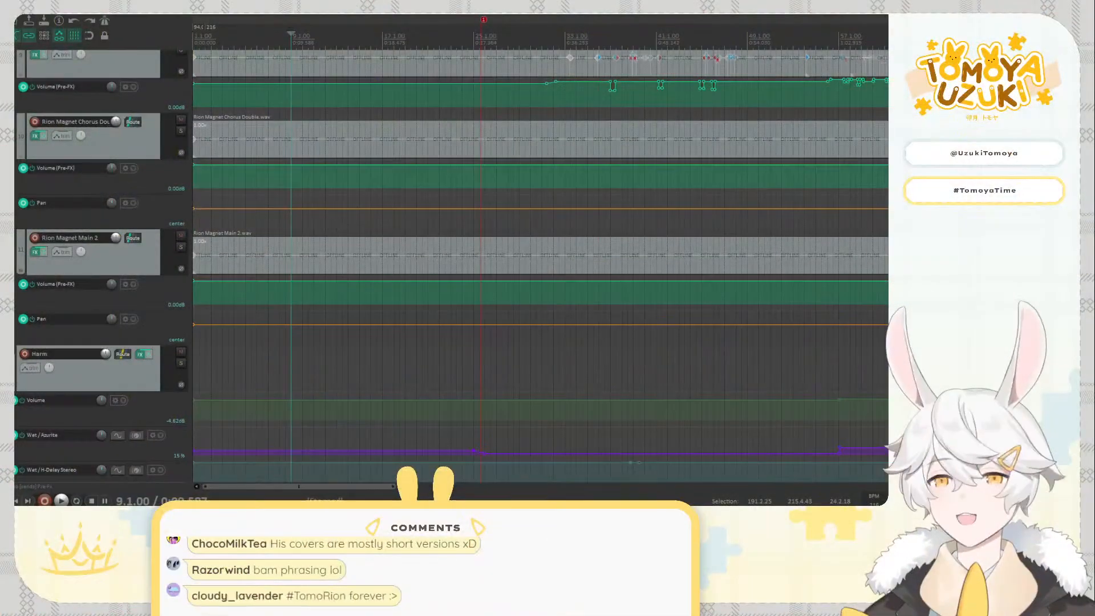
Collapse the child tracks inside the Main, Harm and Adlib folder tracks
scroll(391, 331, up, 3)
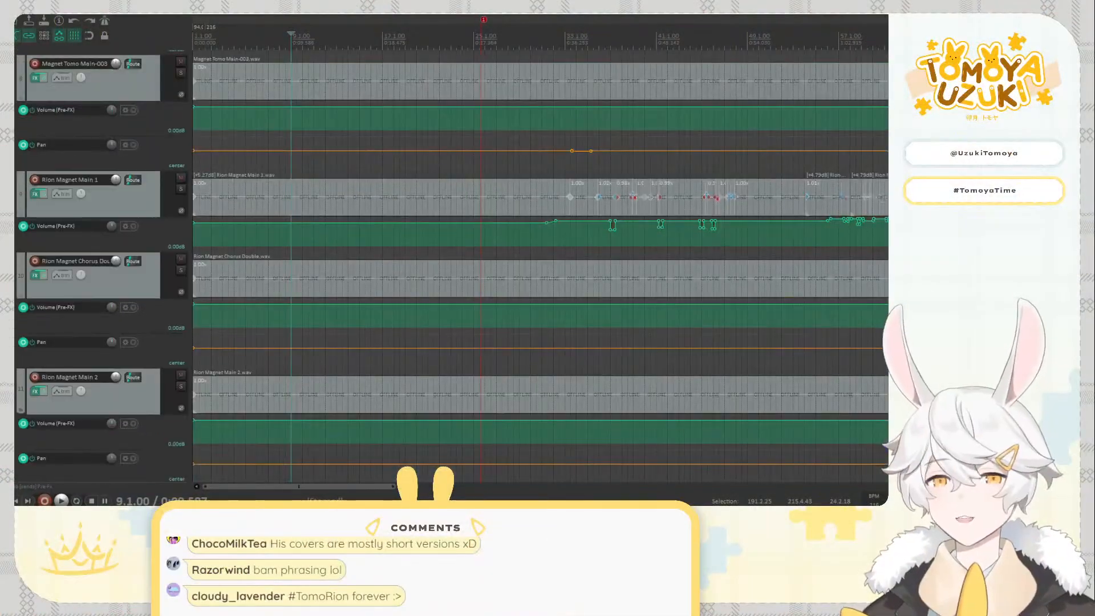
scroll(541, 265, up, 10)
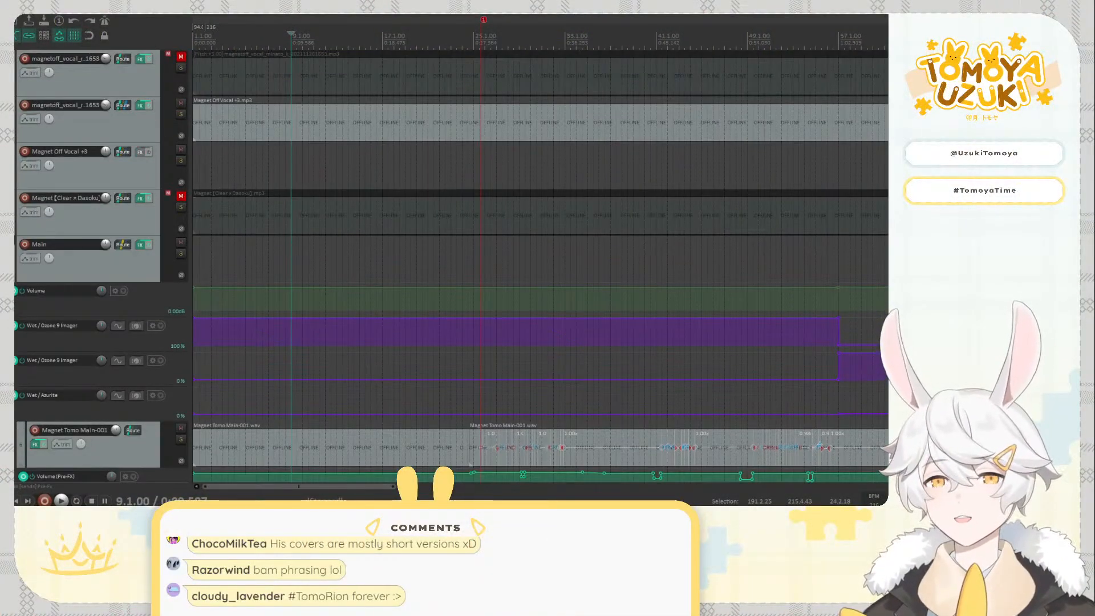
click(10, 275)
click(10, 275)
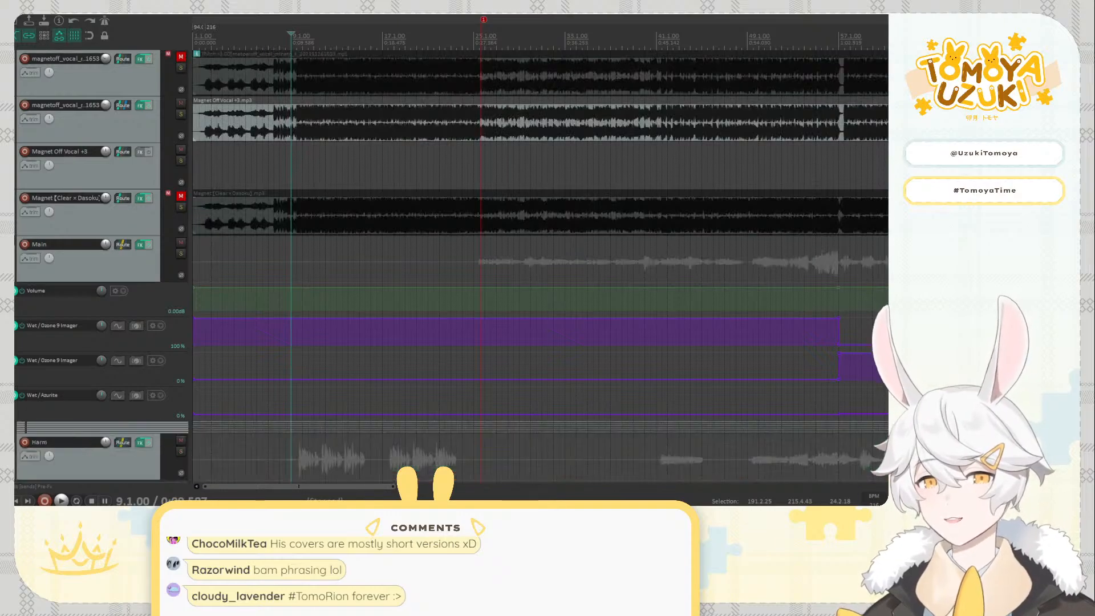
scroll(16, 444, down, 5)
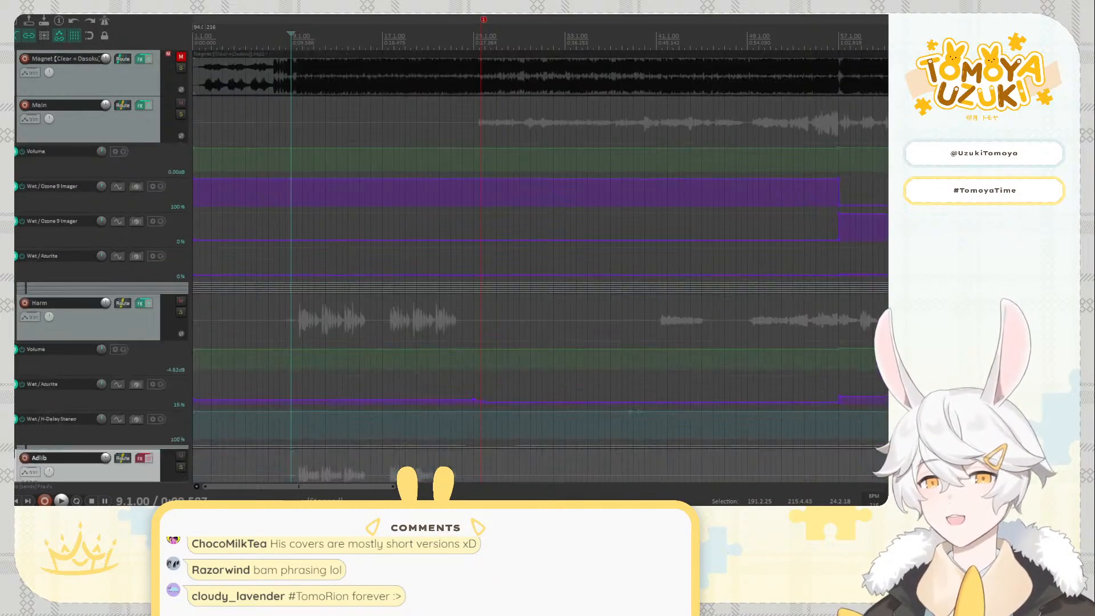
click(17, 313)
scroll(18, 230, down, 2)
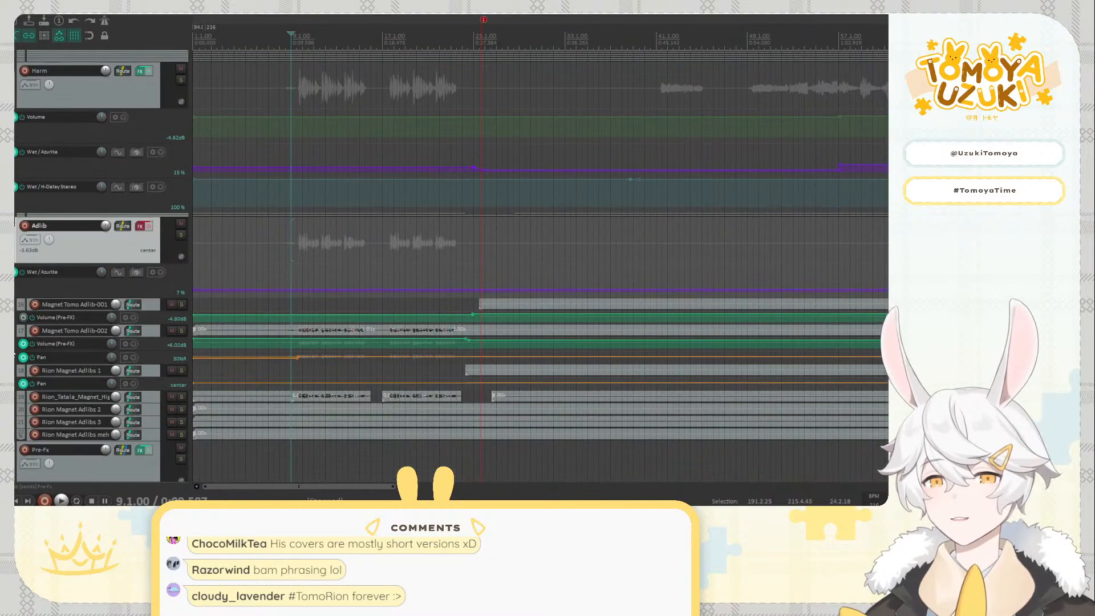
click(15, 226)
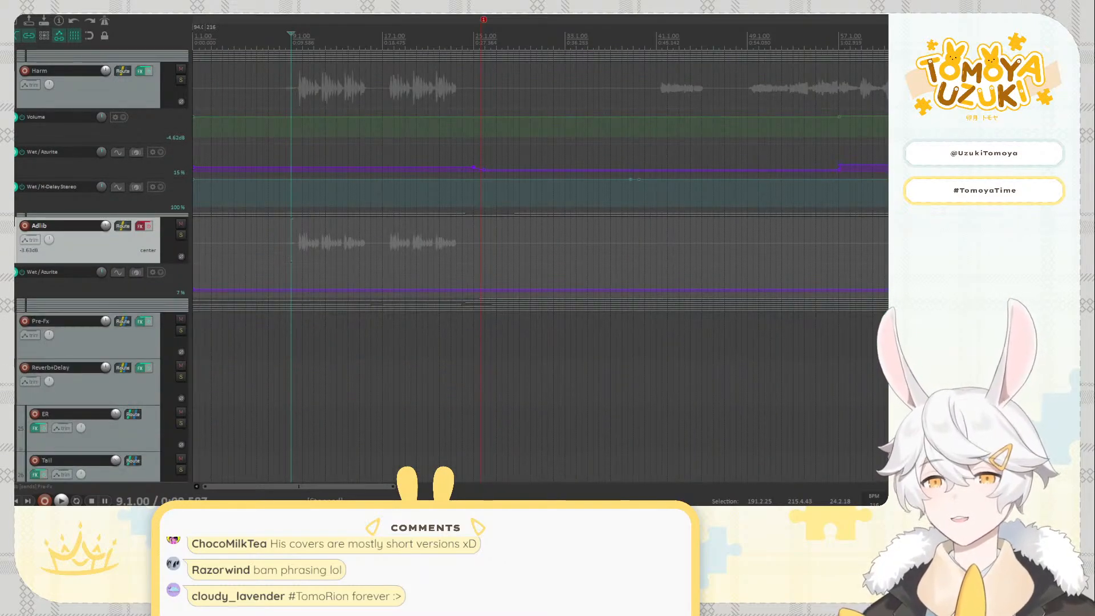
Select every track from Main through Vox Master and bypass their effects chains
scroll(51, 182, up, 3)
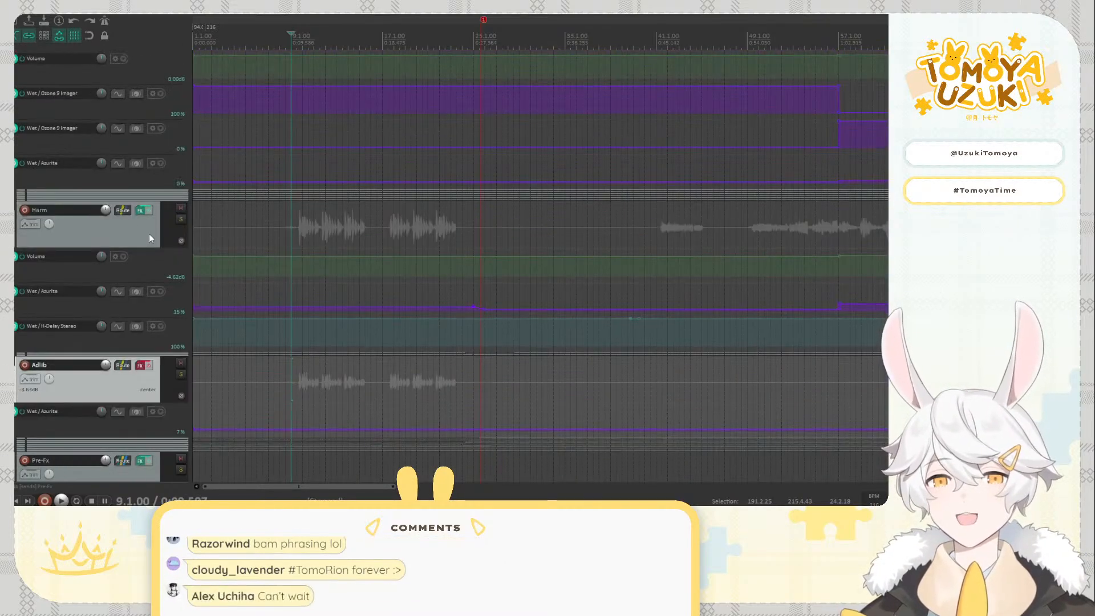
scroll(57, 188, up, 3)
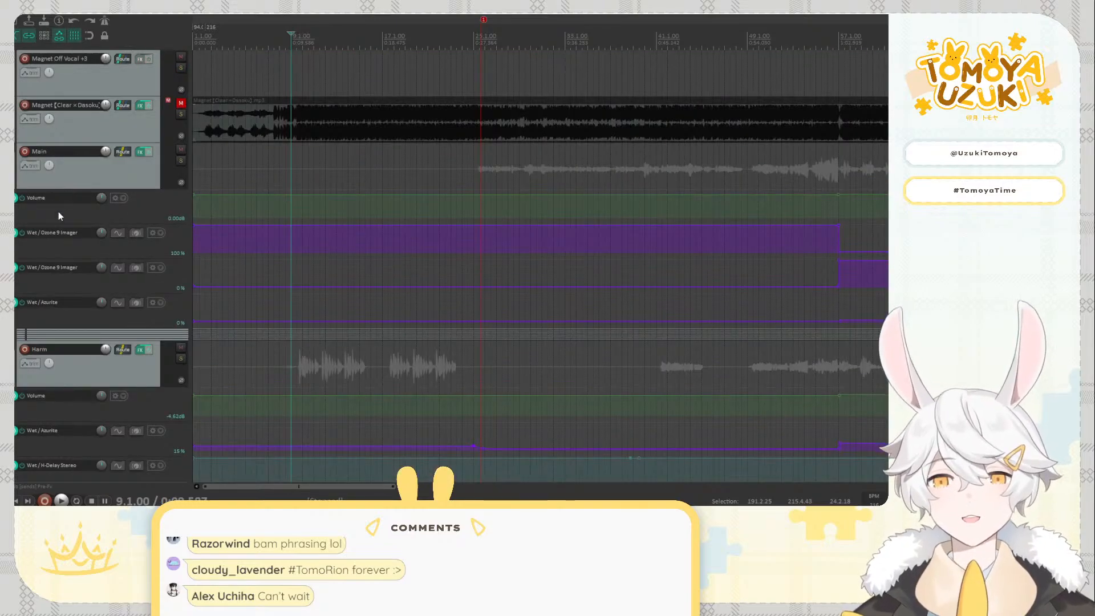
click(80, 169)
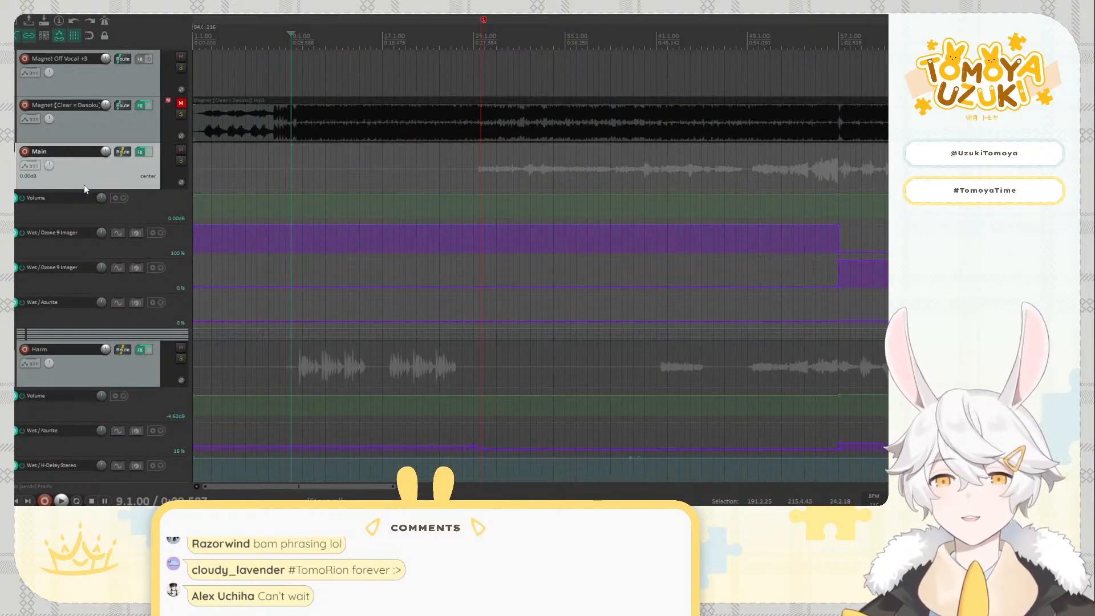
scroll(84, 185, down, 4)
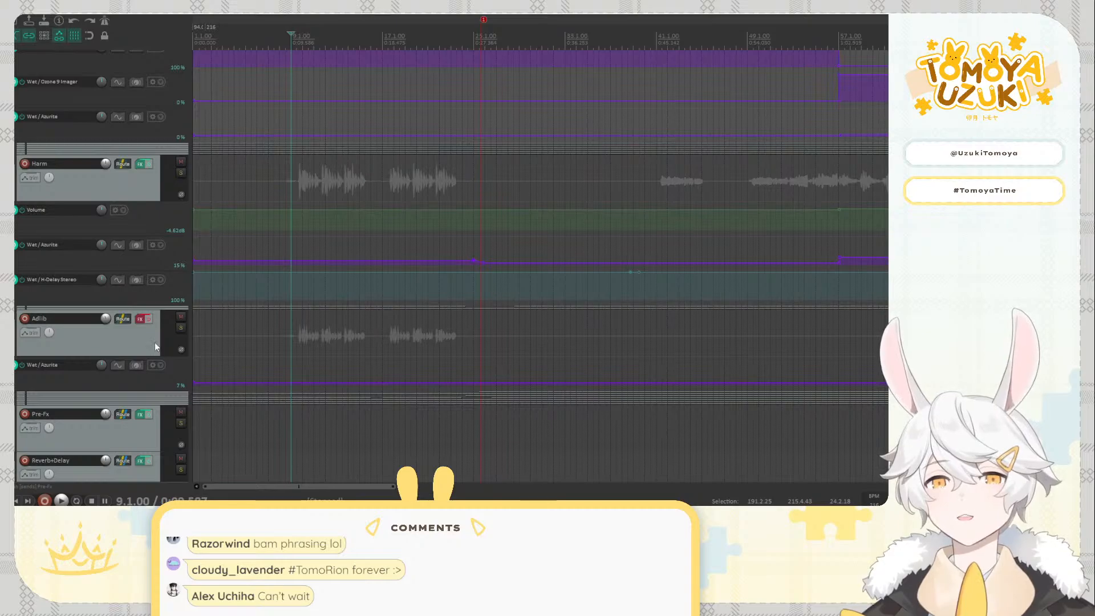
scroll(151, 371, down, 6)
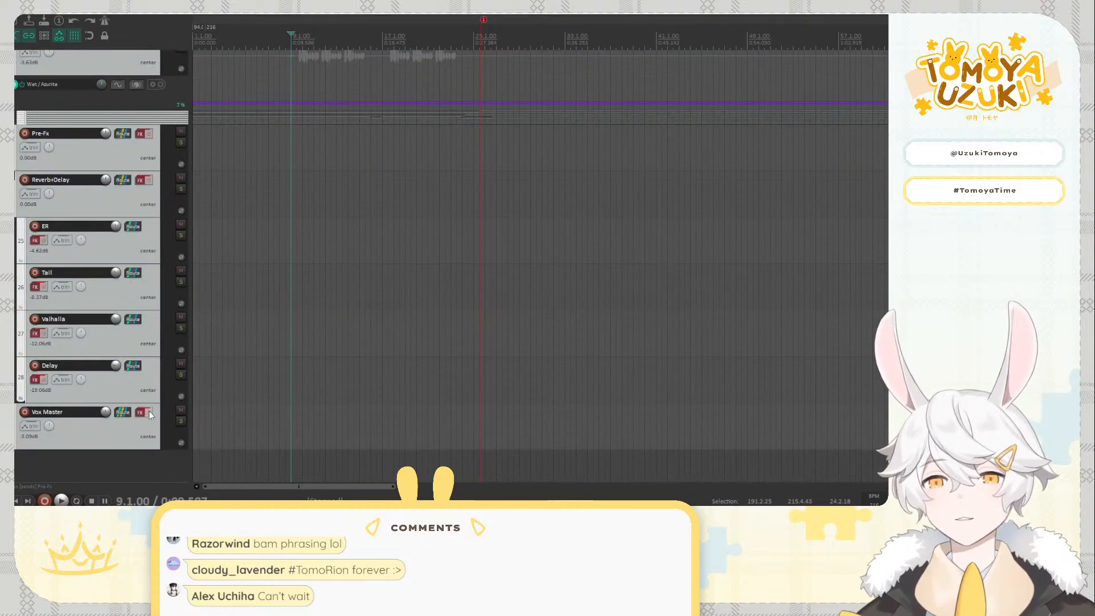
scroll(150, 410, up, 8)
scroll(151, 402, up, 4)
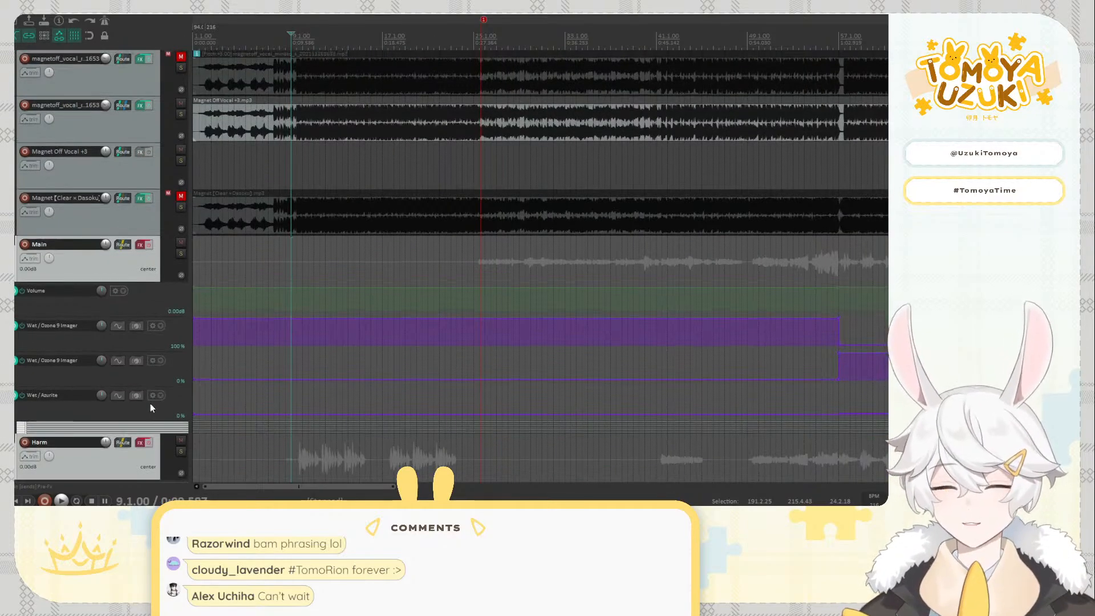
Show the mixer, bypass the master track's effects chain, and hide the mixer again
key(ctrl+m)
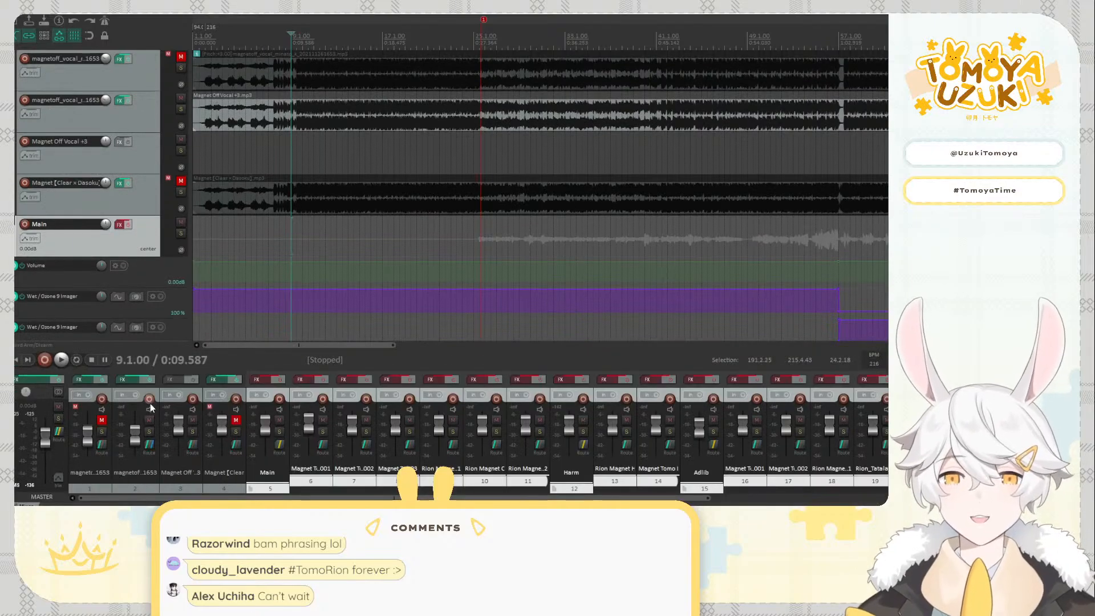
click(59, 380)
key(ctrl+m)
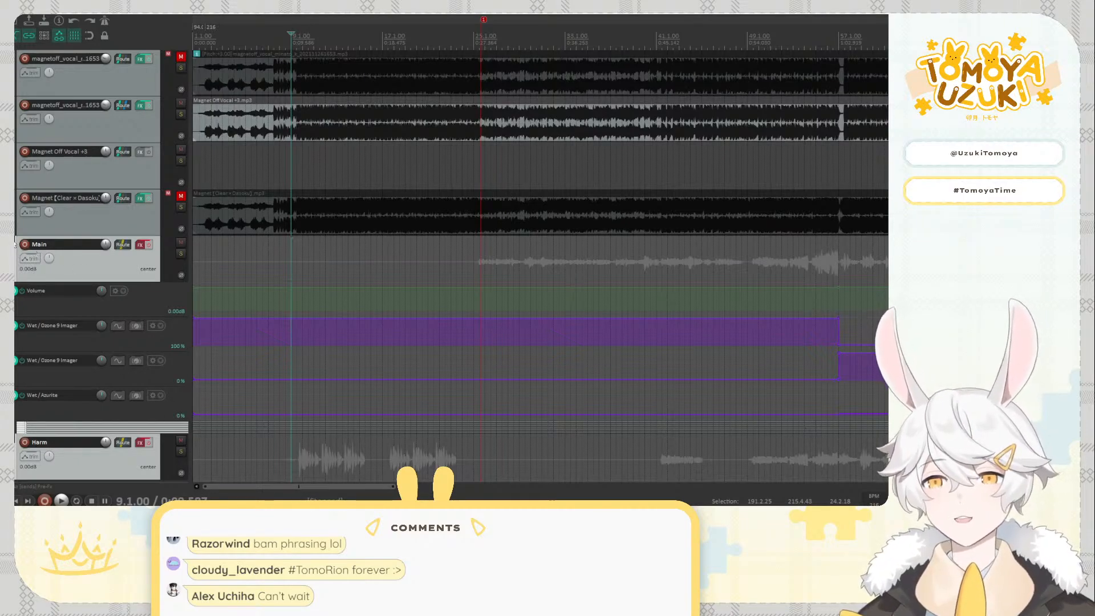
Expand the Main folder to show its individual vocal tracks
click(11, 277)
scroll(502, 398, down, 4)
scroll(502, 399, up, 4)
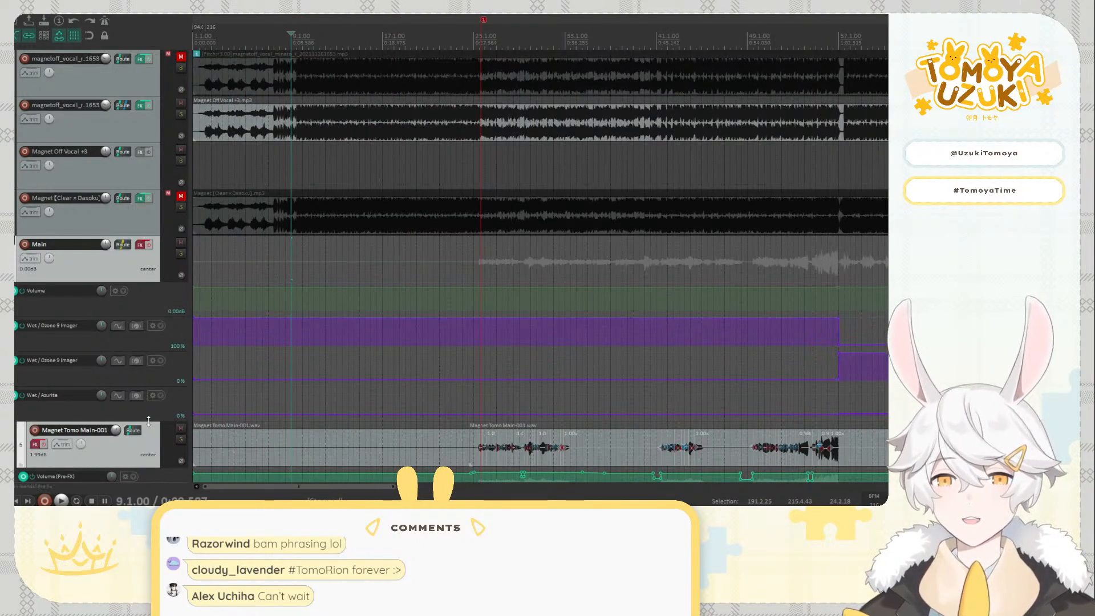
scroll(399, 394, down, 3)
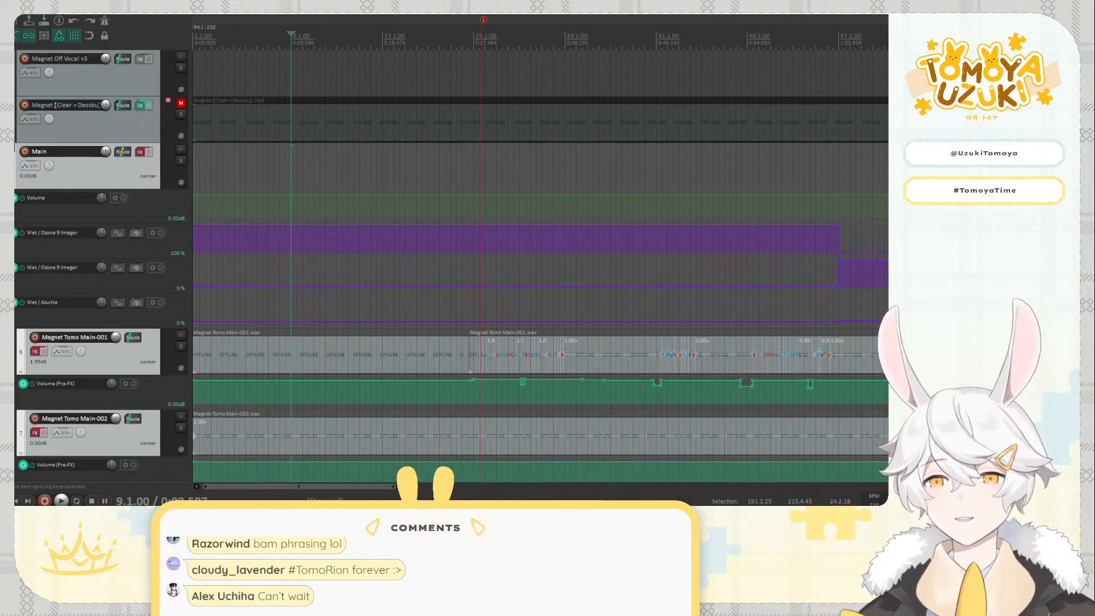
Examine the stretch-marked opening phrases of Magnet Tomo Main-001 around bars 25 to 27, moving the edit cursor across them
scroll(785, 321, up, 3)
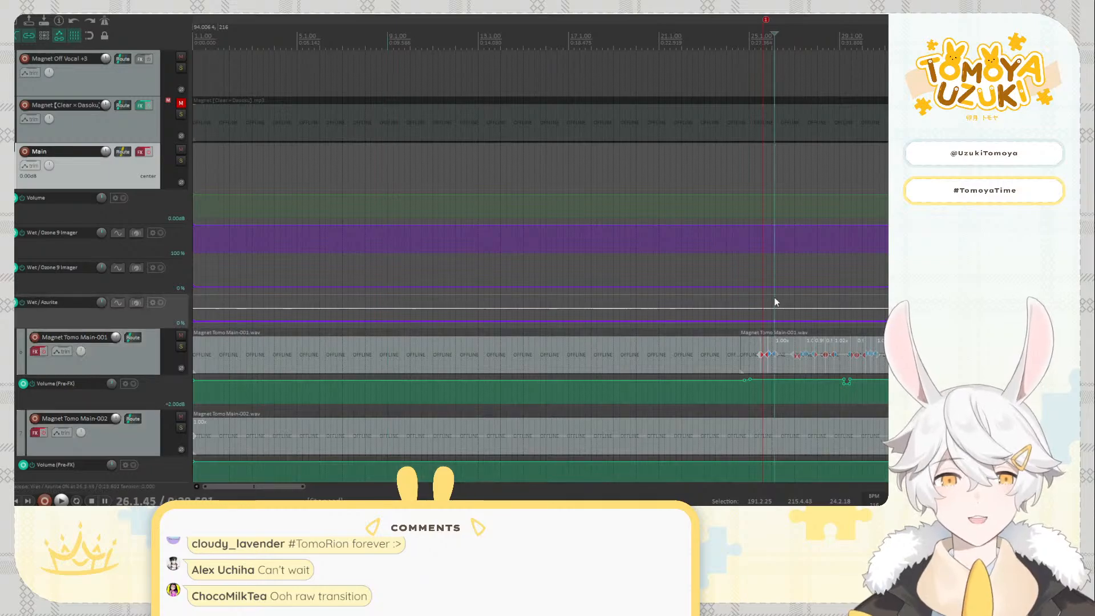
scroll(782, 399, up, 6)
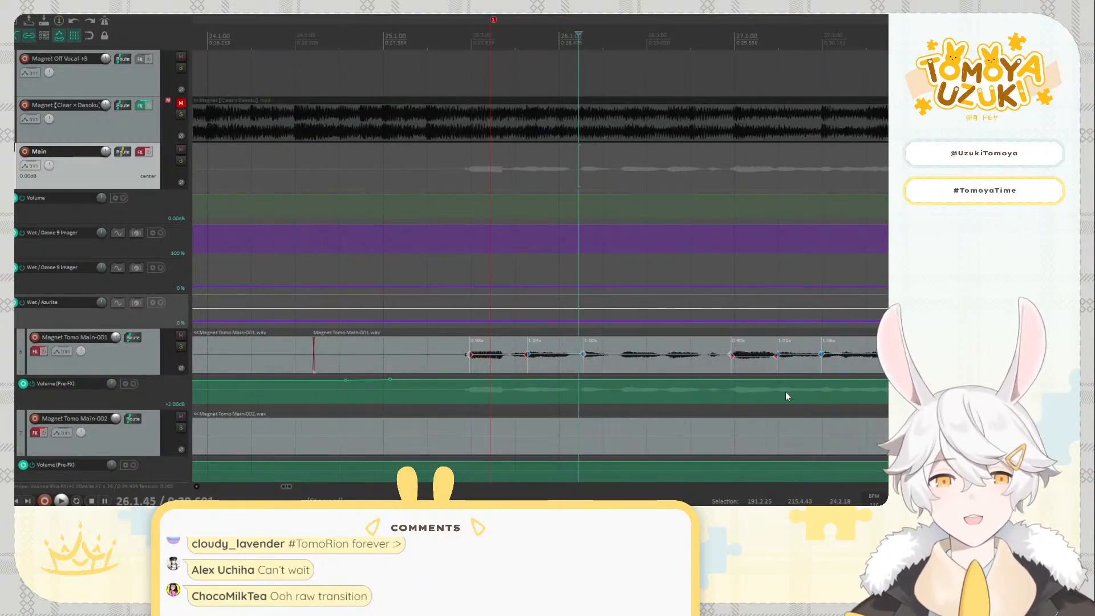
click(472, 273)
click(517, 272)
click(556, 273)
click(600, 277)
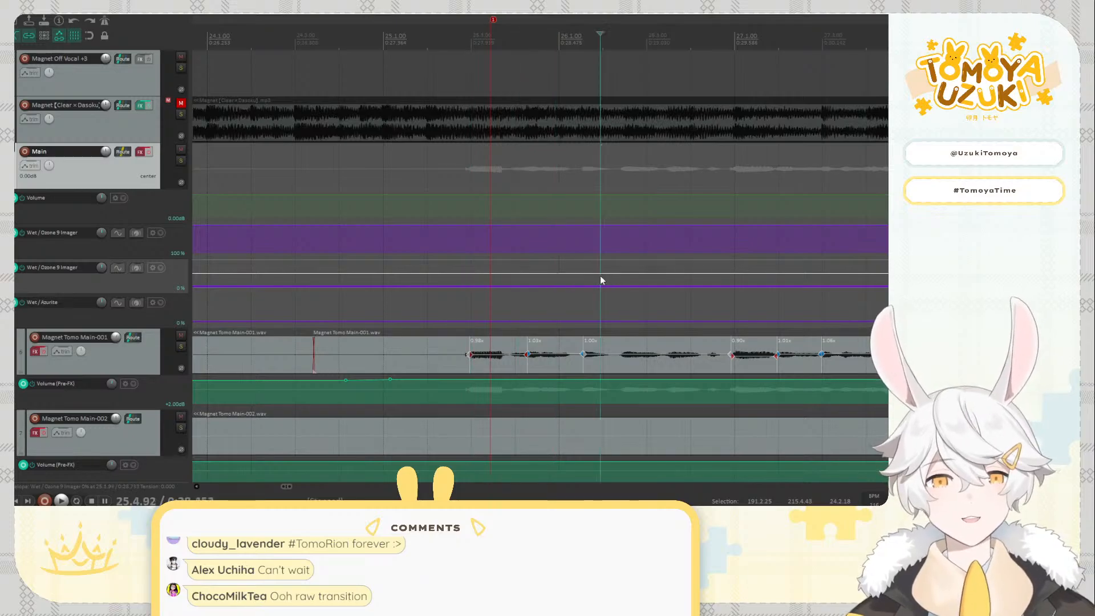
click(769, 289)
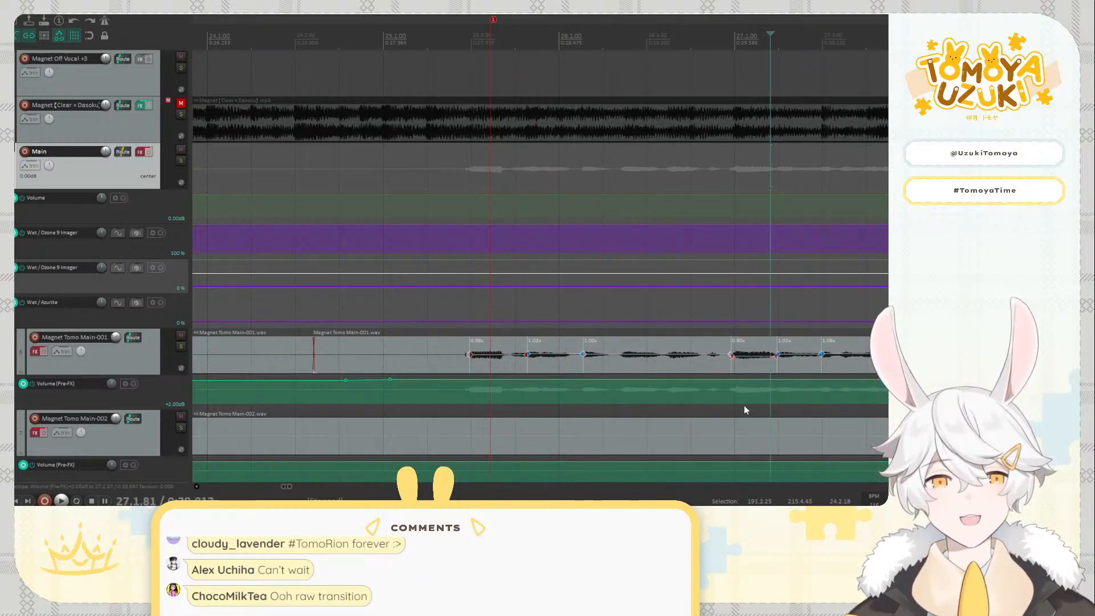
Examine the timing edits on the double and chorus vocal tracks around bars 179 to 191, zooming in near bar 182
drag(292, 484, 790, 489)
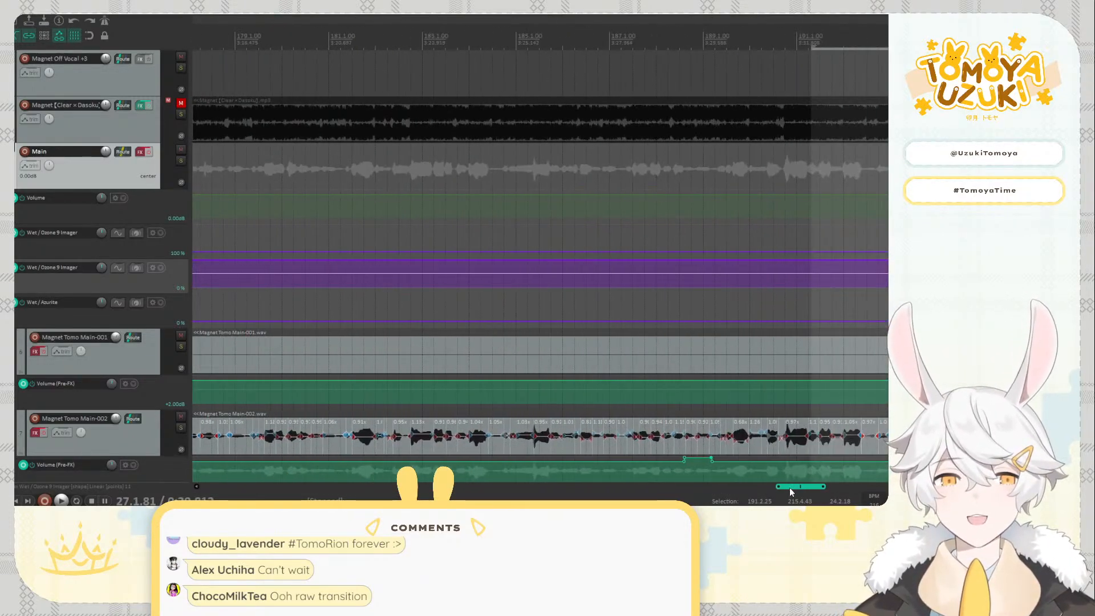
scroll(159, 365, down, 6)
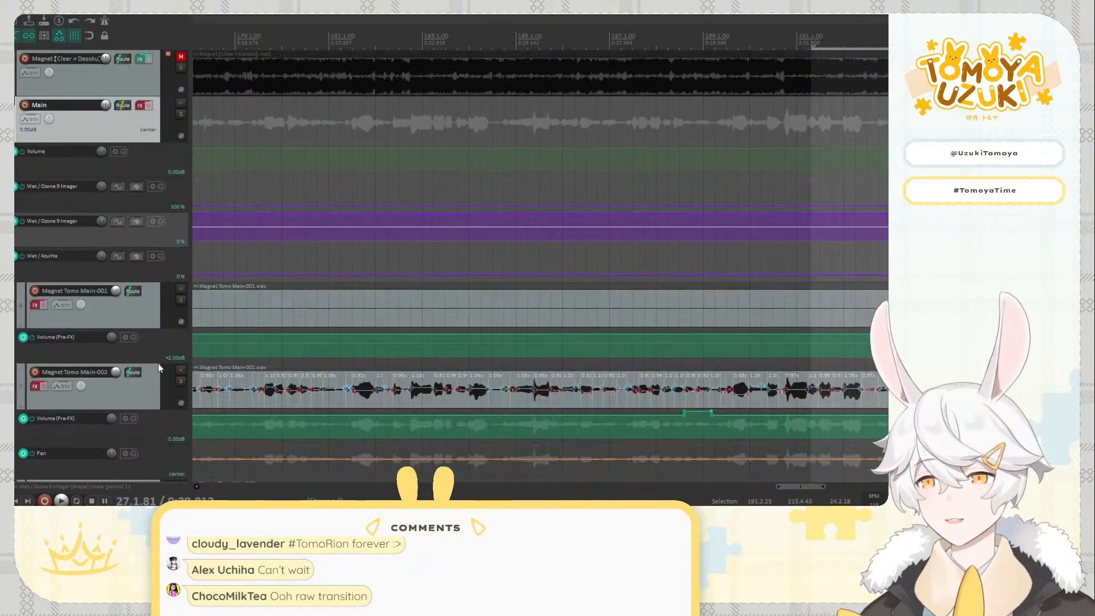
scroll(157, 368, down, 1)
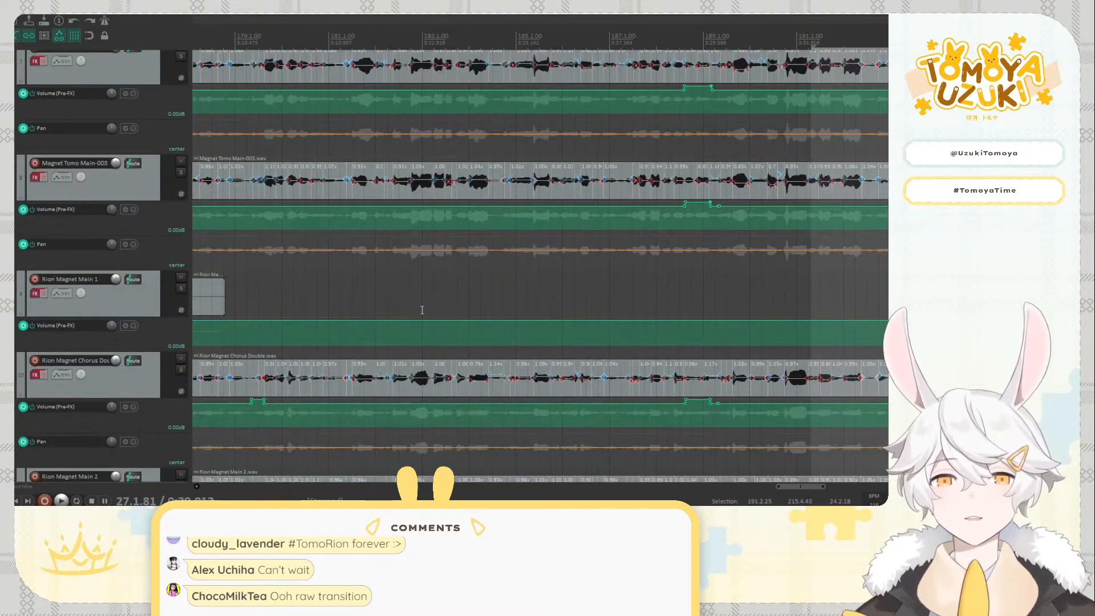
click(403, 308)
scroll(543, 362, up, 5)
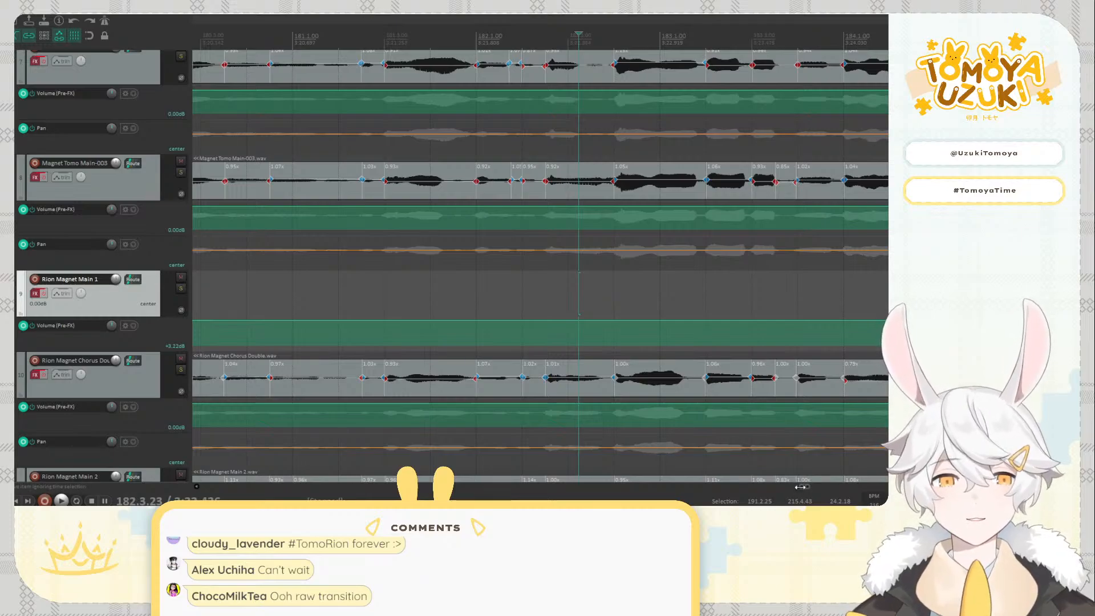
Inspect the volume envelopes of Rion Magnet Main 1 and Magnet Tomo Main-001 and the Main folder's automation in the song's middle
drag(801, 487, 521, 486)
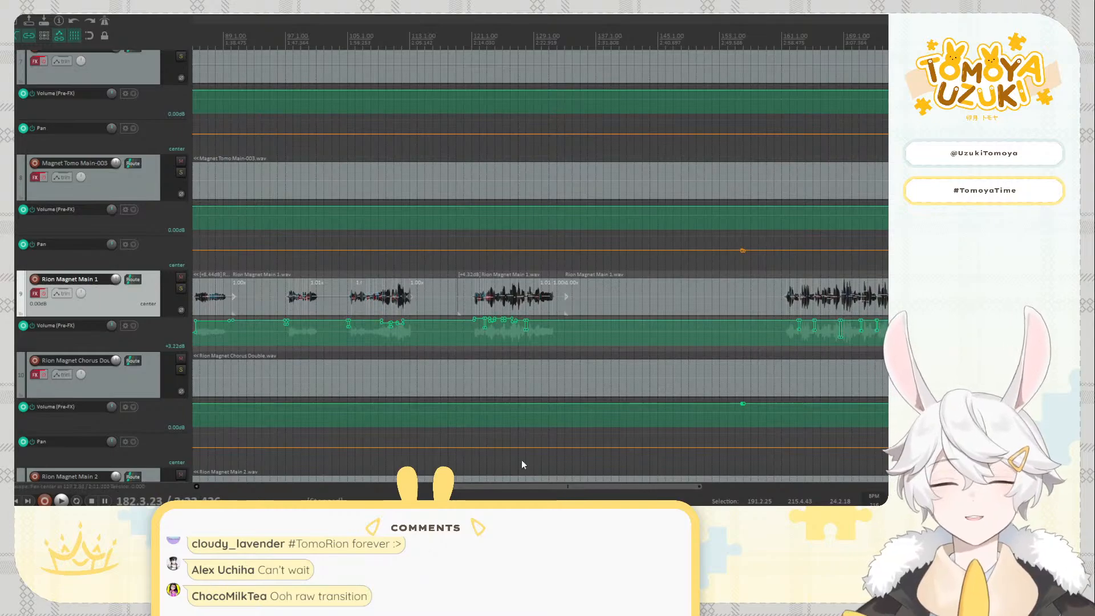
scroll(174, 416, up, 3)
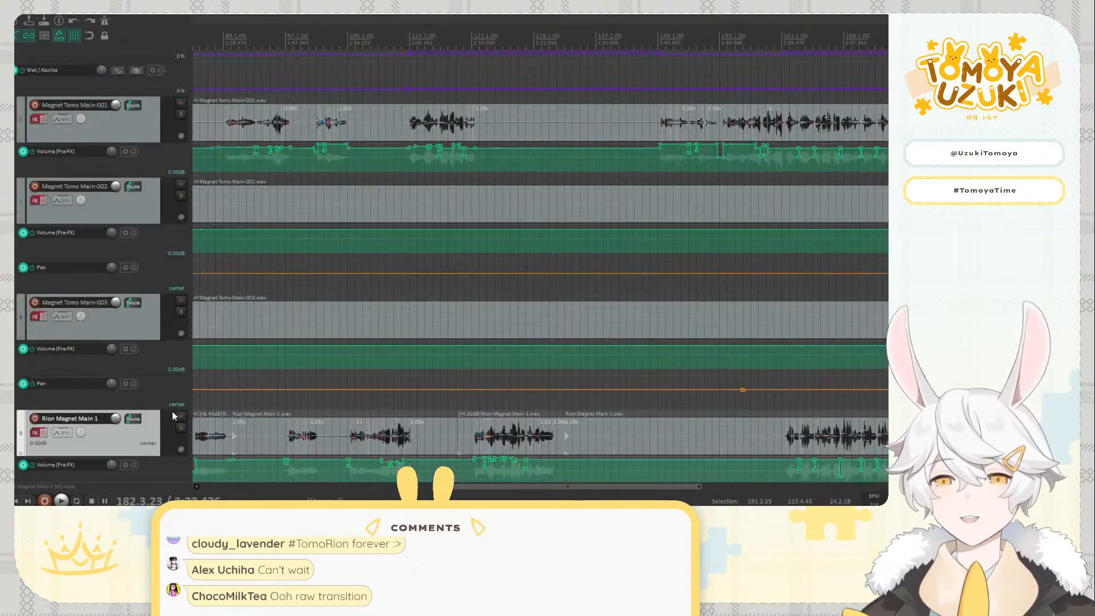
scroll(171, 410, up, 3)
scroll(154, 343, up, 1)
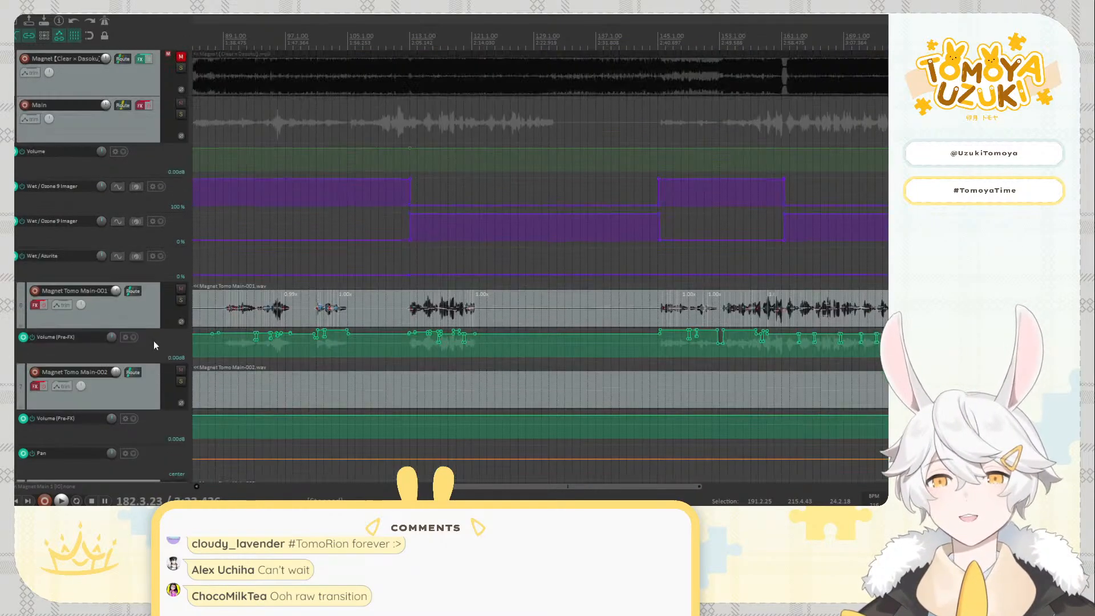
scroll(153, 346, up, 1)
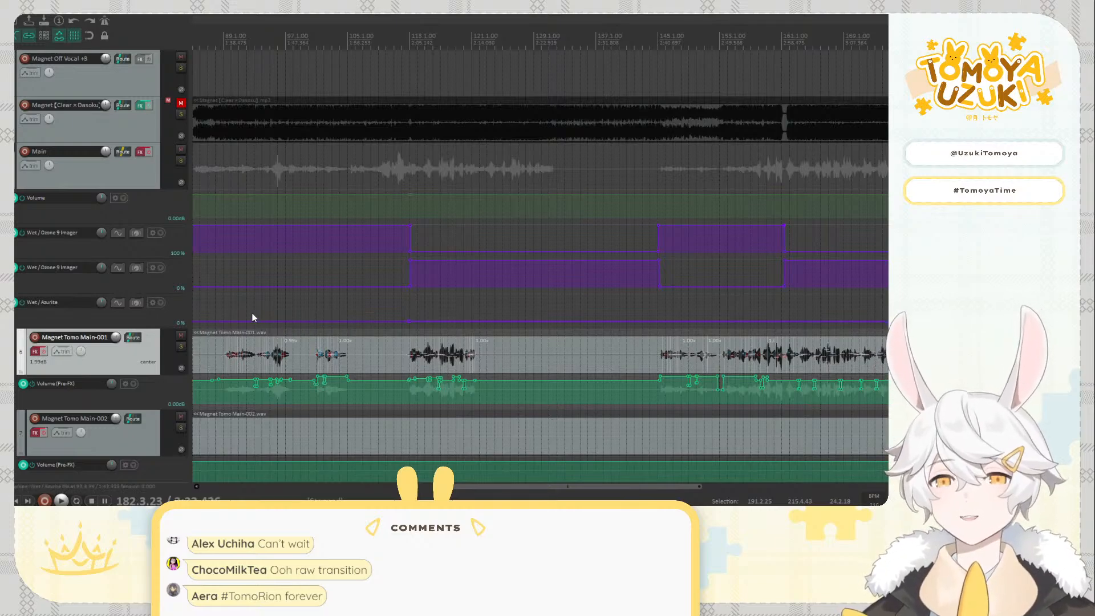
Return the edit cursor to the project start and play the unprocessed vocals with the backing track
click(221, 312)
click(220, 312)
click(18, 500)
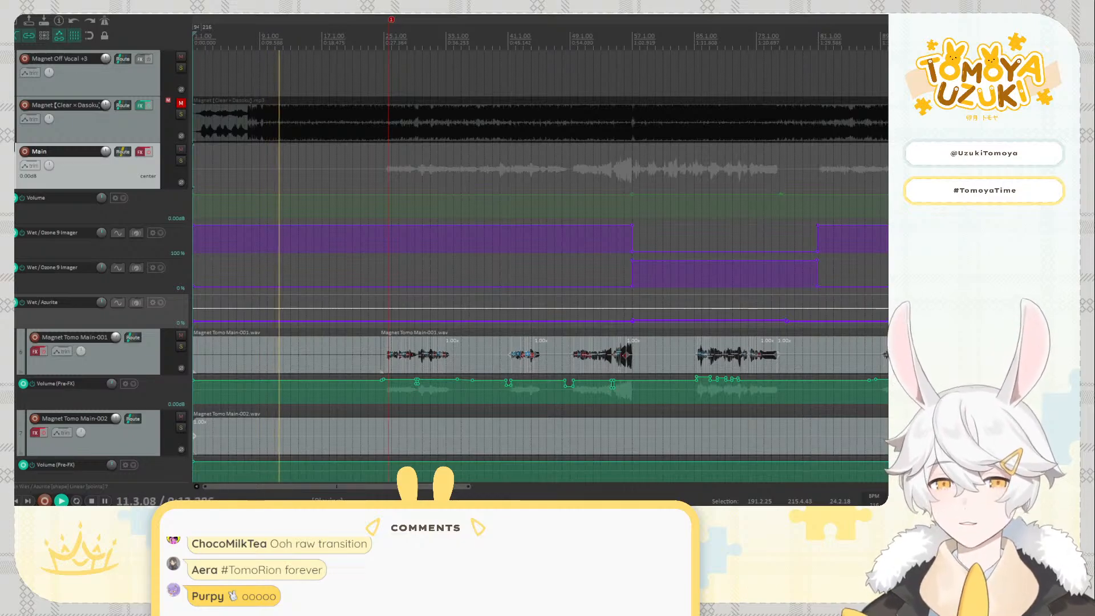
Look through the harmony, ad-lib and main vocal tracks while the song plays without effects
scroll(541, 348, down, 1)
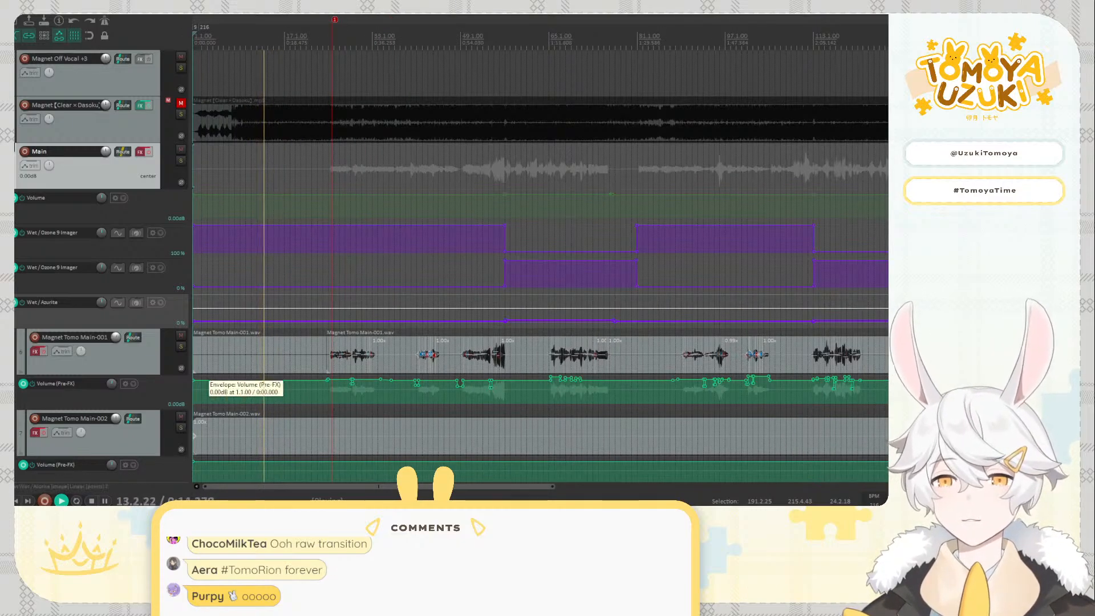
scroll(541, 265, down, 8)
scroll(541, 266, down, 8)
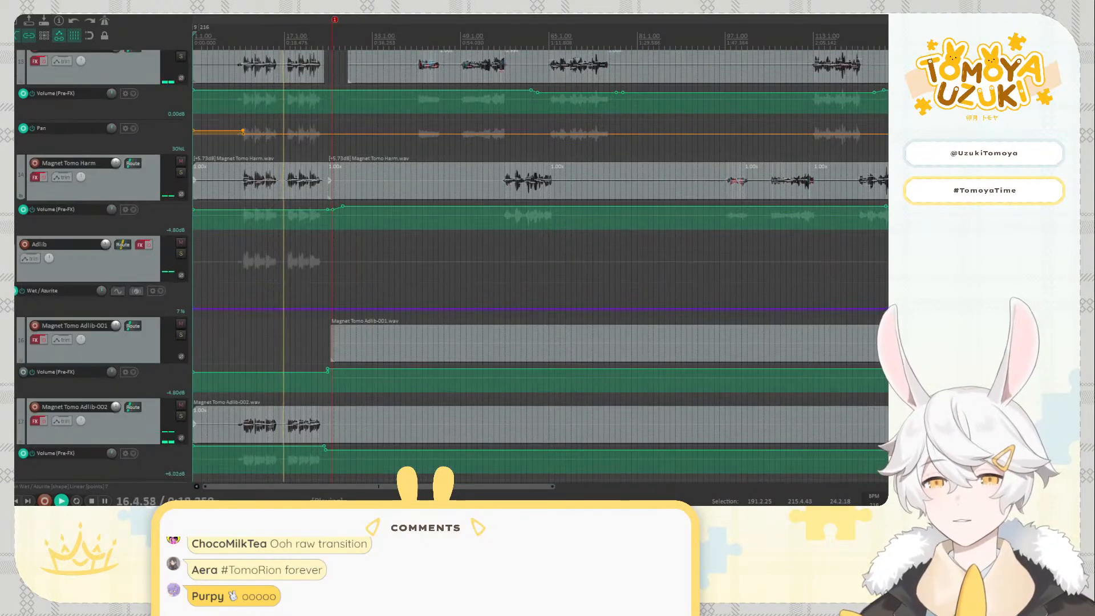
scroll(541, 265, down, 3)
scroll(541, 266, up, 3)
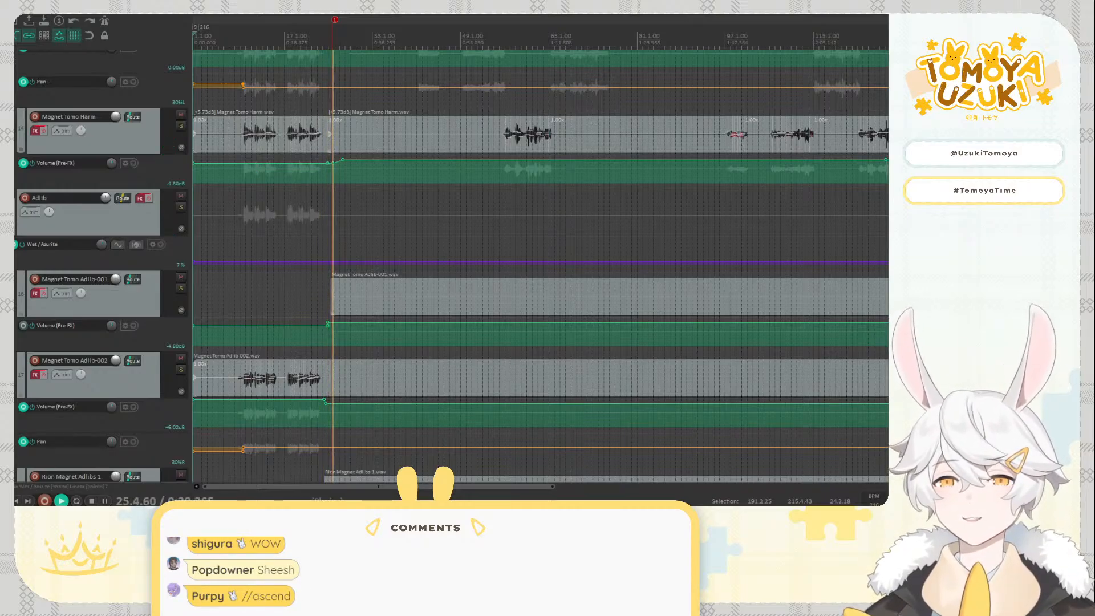
scroll(540, 266, up, 15)
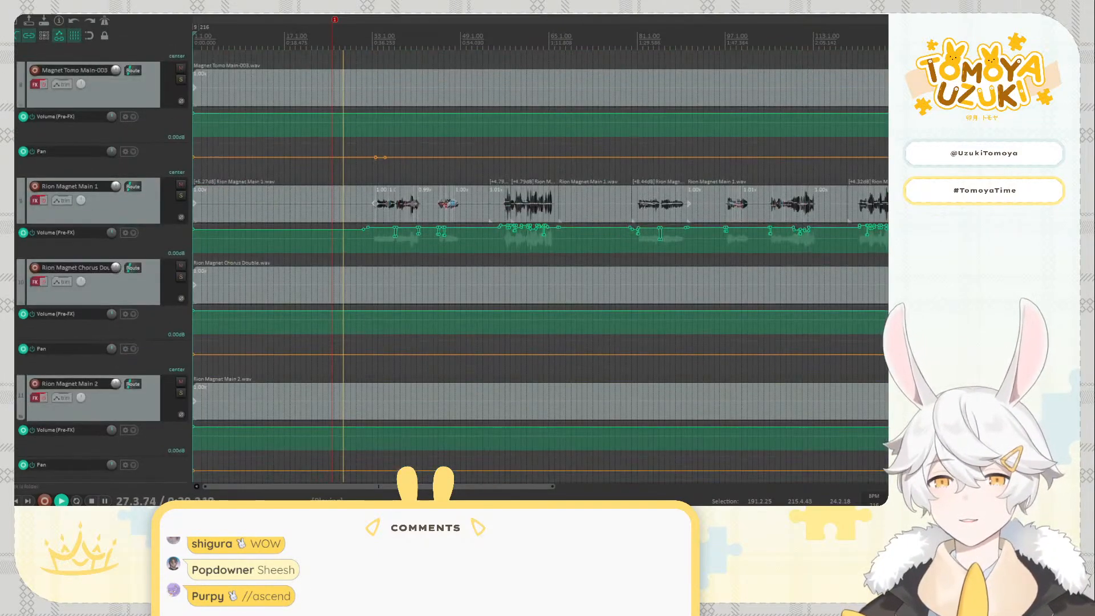
scroll(540, 266, up, 4)
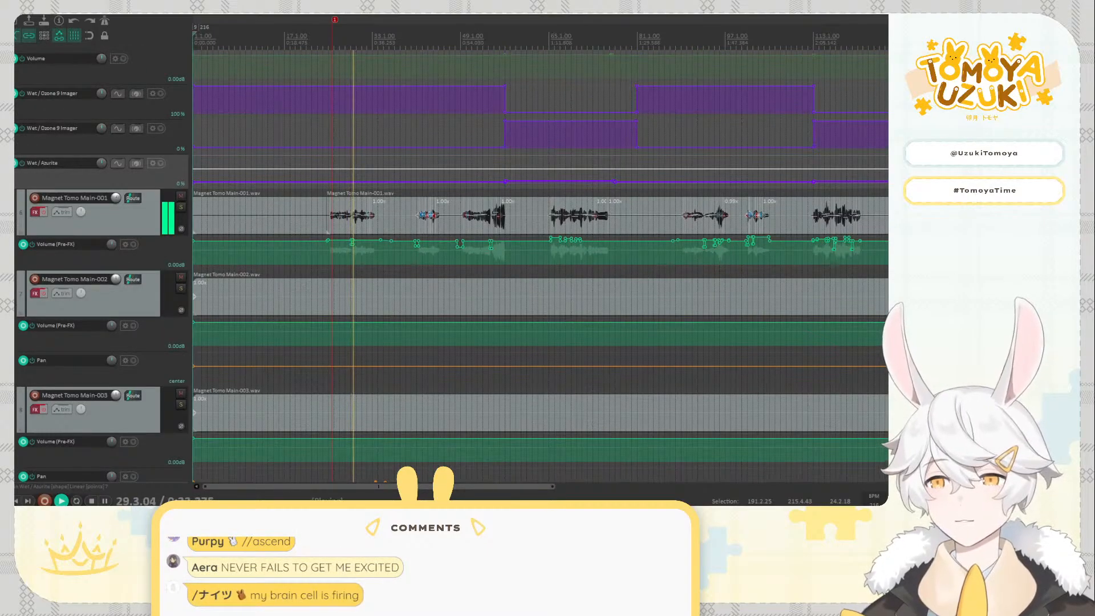
scroll(540, 266, down, 3)
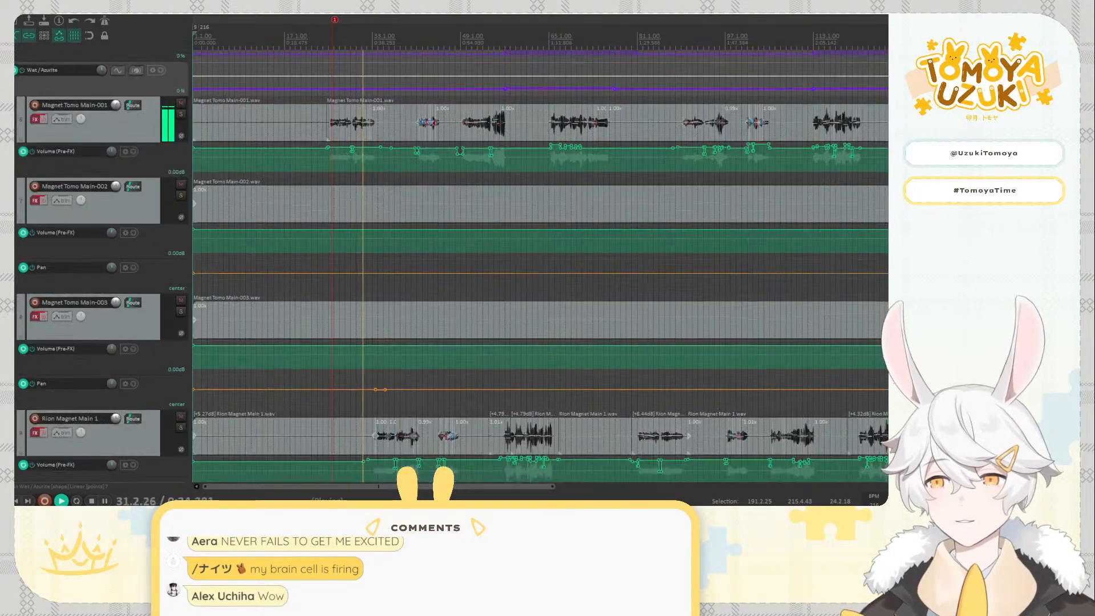
Look over the Magnet Tomo Main and Rion Magnet Main tracks and the Main folder's automation while the song plays
scroll(540, 266, down, 3)
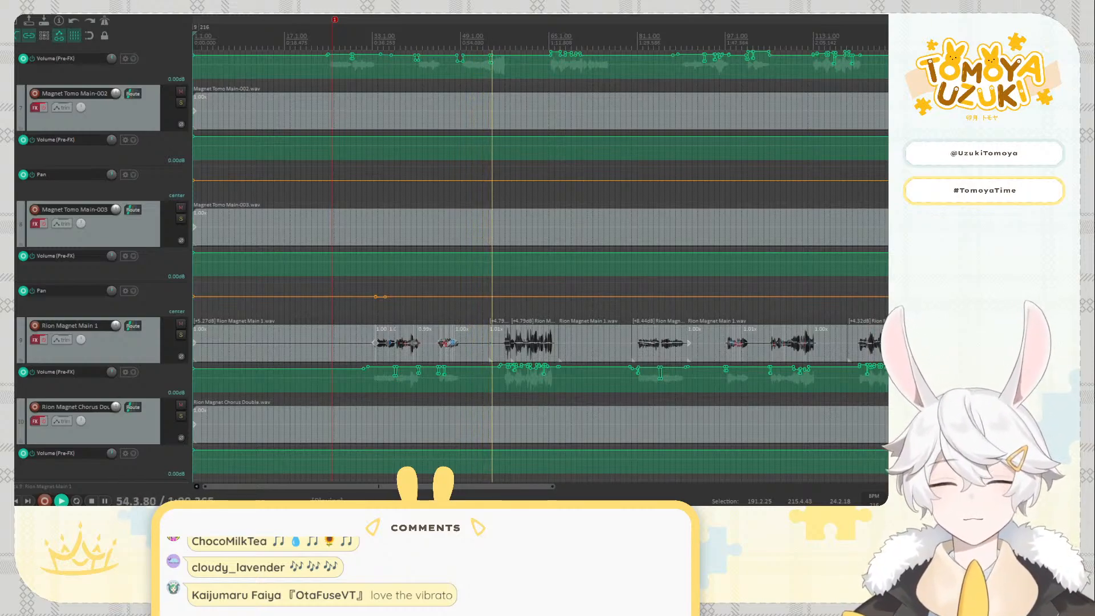
scroll(451, 262, up, 3)
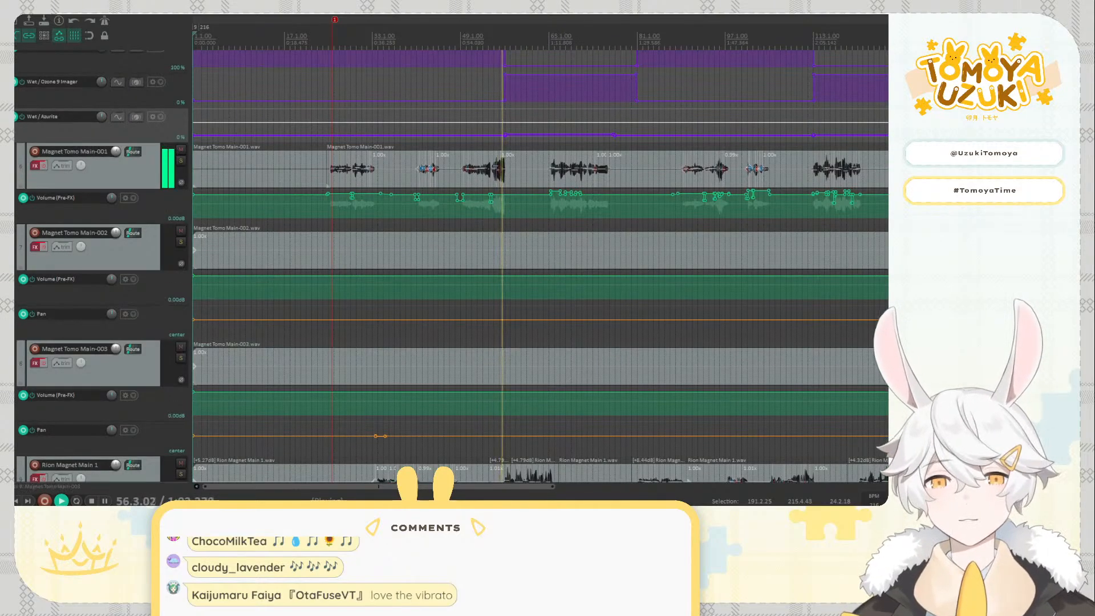
scroll(540, 266, down, 3)
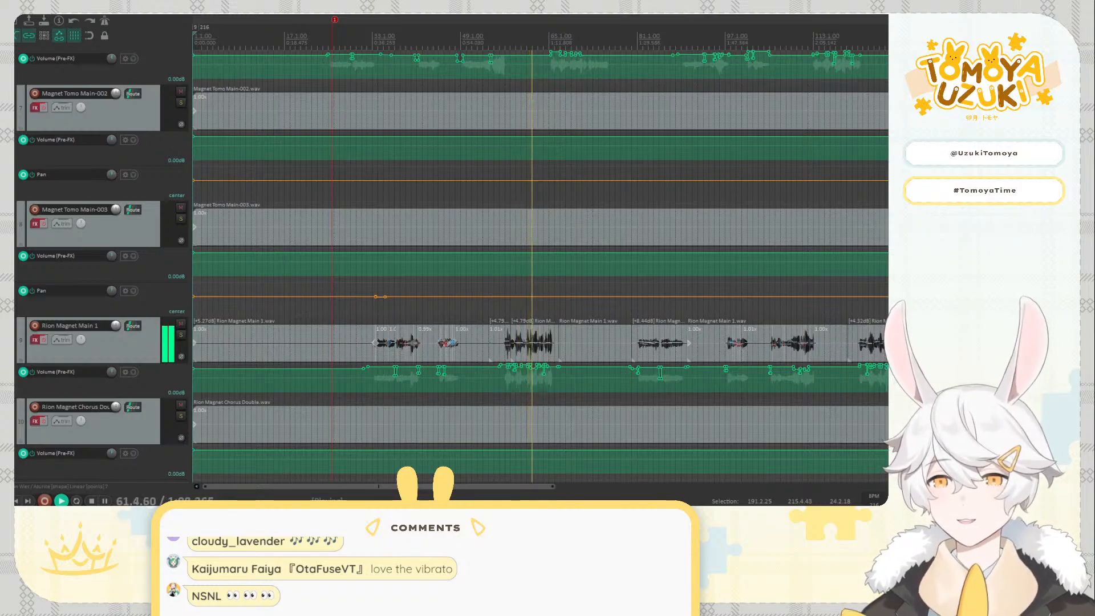
scroll(540, 266, up, 3)
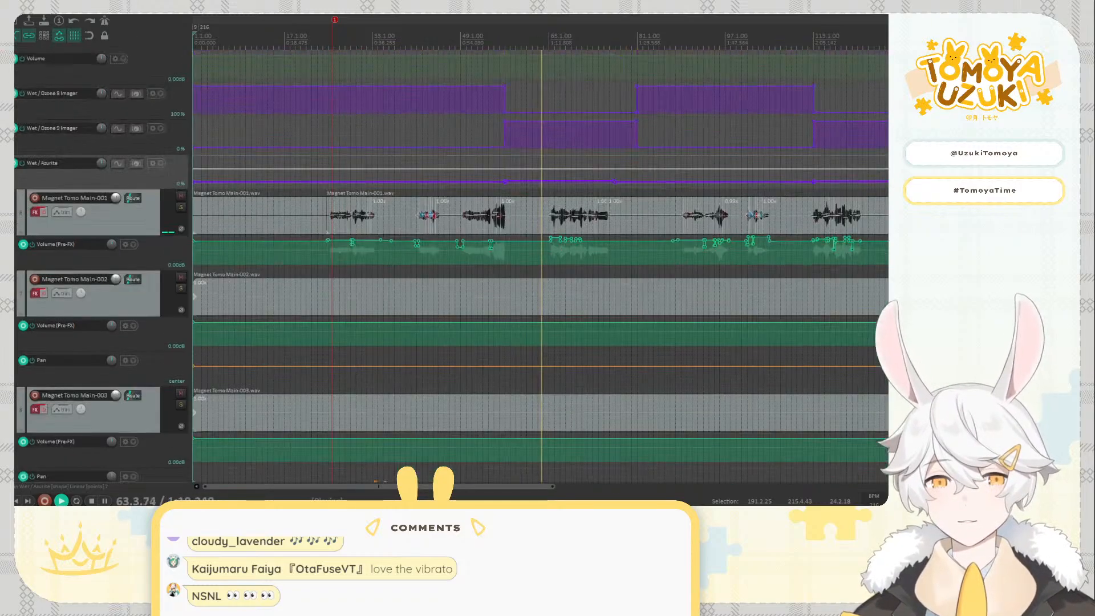
scroll(540, 266, up, 1)
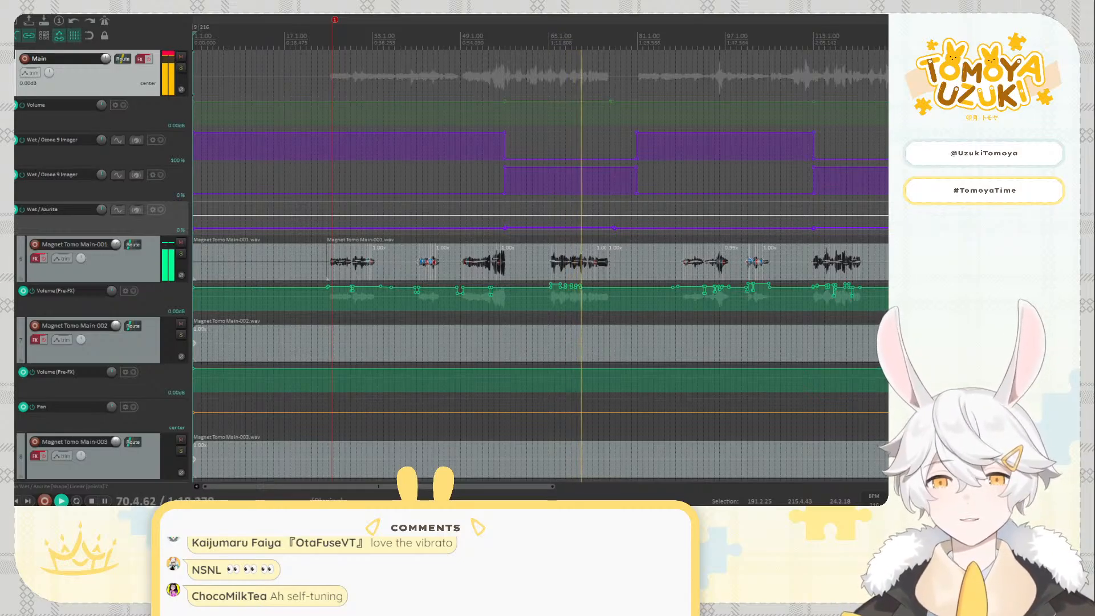
scroll(540, 265, down, 4)
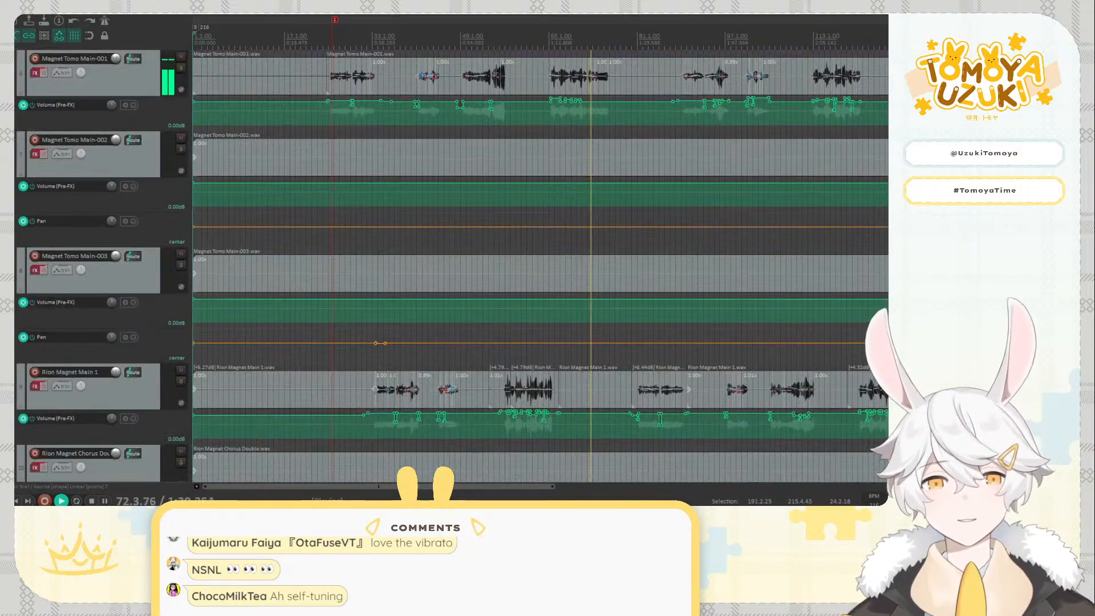
Jump to about bar 177, where the Magnet Tomo Main-002 and Main-003 vocals begin, and play from there
scroll(540, 266, down, 3)
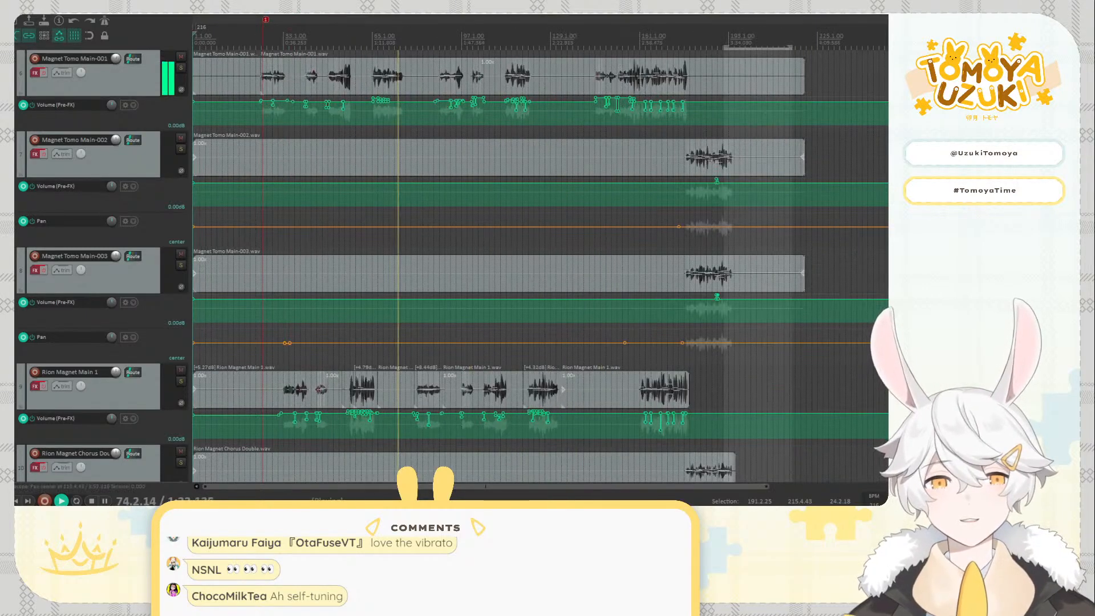
click(685, 351)
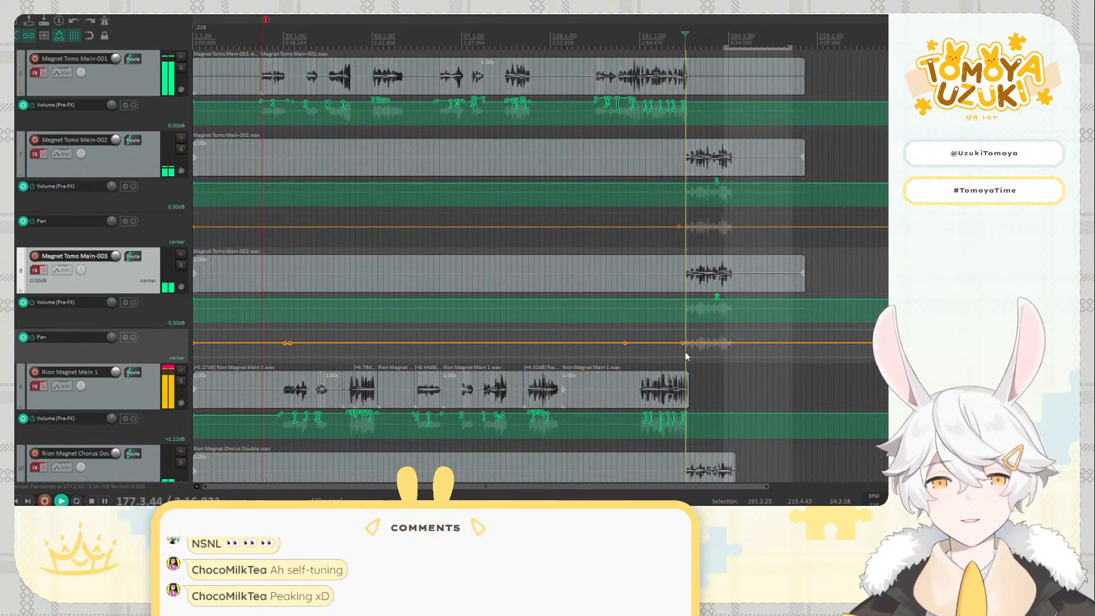
key(space)
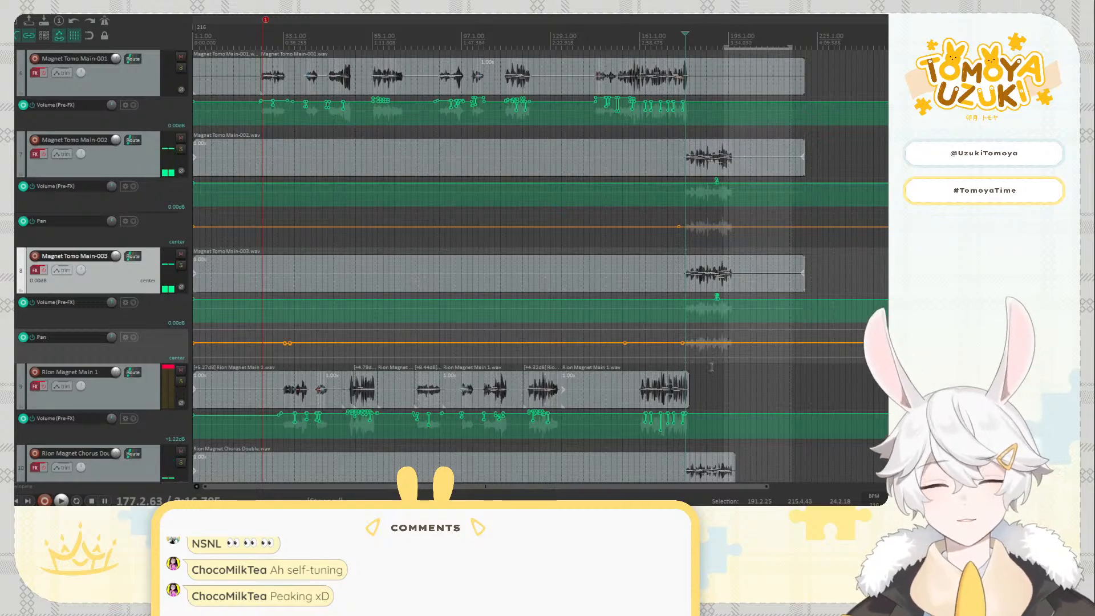
scroll(712, 367, up, 3)
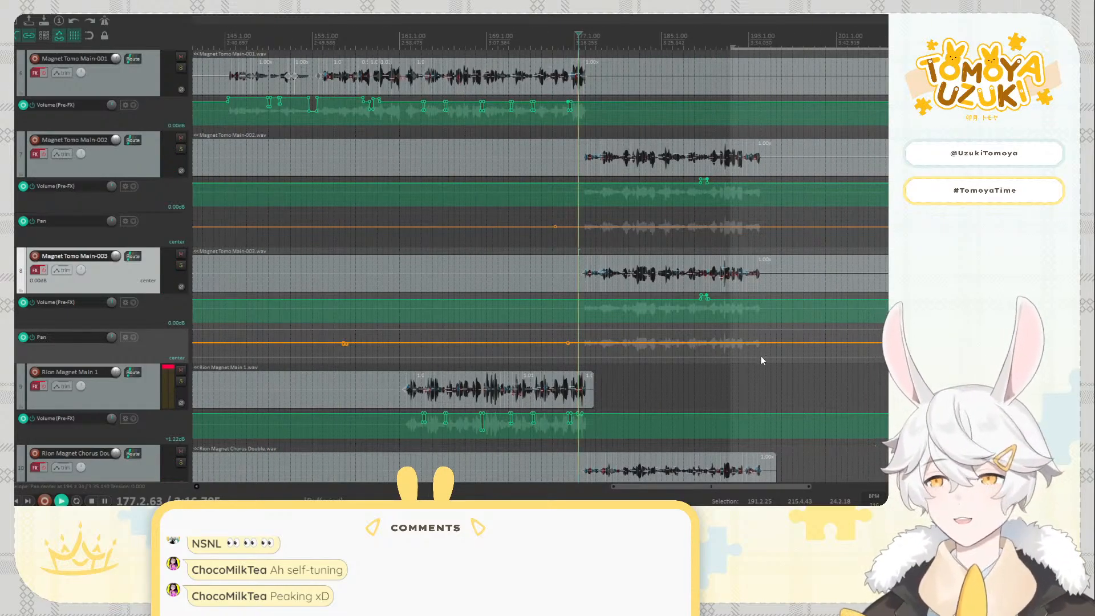
key(space)
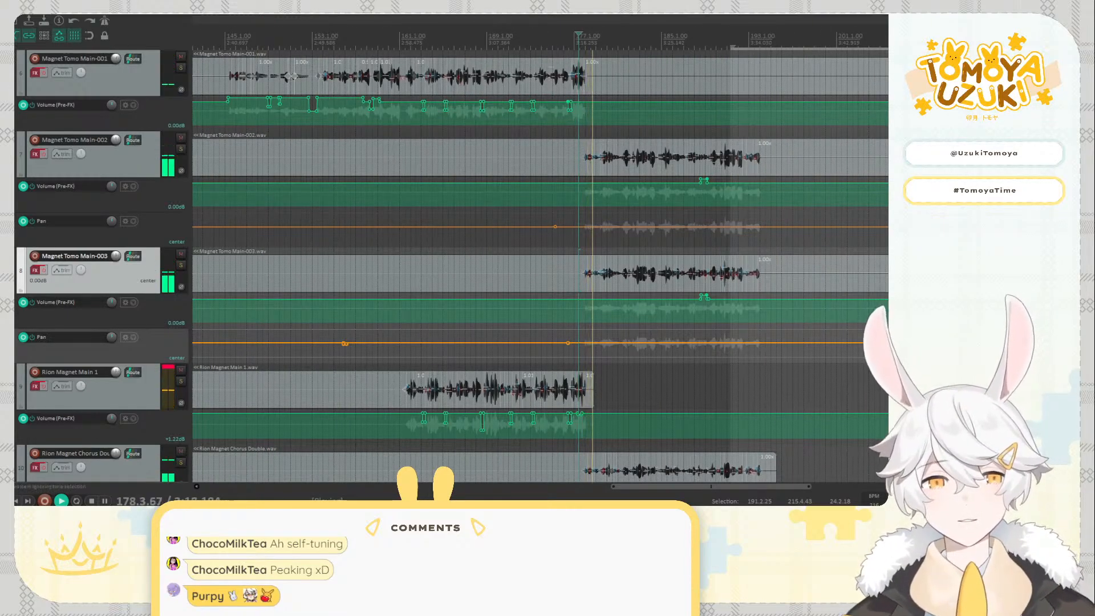
Stop and replay the unprocessed vocals several times from about bar 177
key(space)
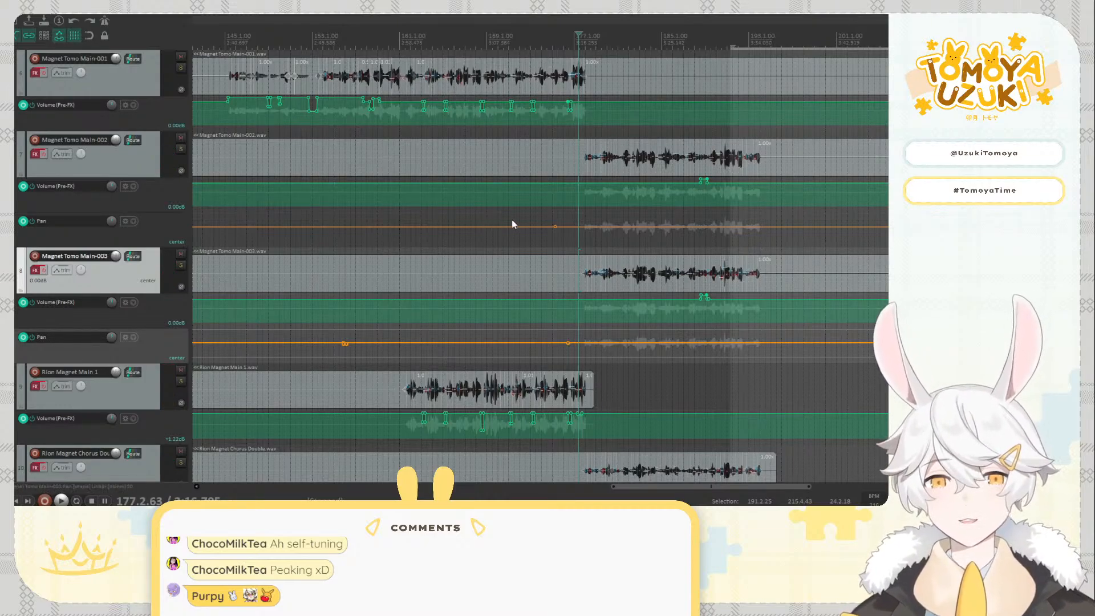
key(space)
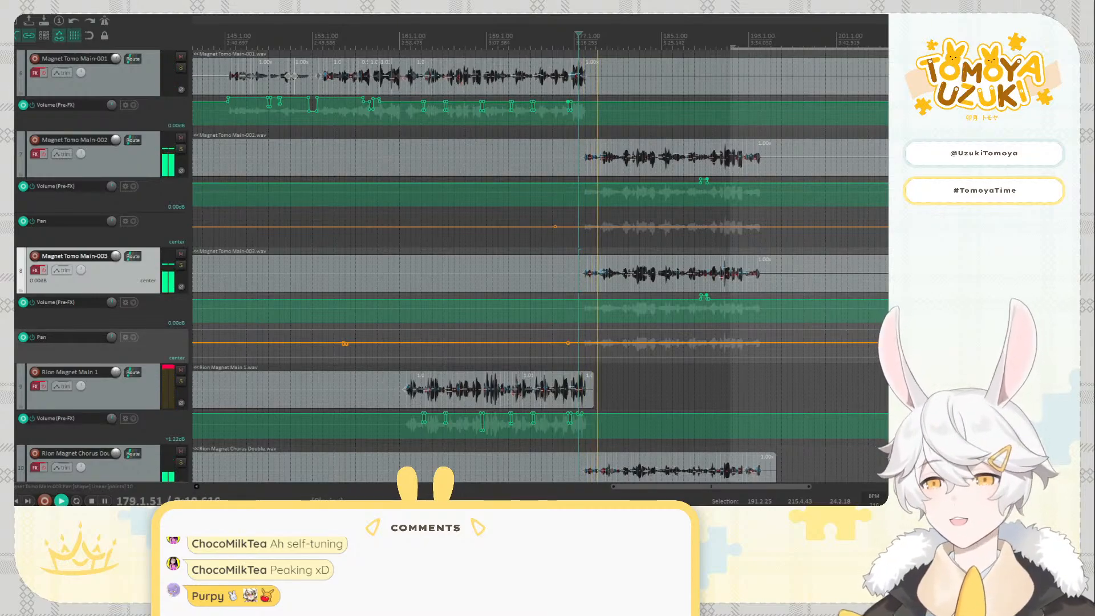
key(space)
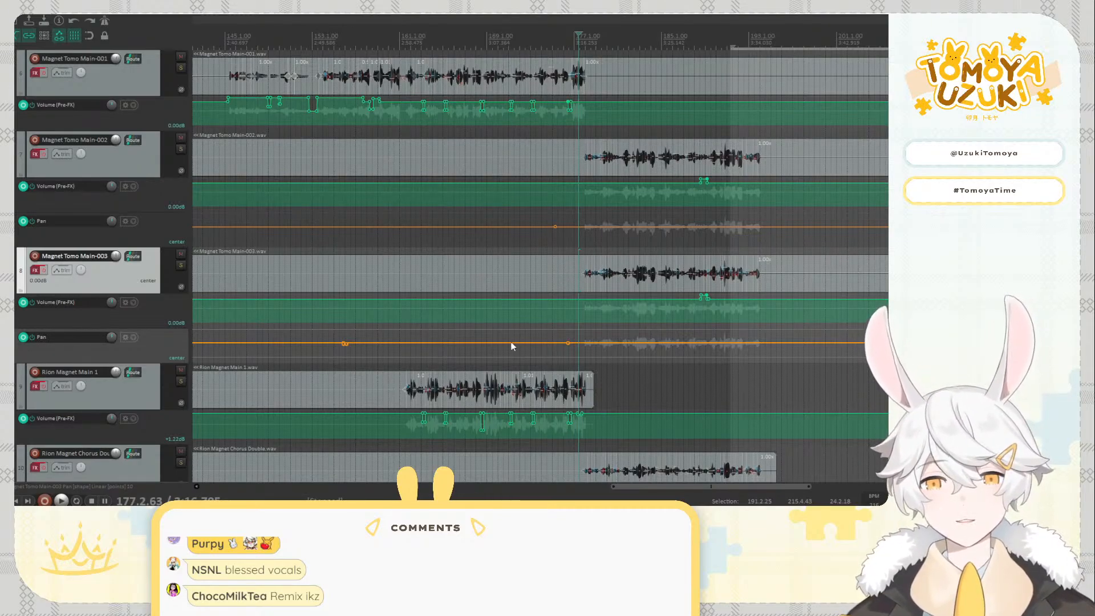
key(space)
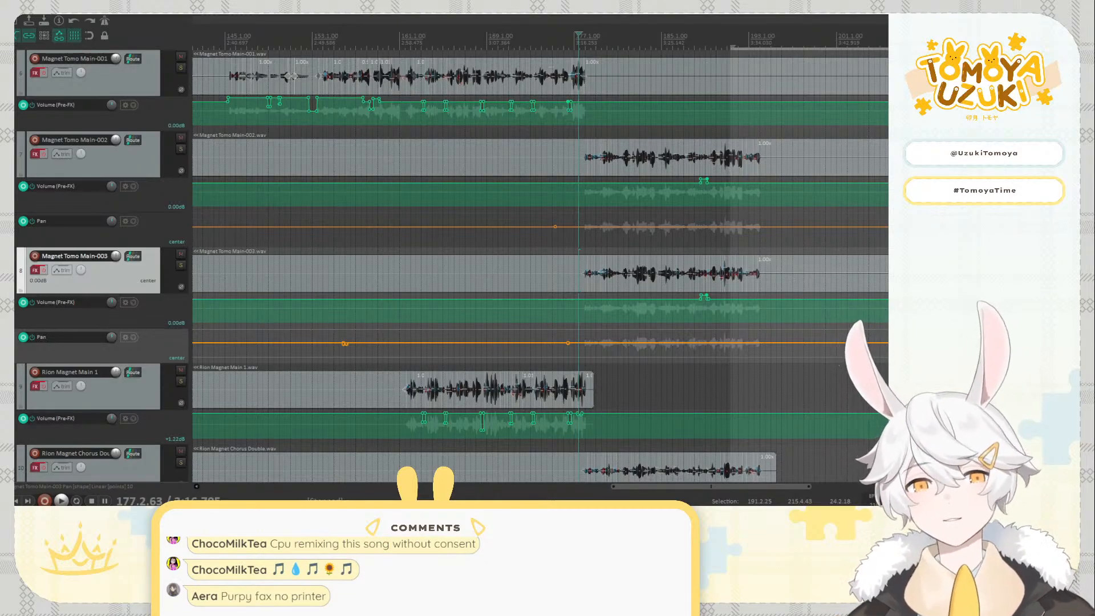
key(space)
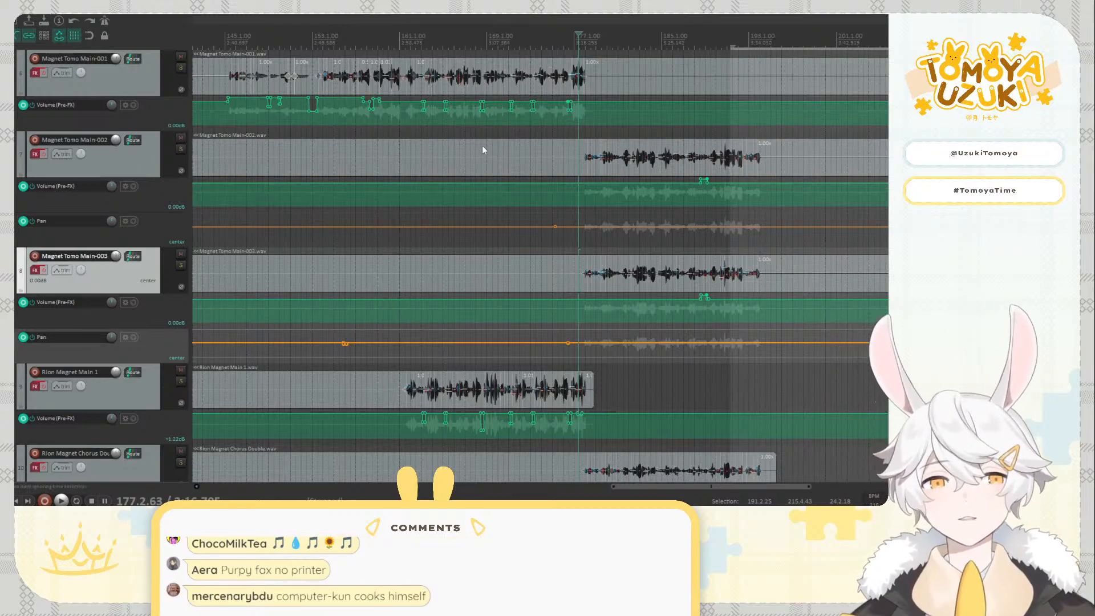
key(space)
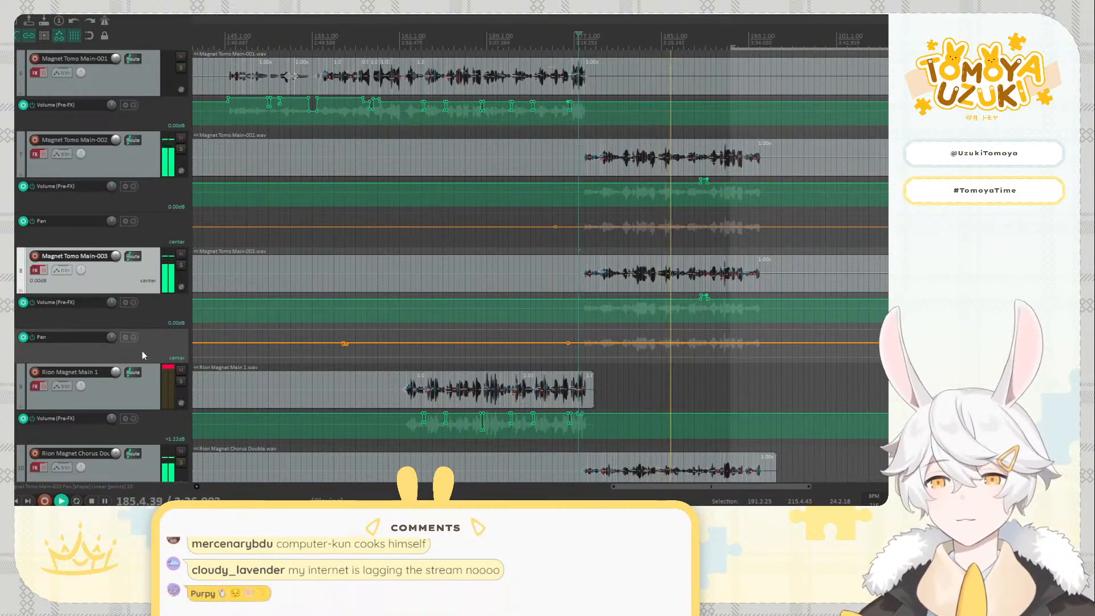
Examine the Rion Magnet Main, Harm and Adlib tracks while the final section plays
click(146, 372)
scroll(147, 372, down, 2)
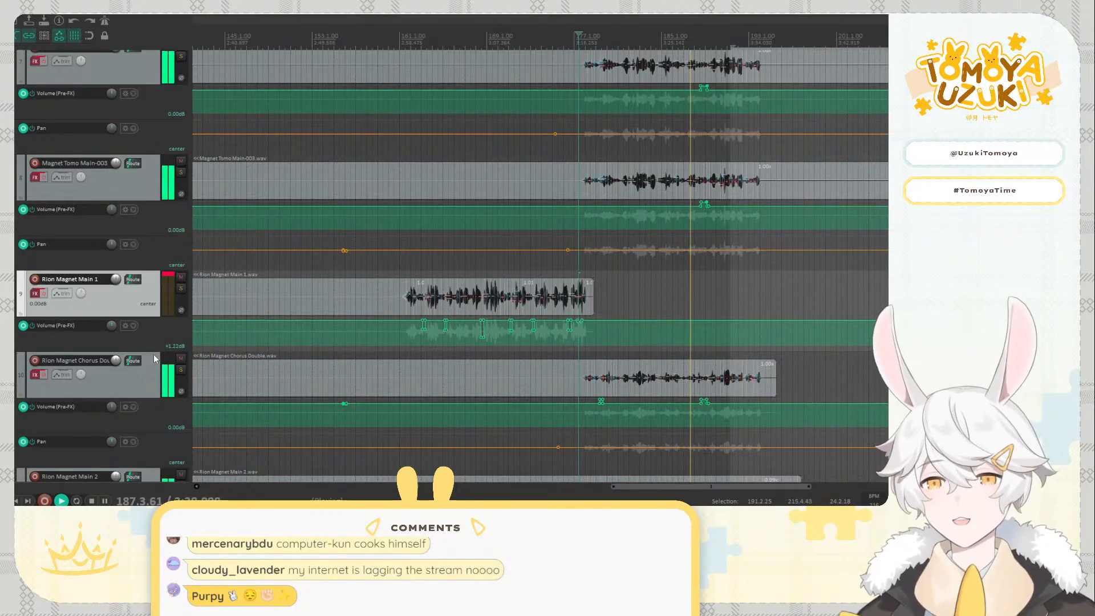
scroll(154, 355, down, 9)
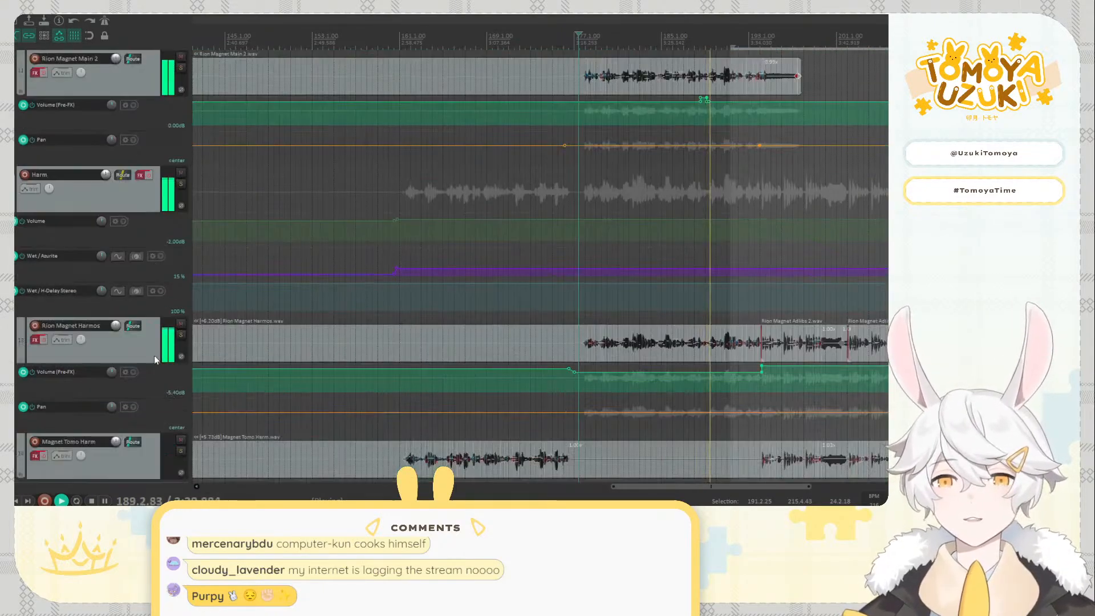
scroll(154, 357, down, 4)
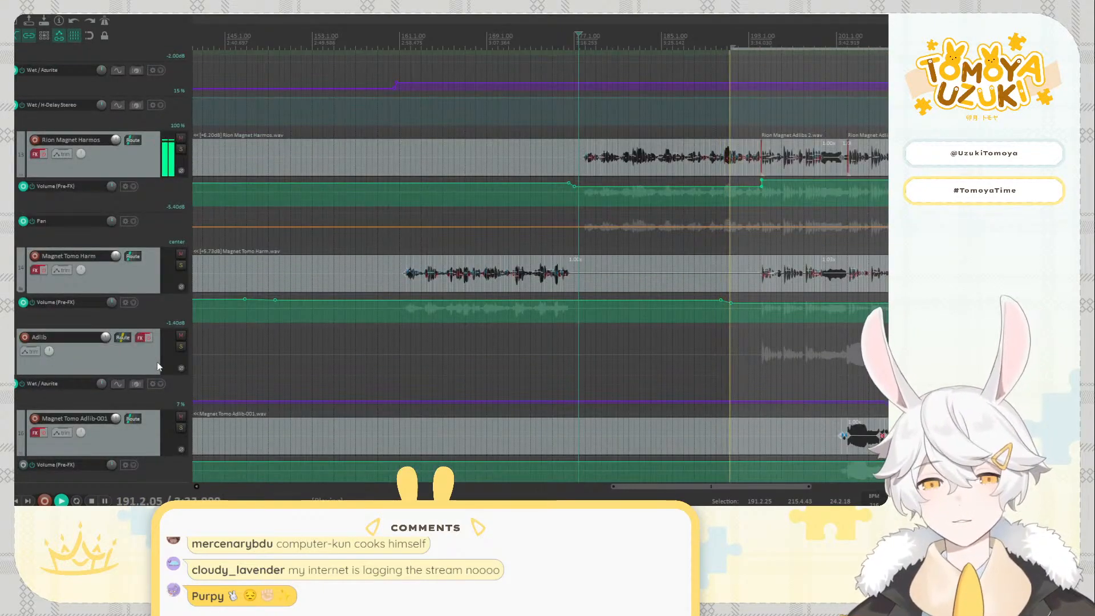
scroll(157, 365, down, 3)
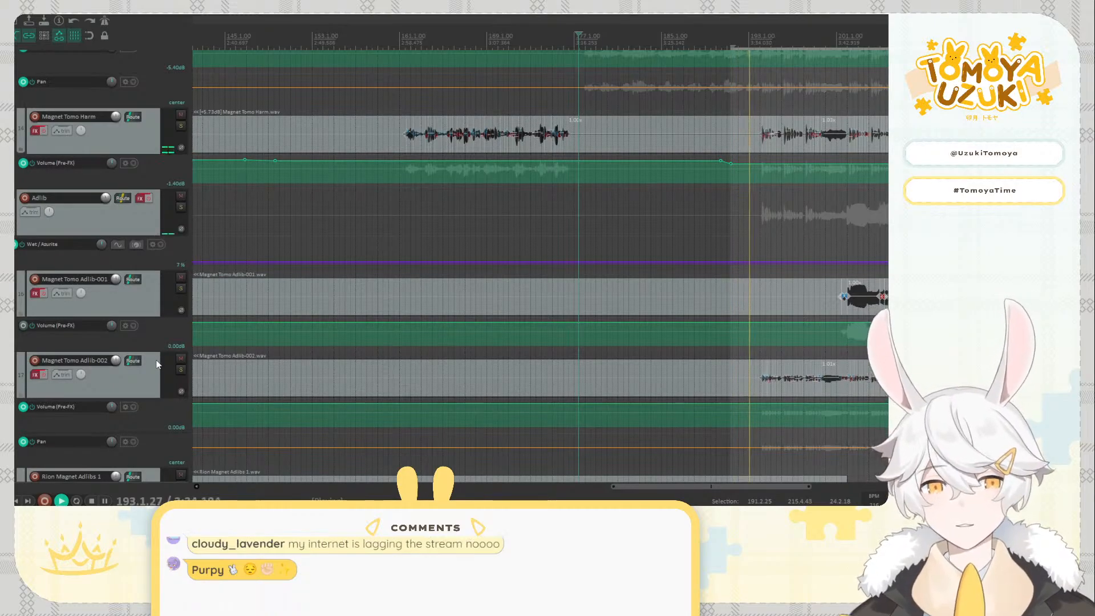
scroll(158, 365, up, 8)
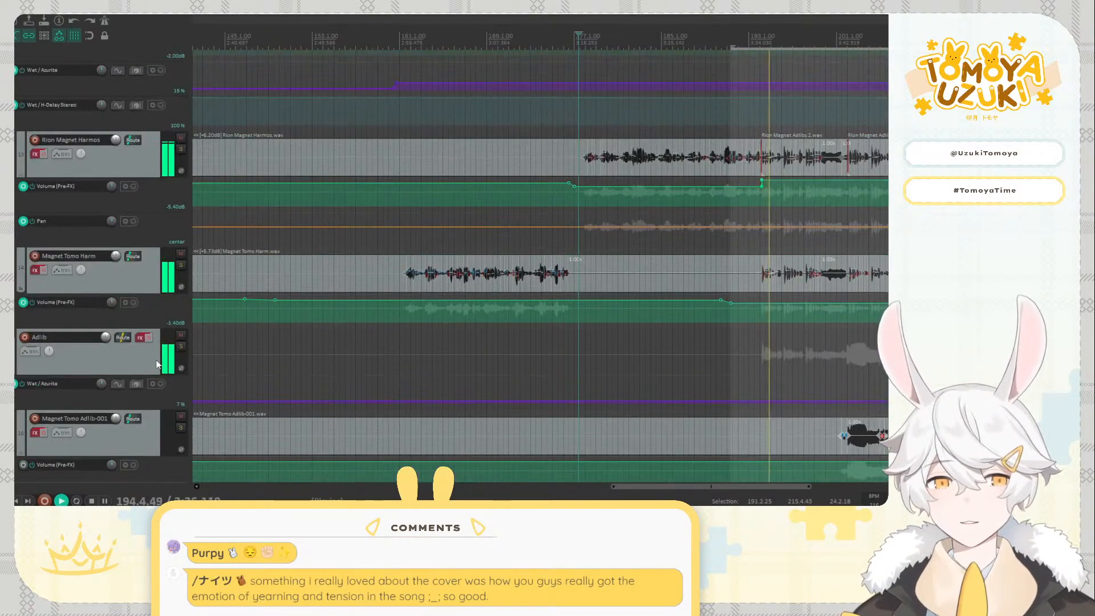
Go back to the main vocals, select the Magnet Tomo Main-001 track and stop playback
scroll(158, 365, up, 10)
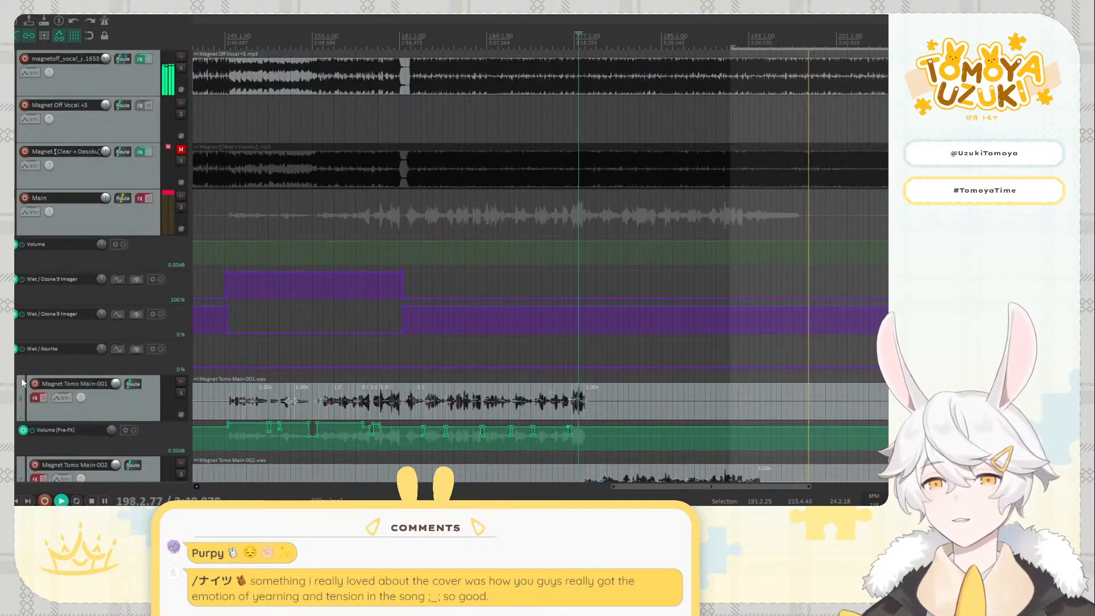
scroll(59, 325, down, 2)
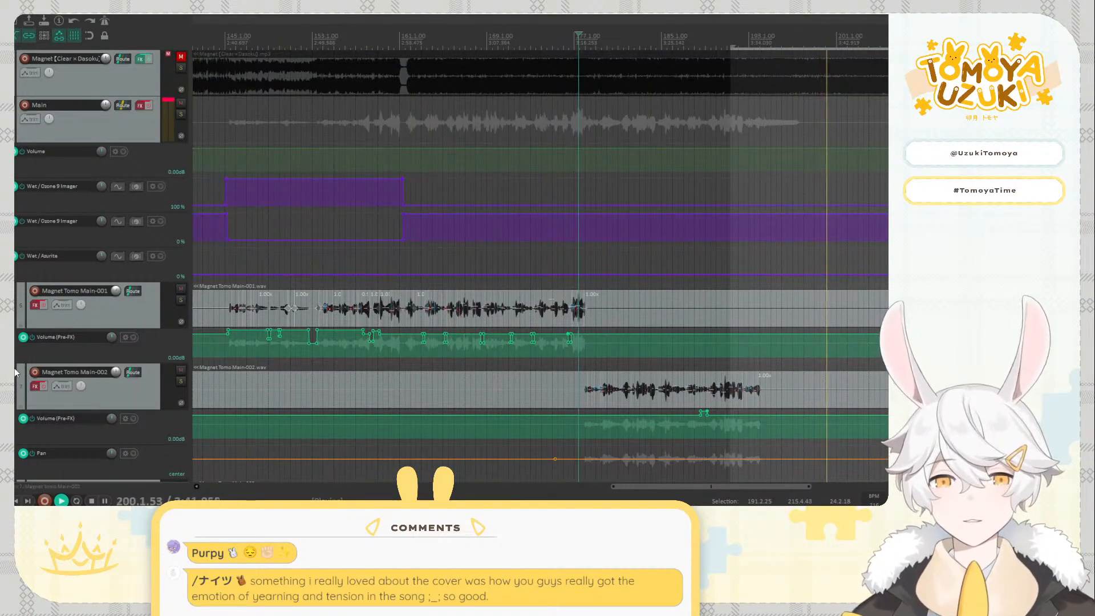
click(149, 315)
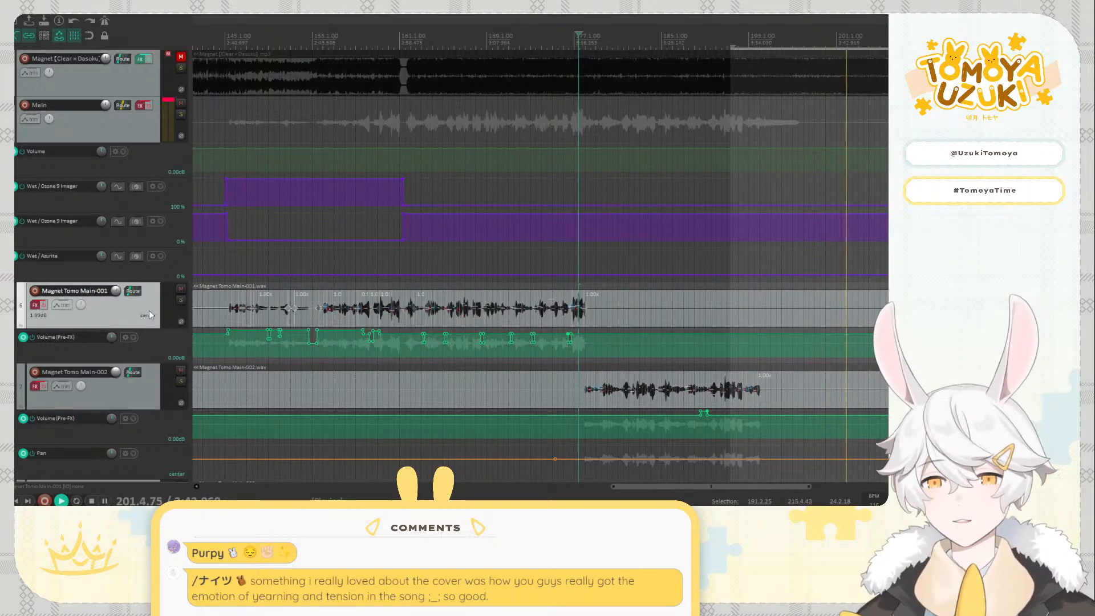
key(space)
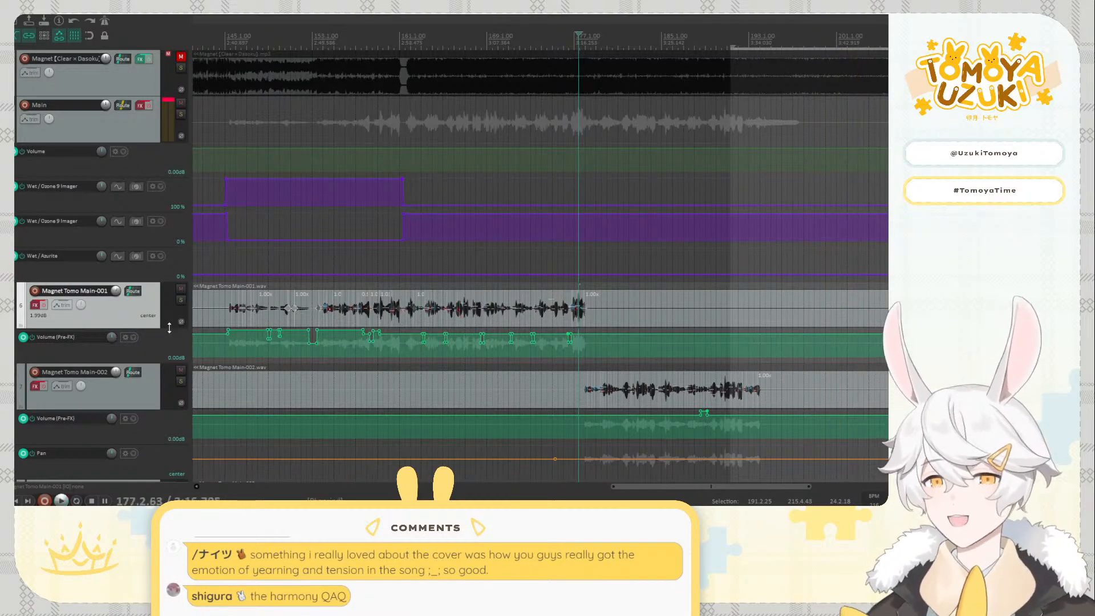
Bring the whole song into view and place the edit cursor at about bar 21, before the first main vocal
scroll(230, 317, down, 5)
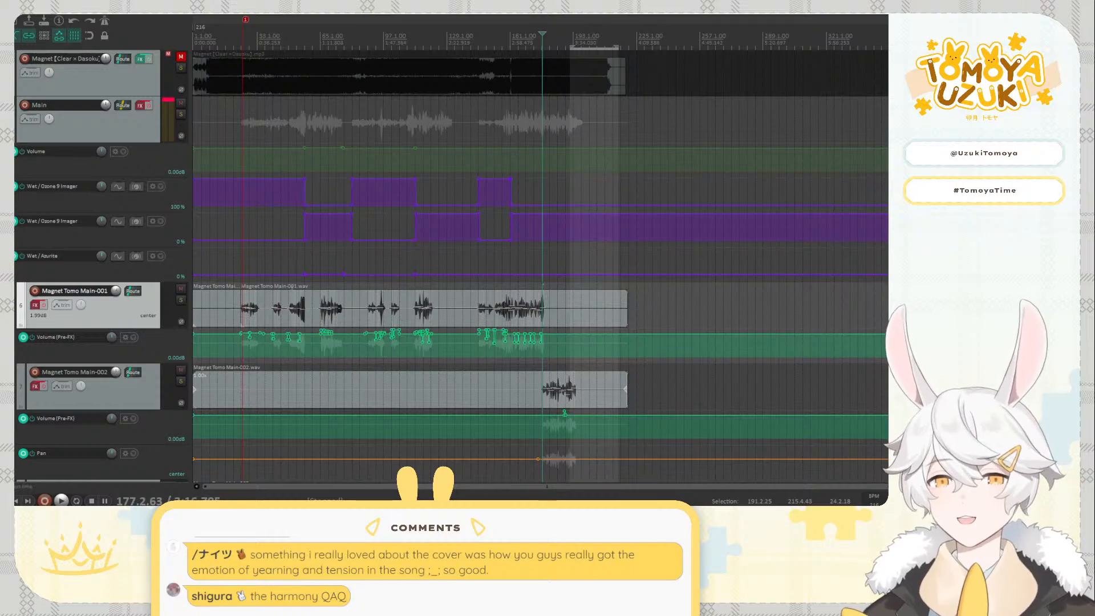
scroll(315, 260, down, 3)
click(215, 262)
scroll(274, 305, up, 4)
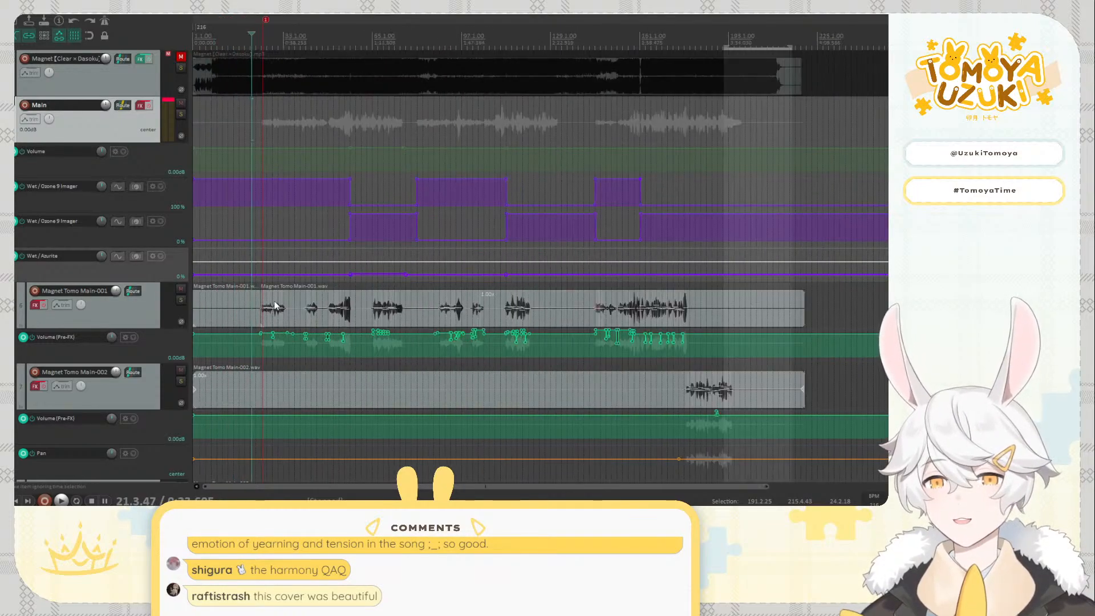
Collapse the Main and Harm folders and mute the Harm and Adlib folders
click(16, 106)
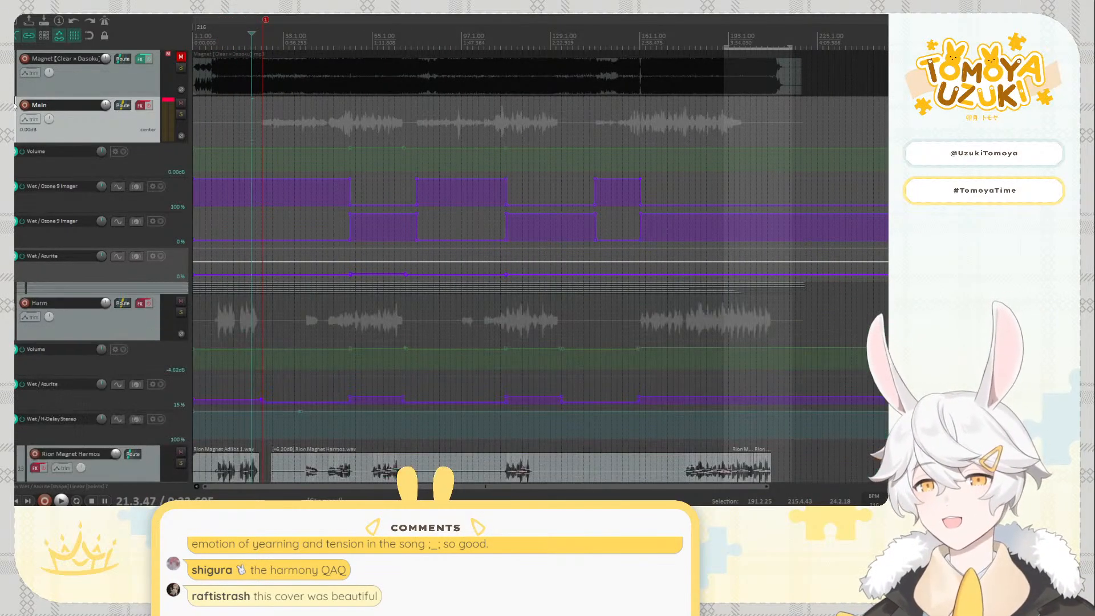
click(16, 308)
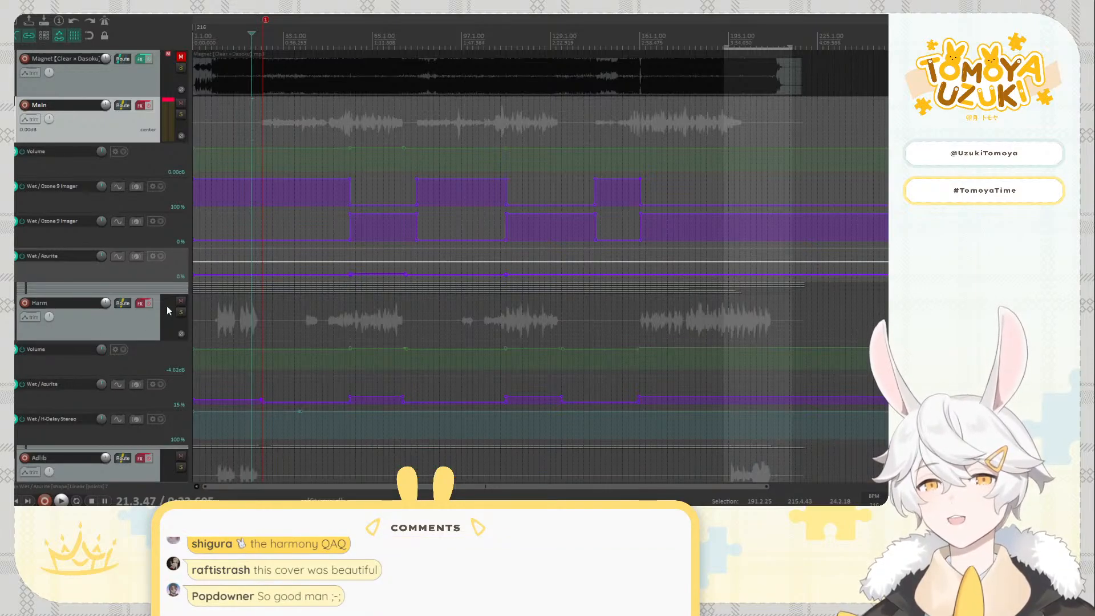
click(180, 300)
click(182, 456)
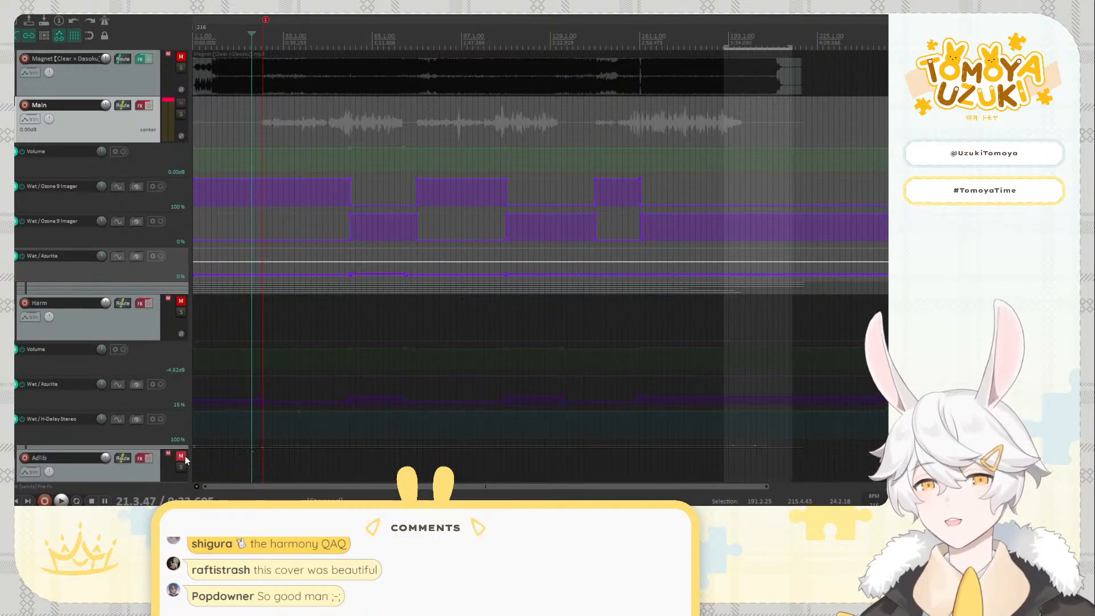
Place the edit cursor at about bar 24, where the first main vocal starts, and expand the Main folder's tracks
click(261, 117)
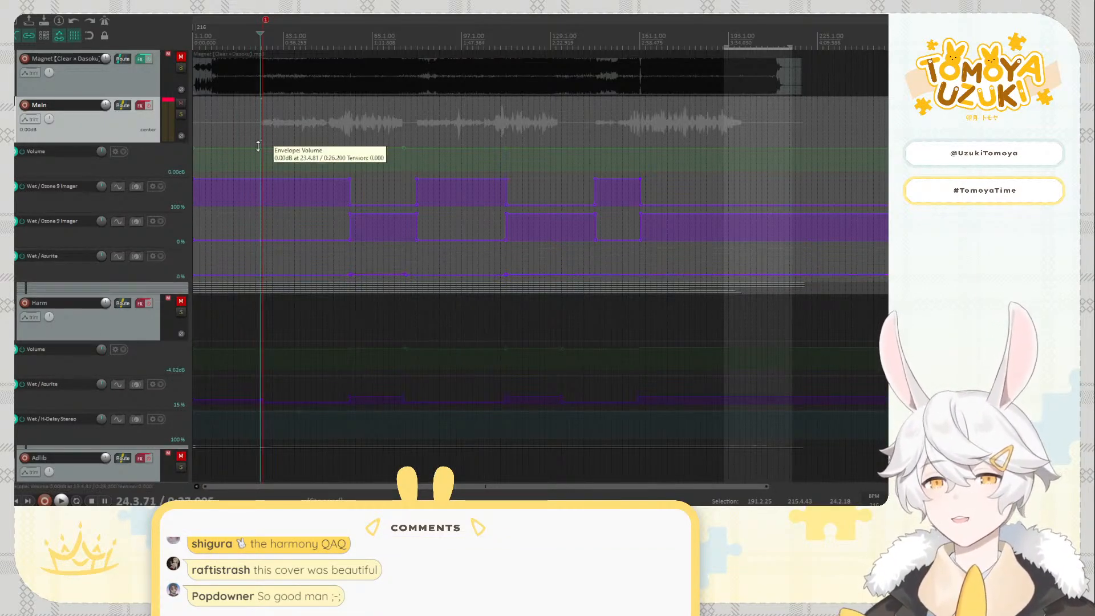
click(15, 108)
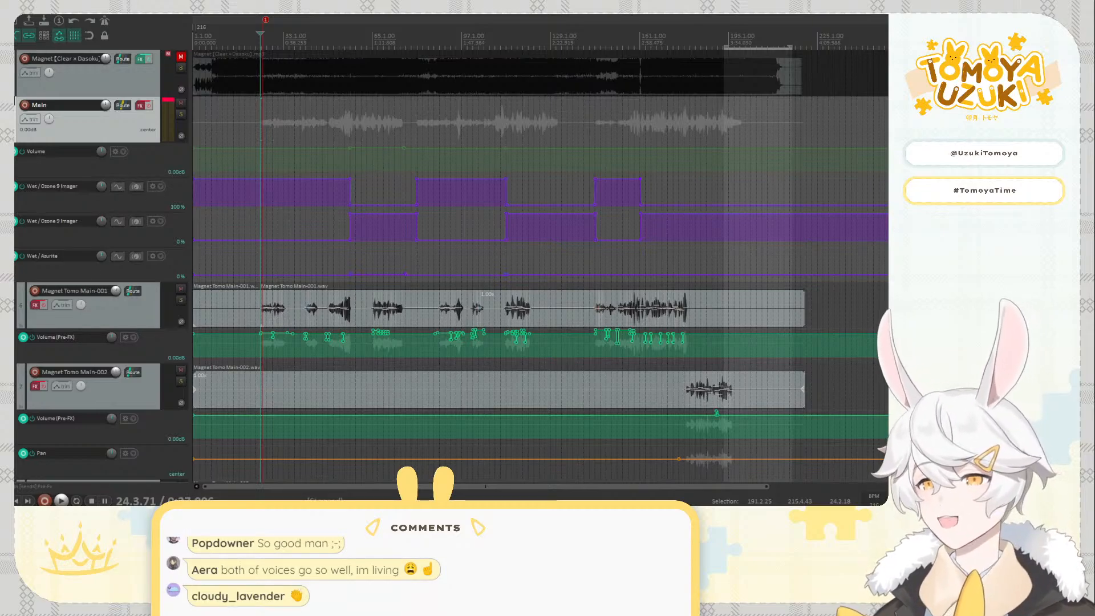
Bring up the effects chain of Magnet Tomo Main-001 with its RX 7 De-plosive plug-in displayed
key(alt+Tab)
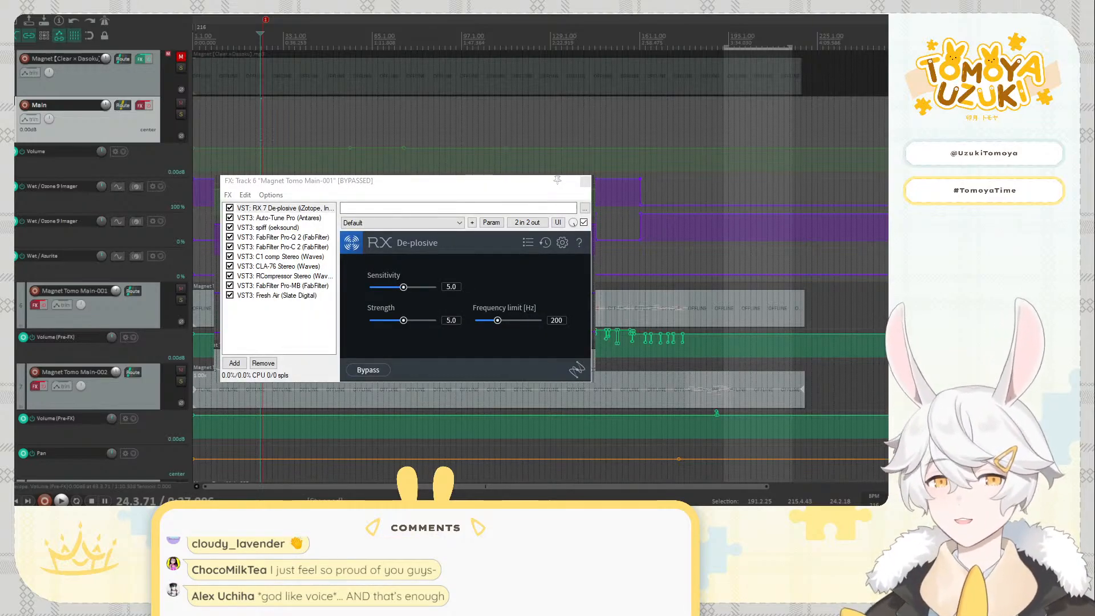
click(372, 185)
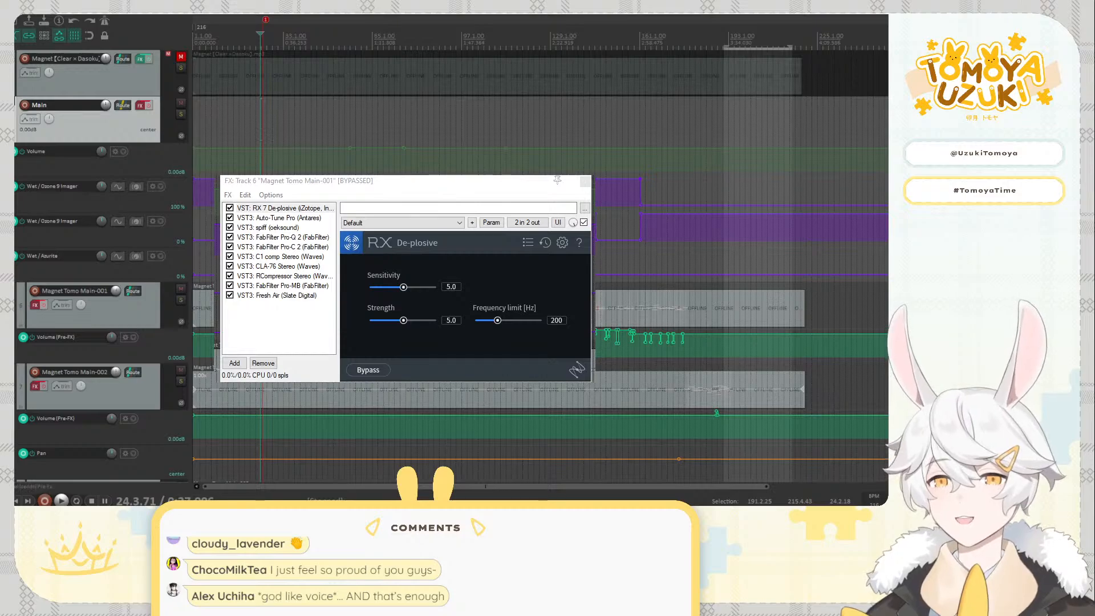
Activate the effects chain of Magnet Tomo Main-001, select the plug-ins from Auto-Tune Pro to Fresh Air, and move the chain window fully into view
click(43, 305)
click(287, 218)
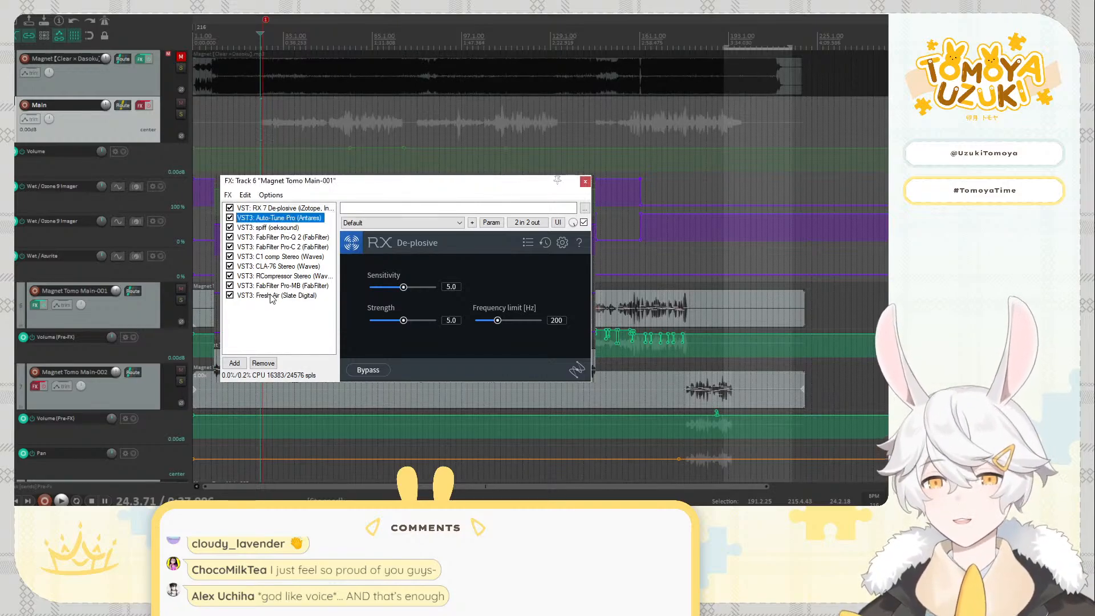
shift+click(270, 296)
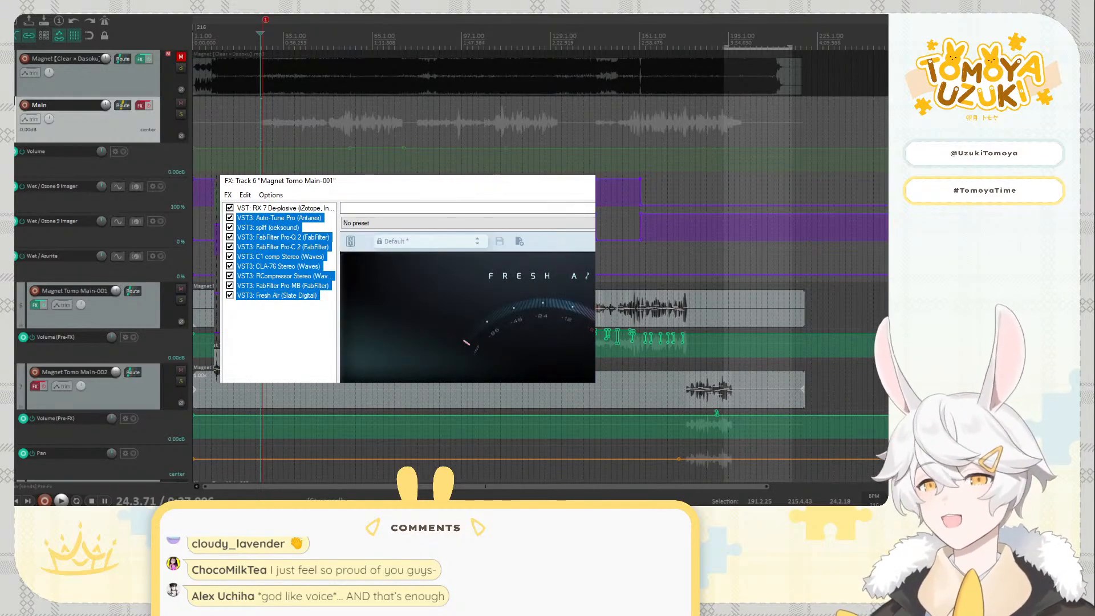
key(alt+Tab)
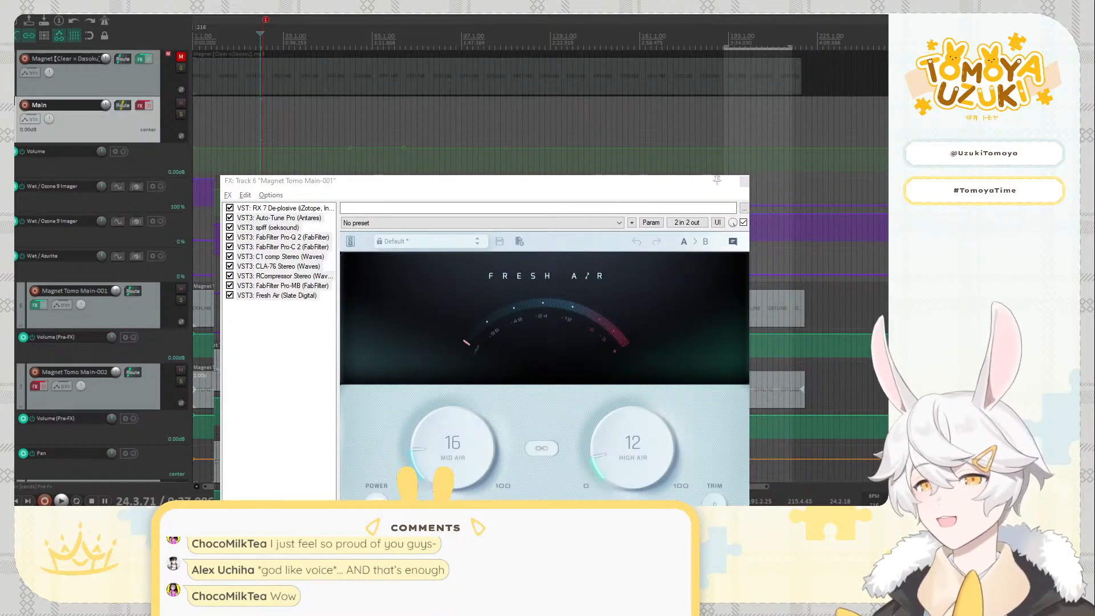
drag(485, 181, 471, 114)
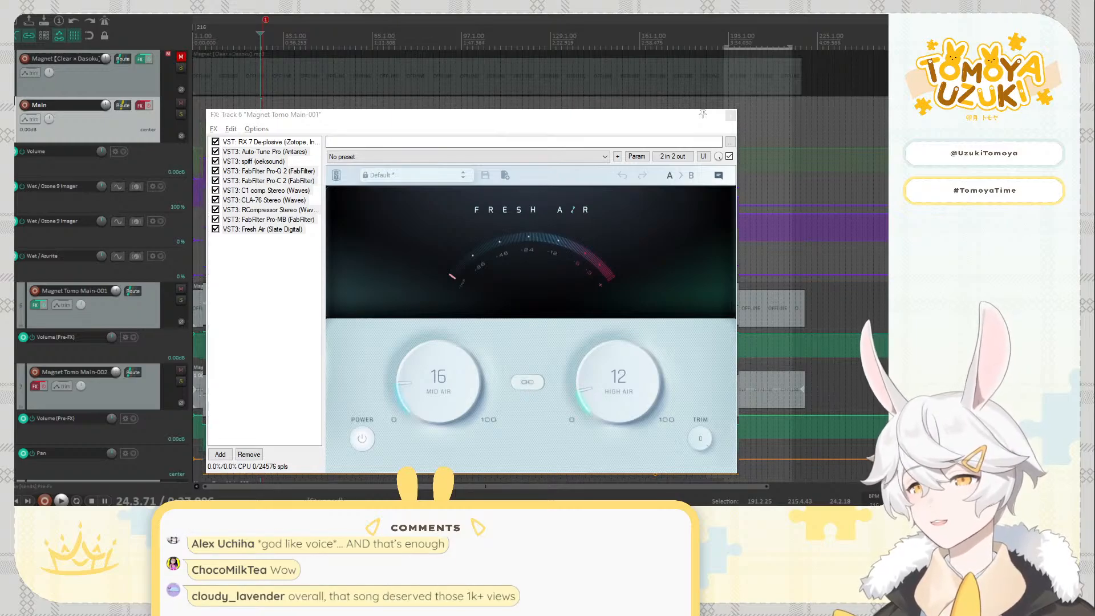
Switch off every plug-in in the Magnet Tomo Main-001 chain, from RX 7 De-plosive to Fresh Air
click(271, 142)
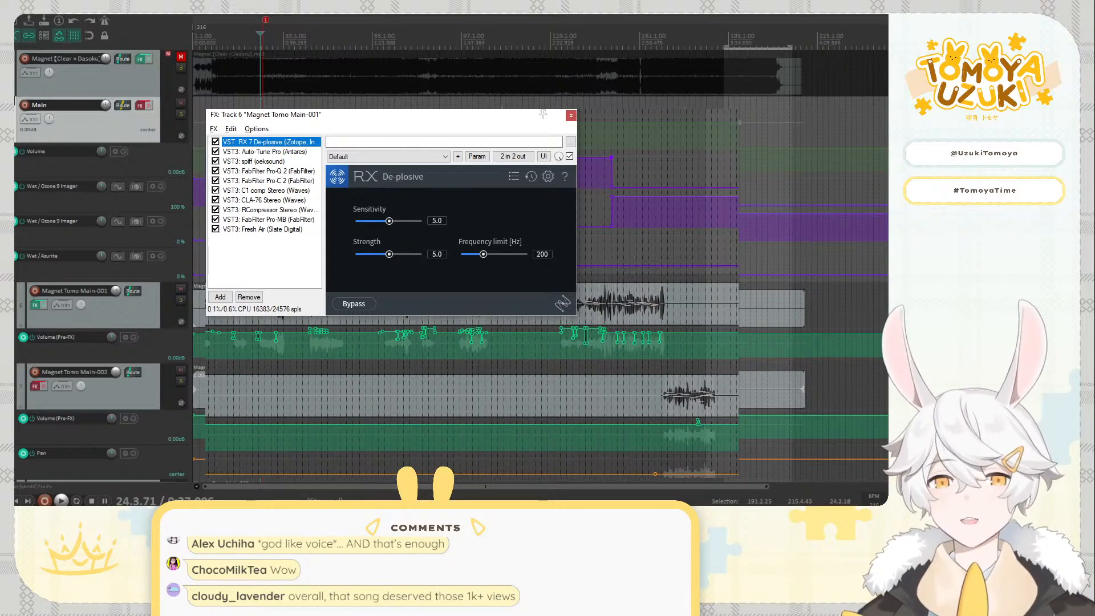
click(243, 152)
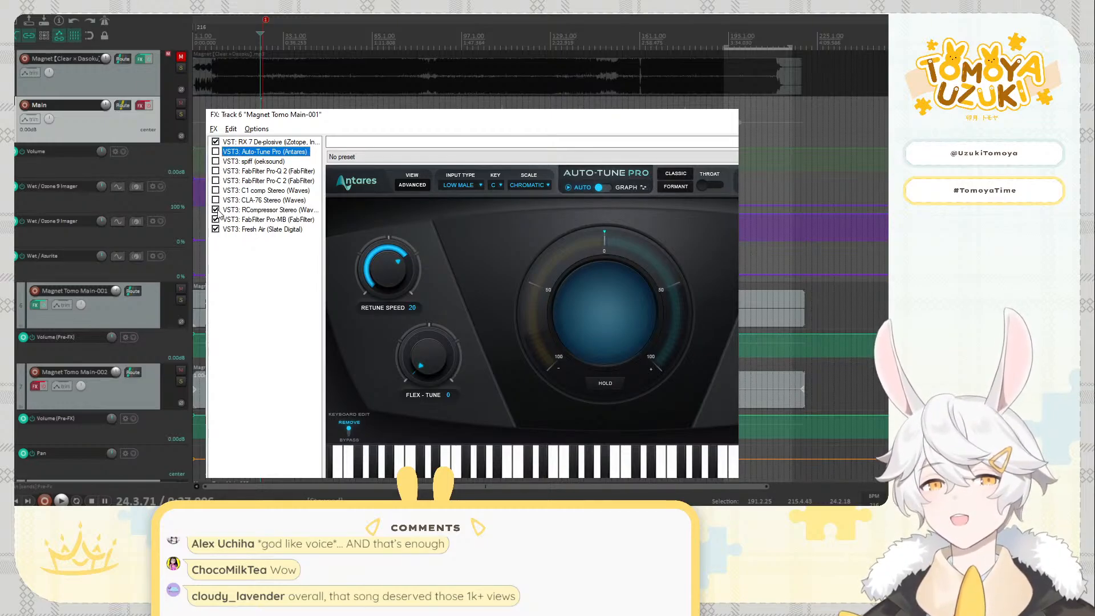
click(261, 142)
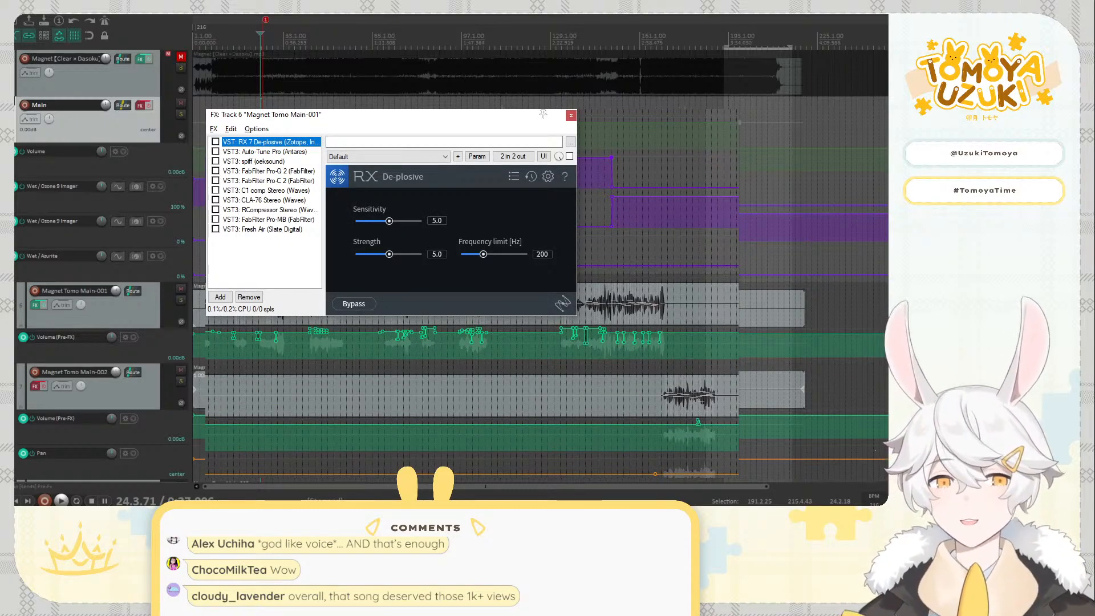
click(357, 520)
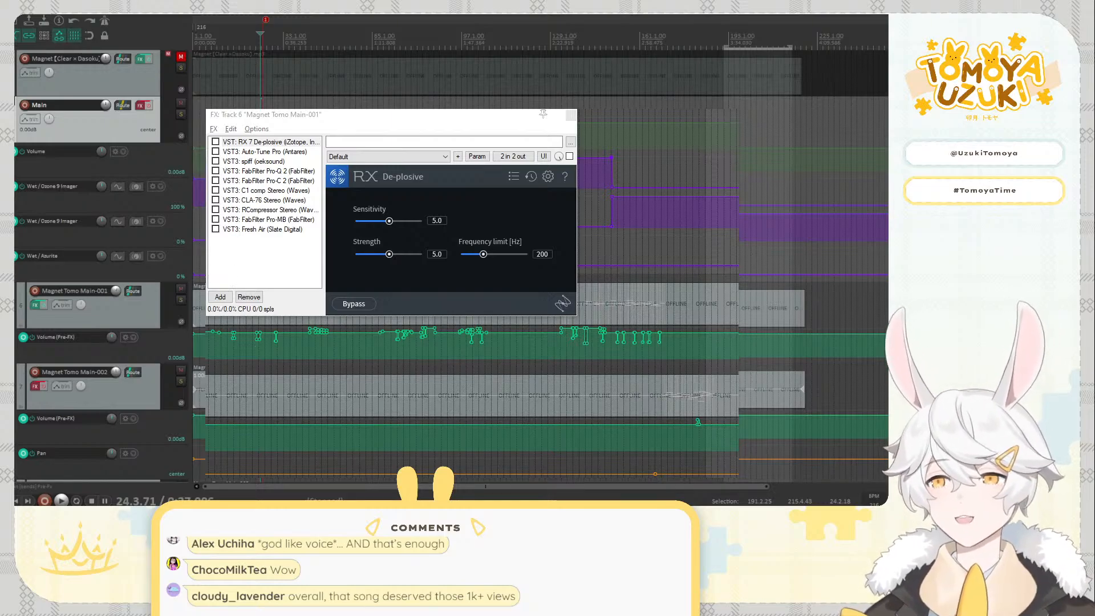
Play the first main vocal from about bar 24 while toggling RX 7 De-plosive on and off to compare the sound
click(217, 144)
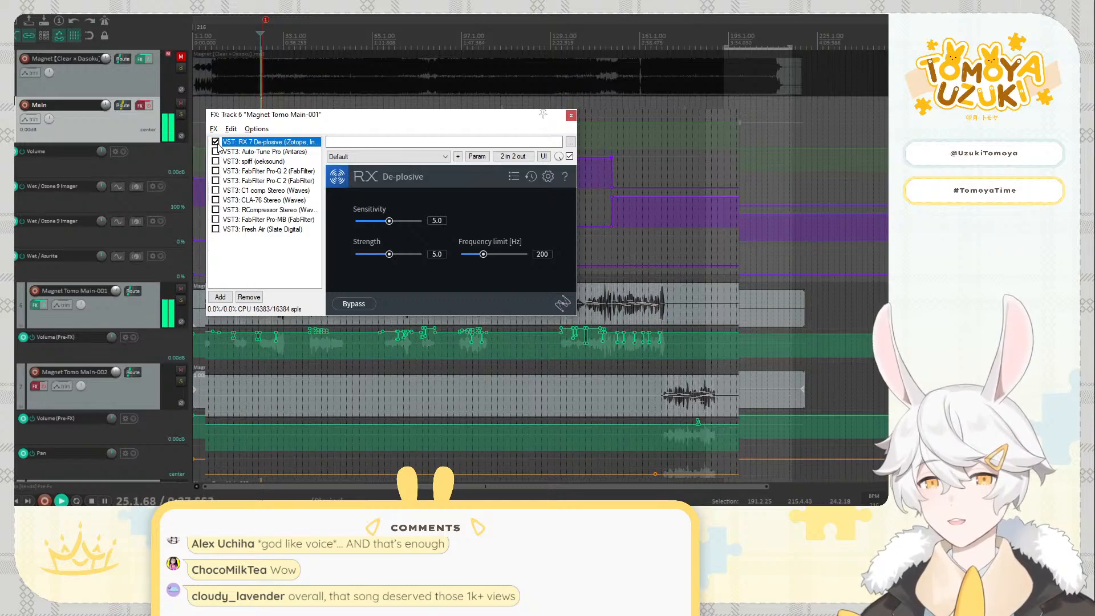
scroll(251, 364, up, 5)
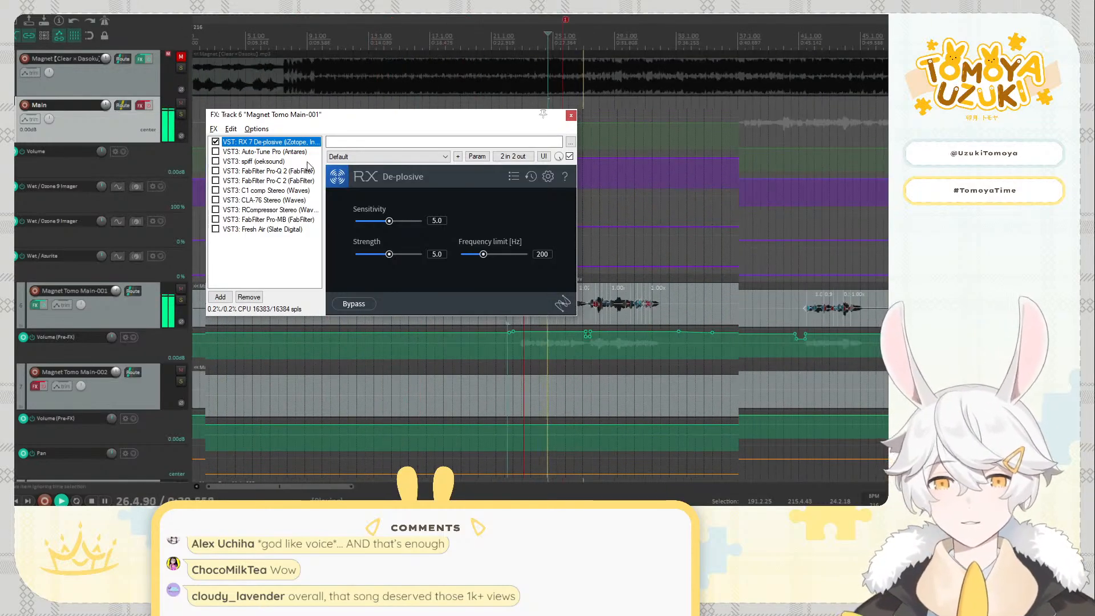
click(215, 142)
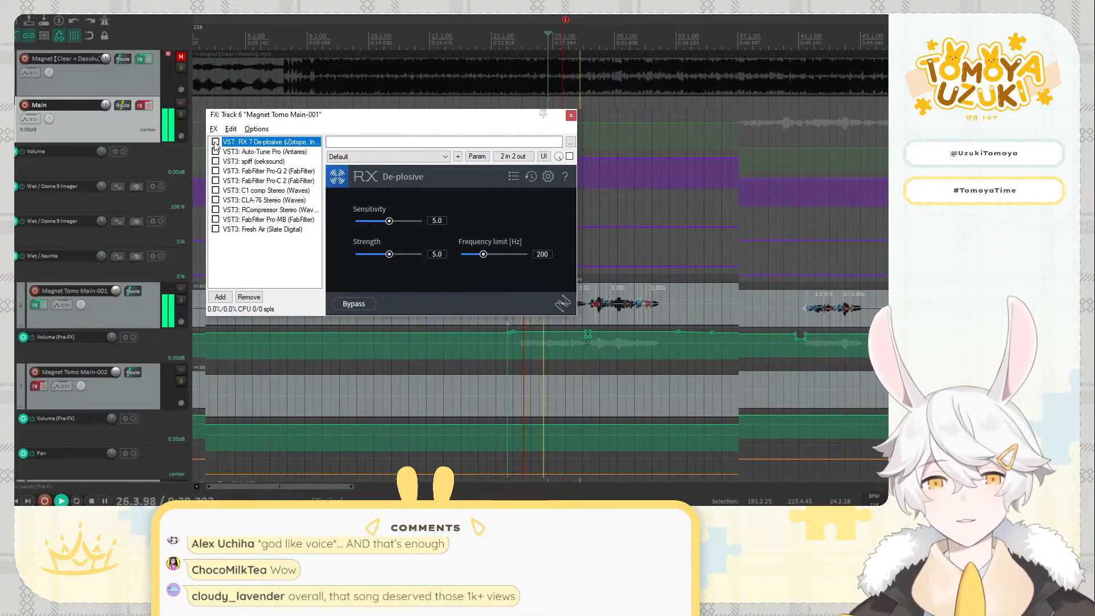
Enable RX 7 De-plosive and Auto-Tune Pro, display the Auto-Tune Pro settings, and replay the vocal from about bar 24
key(space)
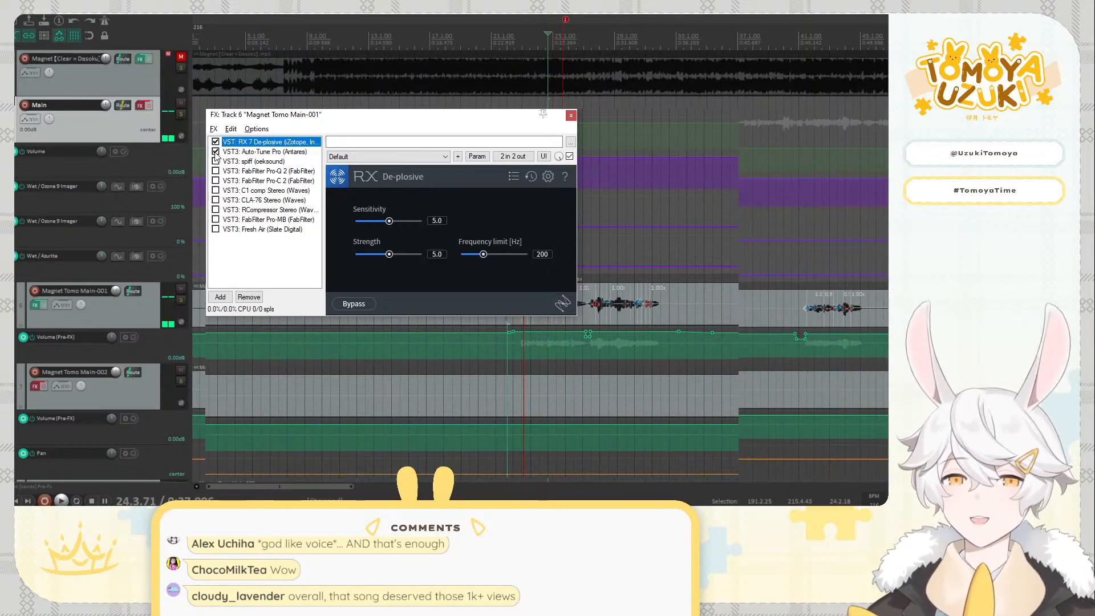
click(238, 151)
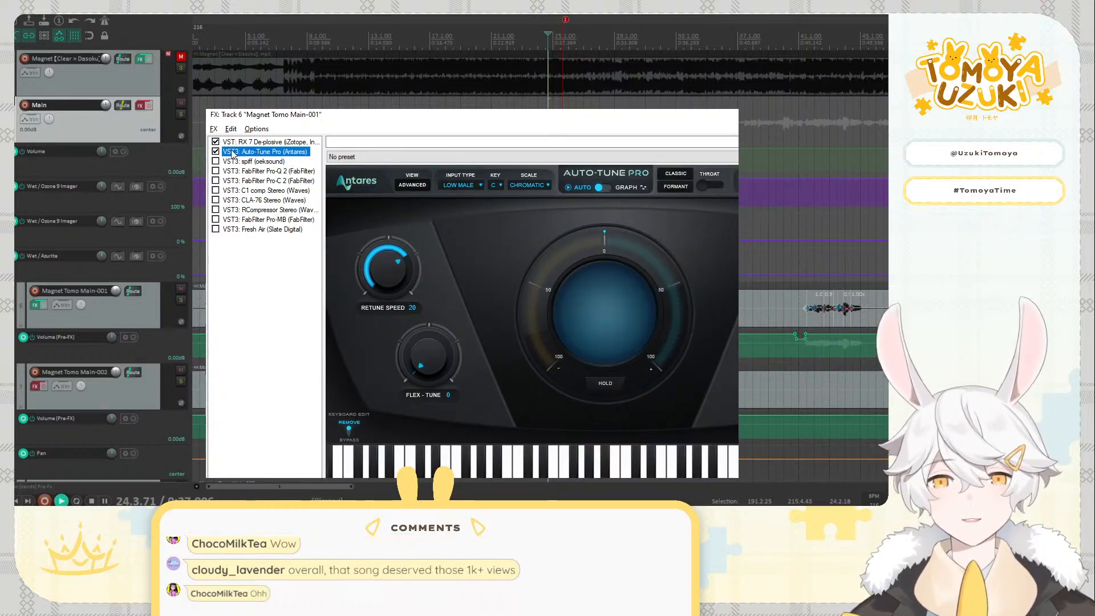
key(space)
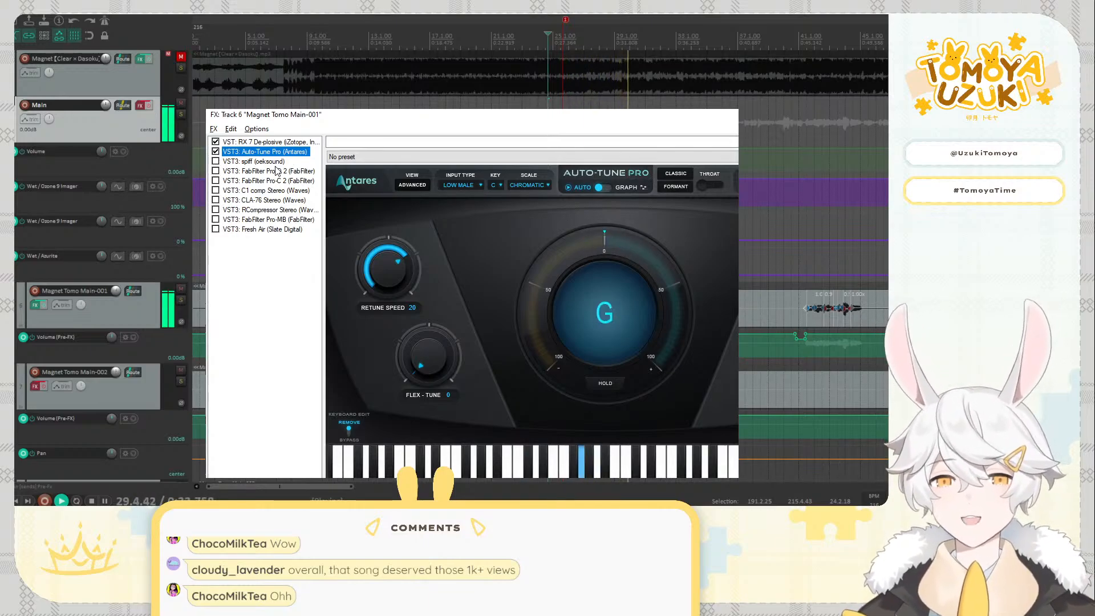
Toggle the spiff plug-in, leave it enabled, and examine its Remove mouth clicks settings and full frequency curve during playback
click(218, 161)
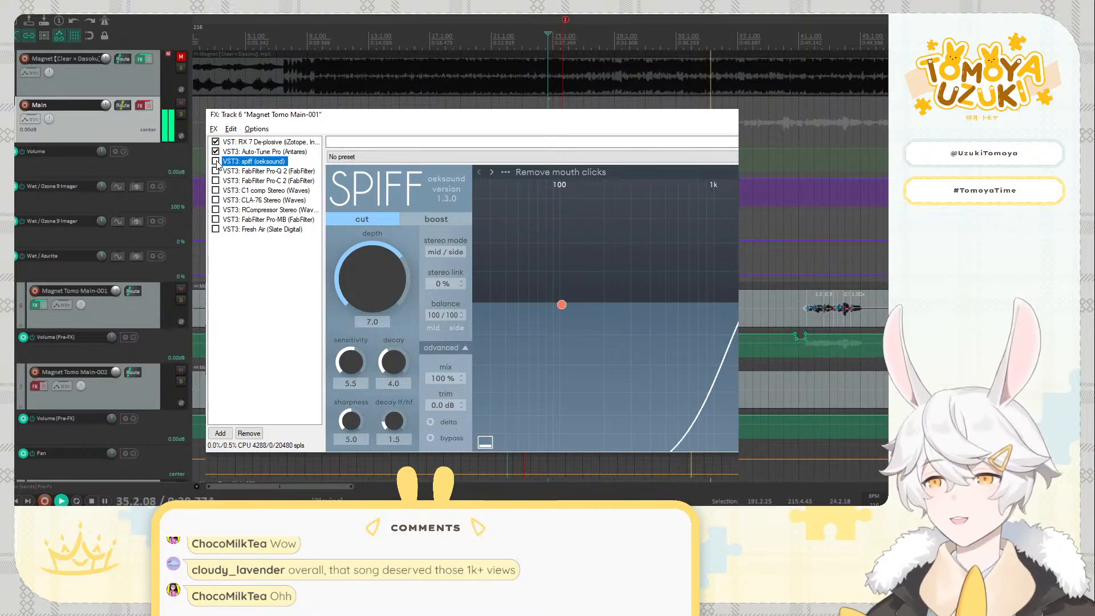
click(216, 161)
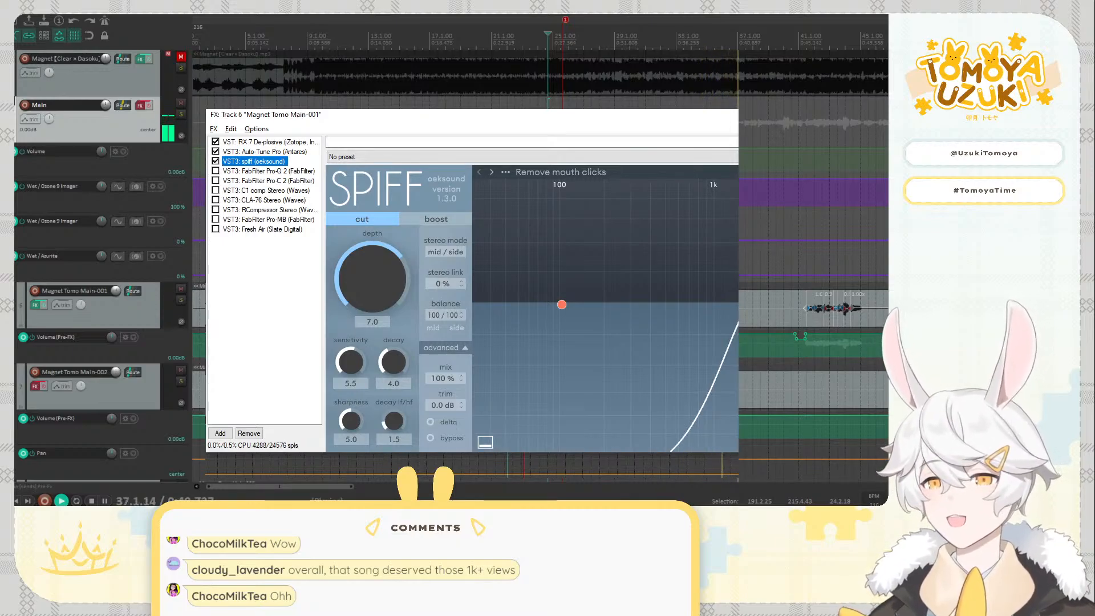
drag(455, 119, 106, 128)
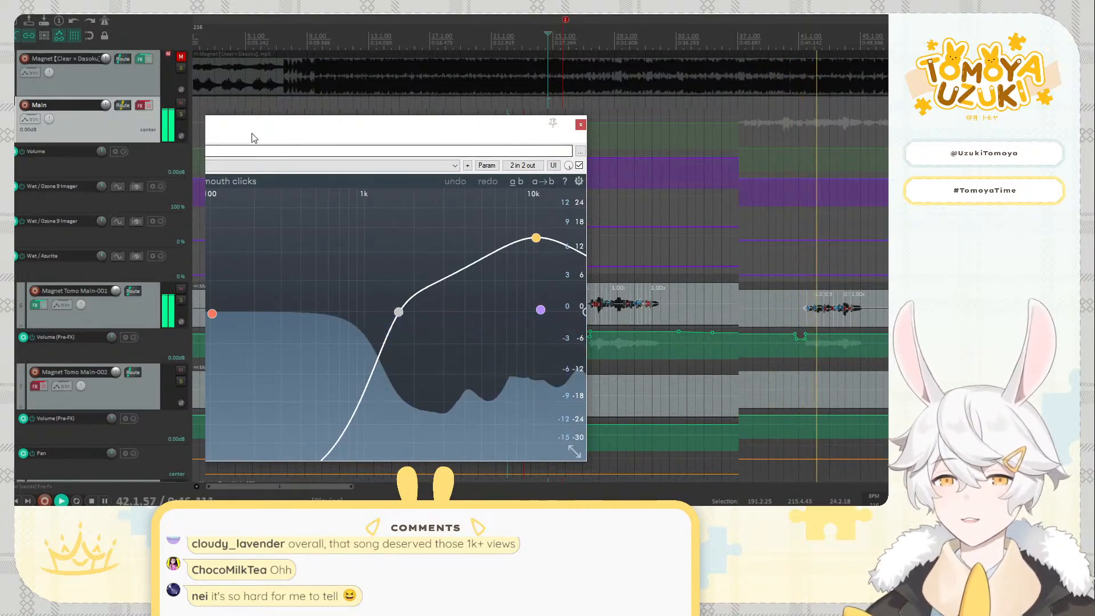
drag(253, 138, 599, 139)
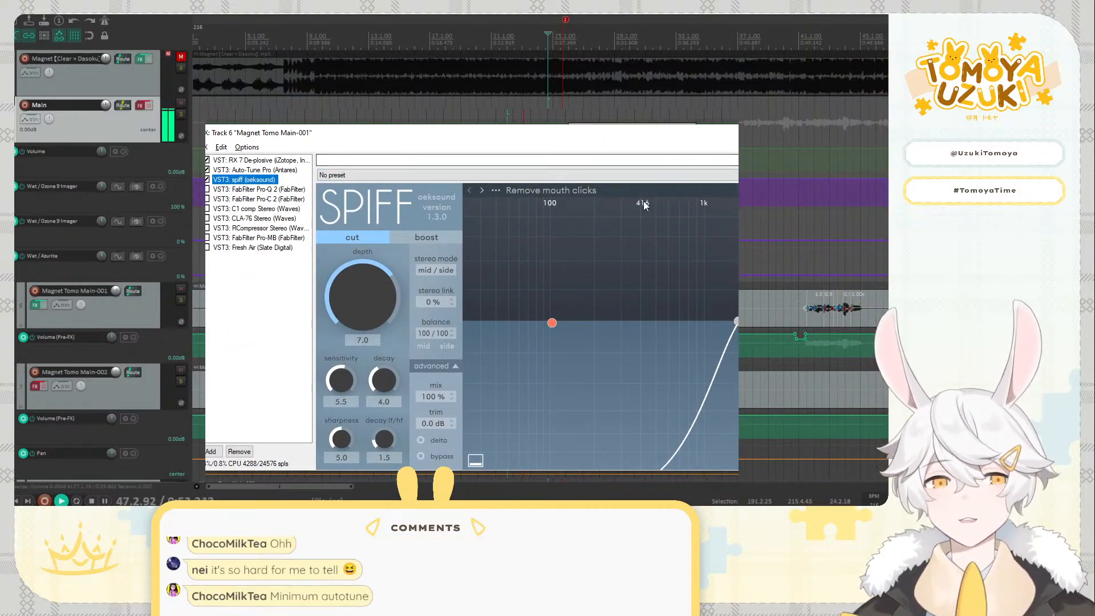
Find the next Magnet Tomo Main-001 phrase in the arrangement and continue playback from about bar 65
scroll(141, 361, down, 3)
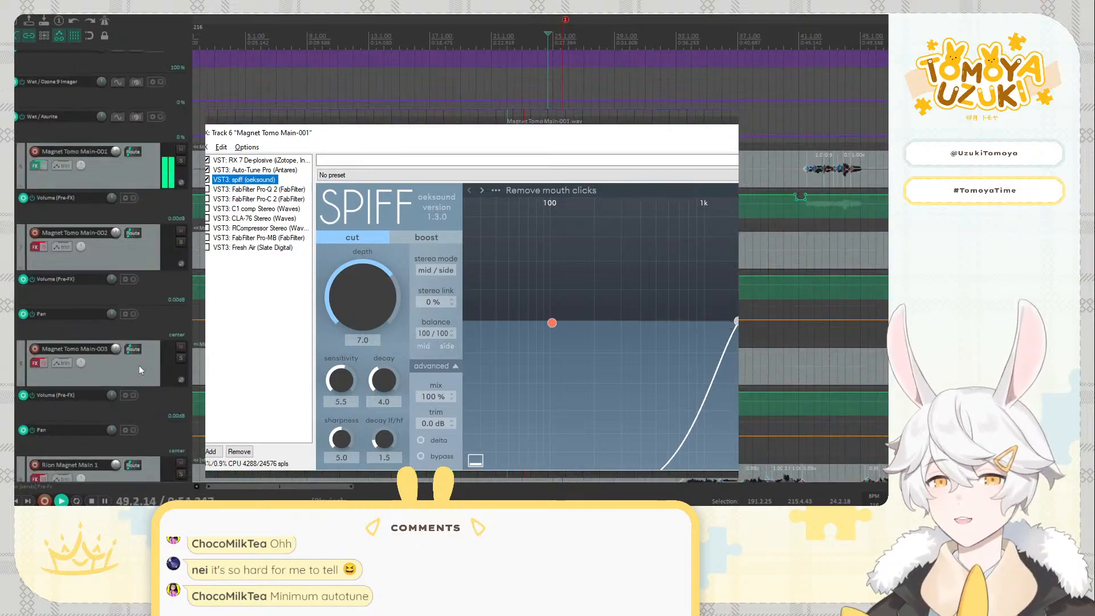
scroll(138, 365, down, 3)
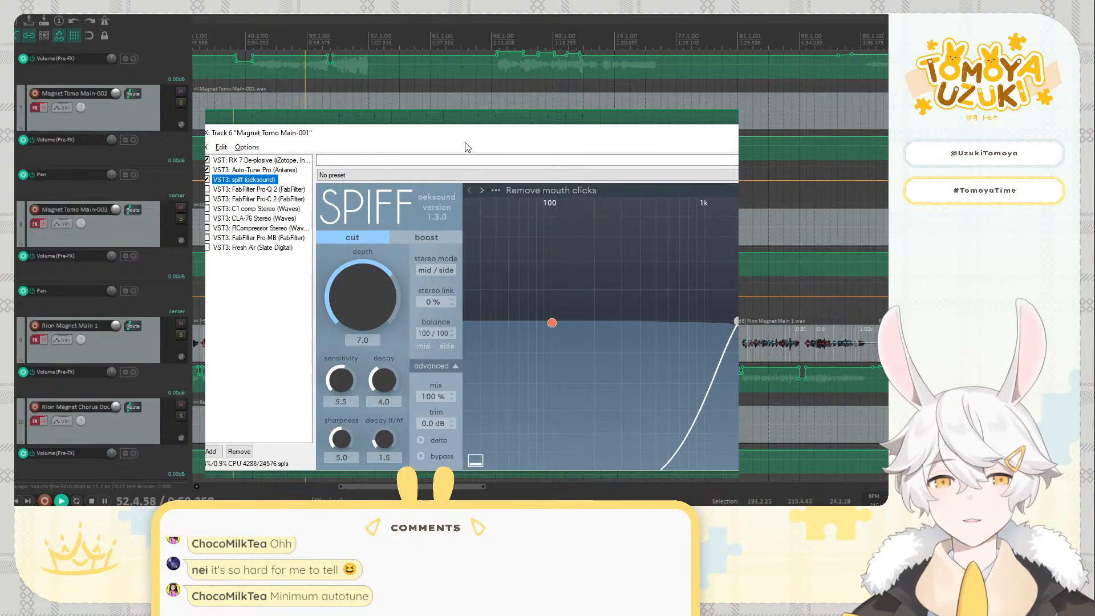
scroll(147, 151, up, 1)
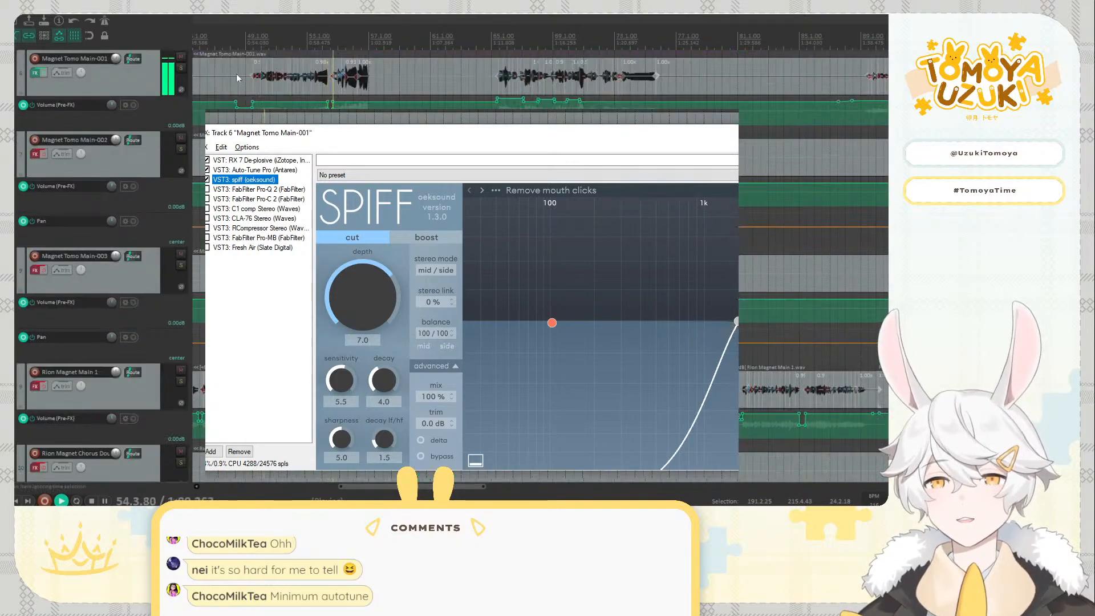
click(452, 111)
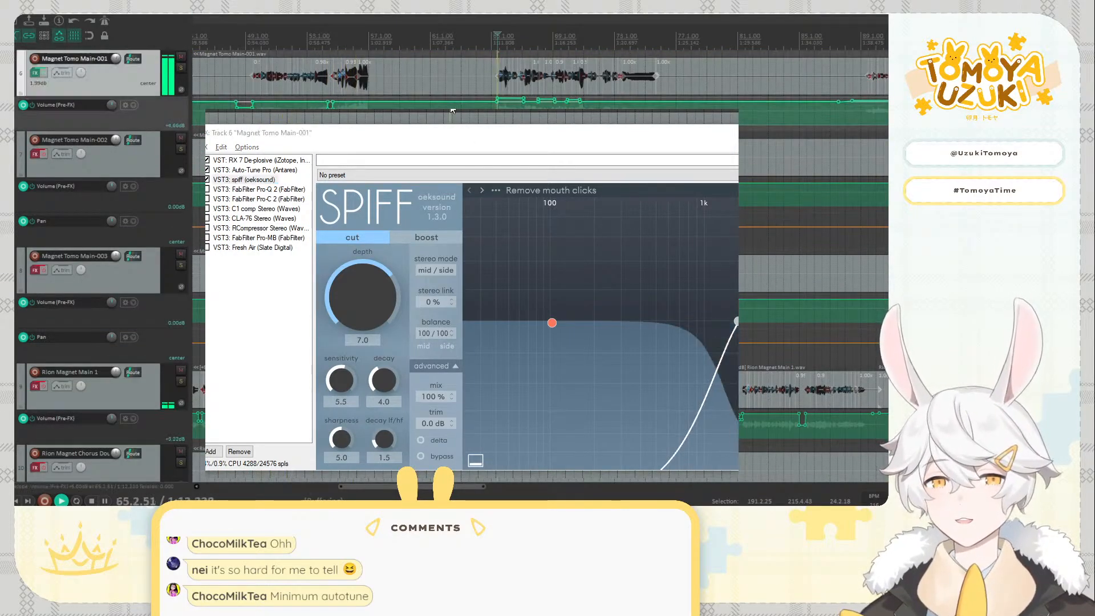
scroll(452, 110, up, 3)
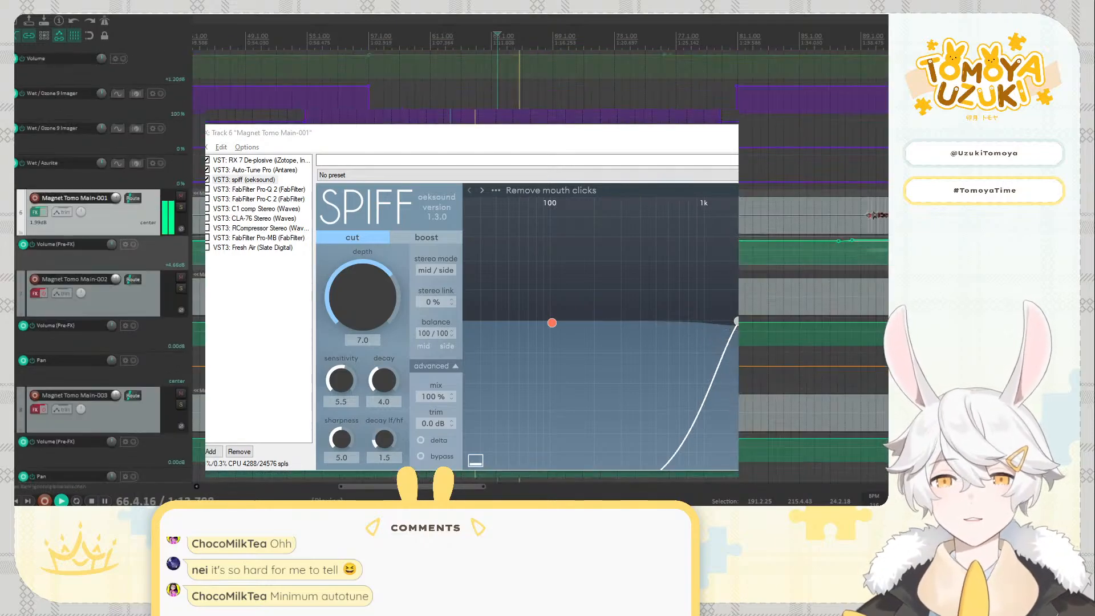
Display FabFilter Pro-Q 2 and enable it along with Pro-C 2, C1 comp and CLA-76 while the vocal plays
click(231, 190)
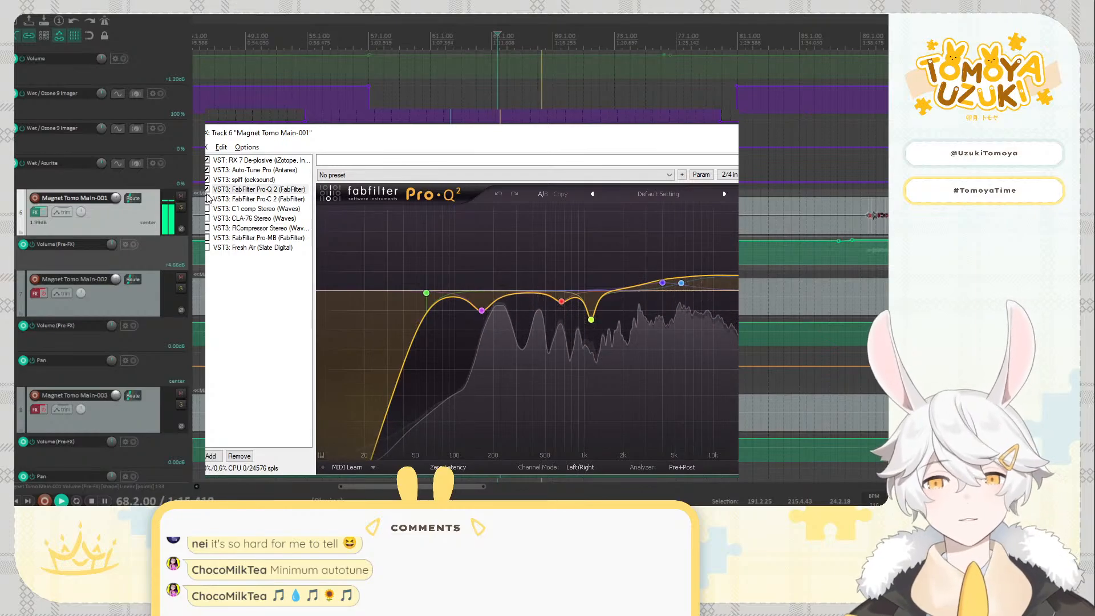
click(207, 198)
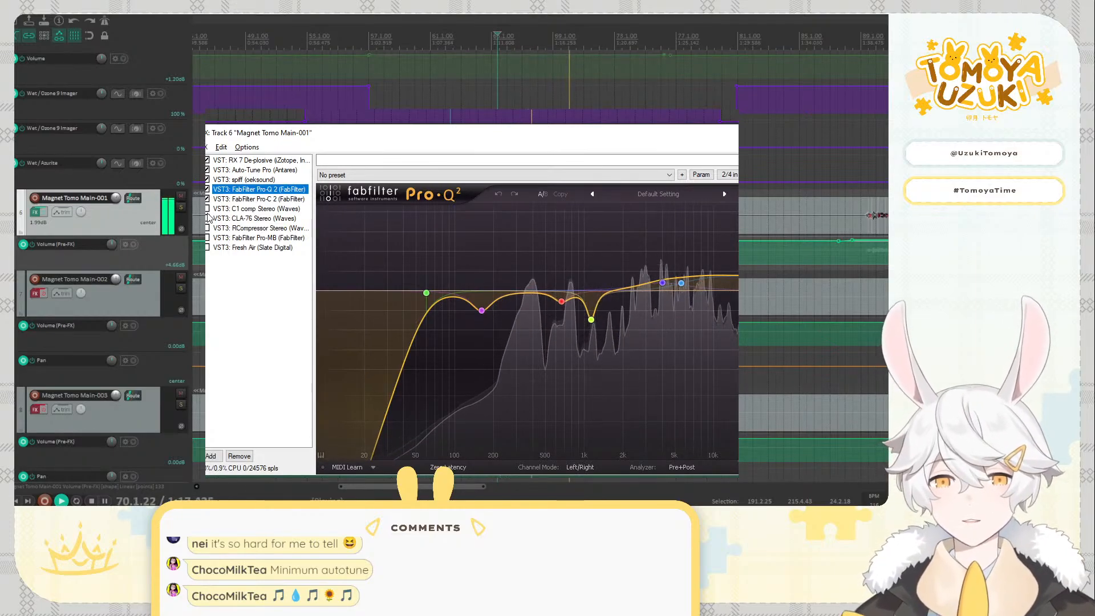
click(207, 210)
click(207, 219)
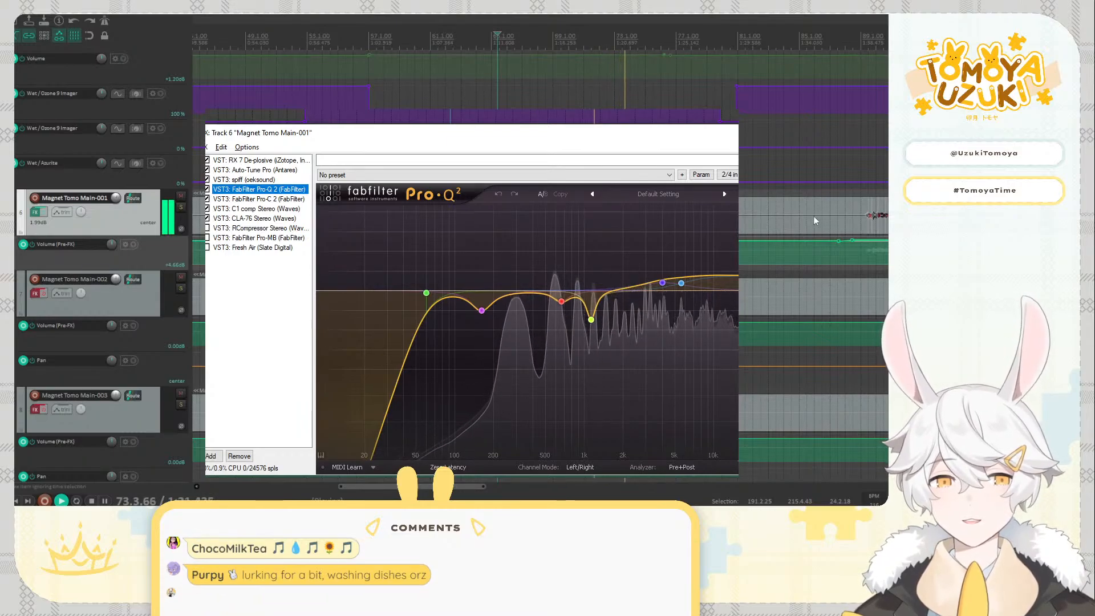
Continue playback from about bar 89 and enable RCompressor and FabFilter Pro-MB, with the Pro-MB bands displayed
click(867, 180)
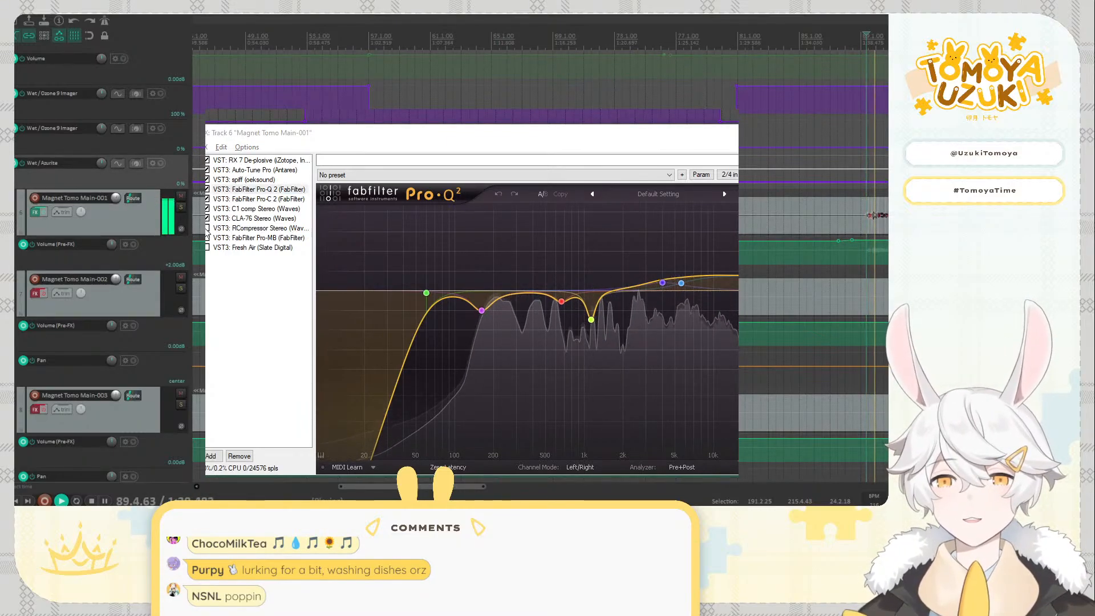
click(209, 234)
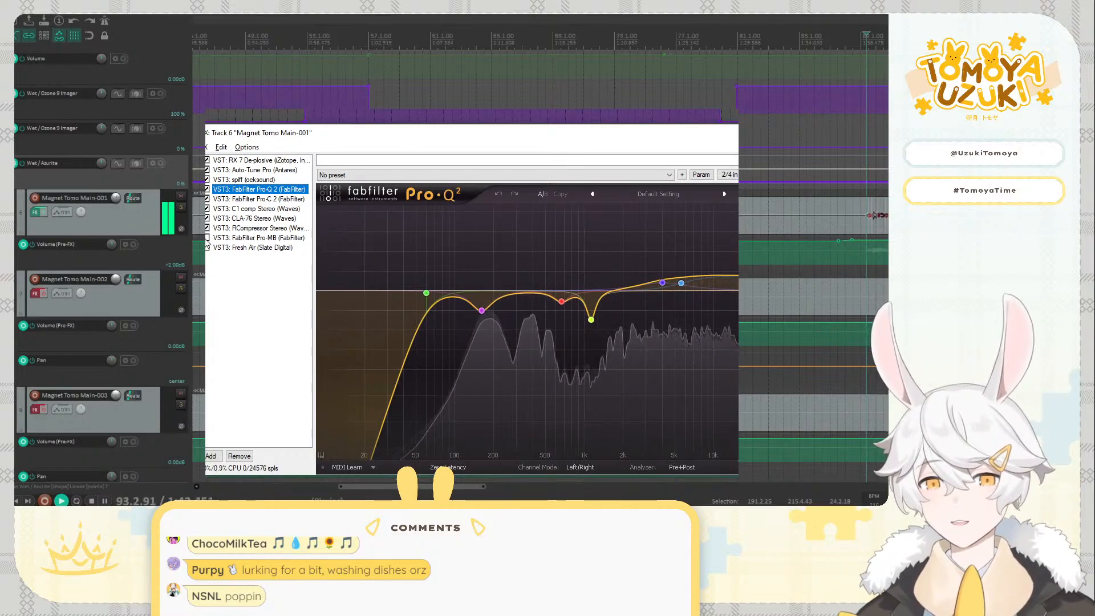
click(207, 238)
click(235, 238)
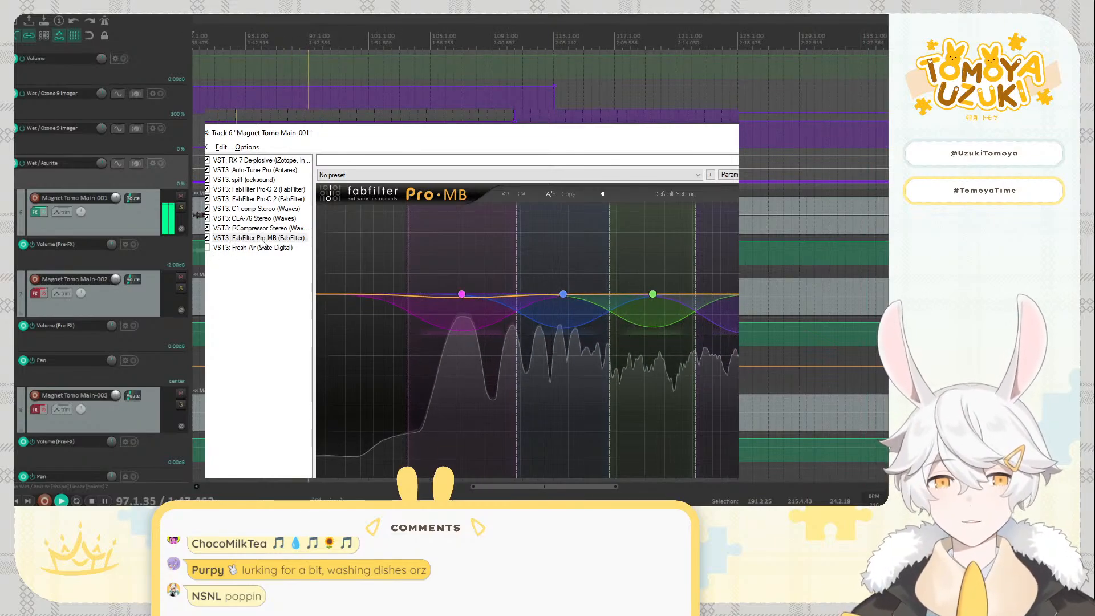
Restart playback from about bar 89, enable Fresh Air, and close the effects chain window
key(space)
key(space)
click(207, 247)
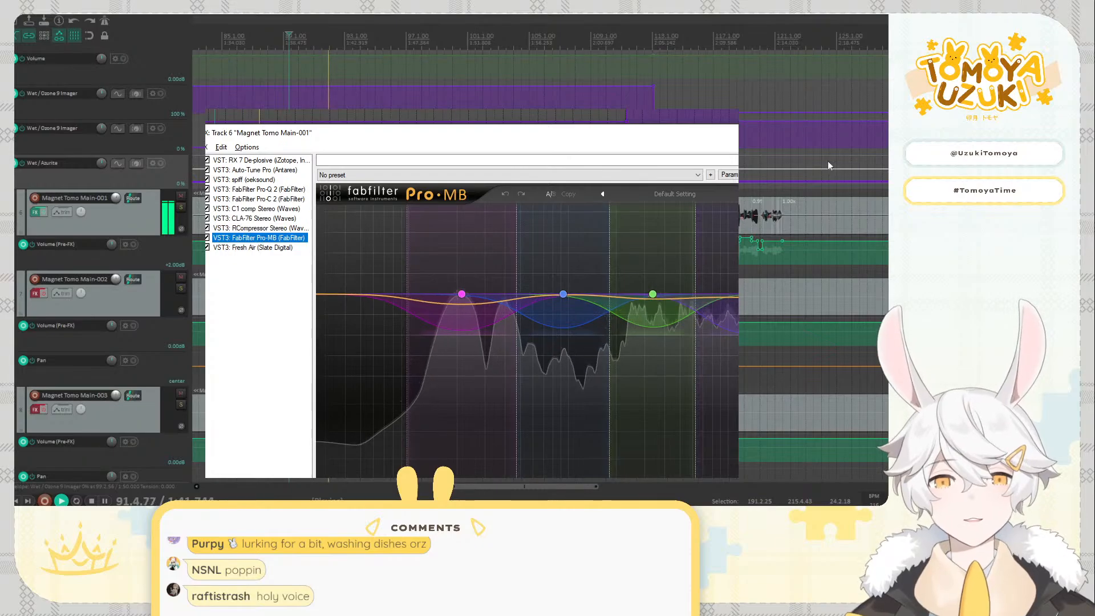
key(Escape)
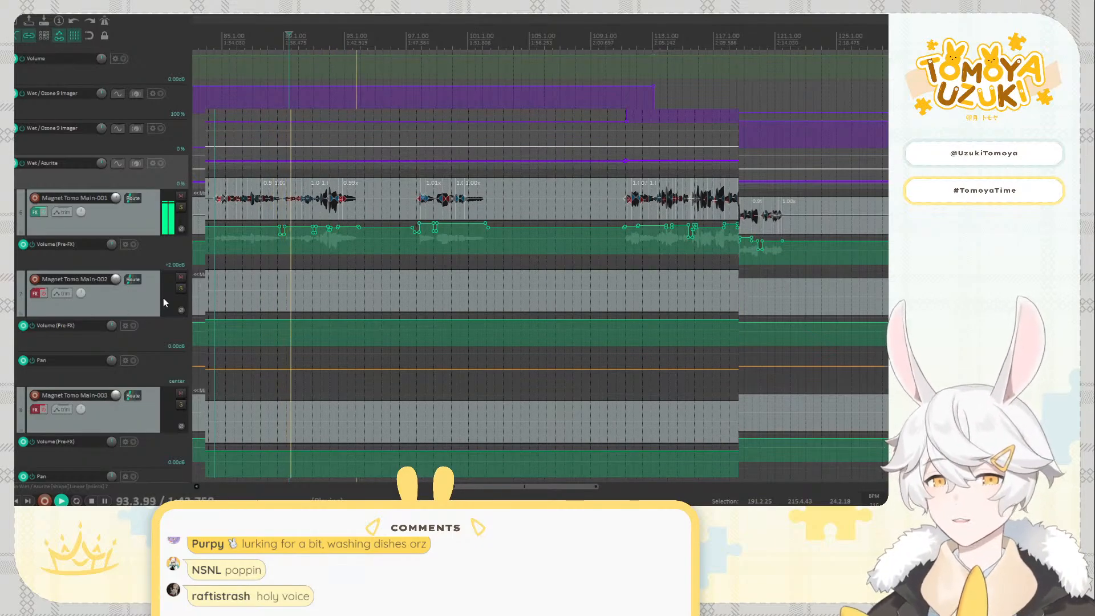
Stop playback, activate the effects of Magnet Tomo Main-002 and Rion Magnet Main 1, and place the edit cursor at about bar 32
scroll(43, 293, down, 1)
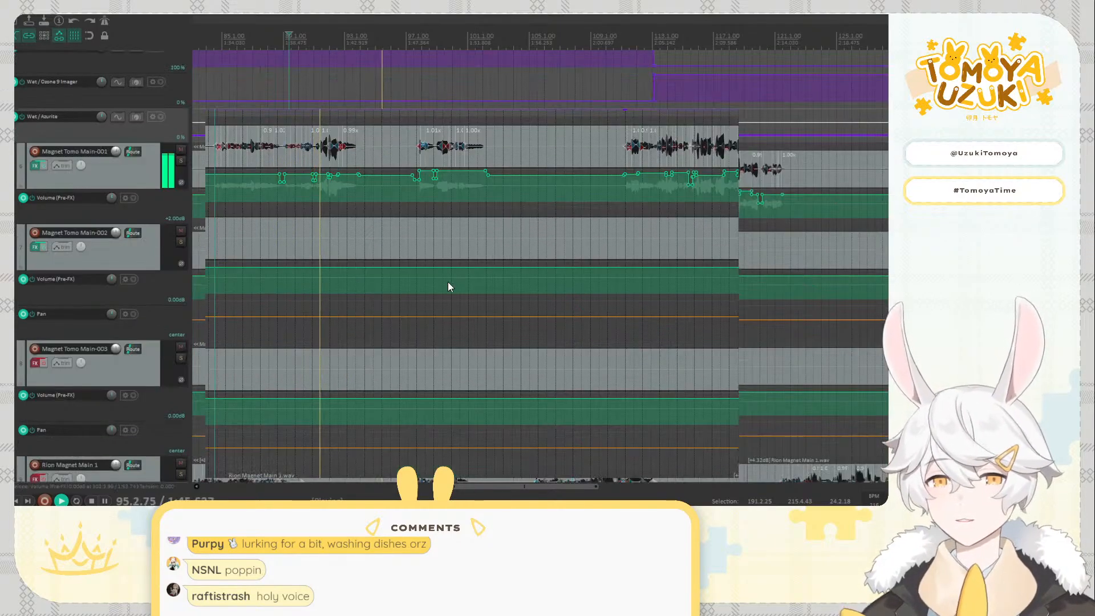
scroll(448, 282, down, 3)
scroll(159, 369, down, 2)
key(space)
scroll(327, 321, down, 4)
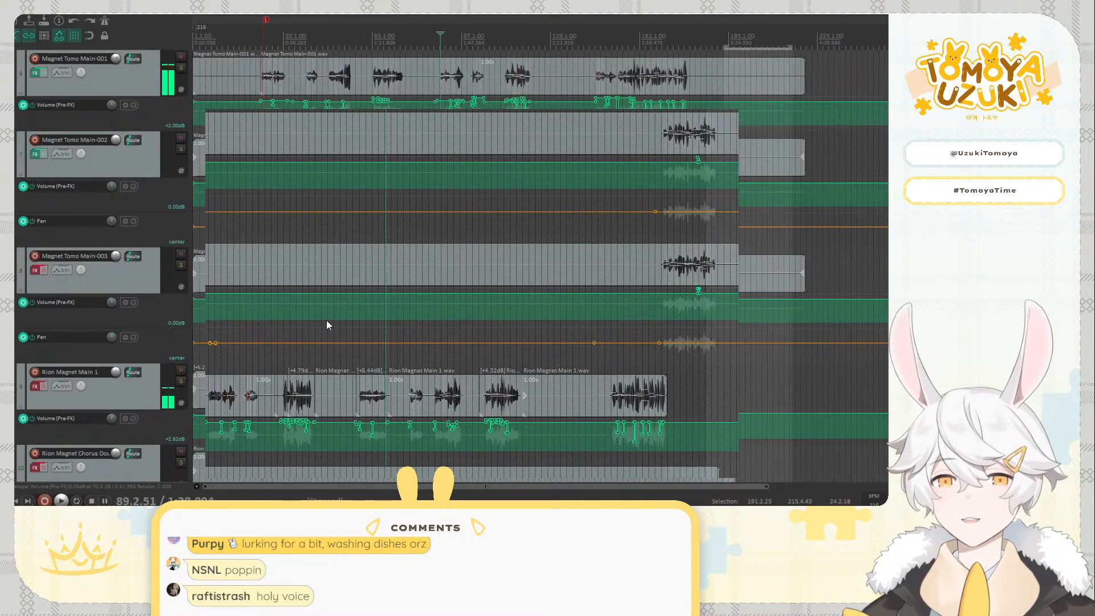
click(207, 362)
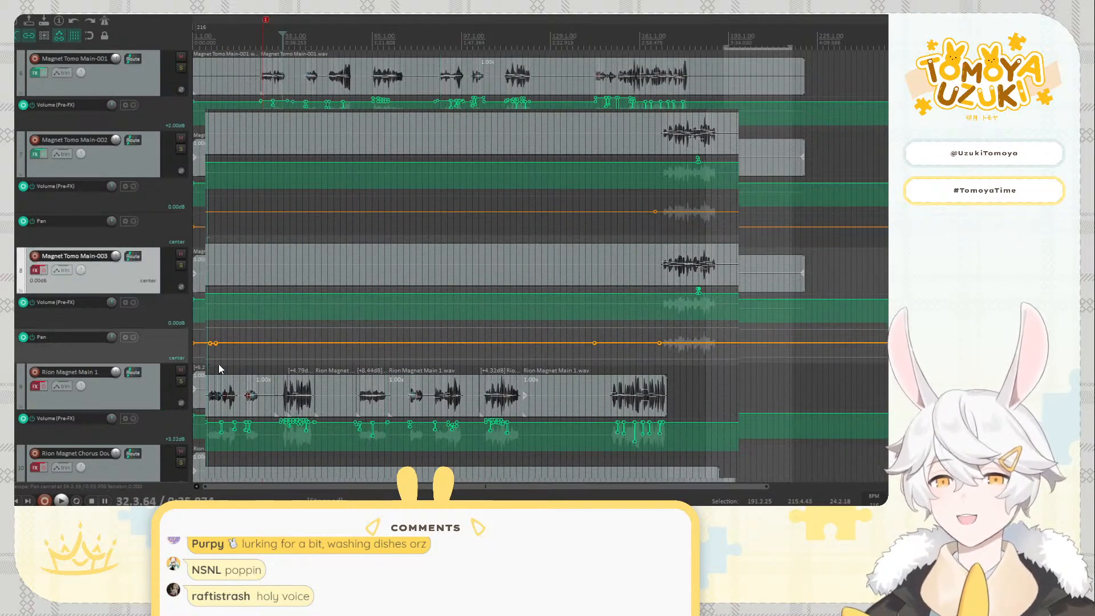
scroll(218, 364, up, 2)
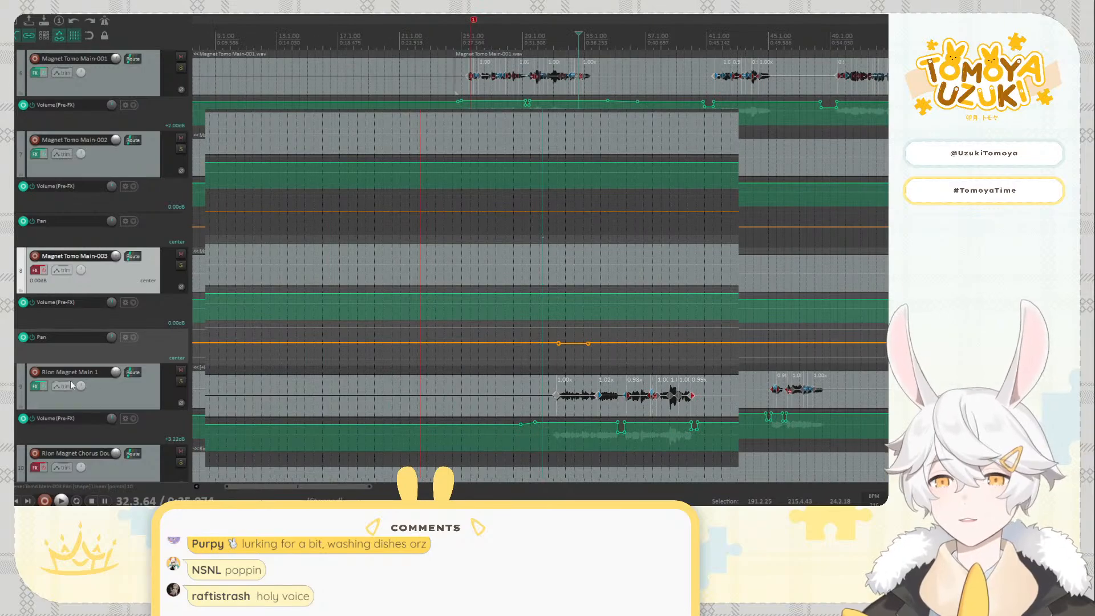
Open the effects chain of Rion Magnet Main 1 during playback, move its window fully into view, and enable Auto-Tune Pro
click(35, 386)
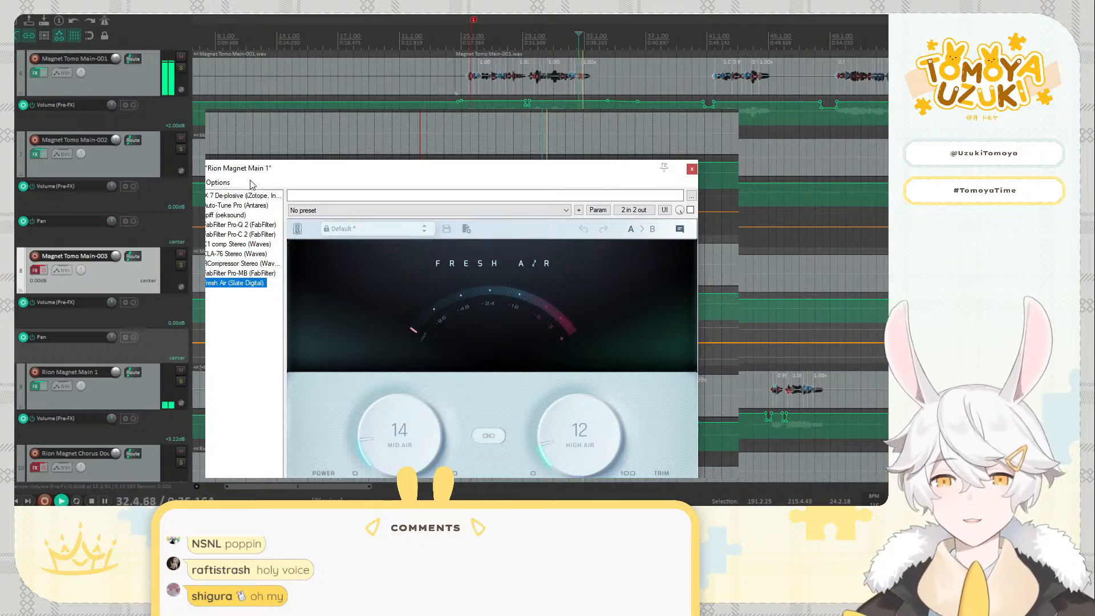
drag(272, 170, 315, 122)
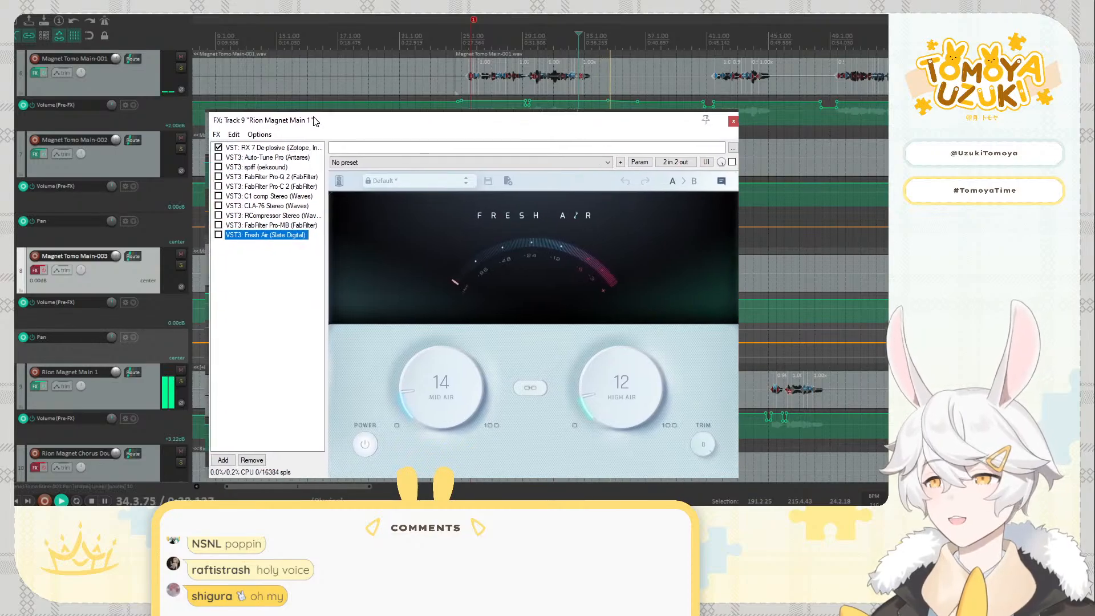
click(218, 159)
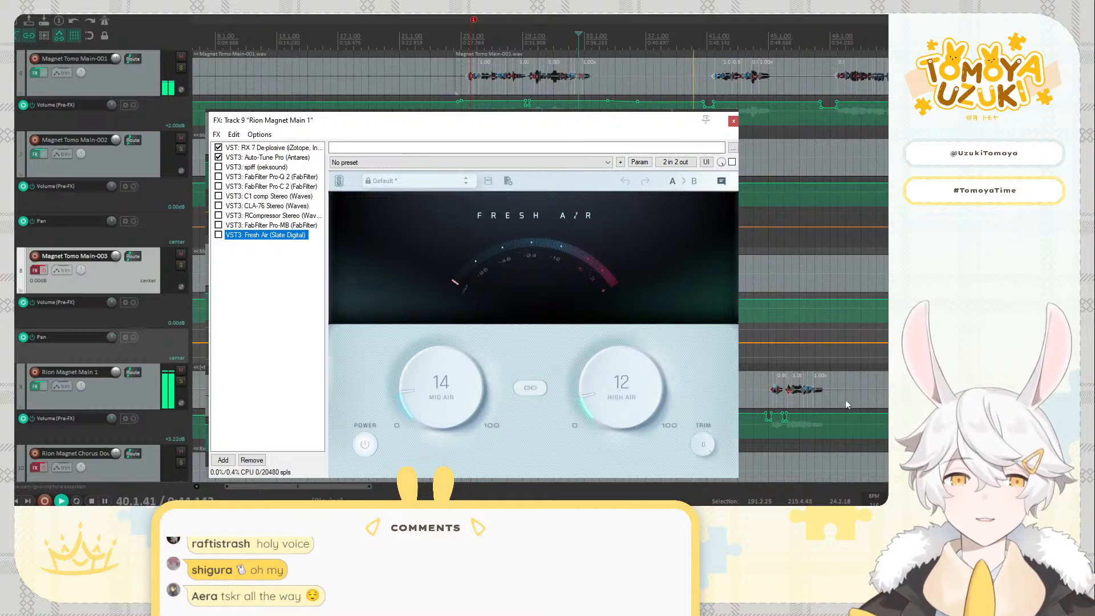
Continue playback from about bar 45, and from about bar 57, enabling and displaying spiff and FabFilter Pro-Q 2 in turn
click(768, 362)
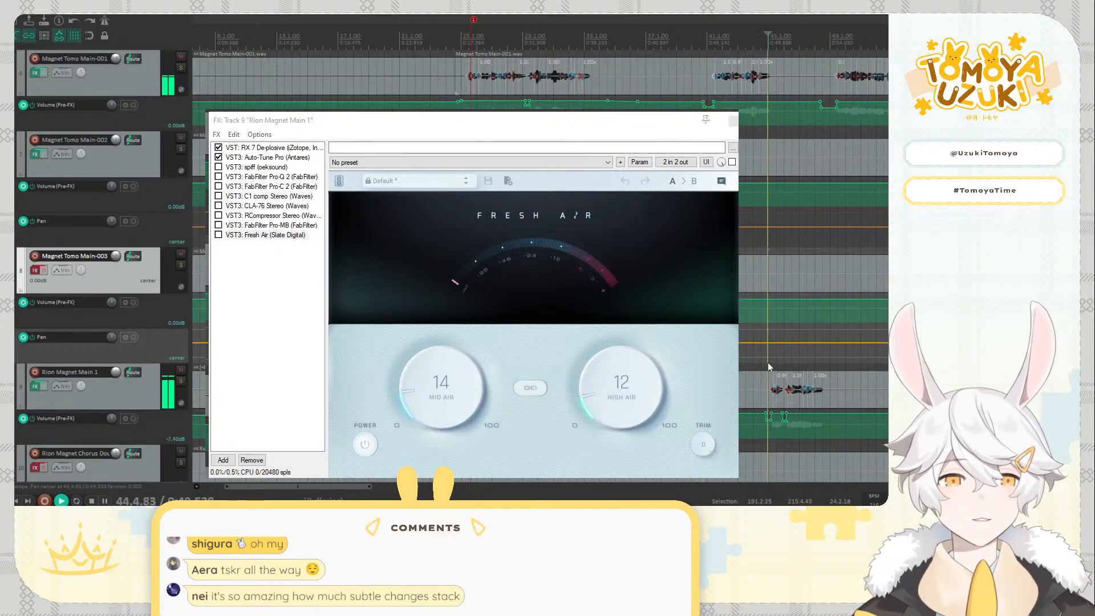
click(218, 166)
click(254, 168)
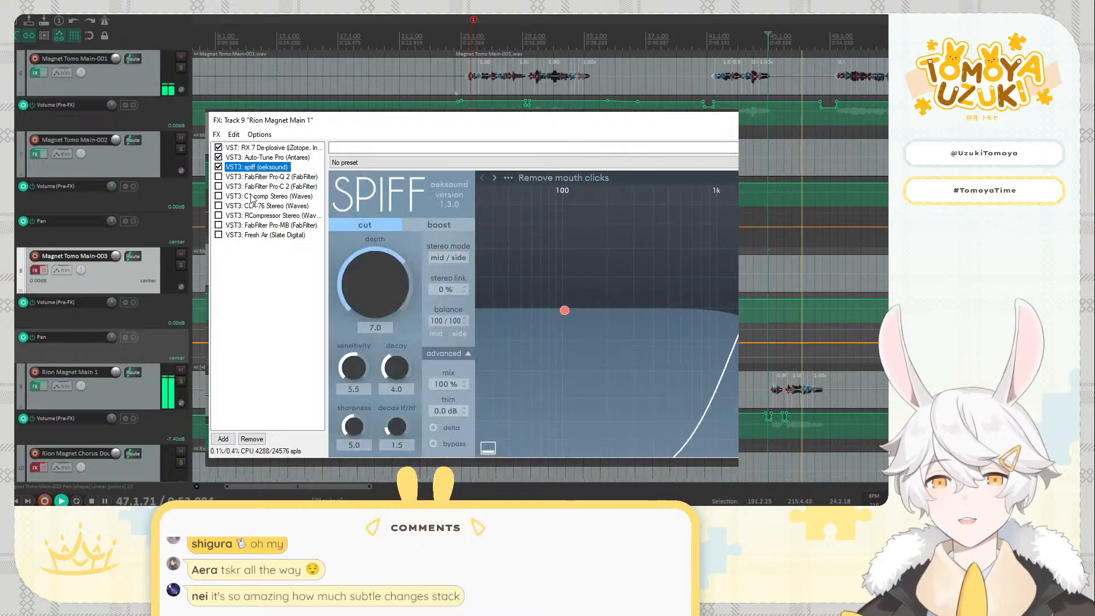
click(223, 177)
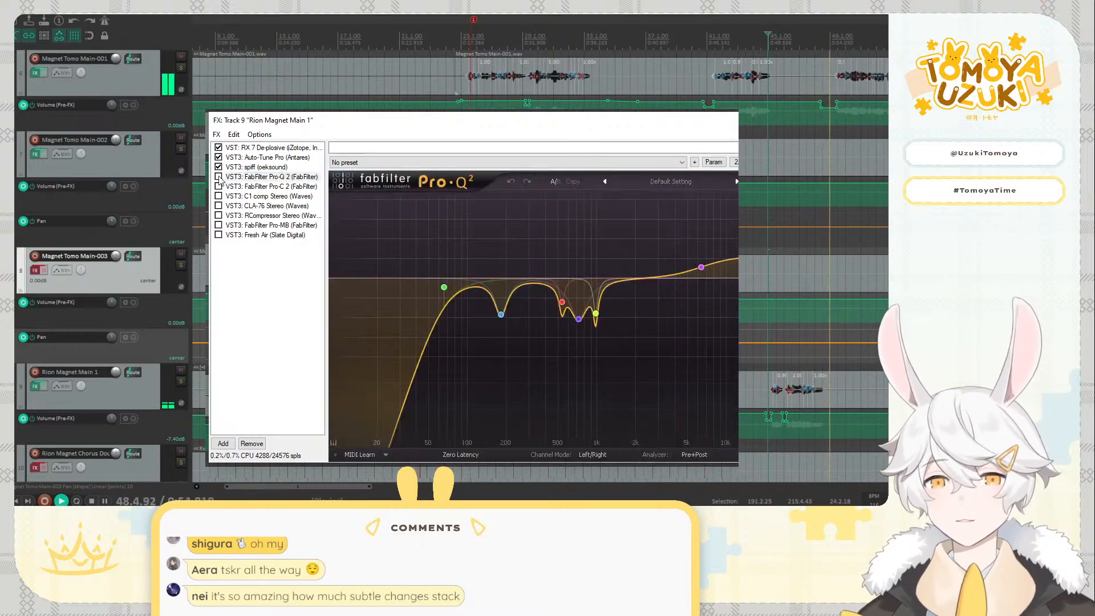
click(954, 348)
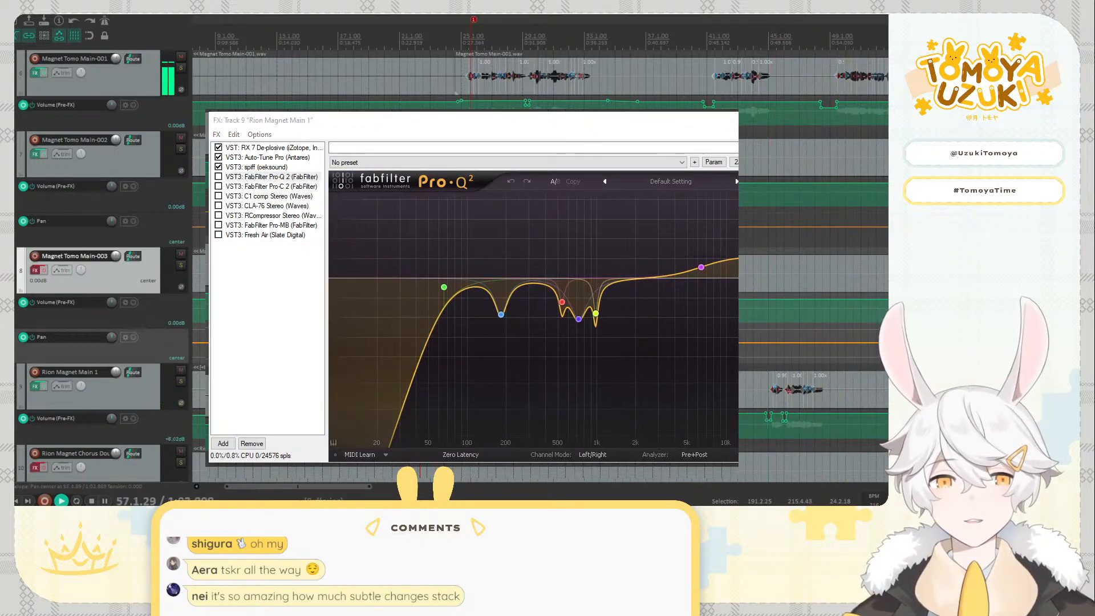
click(218, 177)
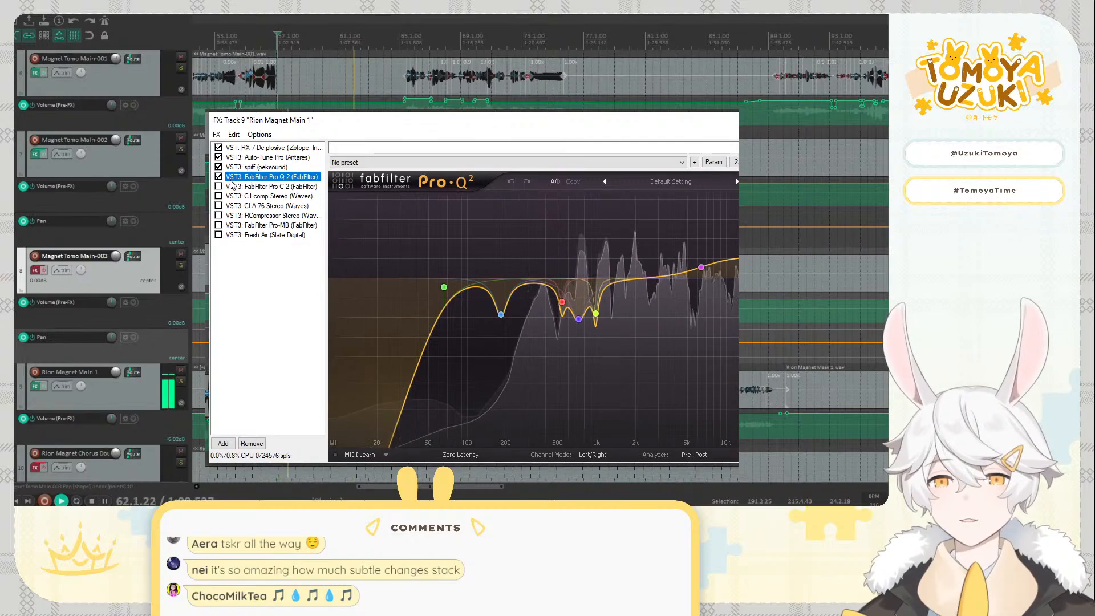
Play Rion Magnet Main 1 from about bar 80, and from about bar 97, with FabFilter Pro-Q 2 displayed
drag(367, 121, 296, 61)
click(618, 394)
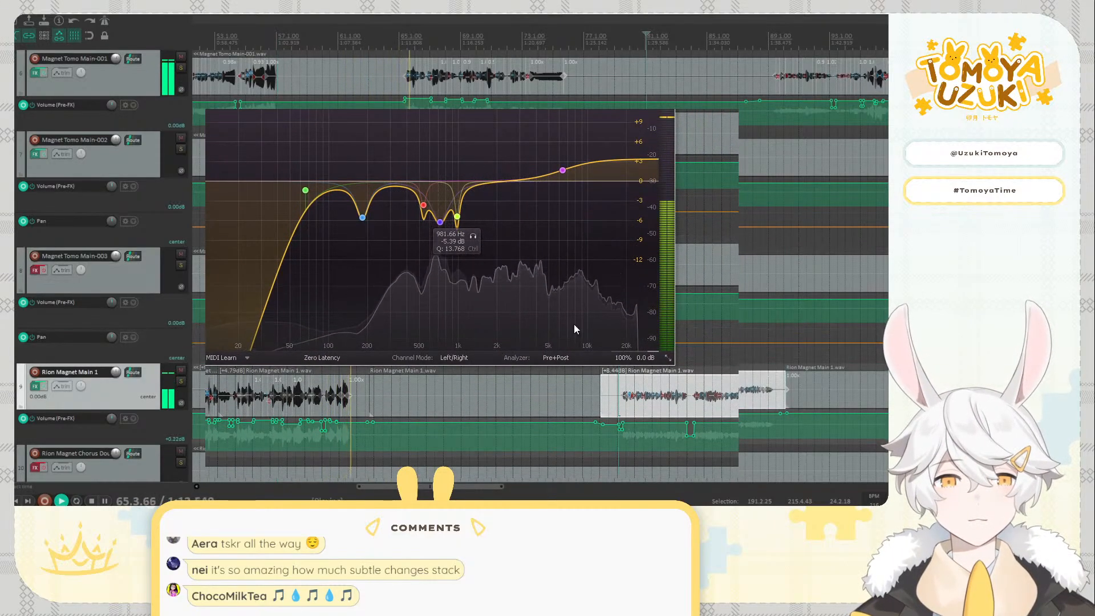
drag(467, 68, 574, 127)
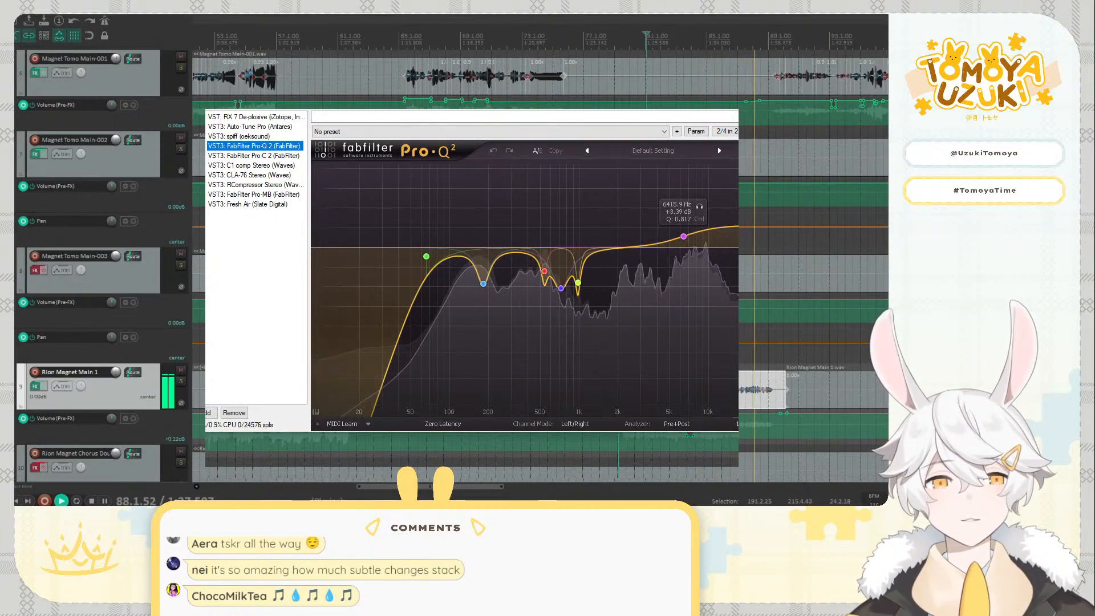
click(892, 340)
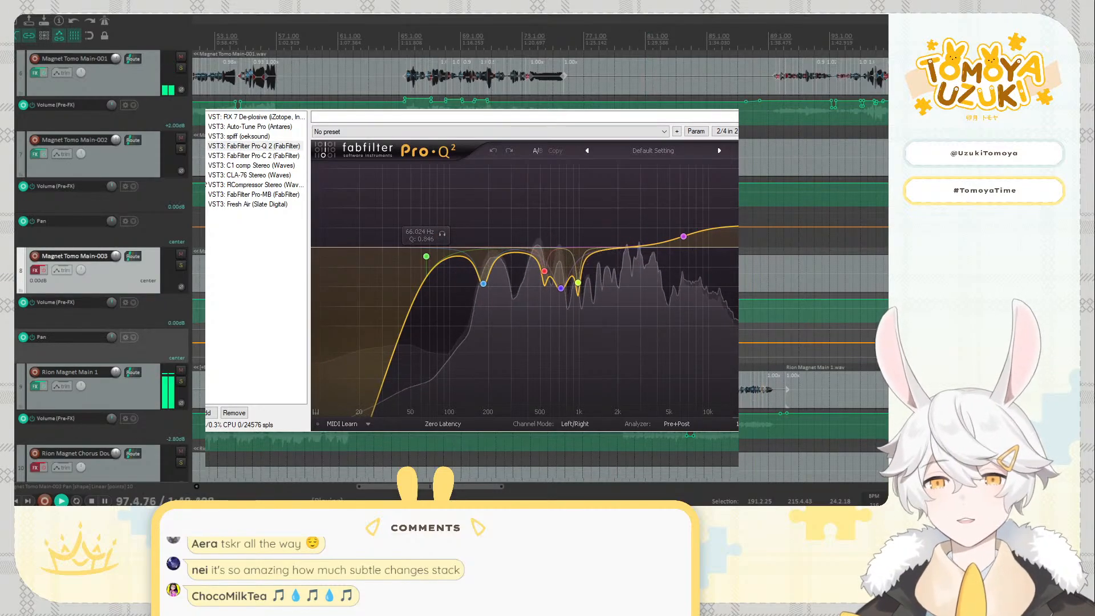
Enable FabFilter Pro-C 2, C1 comp, CLA-76, RCompressor and FabFilter Pro-MB on Rion Magnet Main 1, continuing playback from about bar 105
click(255, 147)
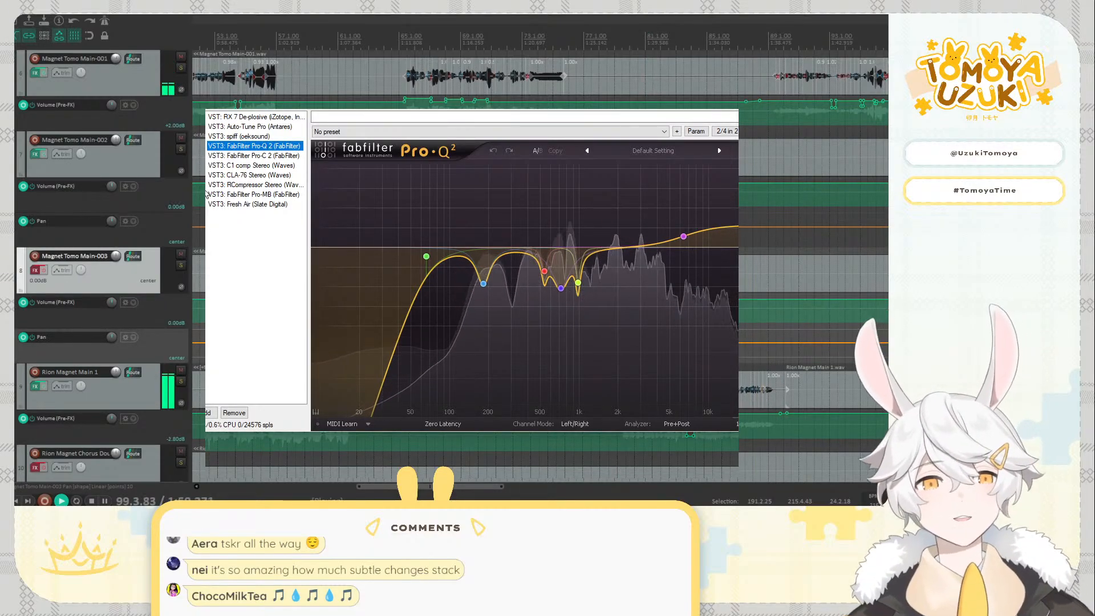
mouse_move(561, 288)
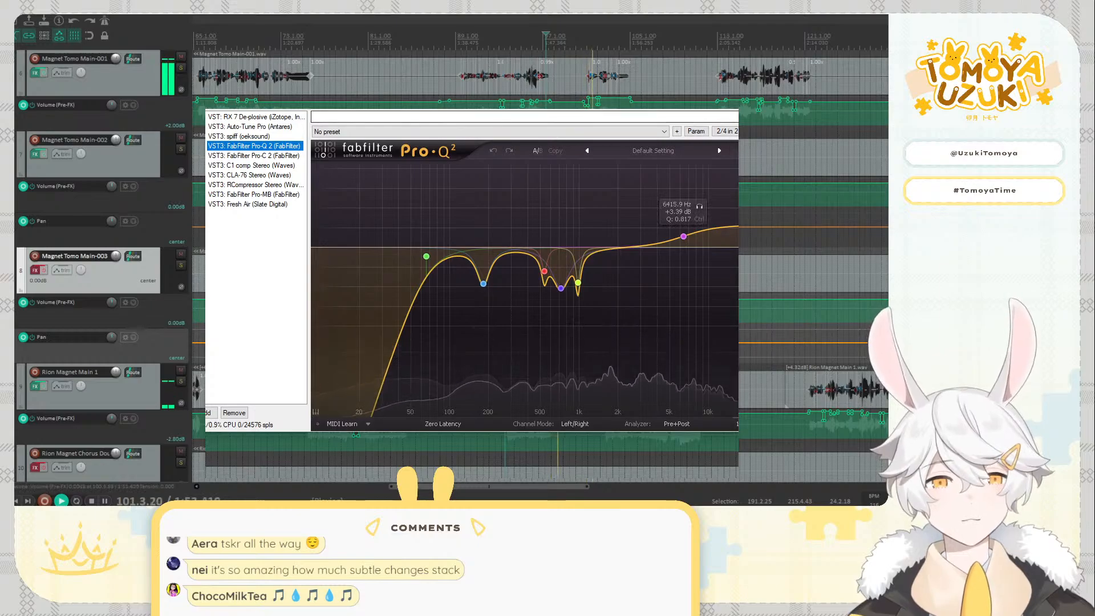
drag(610, 90, 572, 22)
click(606, 376)
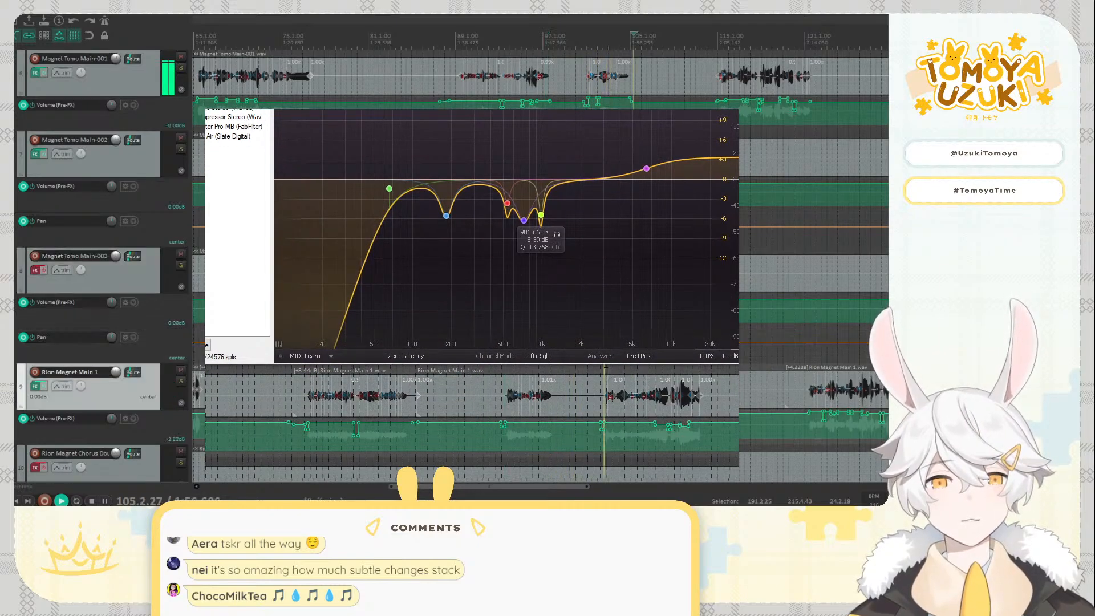
drag(345, 56, 402, 141)
click(230, 203)
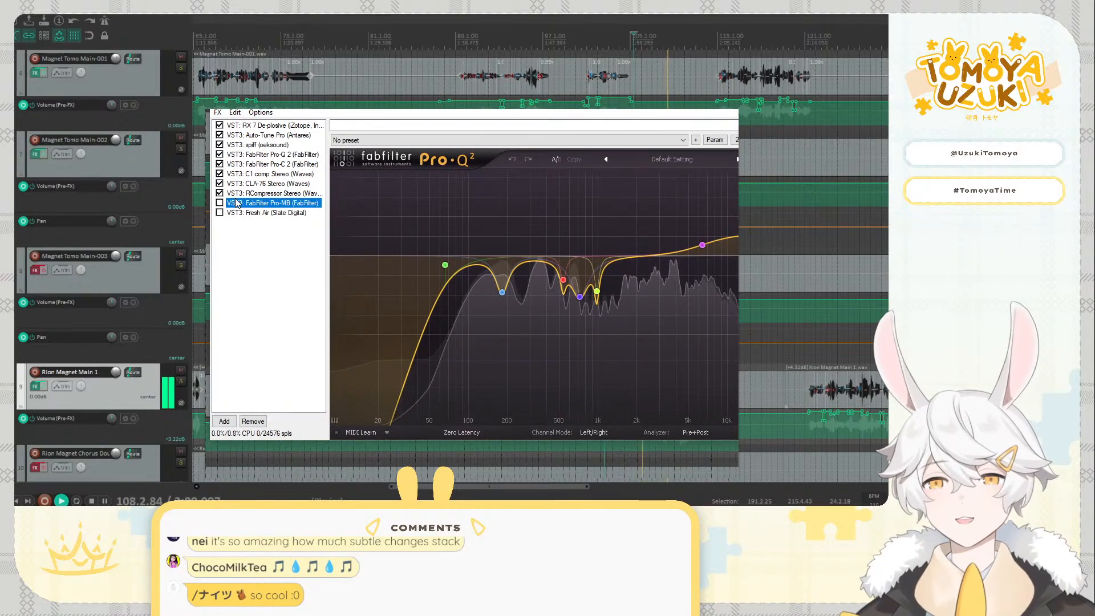
click(219, 204)
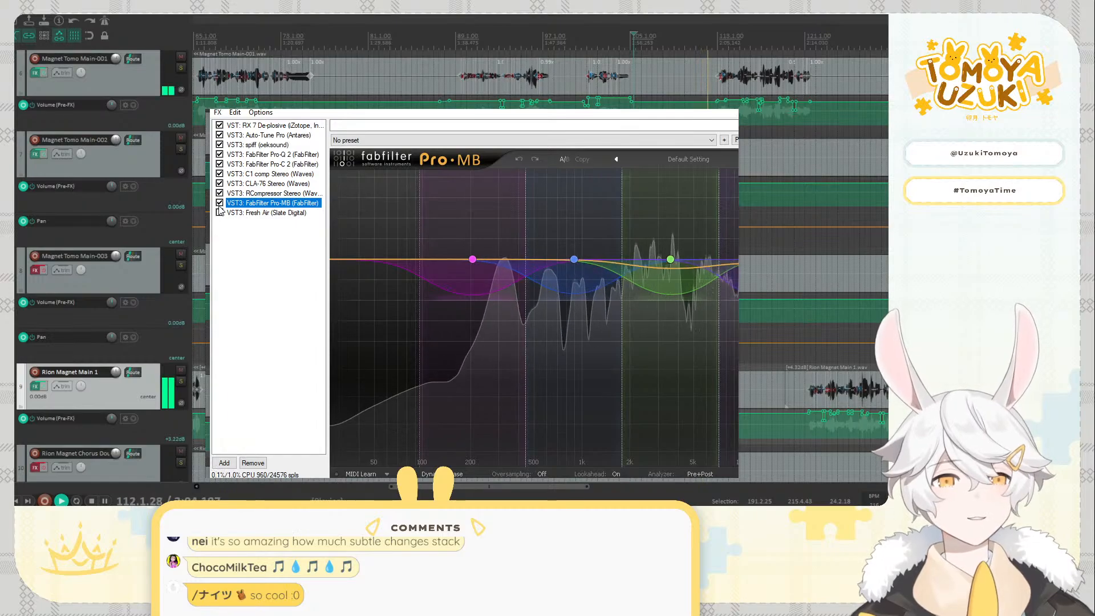
Continue playback from about bar 121 with the FabFilter Pro-MB bands displayed, and close the effects chain window
drag(678, 101, 598, 69)
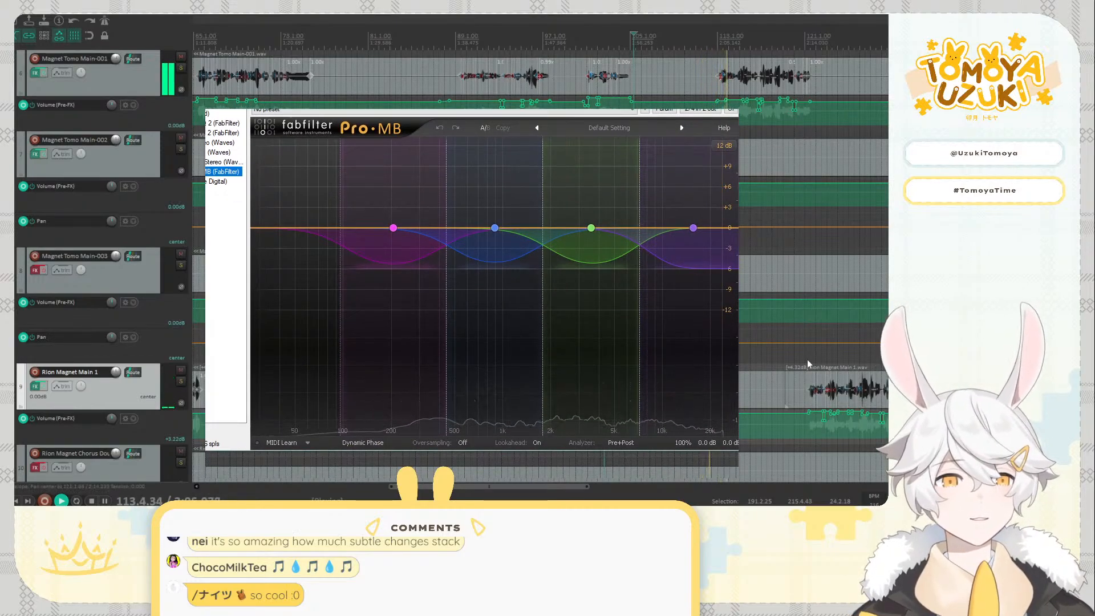
drag(334, 100, 359, 105)
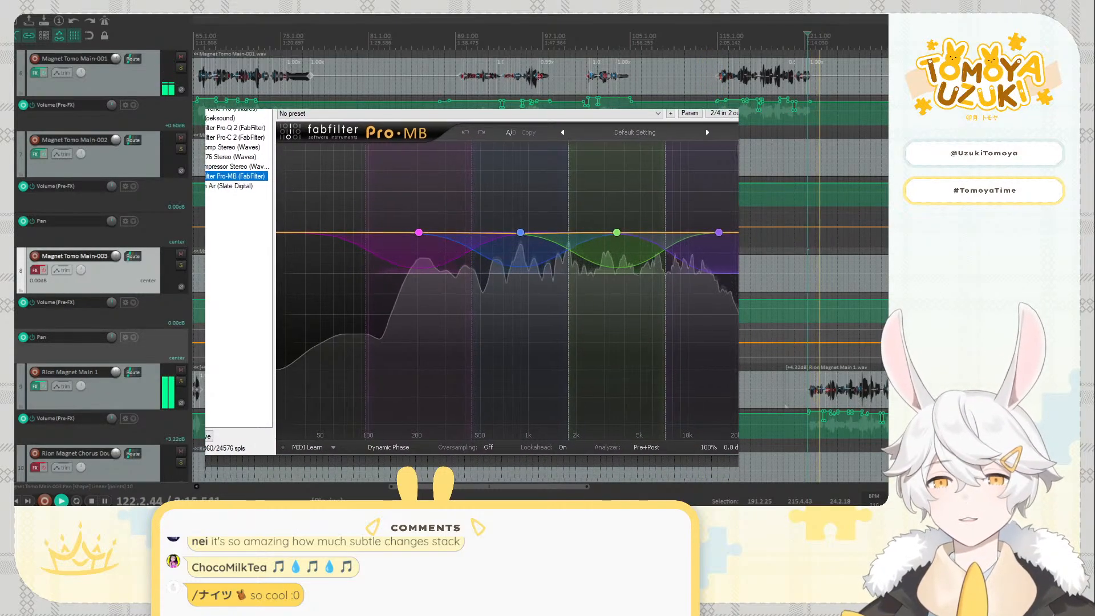
click(798, 111)
Activate the effects of Rion Magnet Chorus Double and Magnet Tomo Main-003, and continue playback from about bar 177
scroll(132, 350, down, 2)
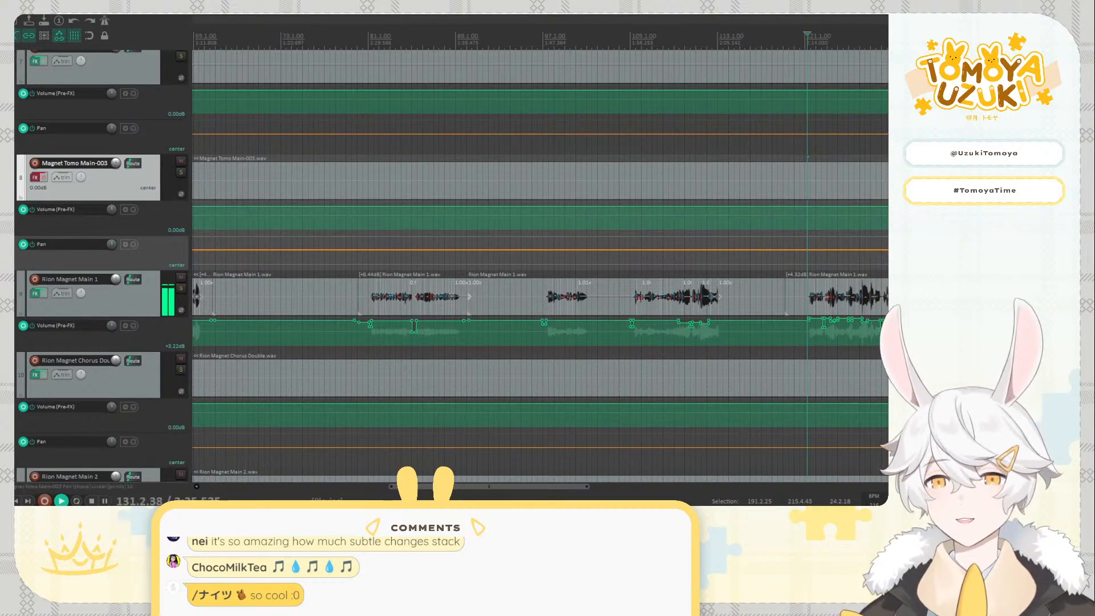
scroll(450, 262, up, 2)
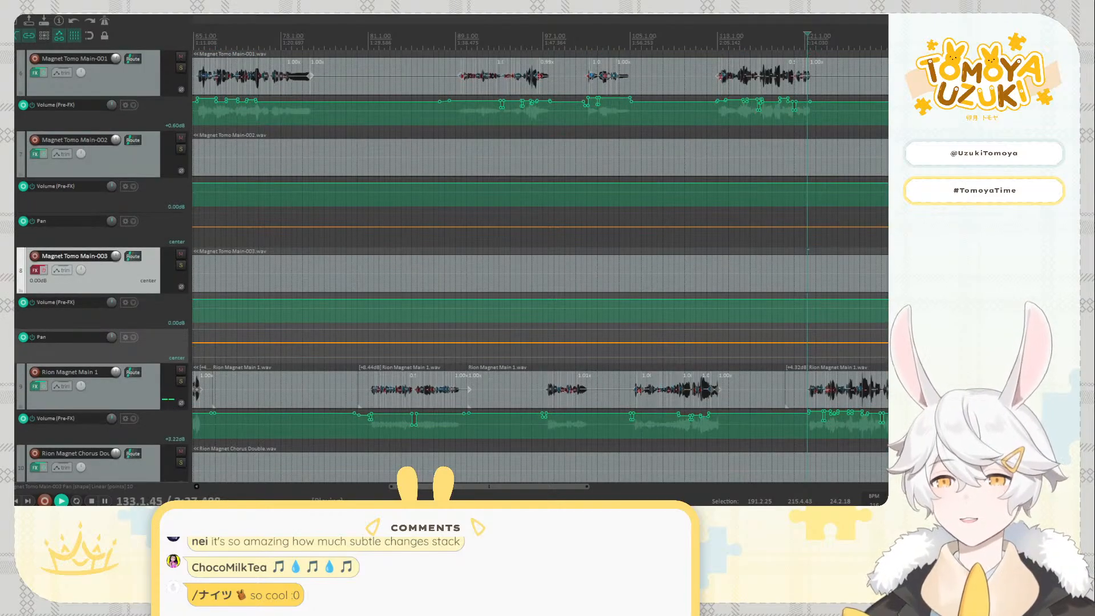
scroll(169, 357, down, 4)
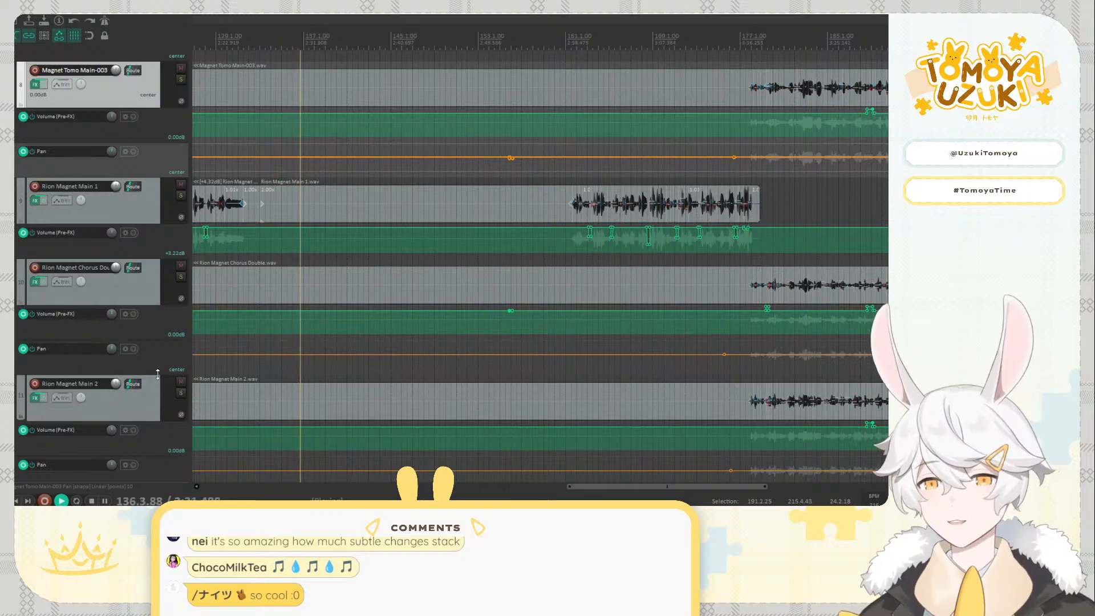
scroll(155, 372, down, 1)
scroll(670, 336, up, 6)
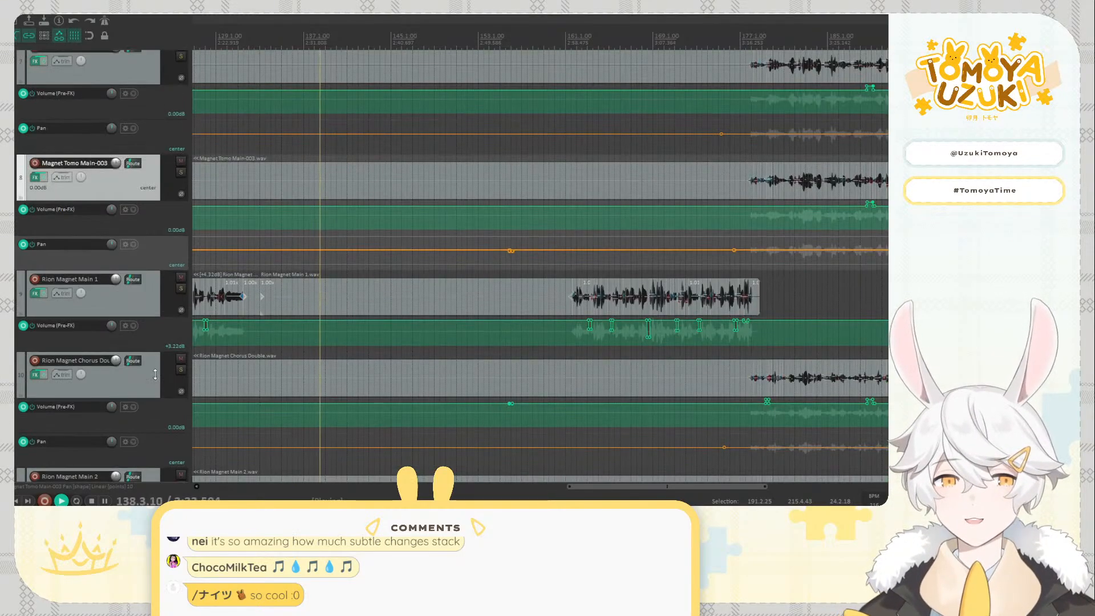
click(748, 279)
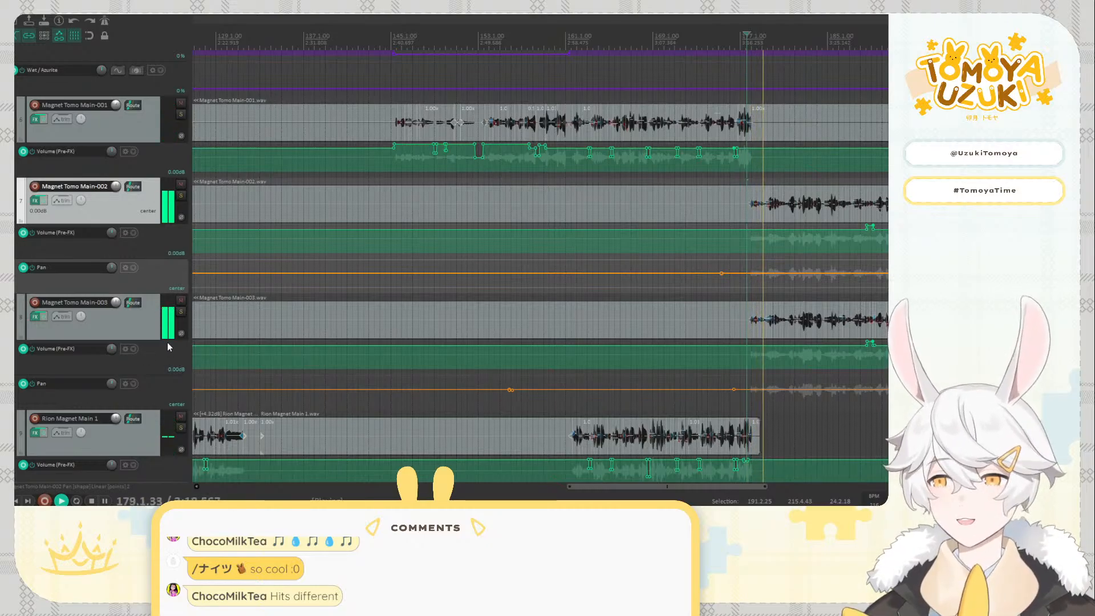
Open the Main track's effects chain and display FabFilter Pro-Q 2, Doubler4 and the second Ozone 9 Imager while the vocals play
scroll(167, 342, down, 3)
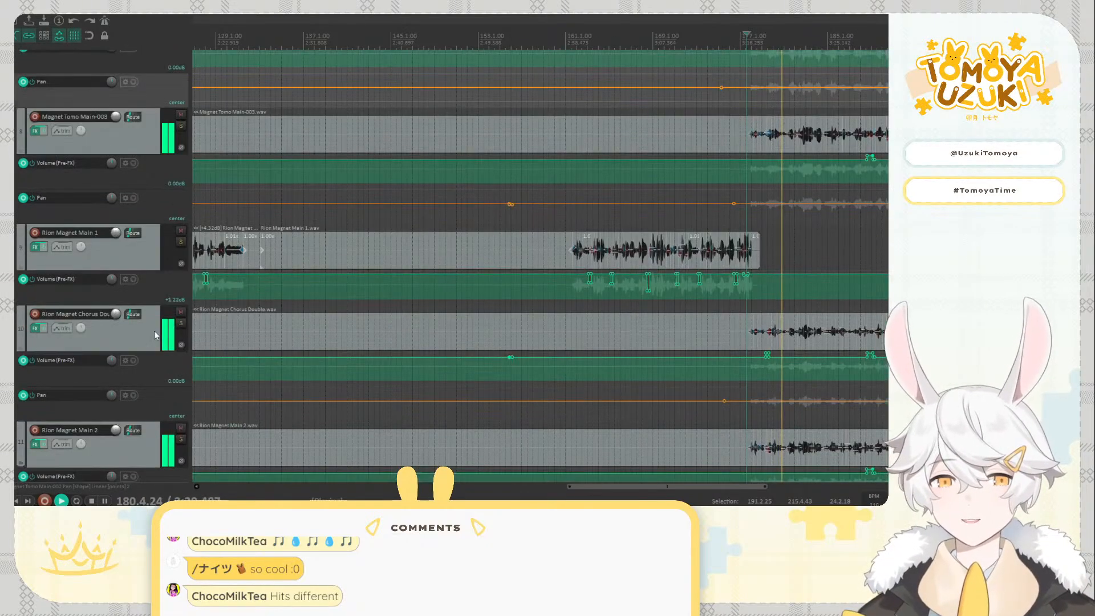
scroll(155, 332, up, 5)
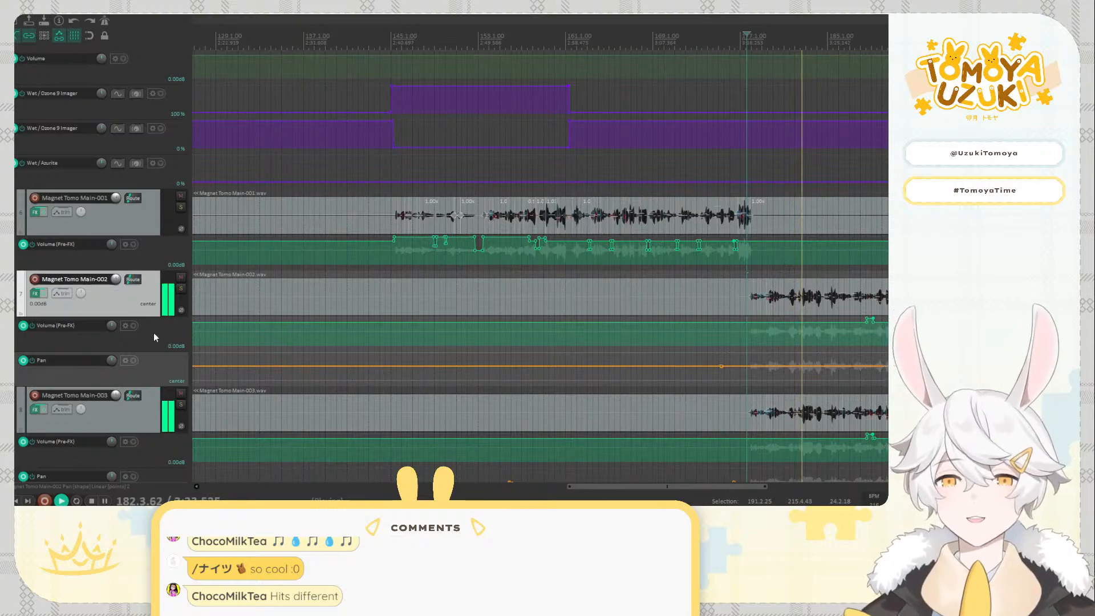
scroll(157, 342, up, 2)
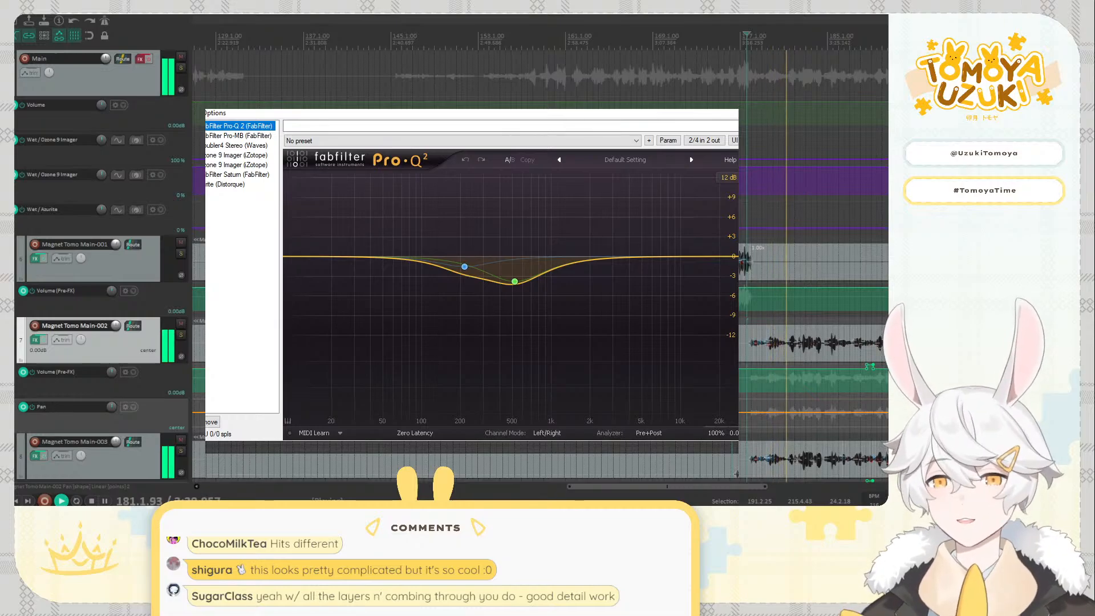
click(237, 145)
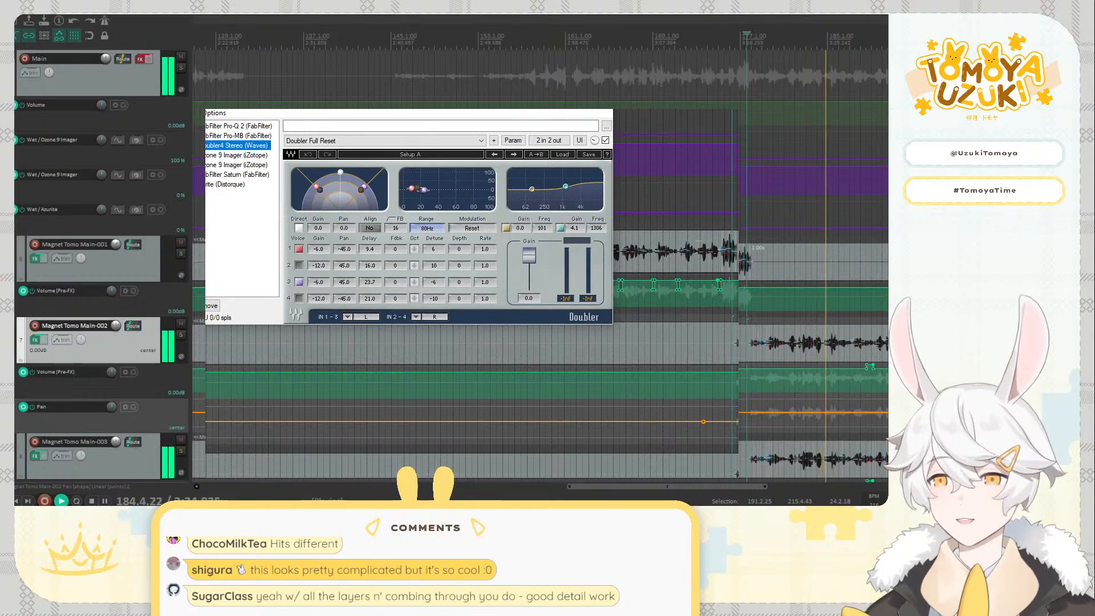
click(209, 156)
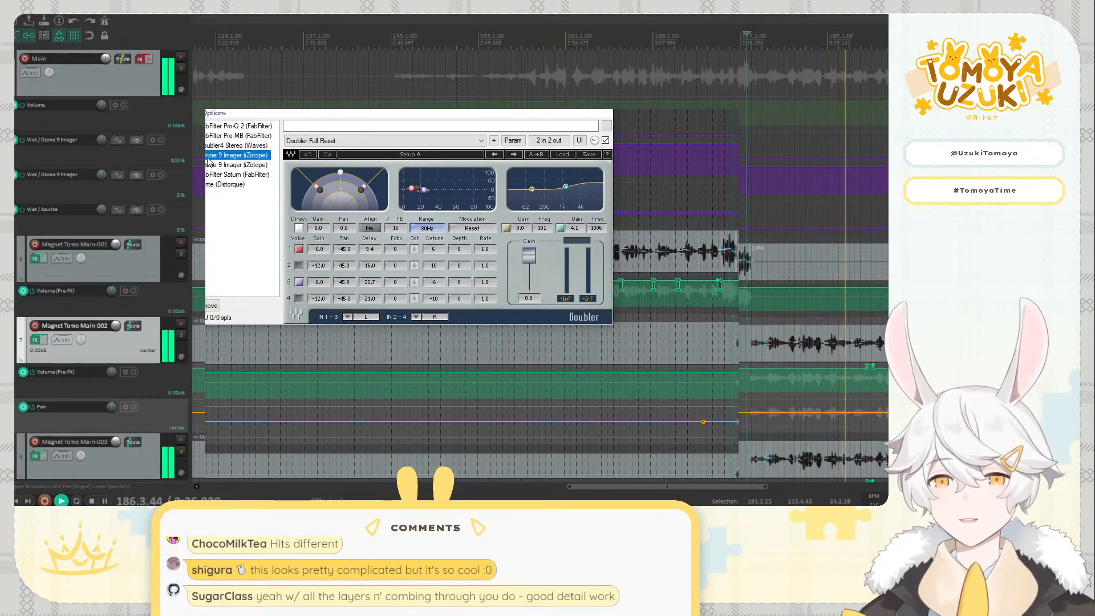
click(237, 164)
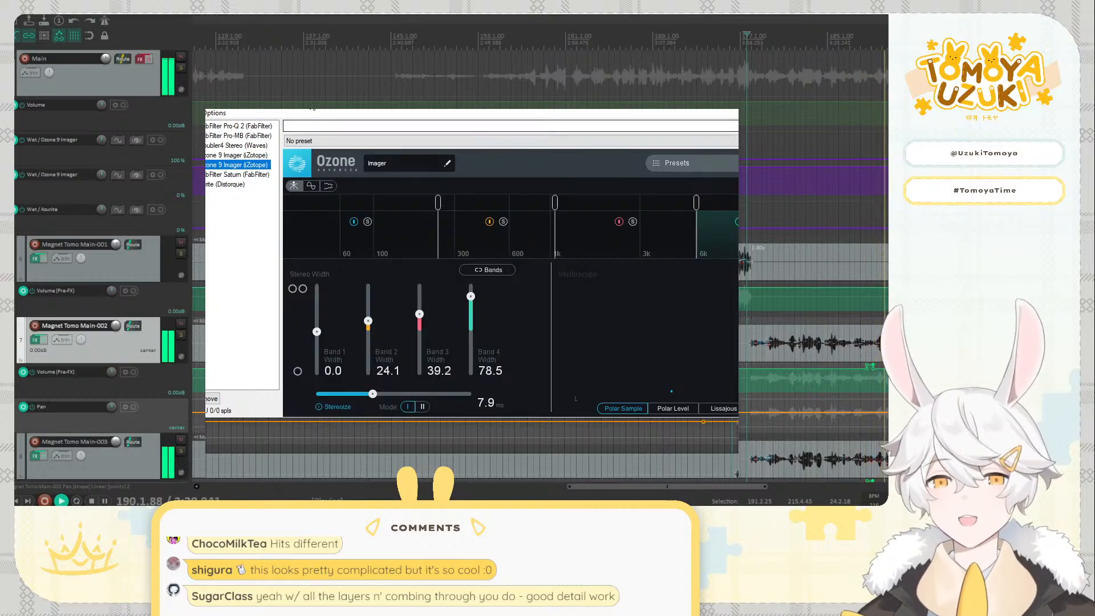
Activate the Main track's effects, restart playback from about bar 177, and display Pro-Q 2, Doubler4, the first Ozone 9 Imager, Saturn and Azurite
key(space)
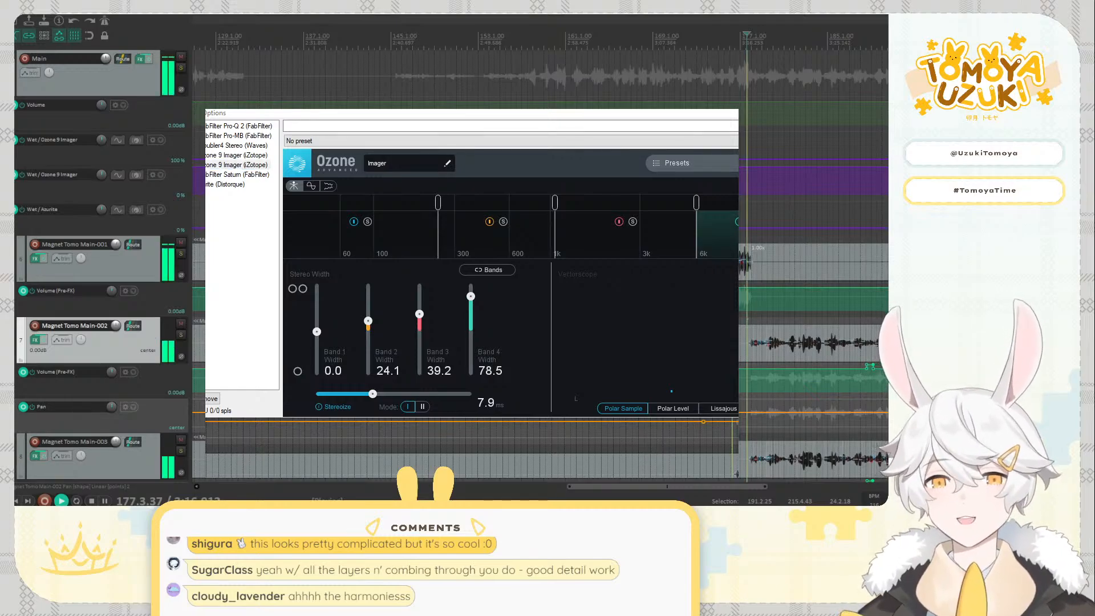
click(240, 126)
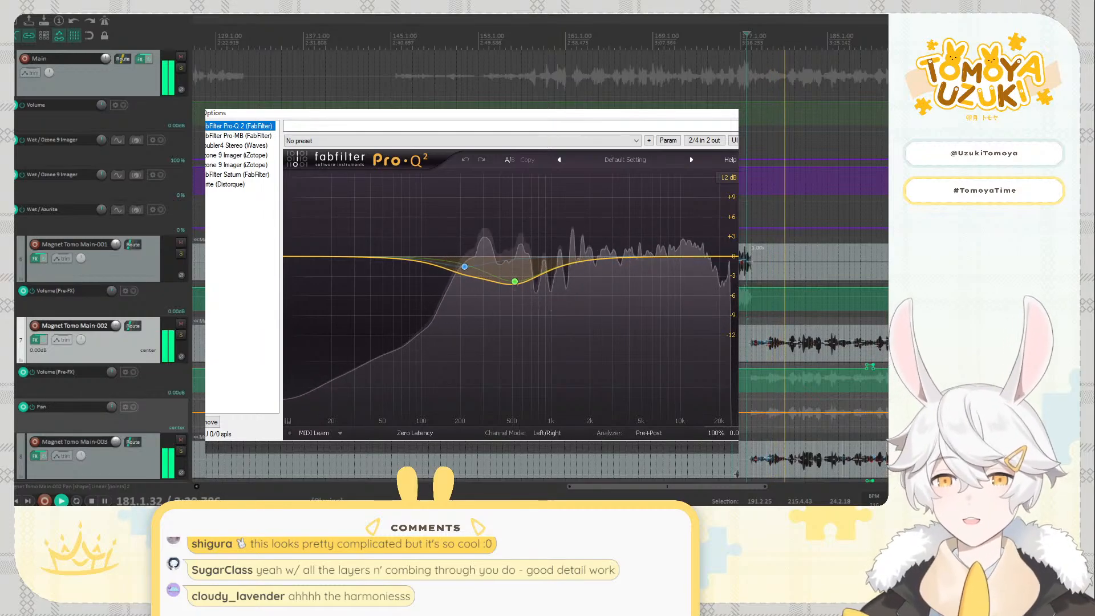
click(240, 145)
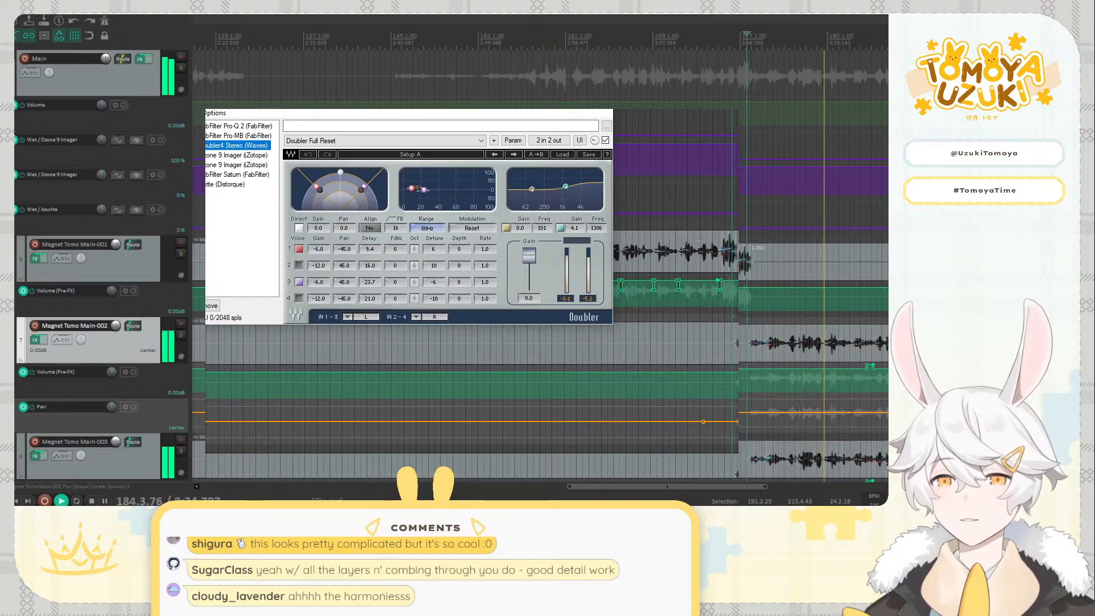
click(239, 156)
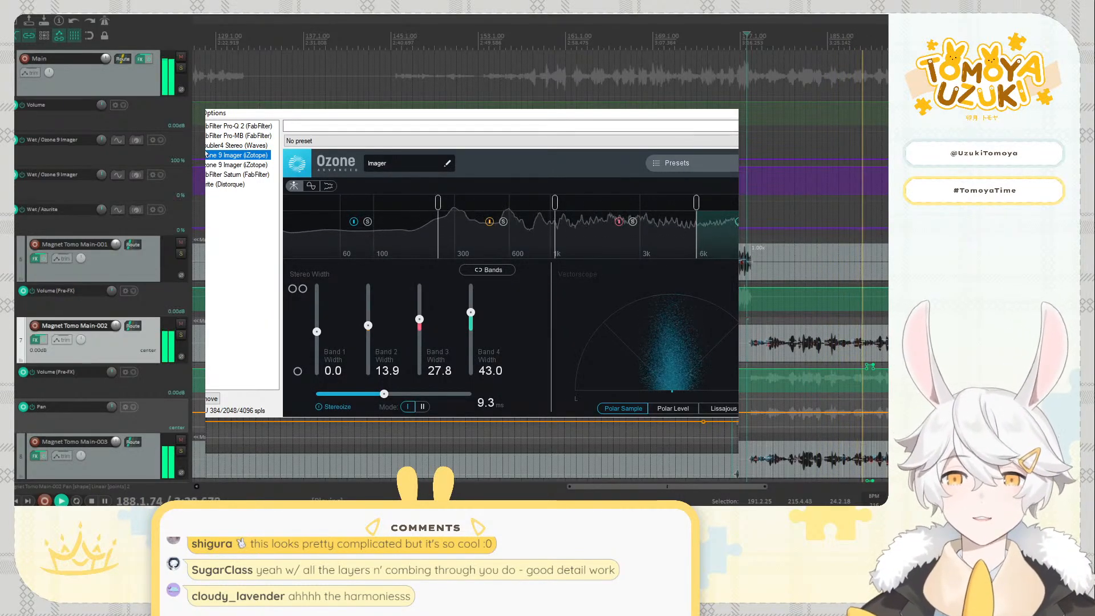
click(208, 174)
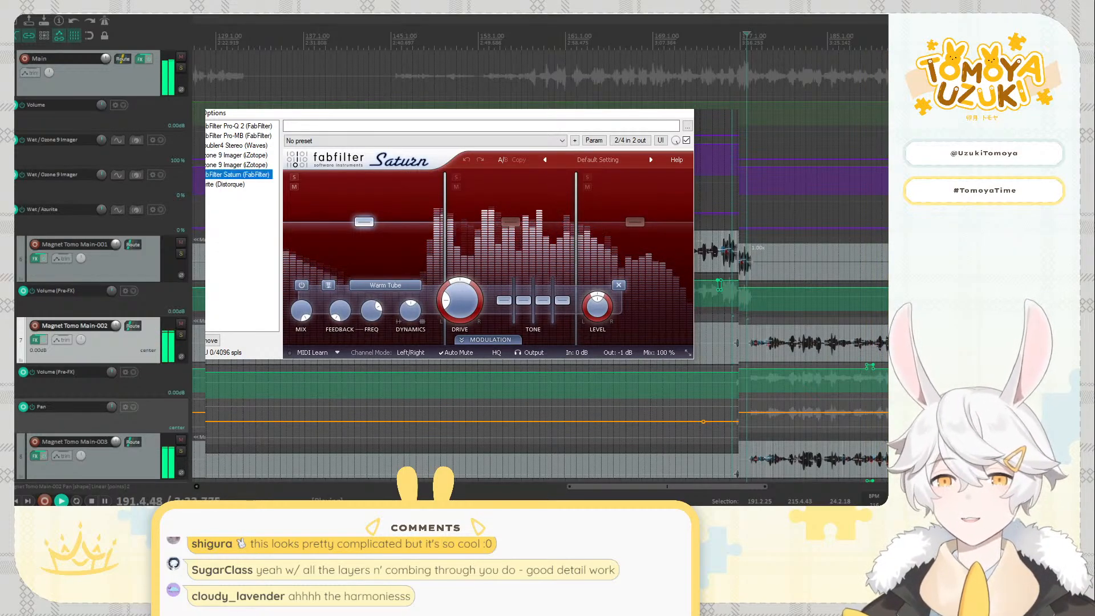
click(224, 184)
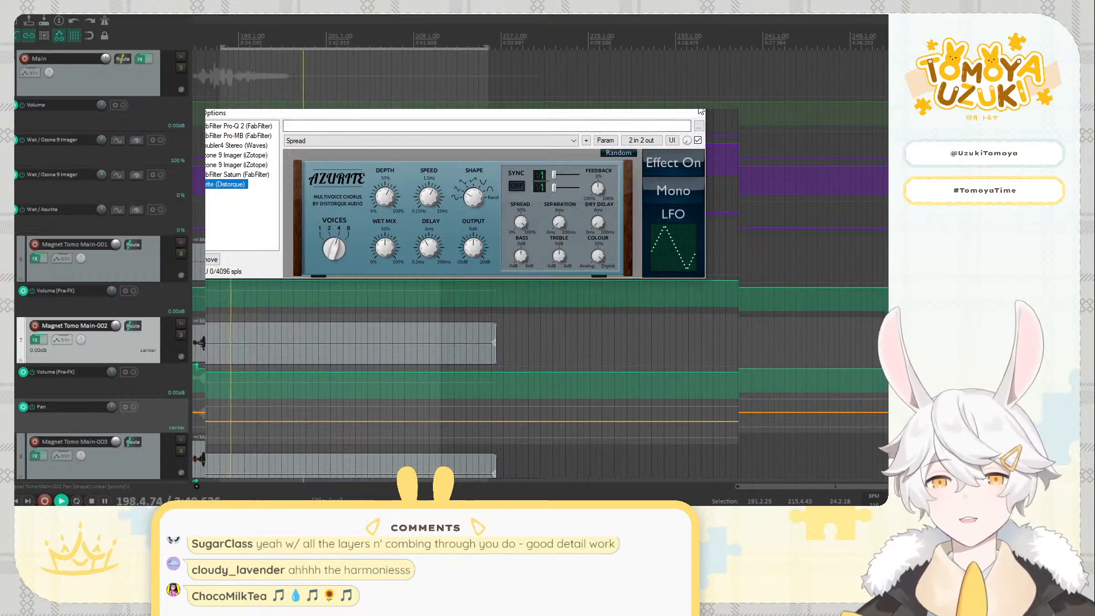
Restart playback from about bar 146 with Azurite displayed, and close the Main track's effects chain window
scroll(252, 318, down, 2)
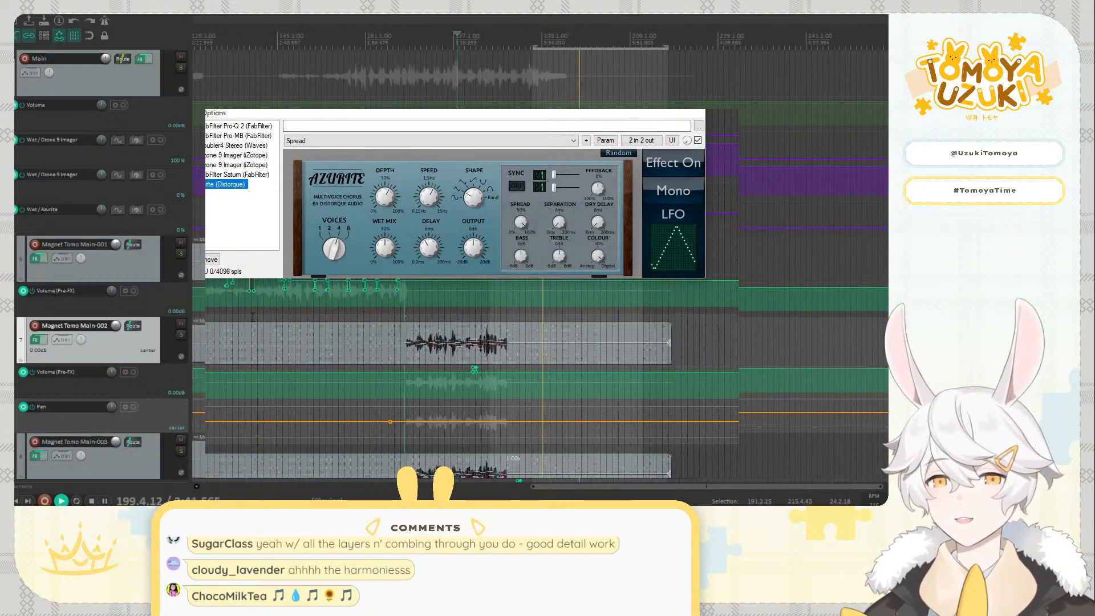
click(208, 308)
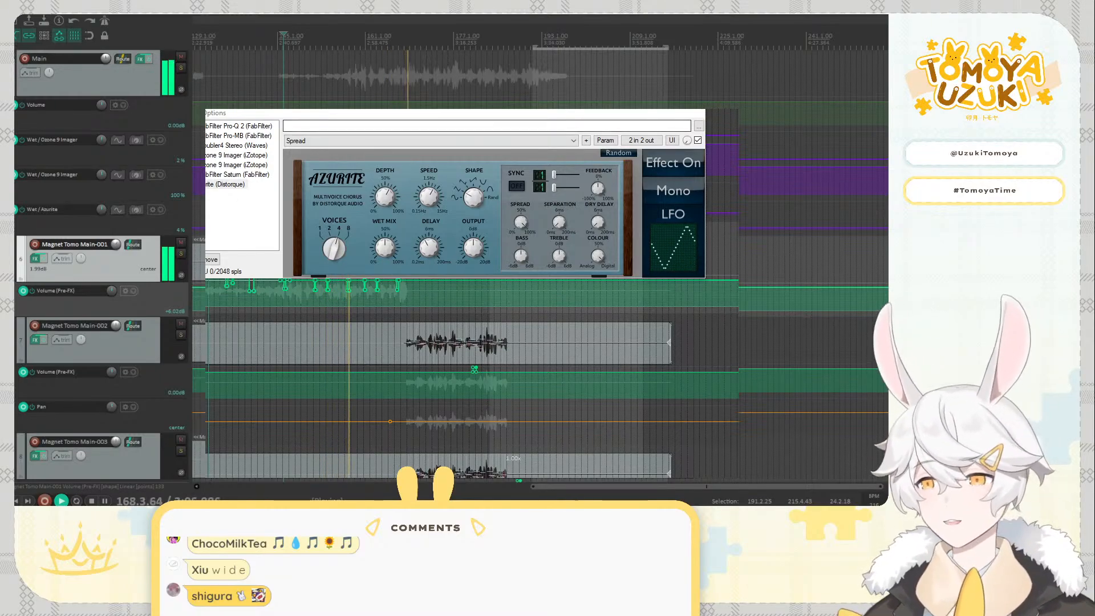
key(Escape)
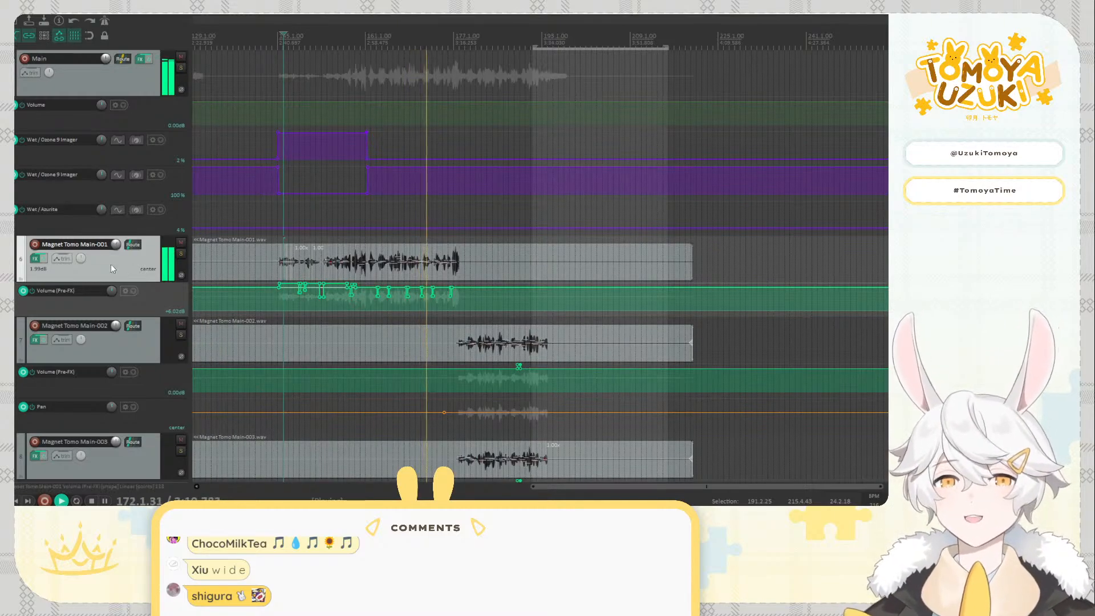
Stop playback, unmute the Harm track and expand its folder of harmony tracks
scroll(23, 274, down, 5)
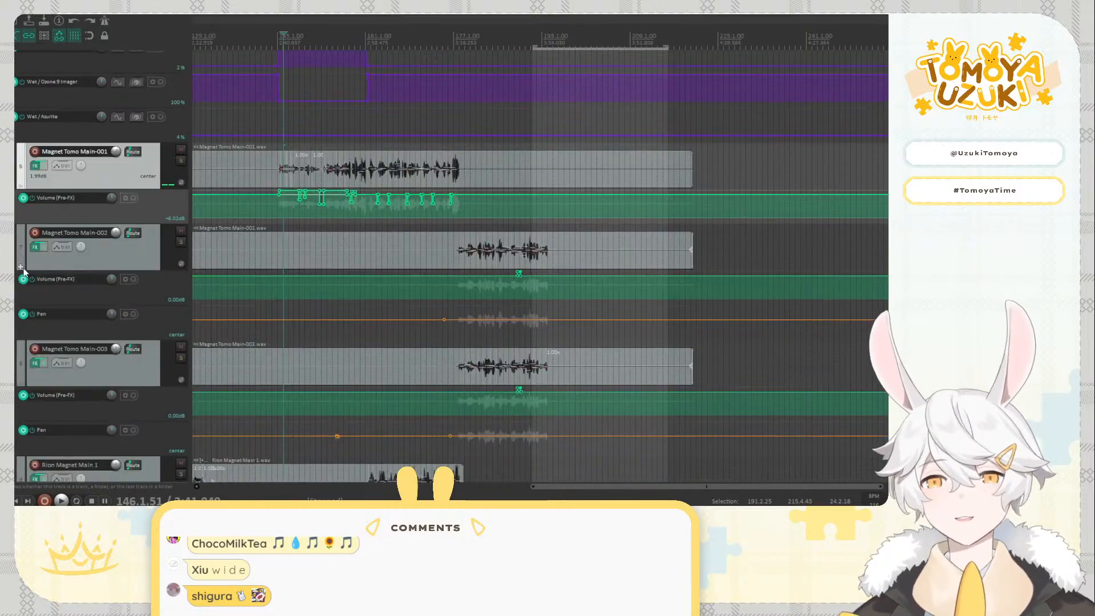
scroll(23, 274, down, 7)
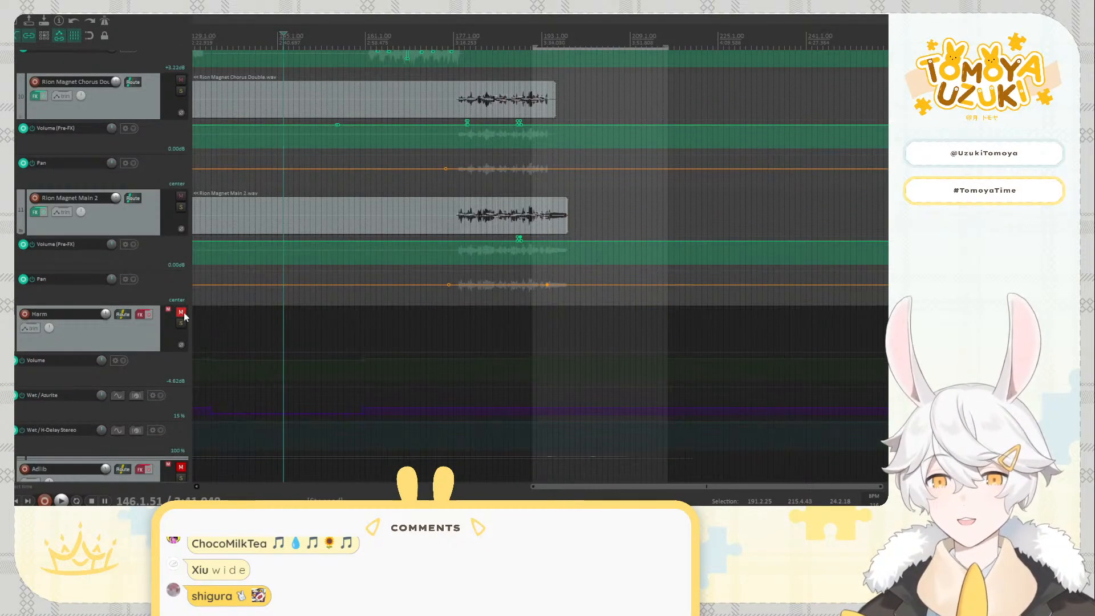
click(183, 313)
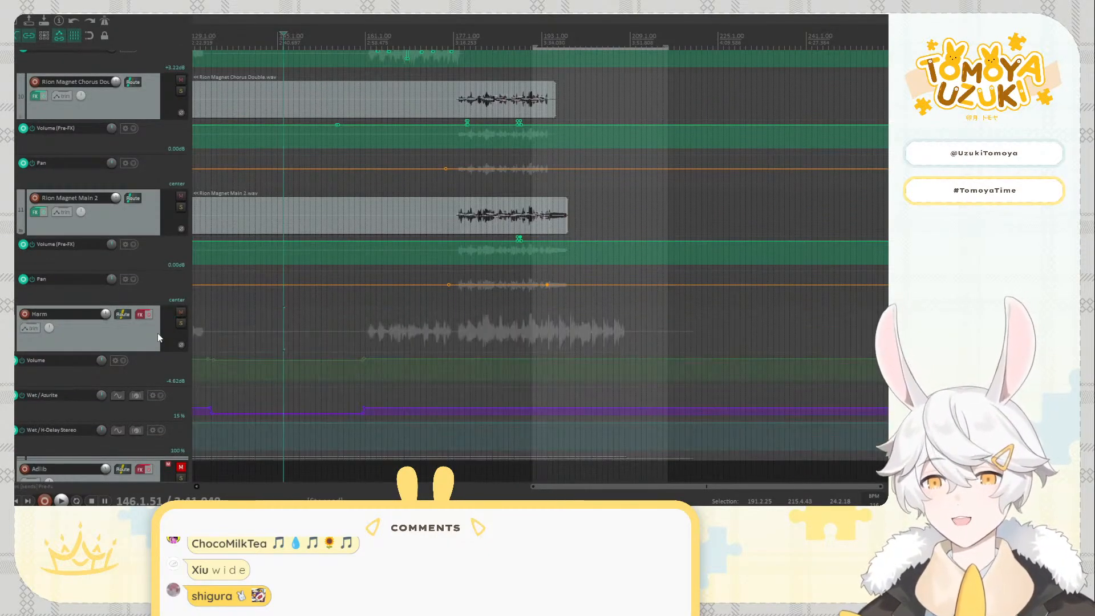
click(158, 334)
click(11, 345)
Activate the effects of Rion Magnet Harmos and Magnet Tomo Harm, and of their parent Harm track
scroll(115, 354, down, 2)
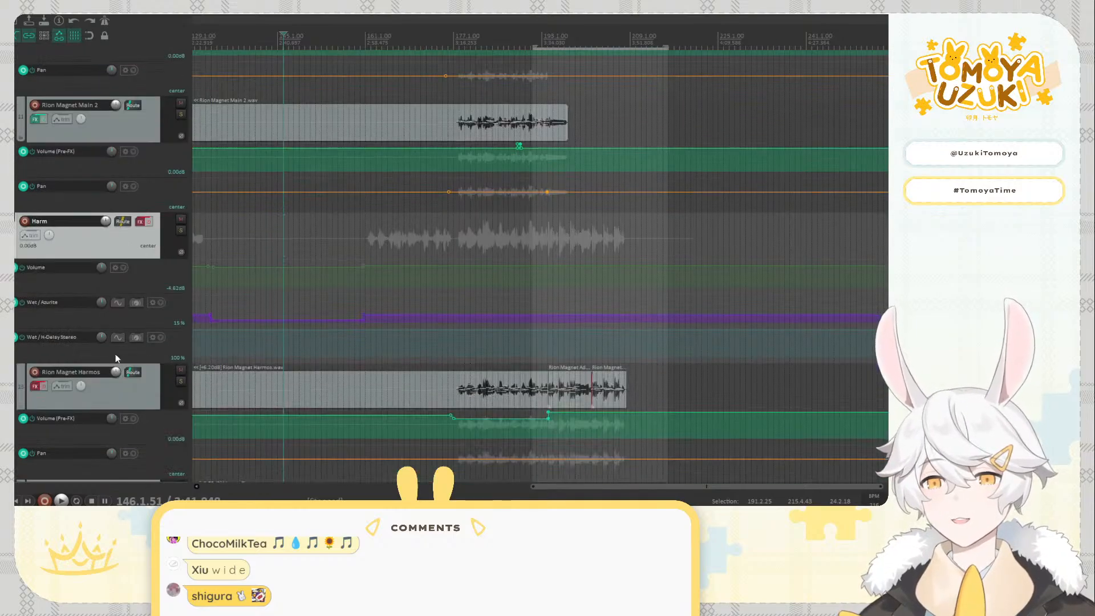
click(152, 392)
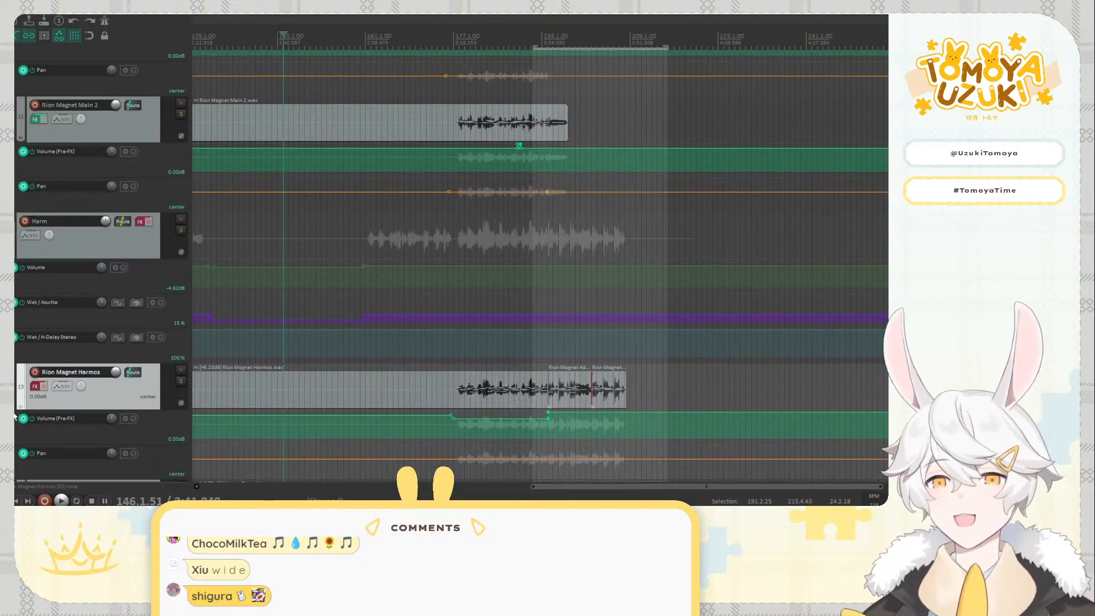
scroll(14, 417, down, 4)
ctrl+click(140, 330)
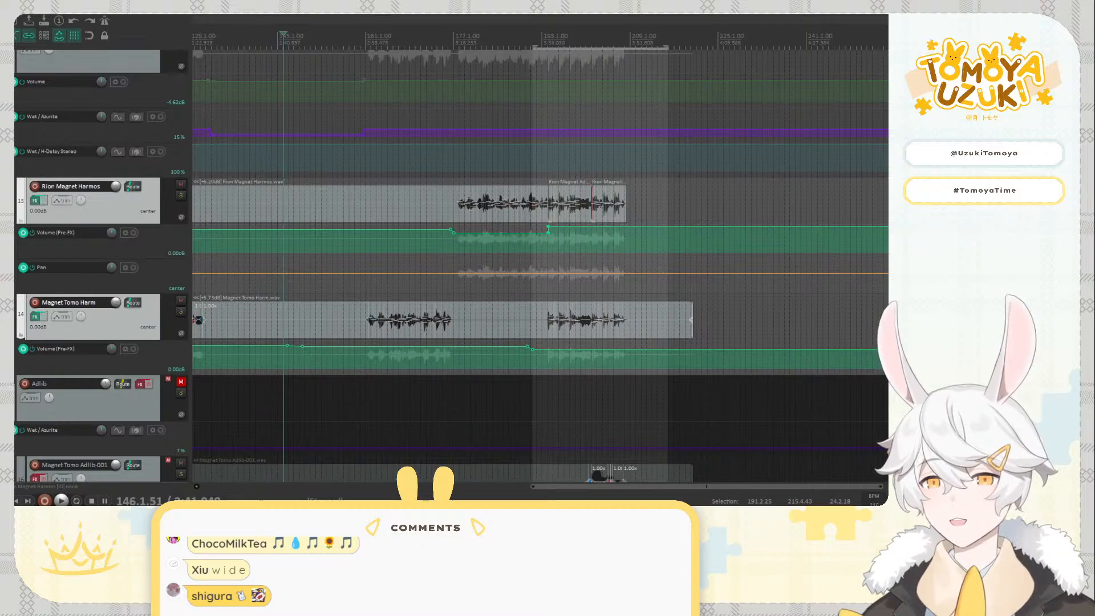
scroll(51, 293, up, 3)
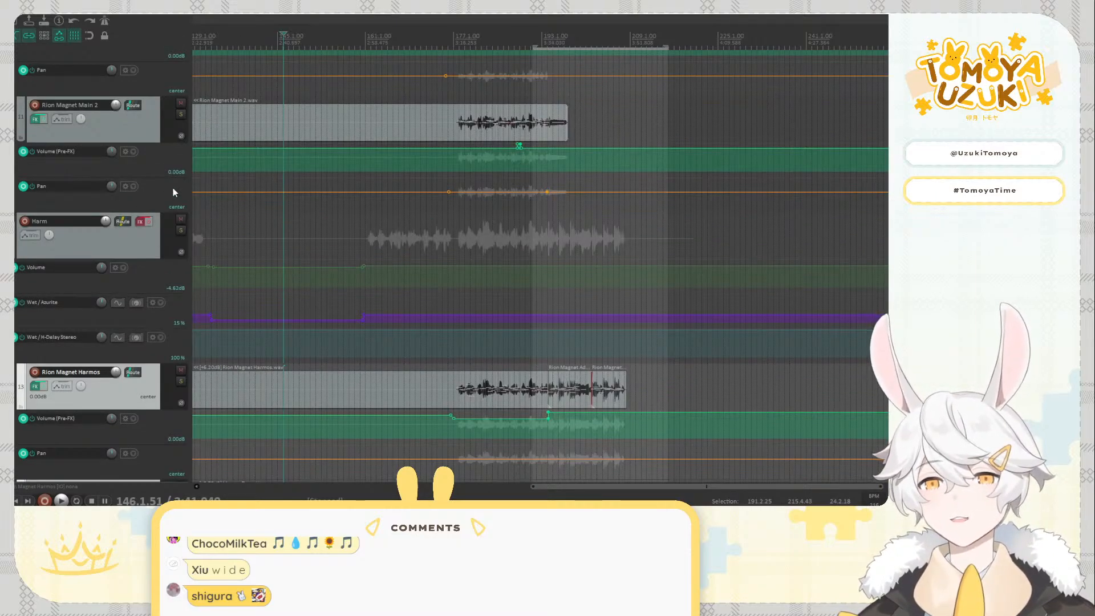
click(149, 221)
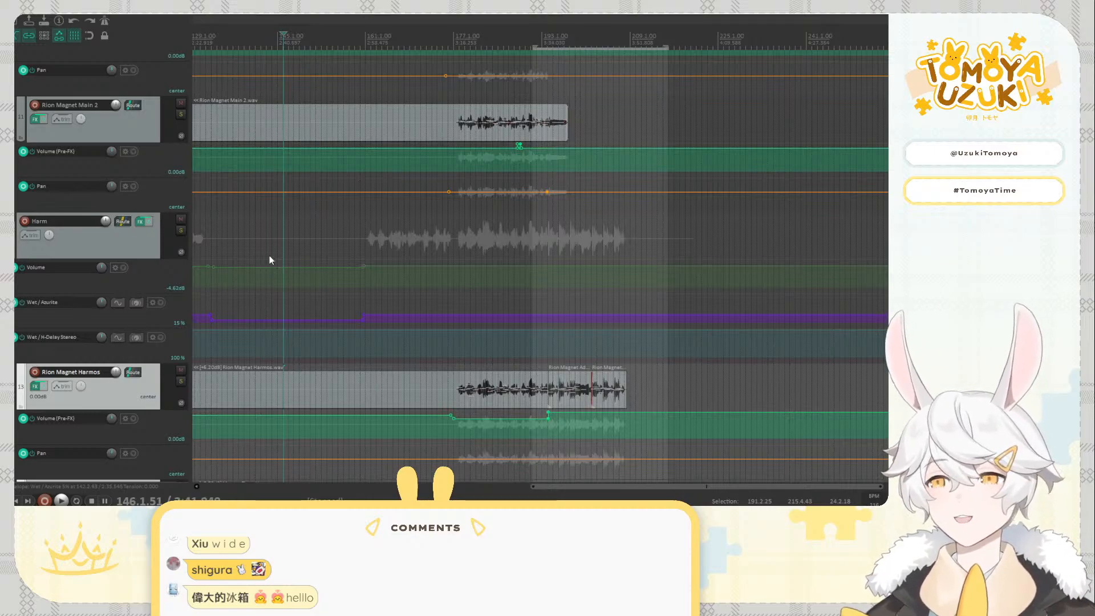
Play the harmonies from about bar 177 with H-Delay displayed in the Harm track's effects chain, restarting from the same bar
click(460, 367)
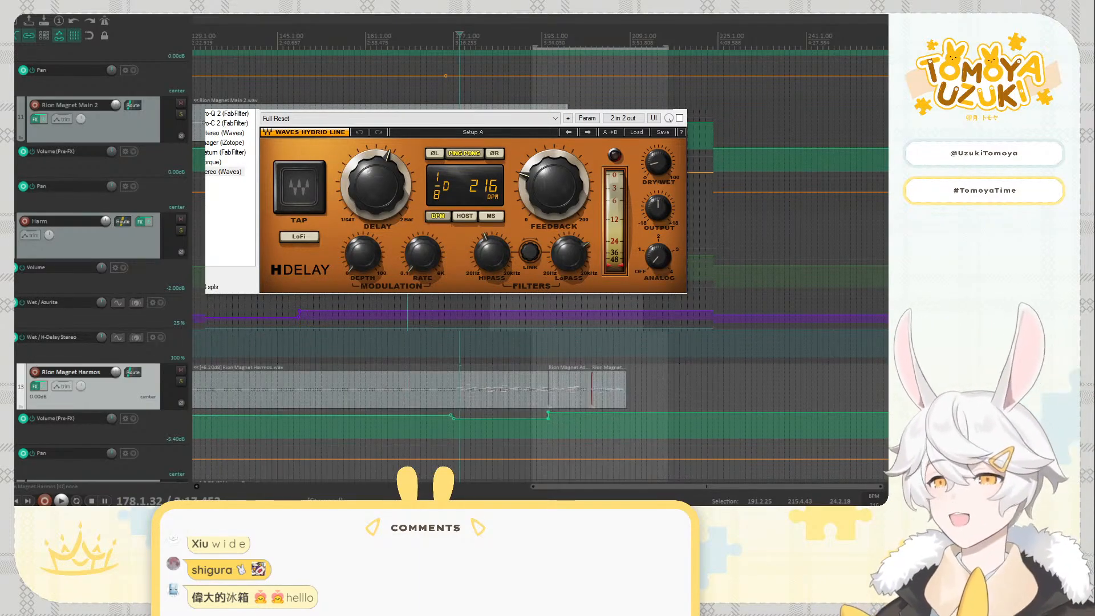
drag(301, 99, 308, 103)
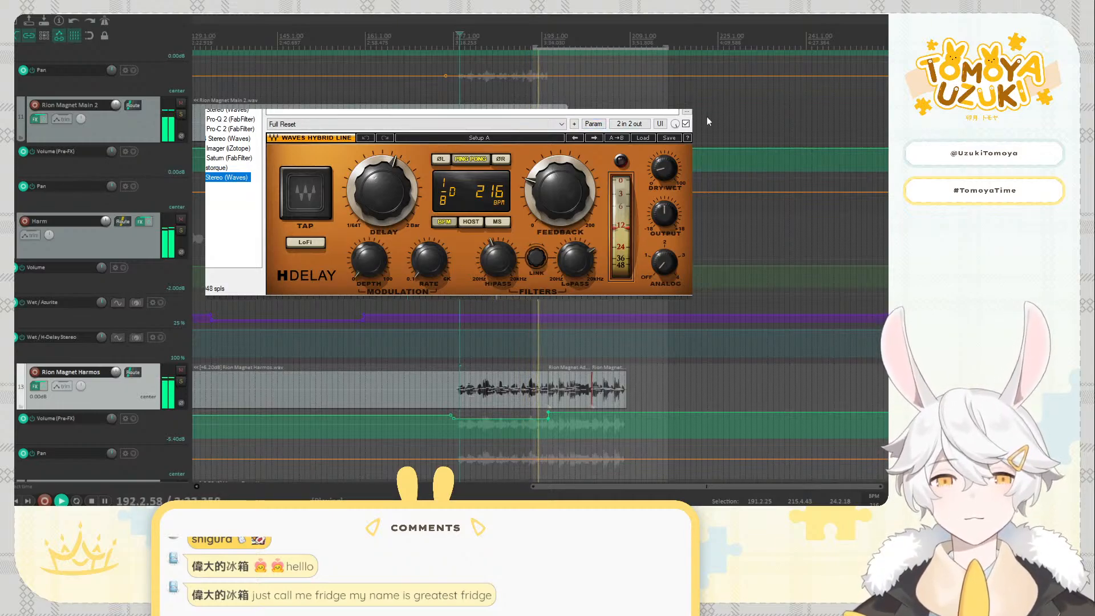
click(687, 123)
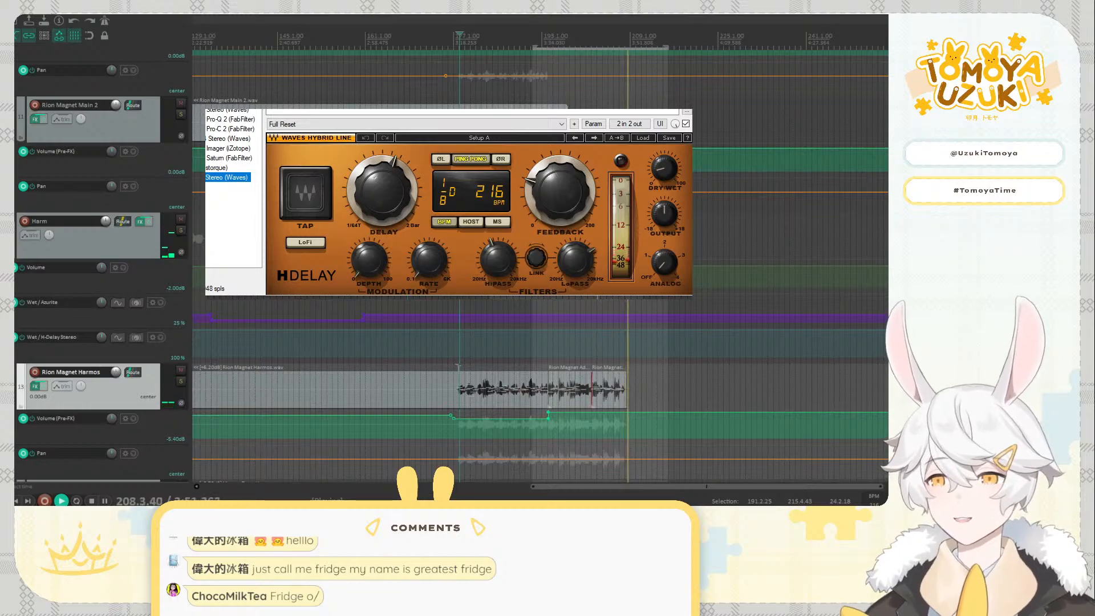
click(478, 393)
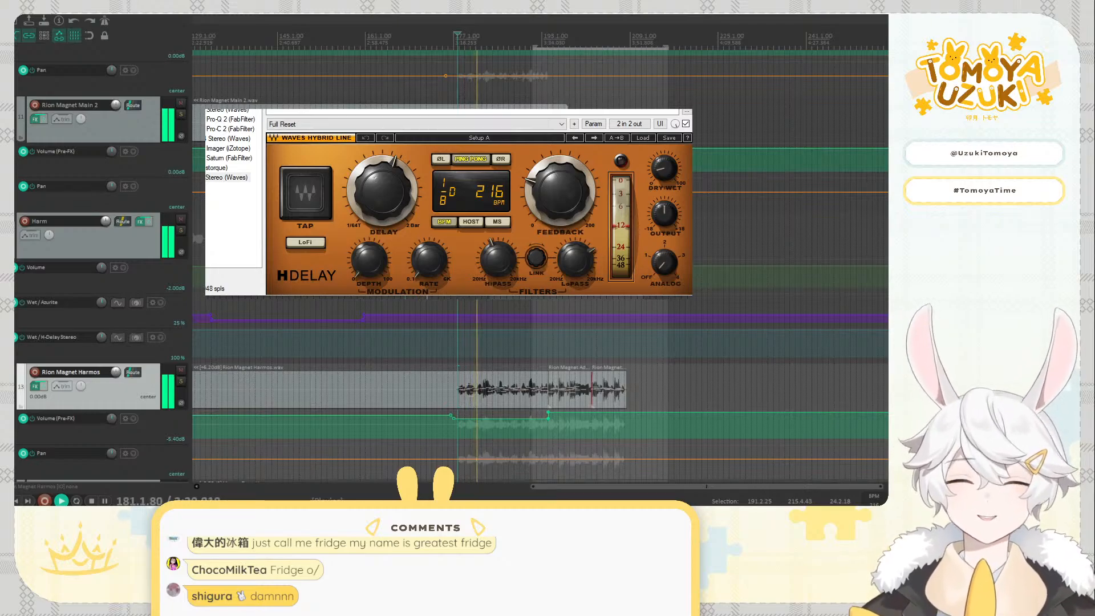
Compare the harmonies with H-Delay bypassed and enabled, close the effects chain window, and stop playback
click(685, 124)
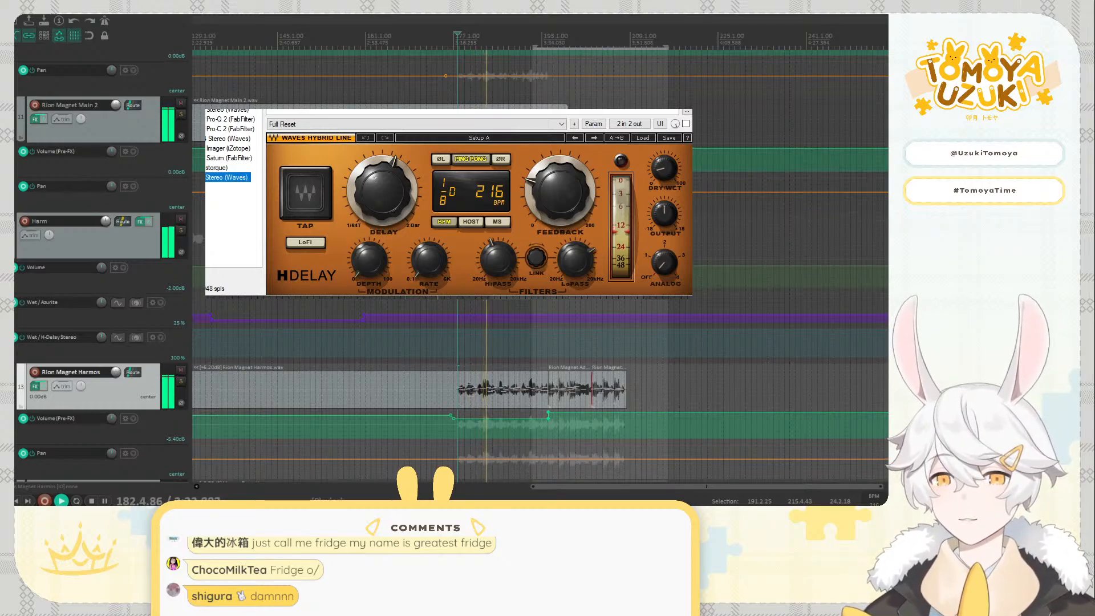
click(685, 124)
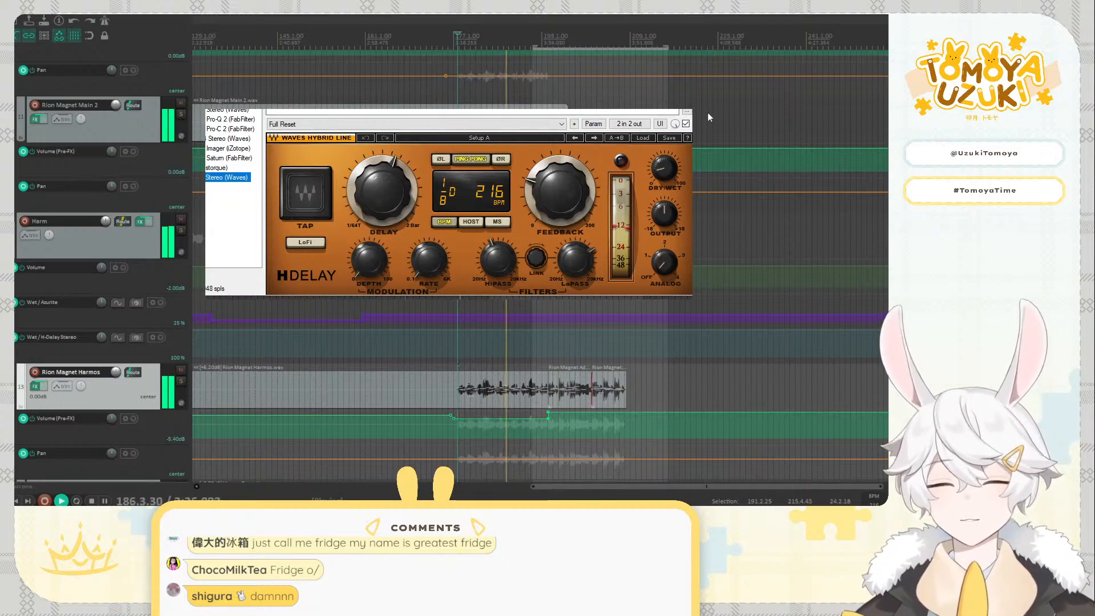
click(663, 170)
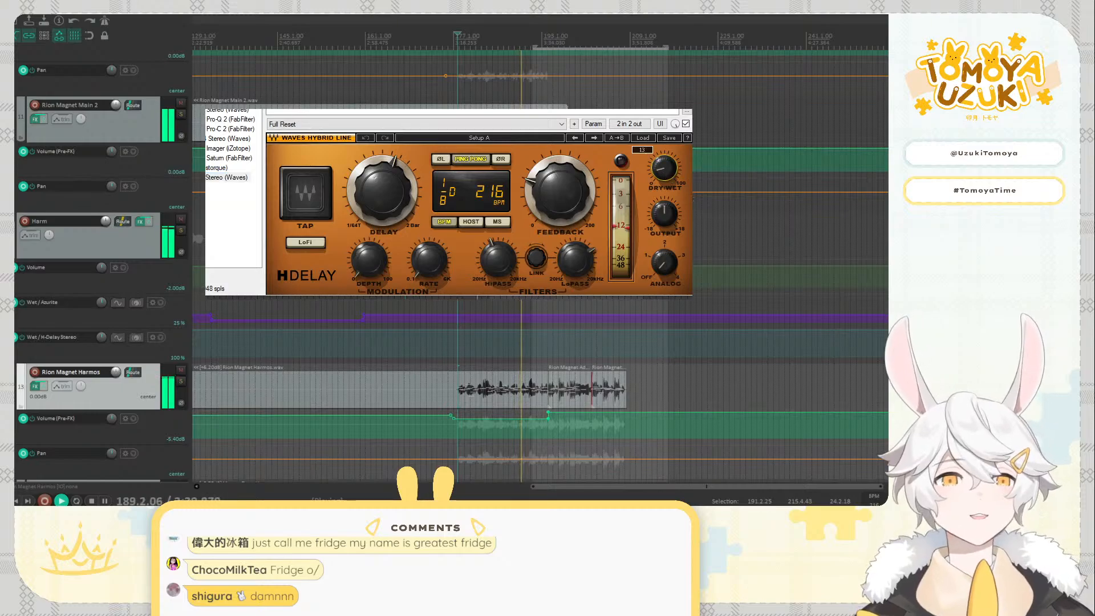
click(706, 114)
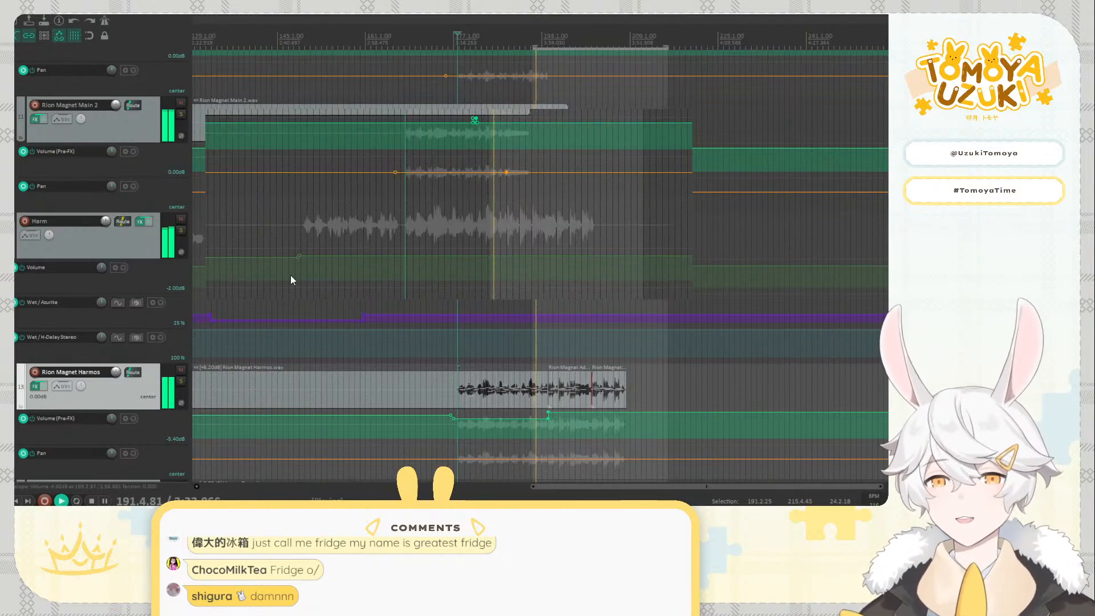
key(space)
Go to the muted Adlib track, collapse its child tracks, and select it
scroll(183, 348, down, 4)
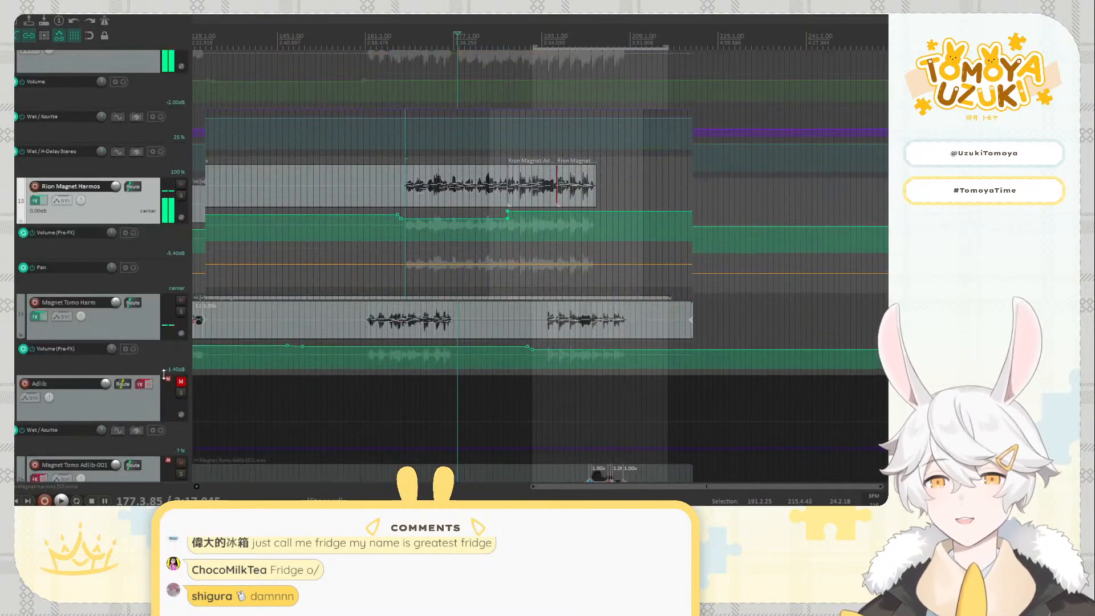
scroll(160, 376, down, 1)
scroll(166, 342, down, 2)
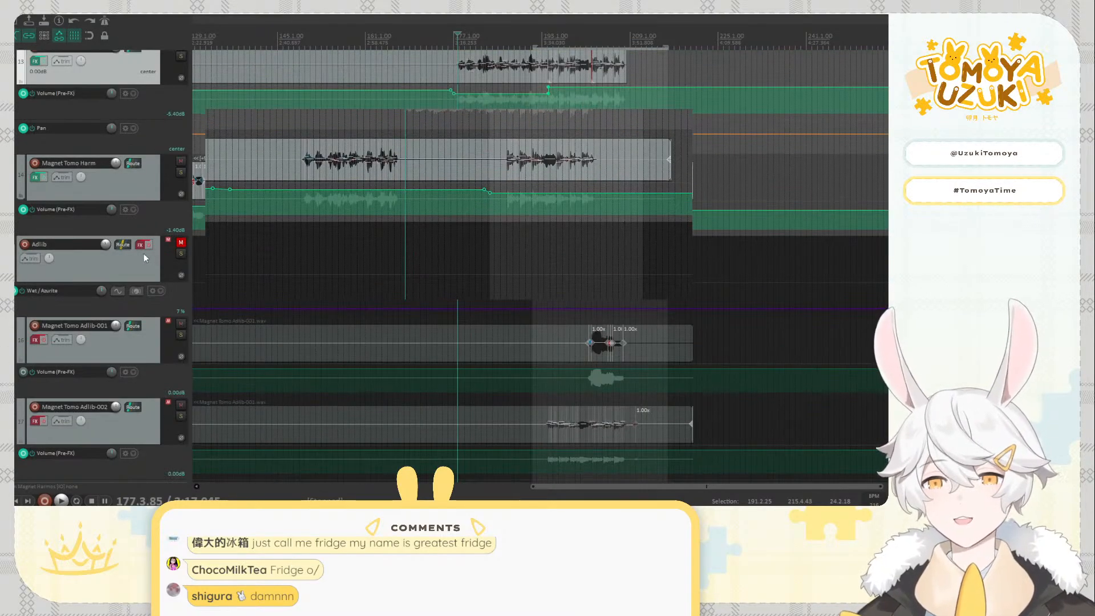
click(15, 244)
click(129, 266)
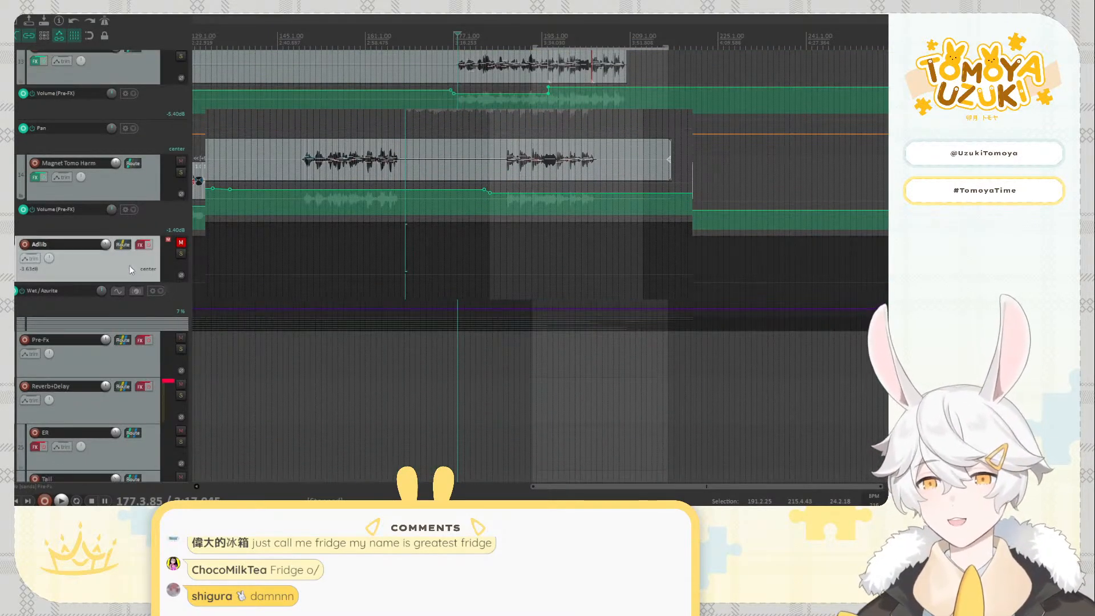
Play from about bar 177 and toggle the Pre-Fx track's effects for comparison, leaving them active
click(126, 356)
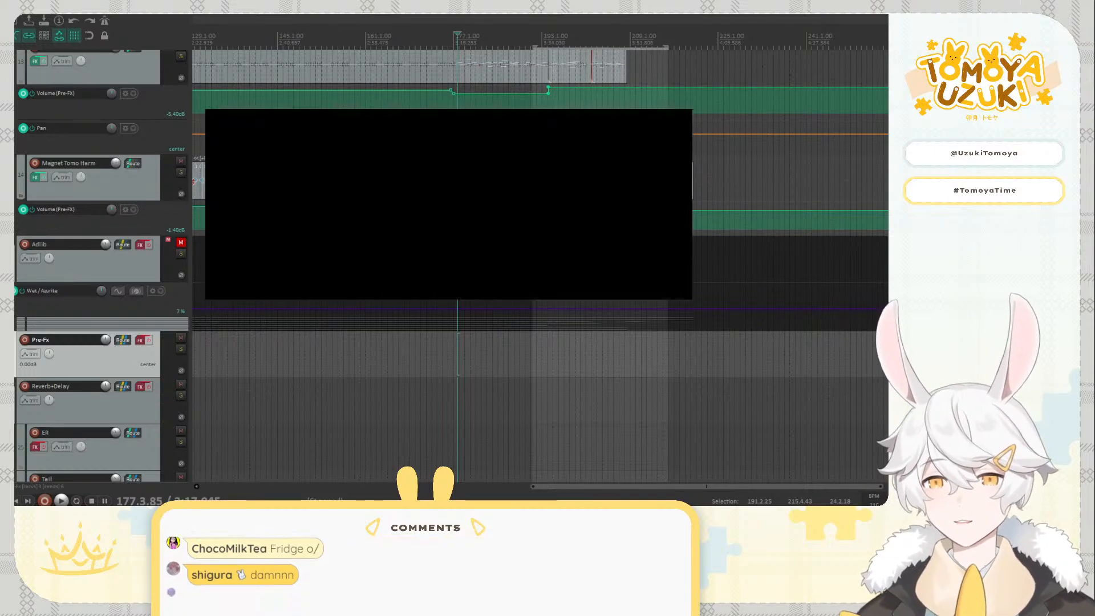
key(space)
click(150, 341)
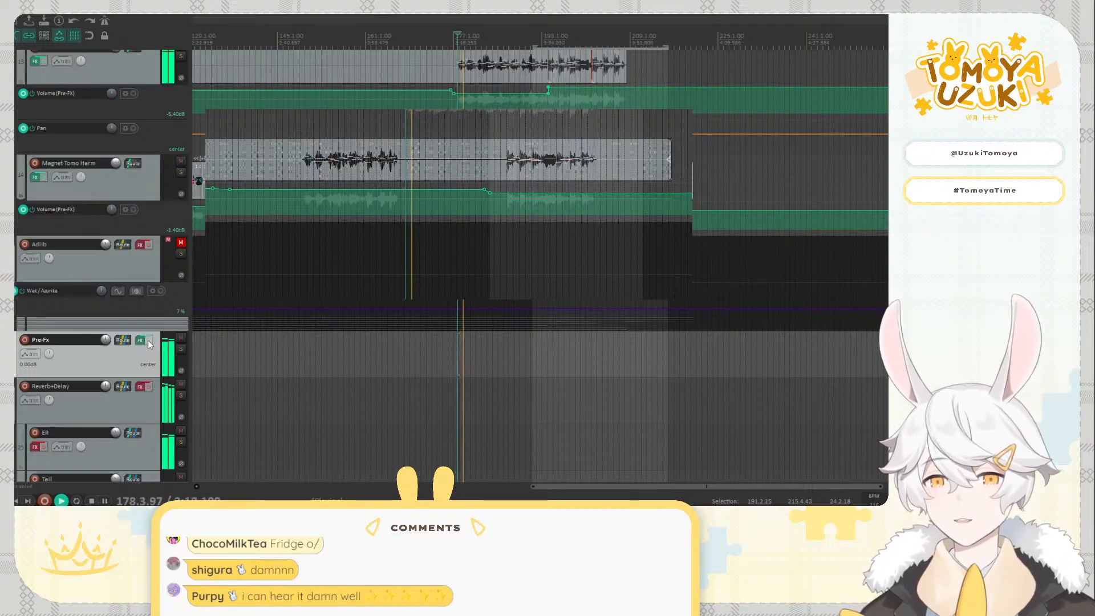
click(149, 341)
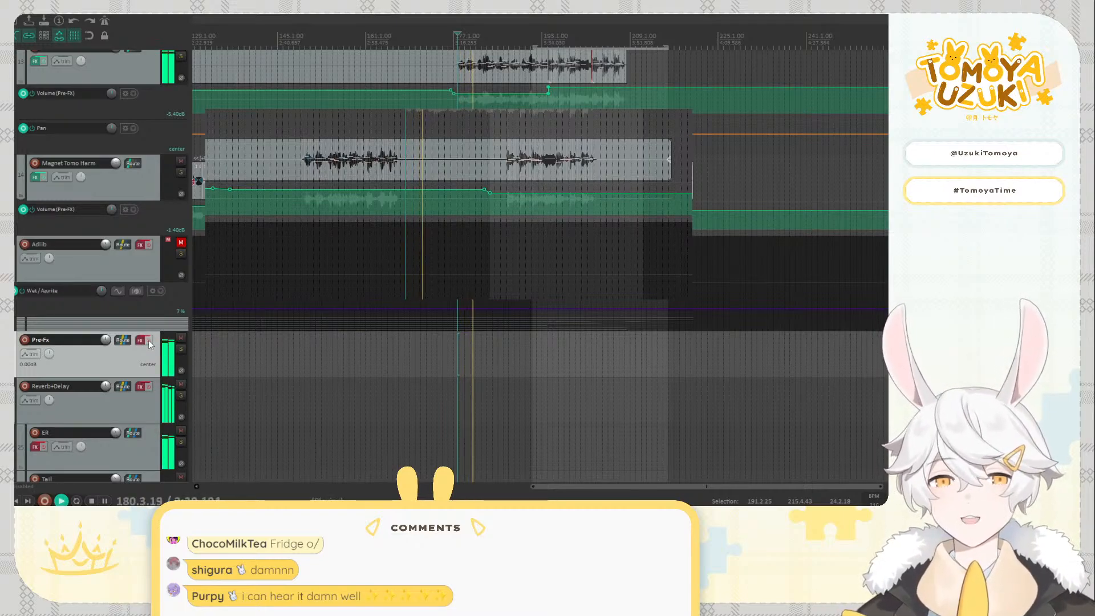
click(149, 341)
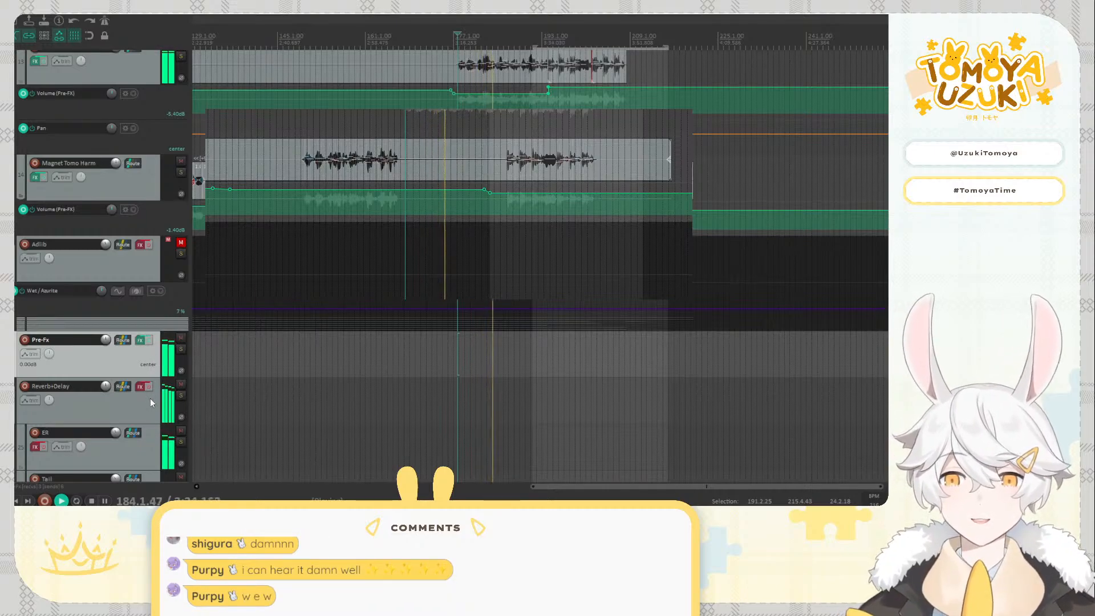
Activate the effects of Reverb+Delay together with its ER, Tail, Valhalla and Delay tracks
click(118, 404)
scroll(143, 421, down, 3)
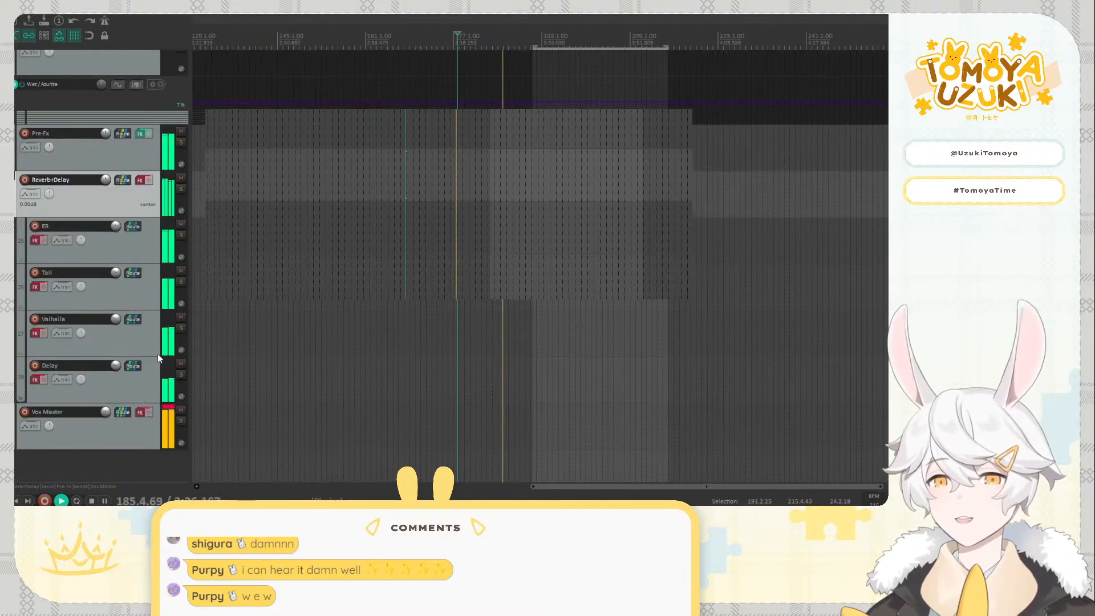
shift+click(105, 363)
click(147, 180)
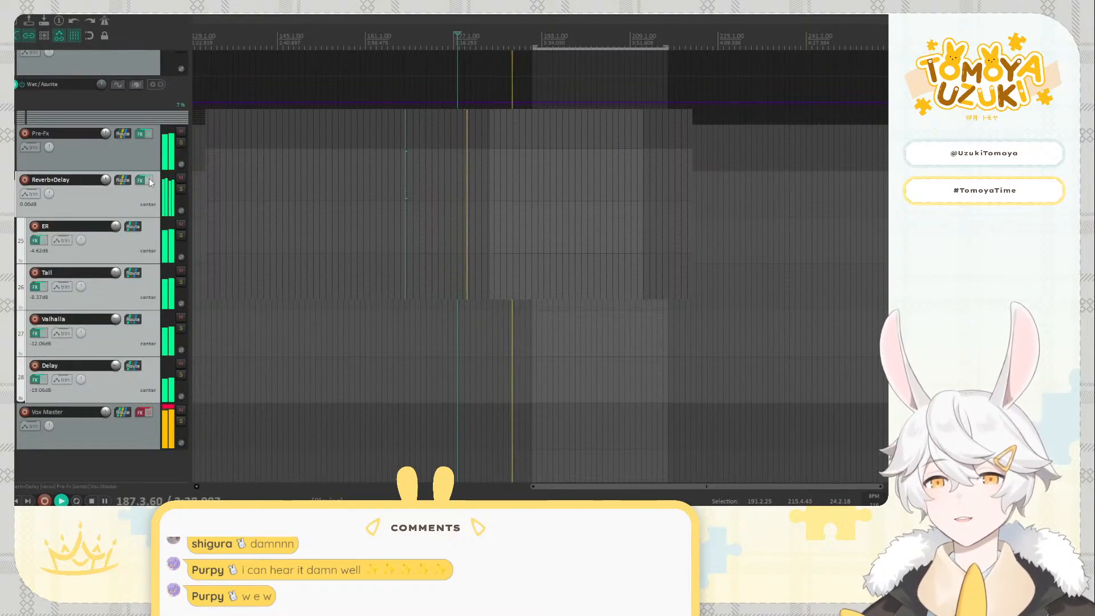
Listen to the reverb and delay, restarting playback from about bar 158, then stop and select Reverb+Delay with its child tracks
click(146, 158)
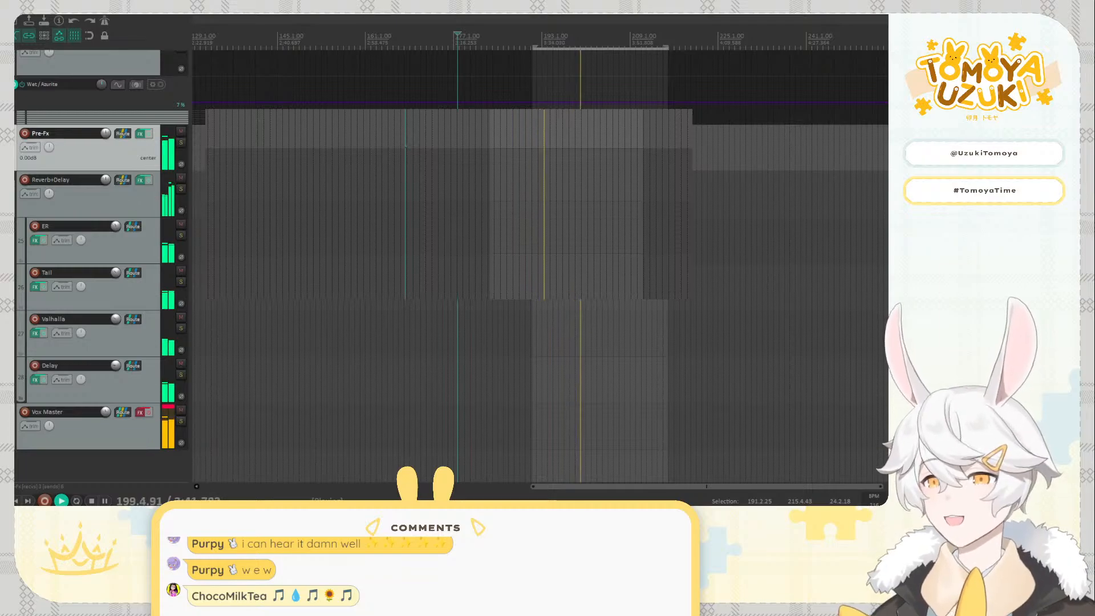
scroll(154, 244, up, 2)
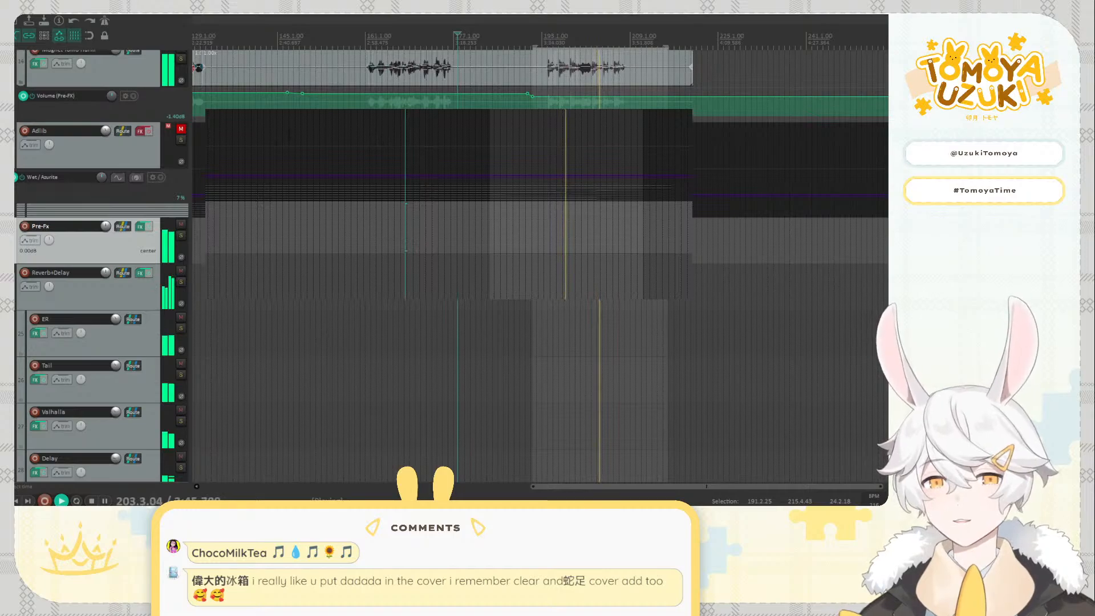
click(355, 146)
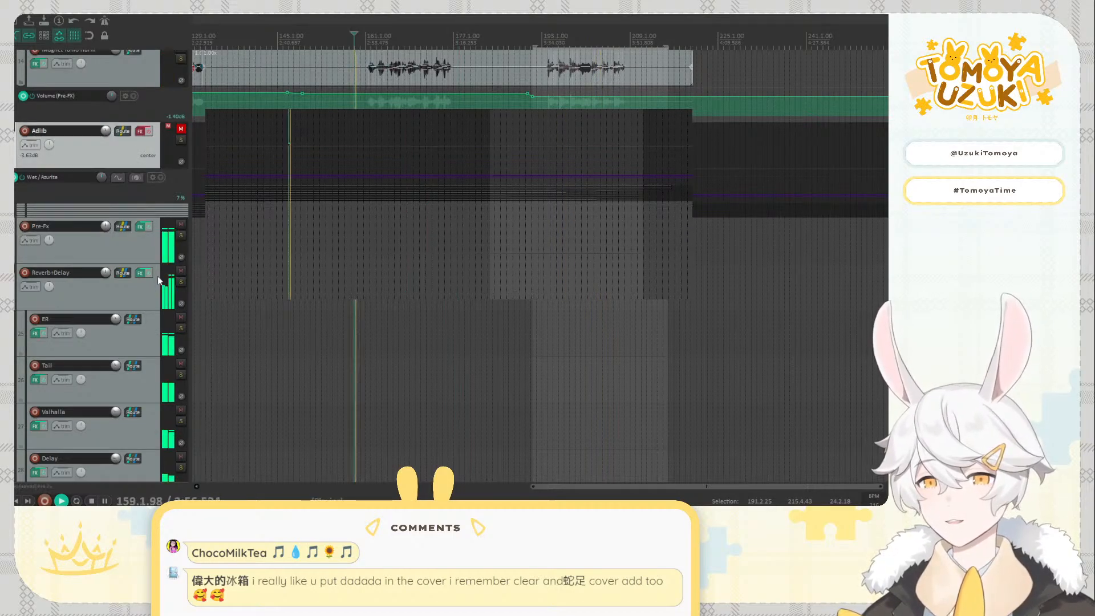
click(145, 290)
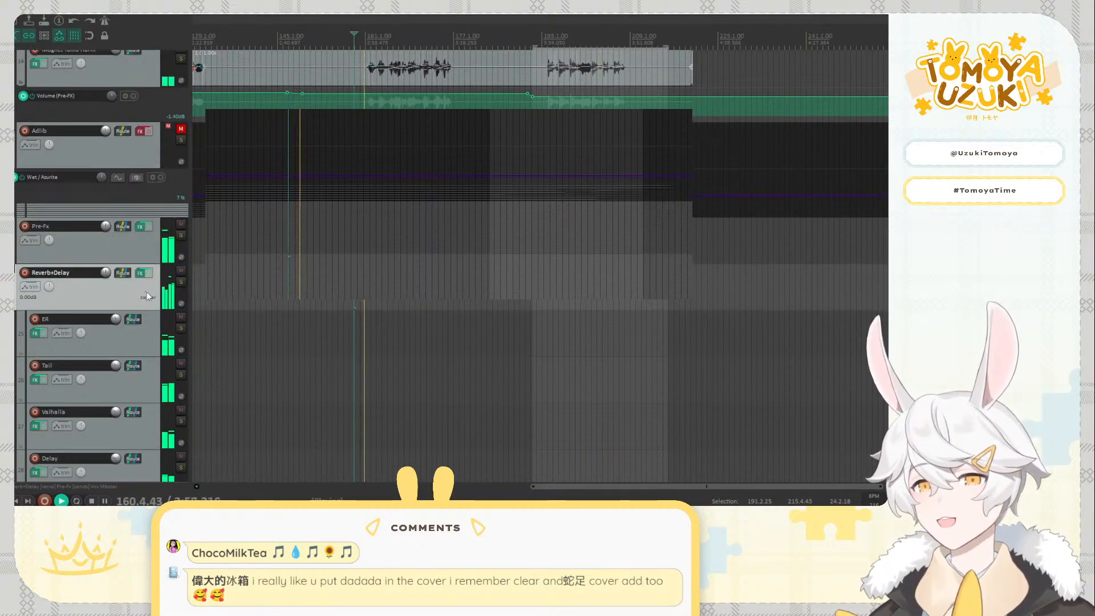
scroll(147, 293, down, 3)
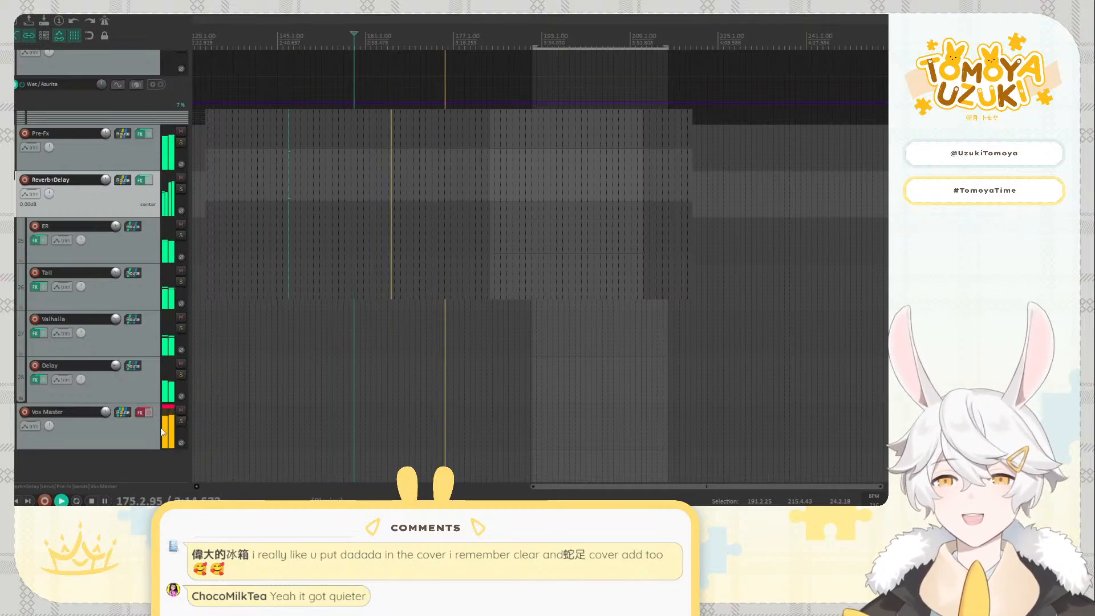
scroll(156, 372, up, 3)
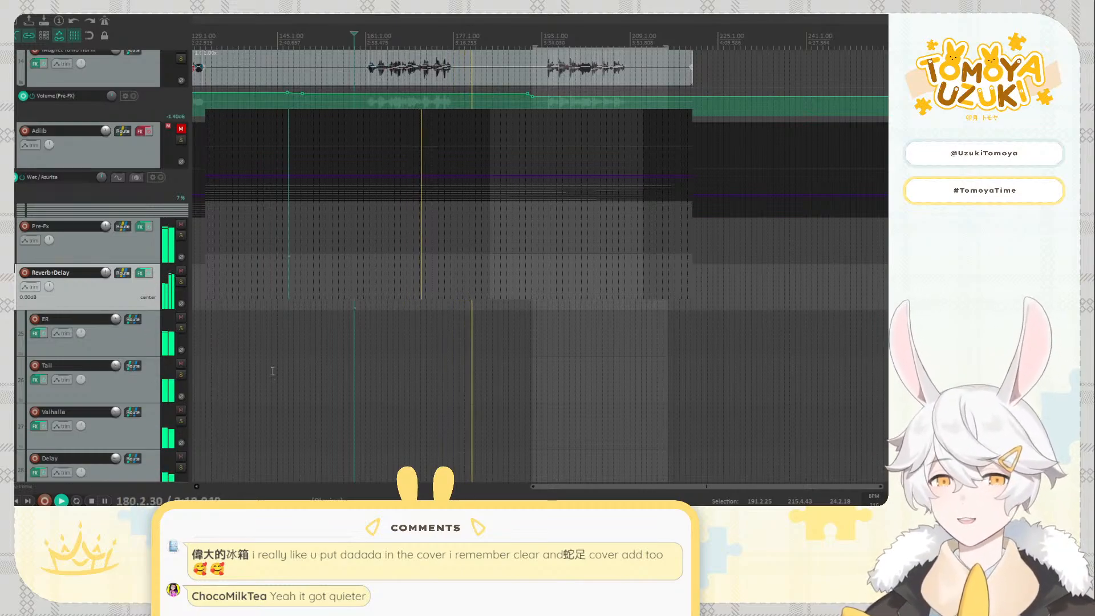
key(space)
scroll(145, 437, down, 2)
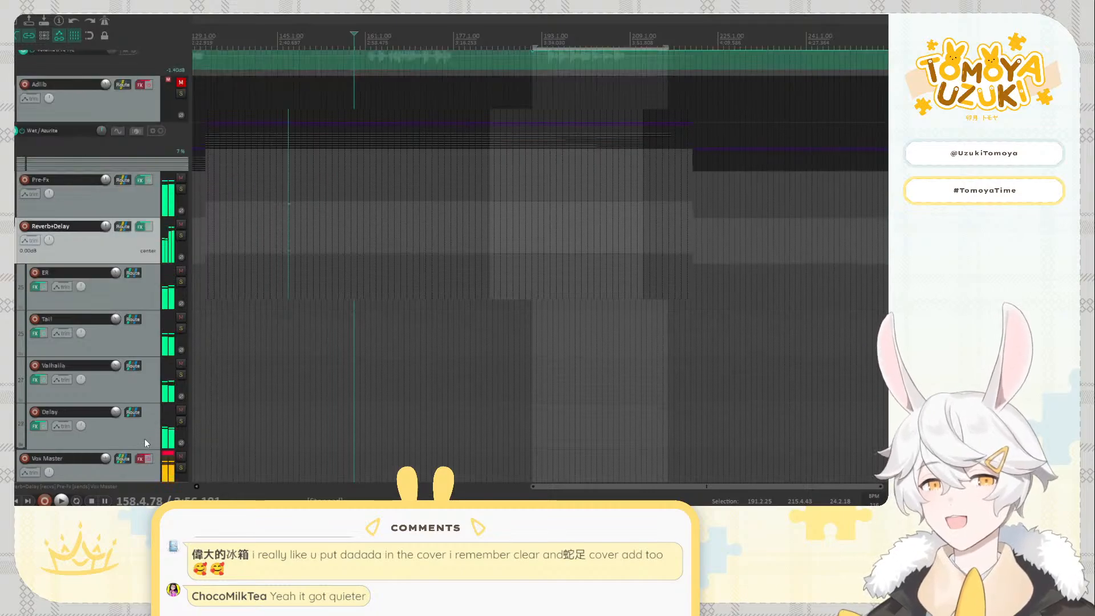
Bypass the effects of Reverb+Delay and its child tracks, play briefly from about bar 158, and mute the tracks
click(149, 227)
key(space)
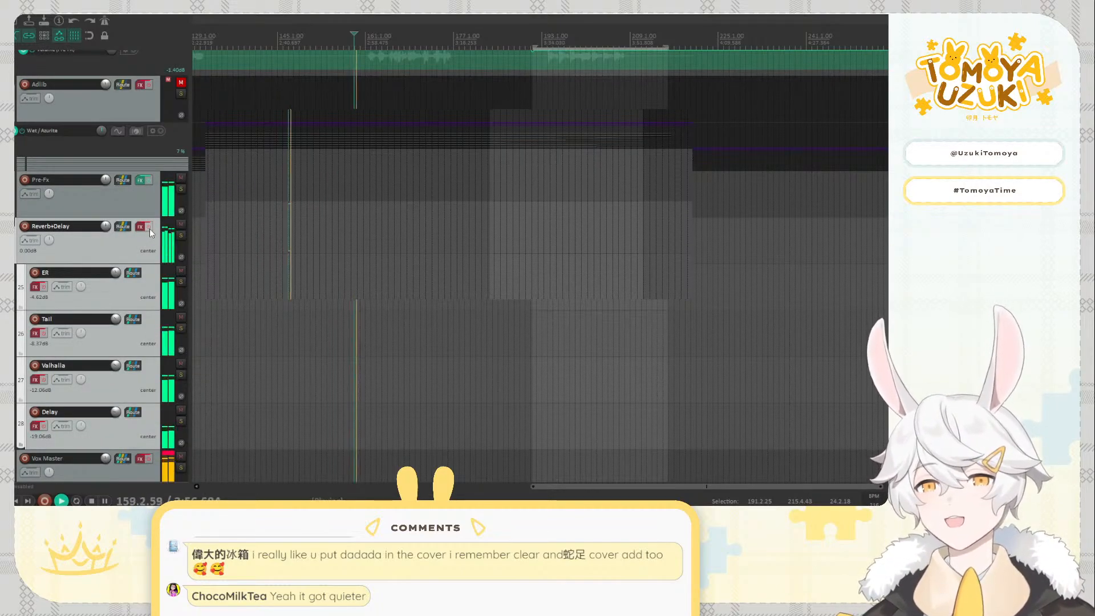
key(space)
click(180, 225)
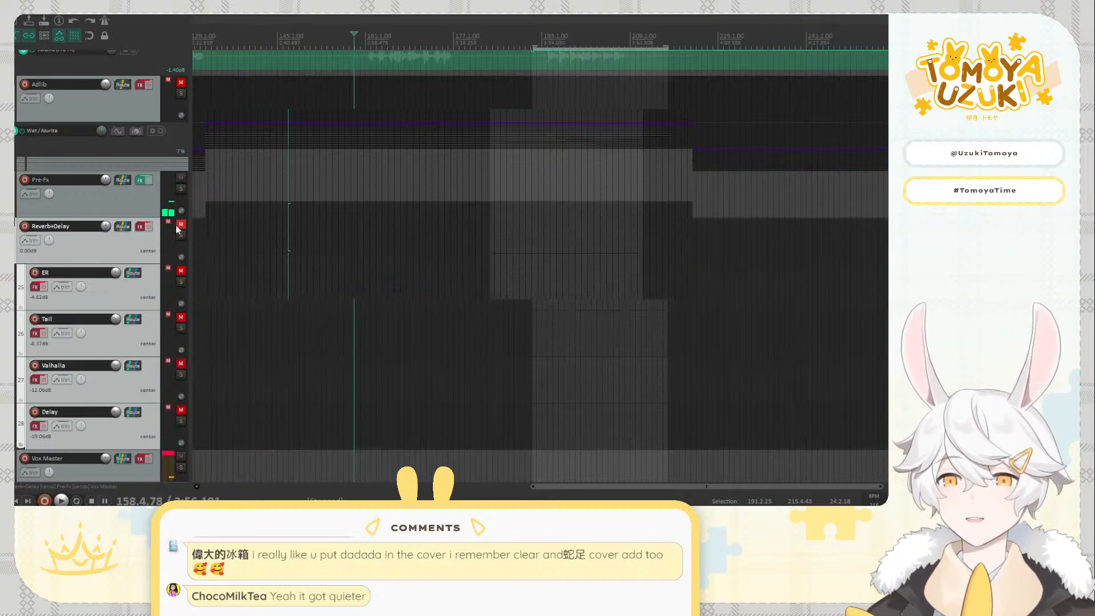
Select Reverb+Delay with its ER, Tail, Valhalla and Delay tracks, reactivate their effects and unmute them
click(140, 195)
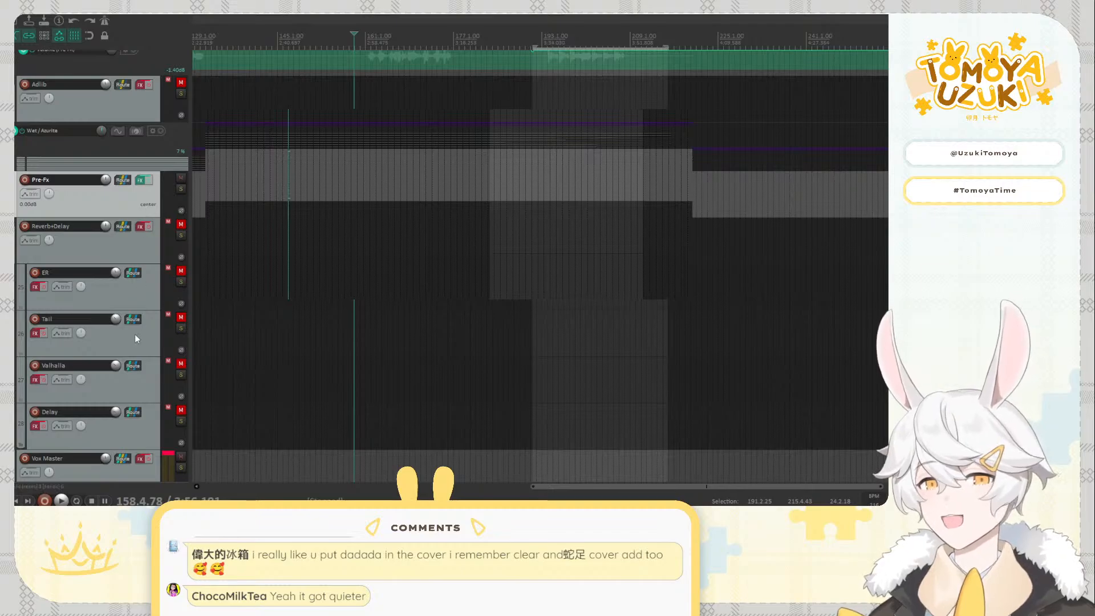
click(139, 254)
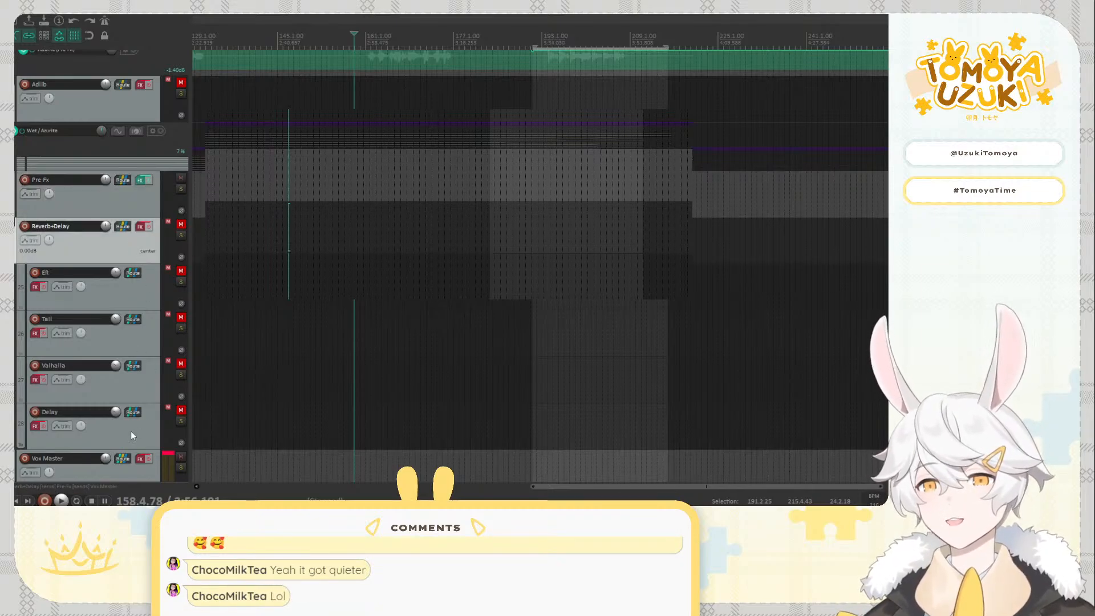
shift+click(130, 440)
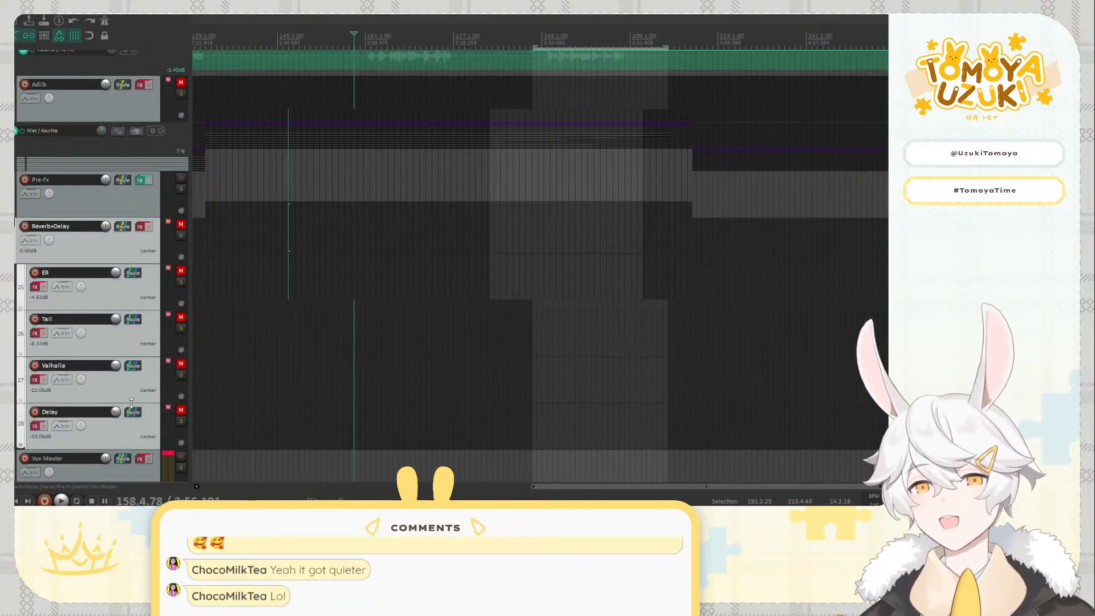
click(149, 227)
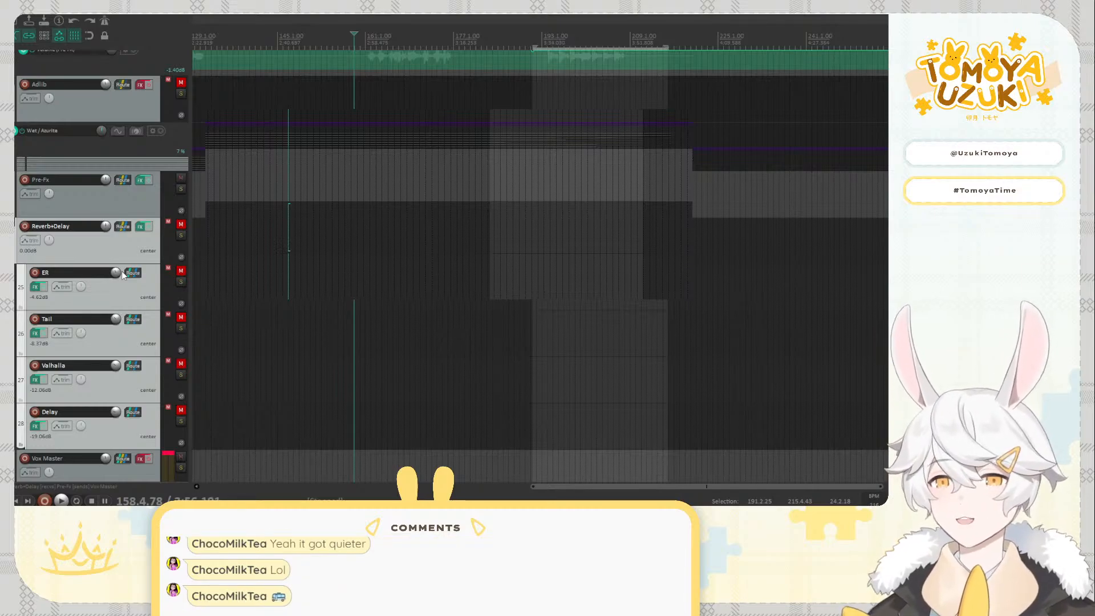
click(180, 224)
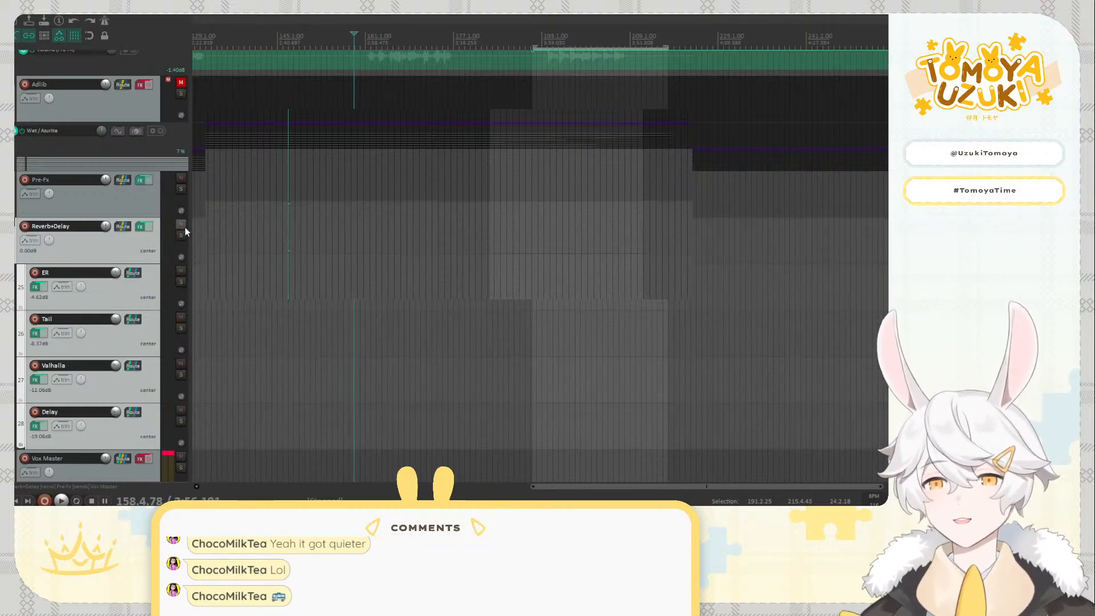
Play from about bar 158 and compare the mix with Reverb+Delay muted and unmuted
click(139, 207)
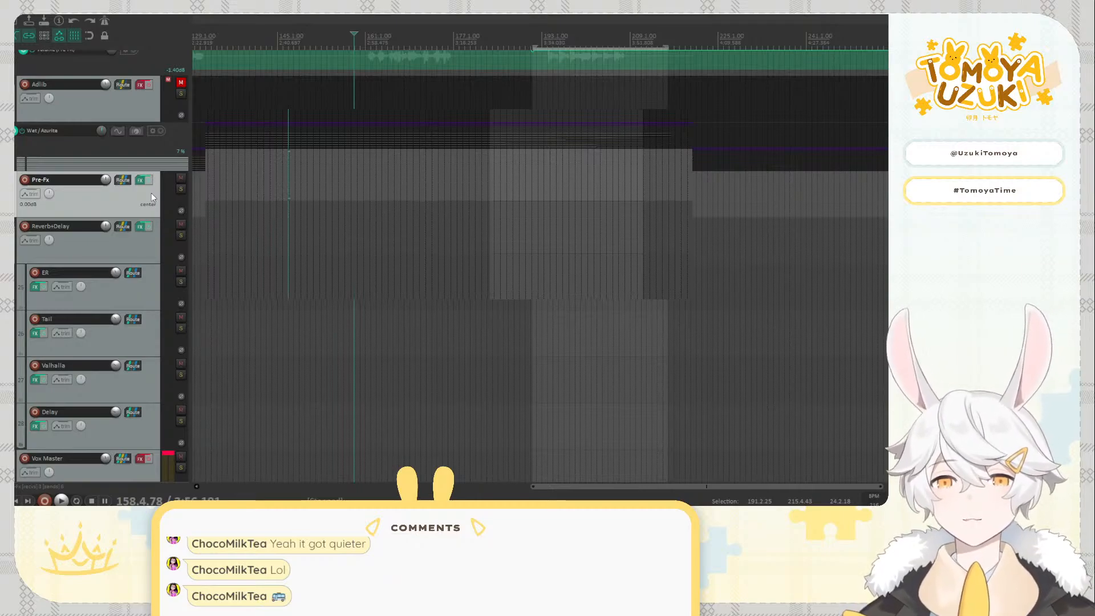
key(space)
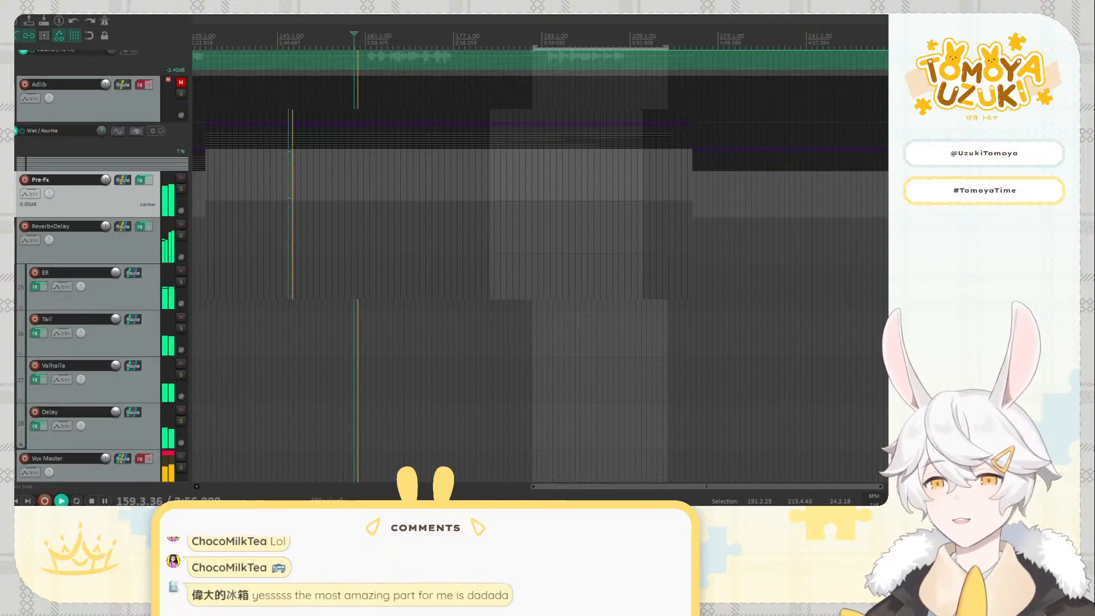
click(158, 244)
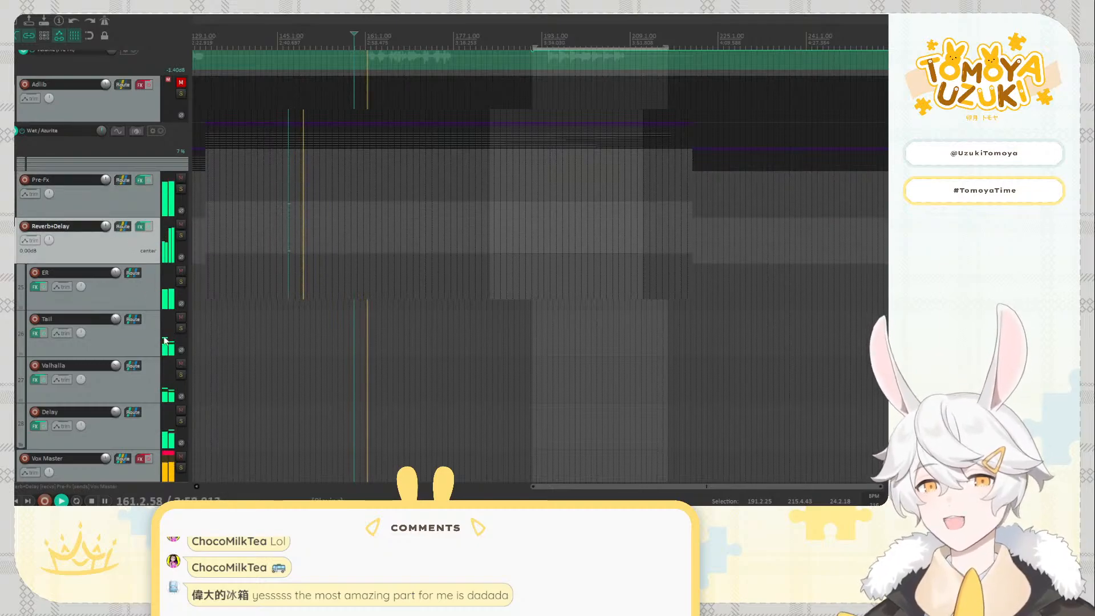
click(181, 225)
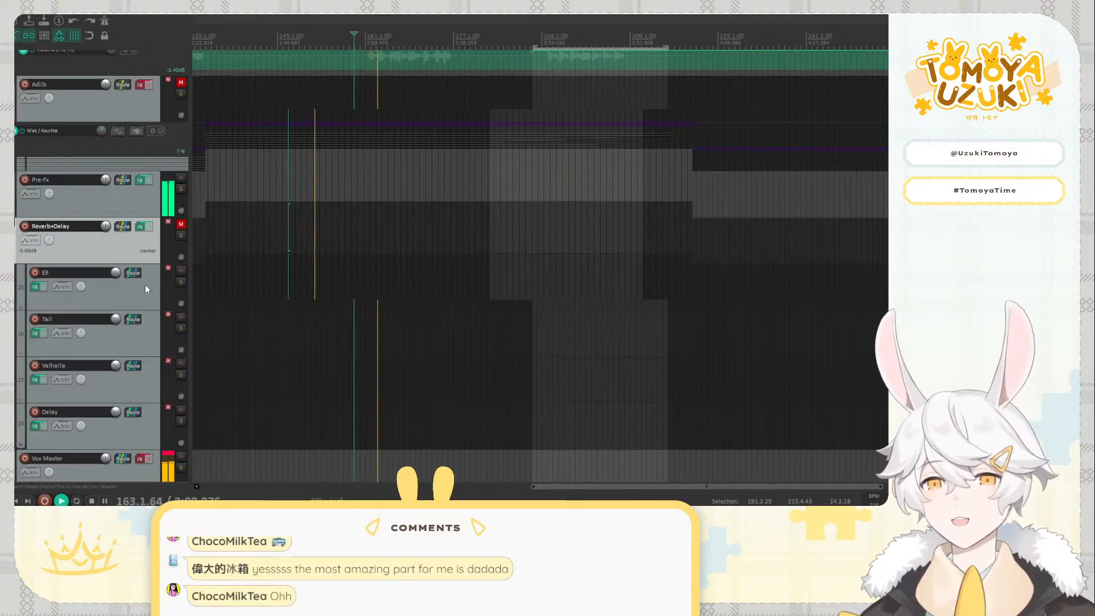
click(181, 224)
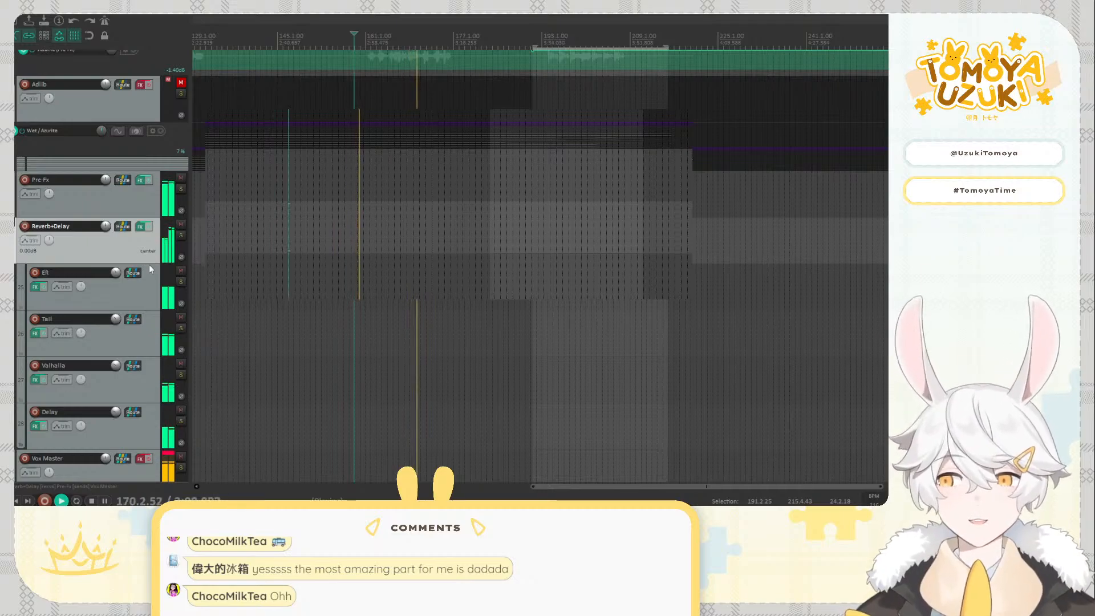
Look through the Waves, Dynamic EQ and soothe2 plug-ins on Vox Master, close the chain, and activate the track's effects
click(140, 459)
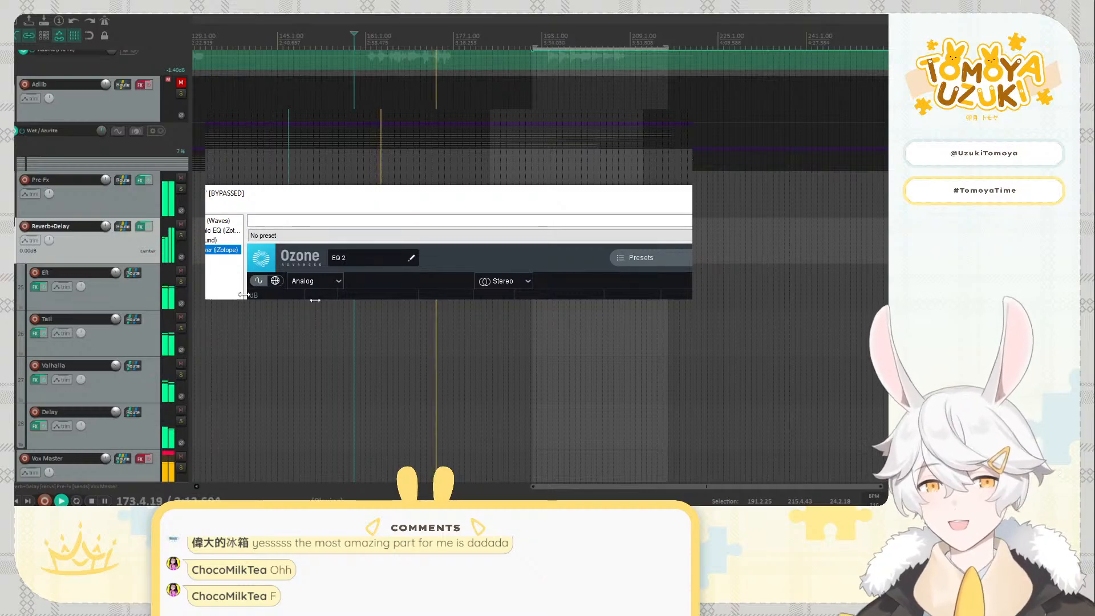
click(228, 221)
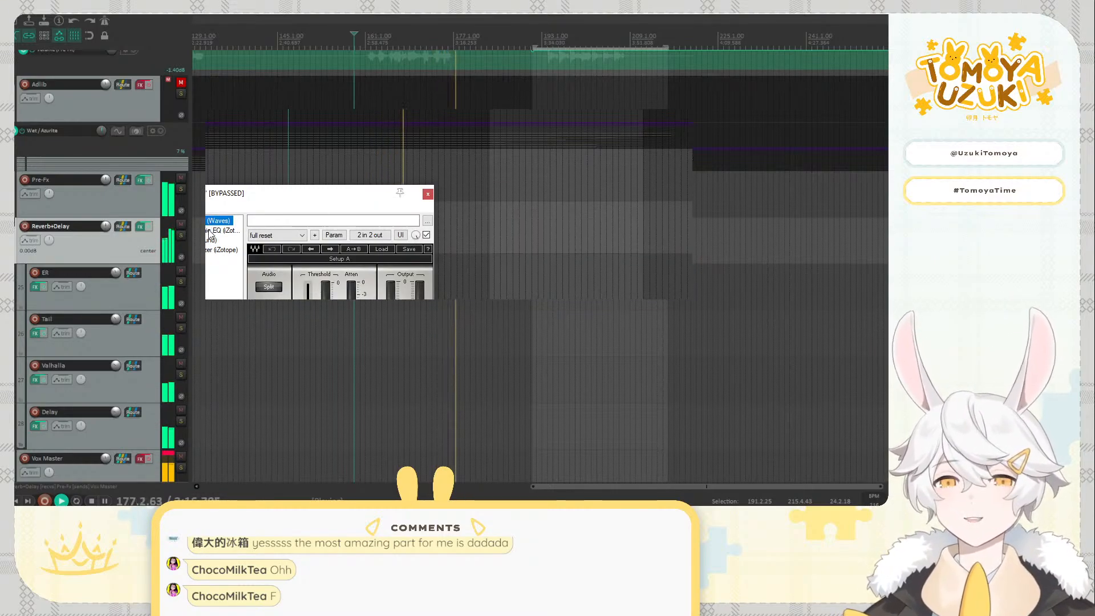
click(217, 230)
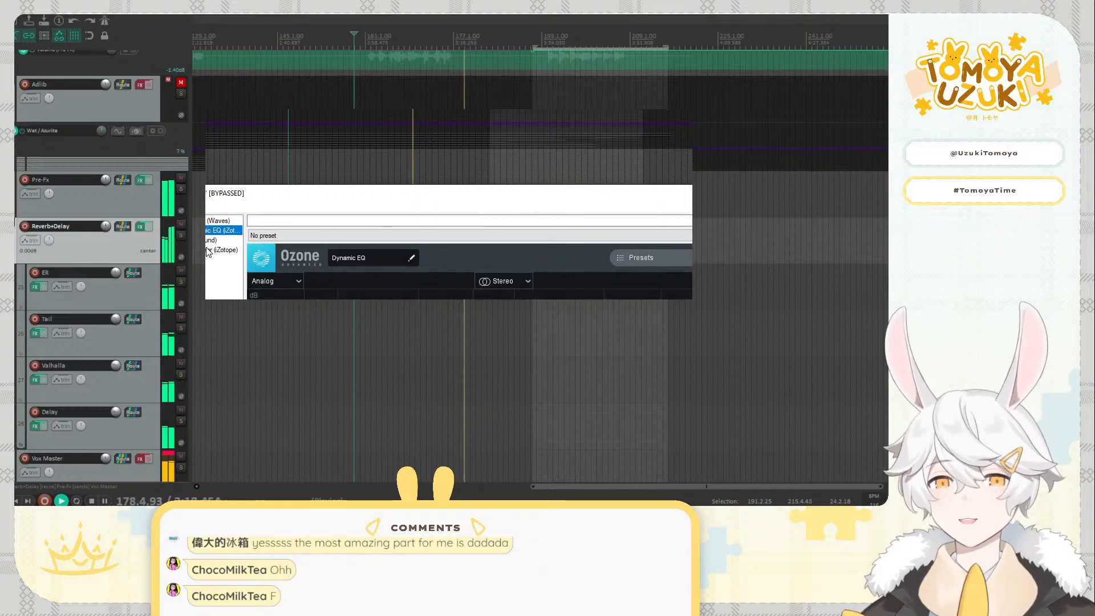
click(211, 240)
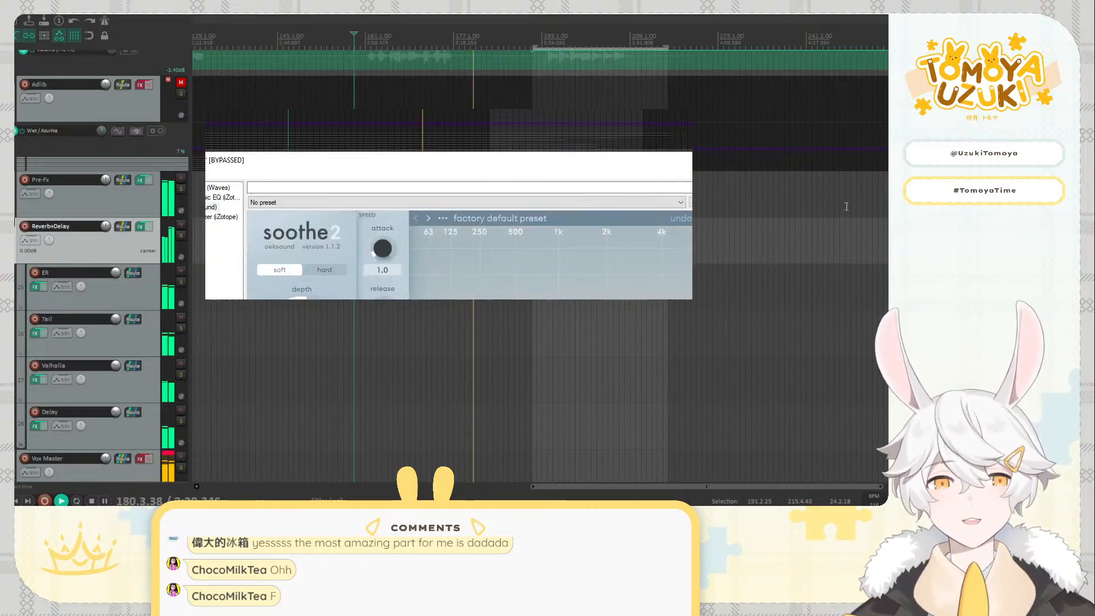
key(Escape)
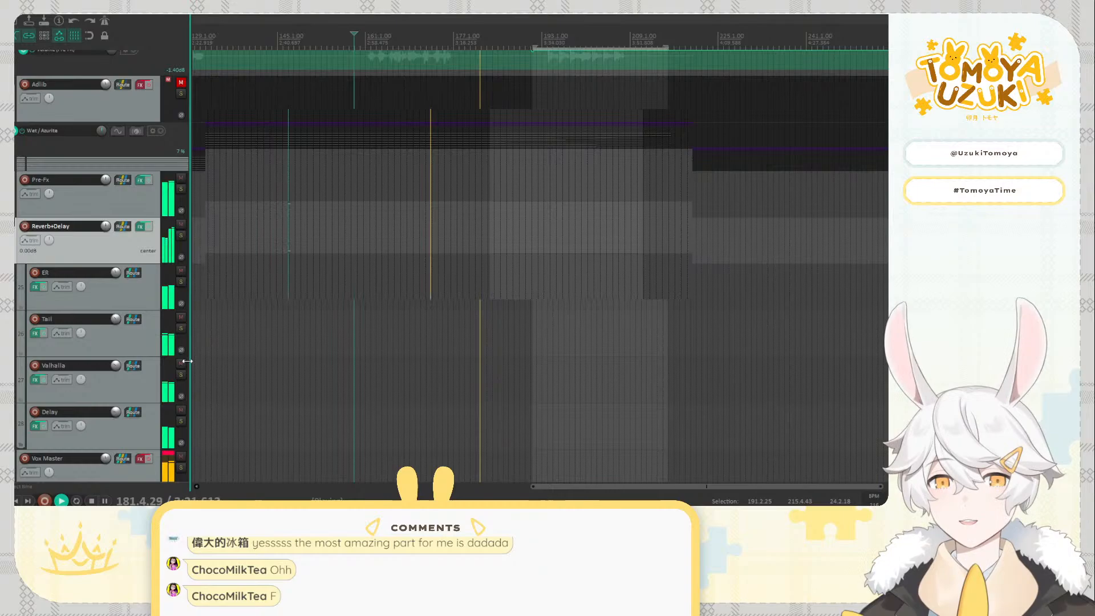
click(149, 460)
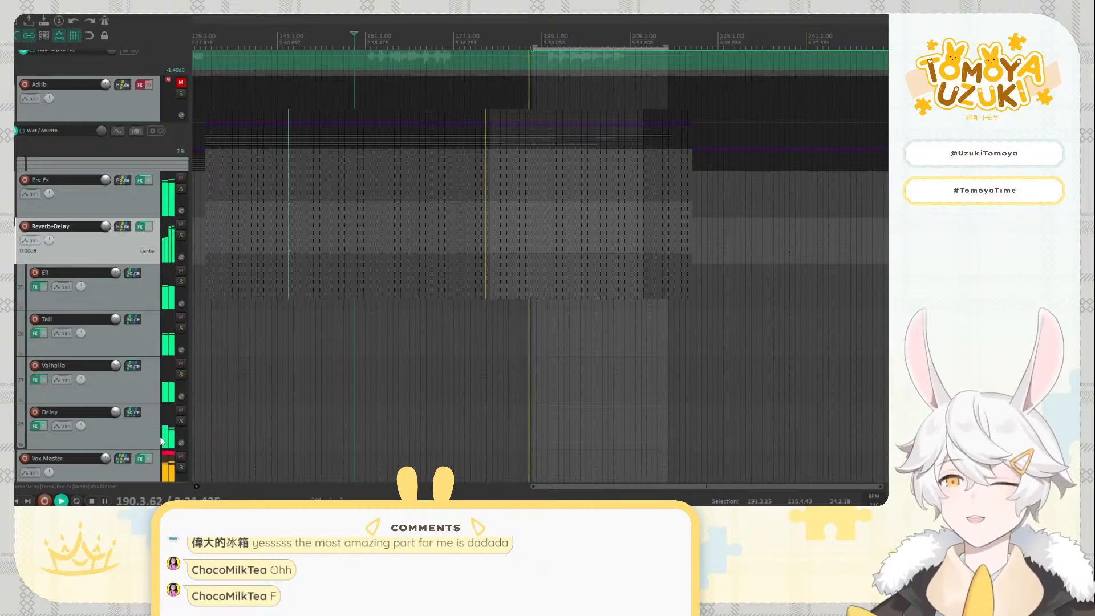
Show the mixer and open the master track's effect chain at the Ozone 9 Equalizer
scroll(160, 439, up, 3)
scroll(152, 438, down, 5)
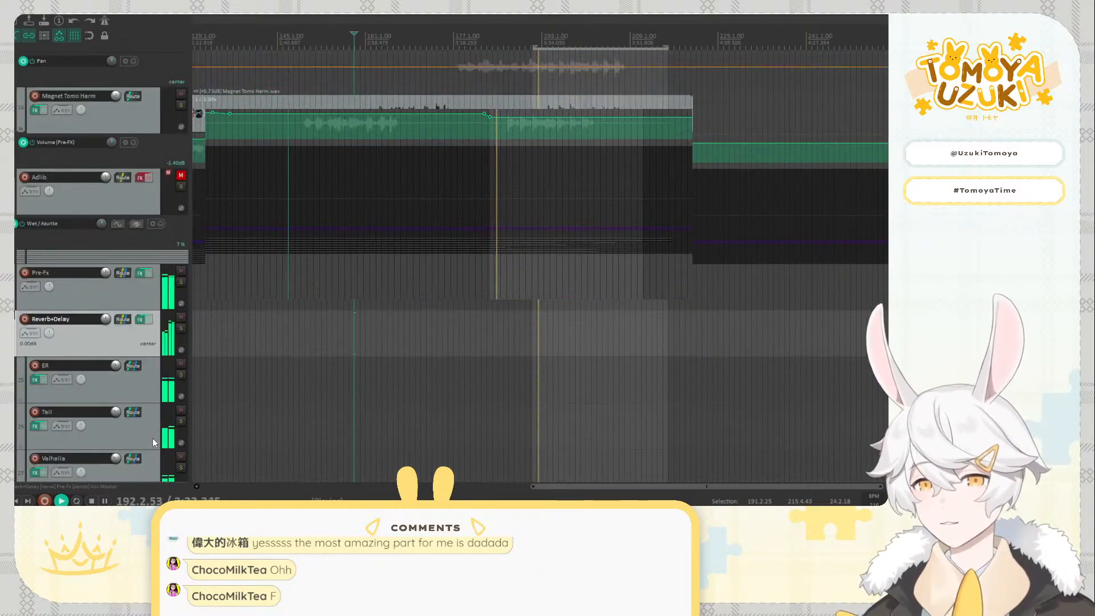
scroll(152, 438, up, 2)
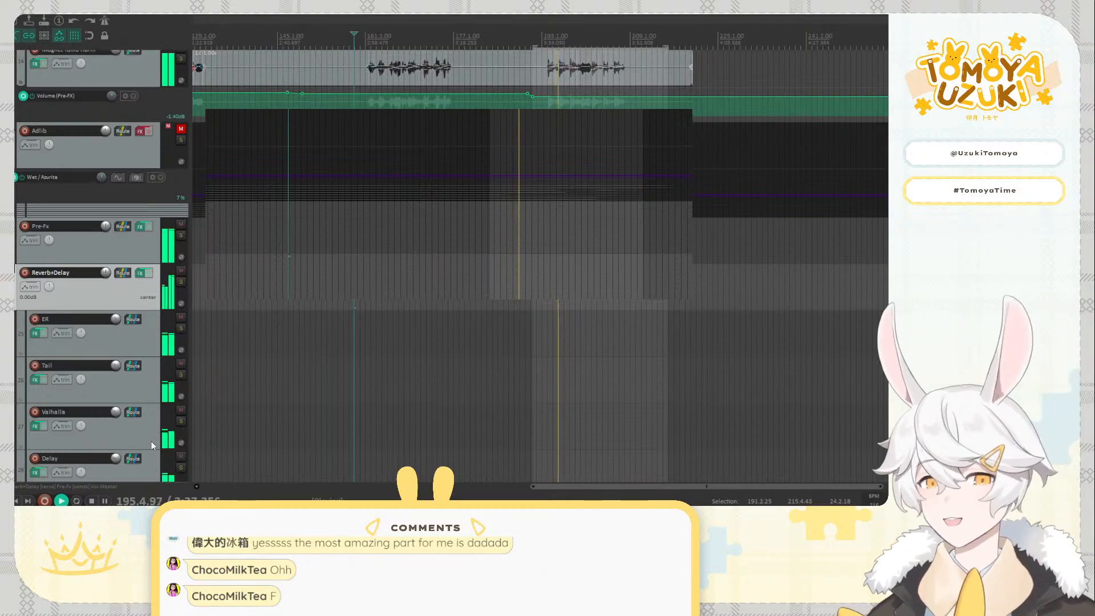
key(ctrl+m)
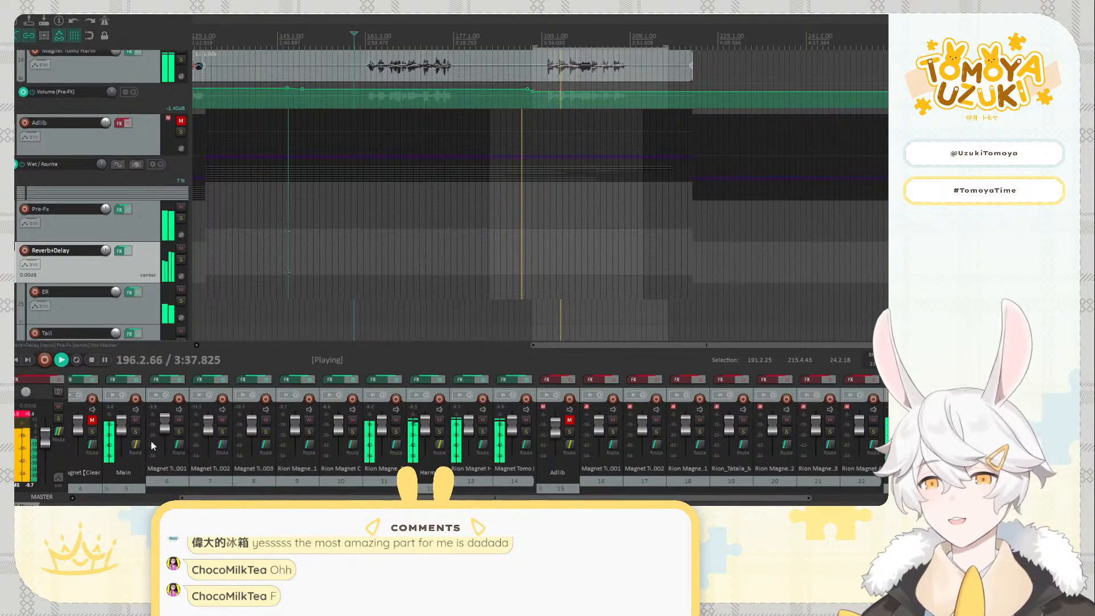
click(33, 378)
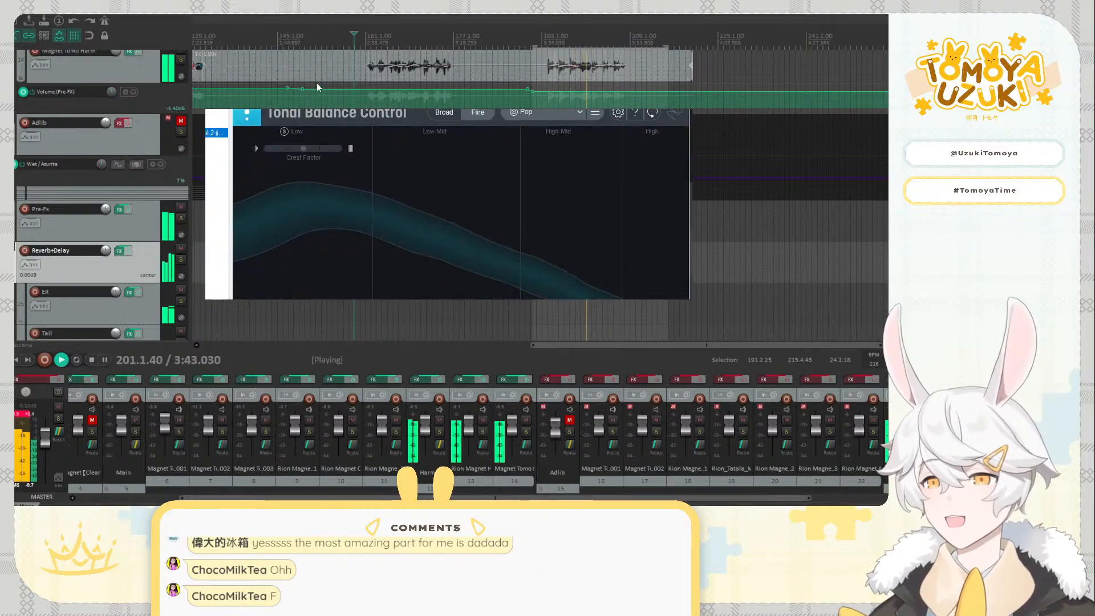
mouse_move(301, 119)
mouse_down()
mouse_move(325, 128)
mouse_move(300, 110)
mouse_move(306, 102)
mouse_up()
click(229, 135)
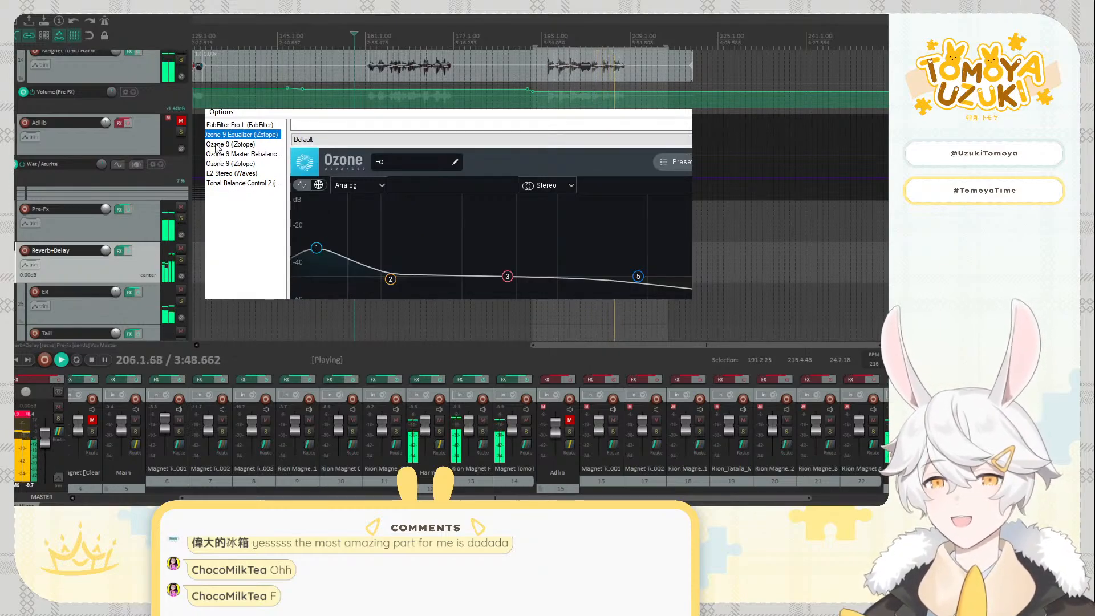
Activate the master effects and check the mix in Tonal Balance Control 2, restarting playback from about bar 158 before stopping
click(227, 184)
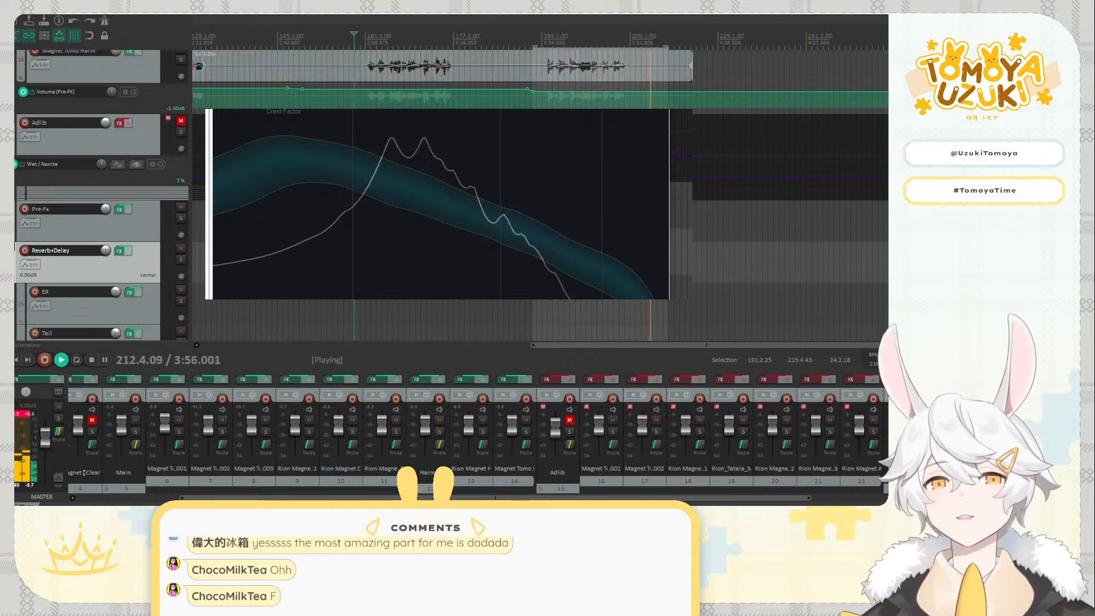
key(space)
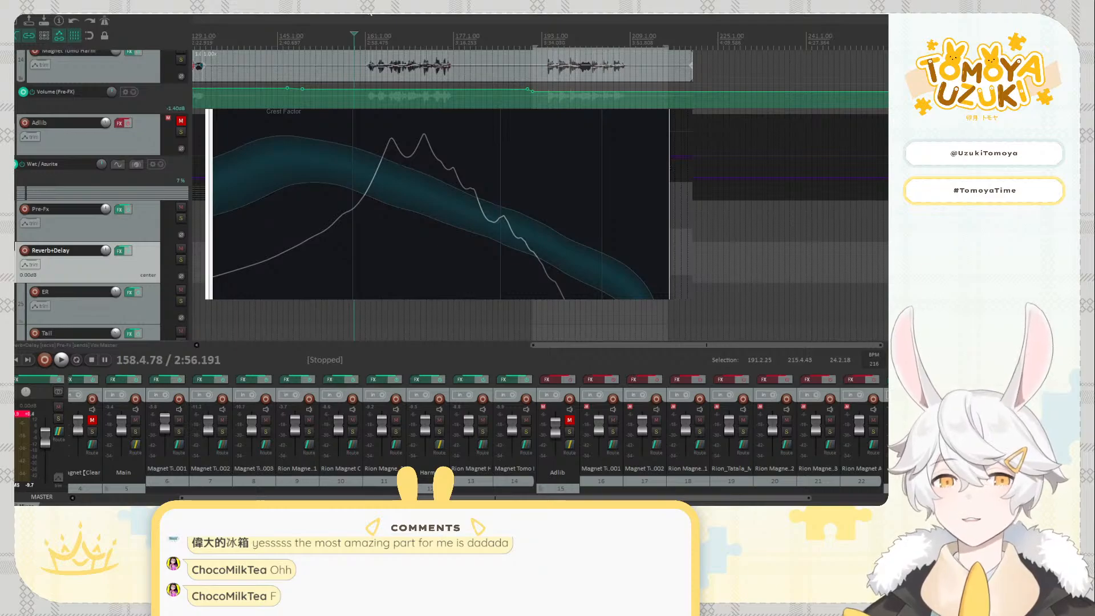
key(space)
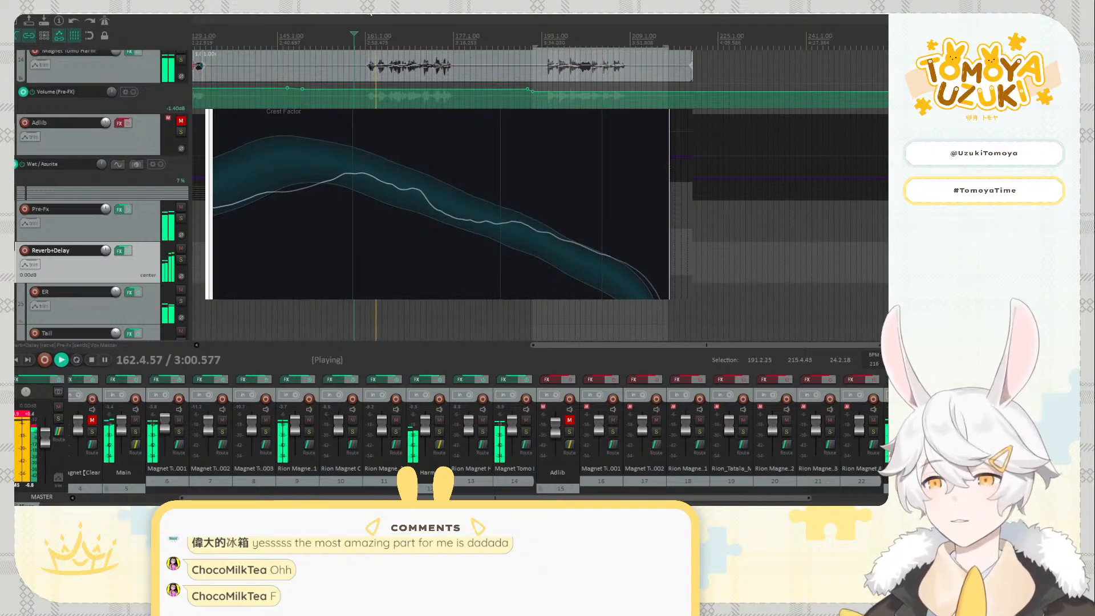
key(space)
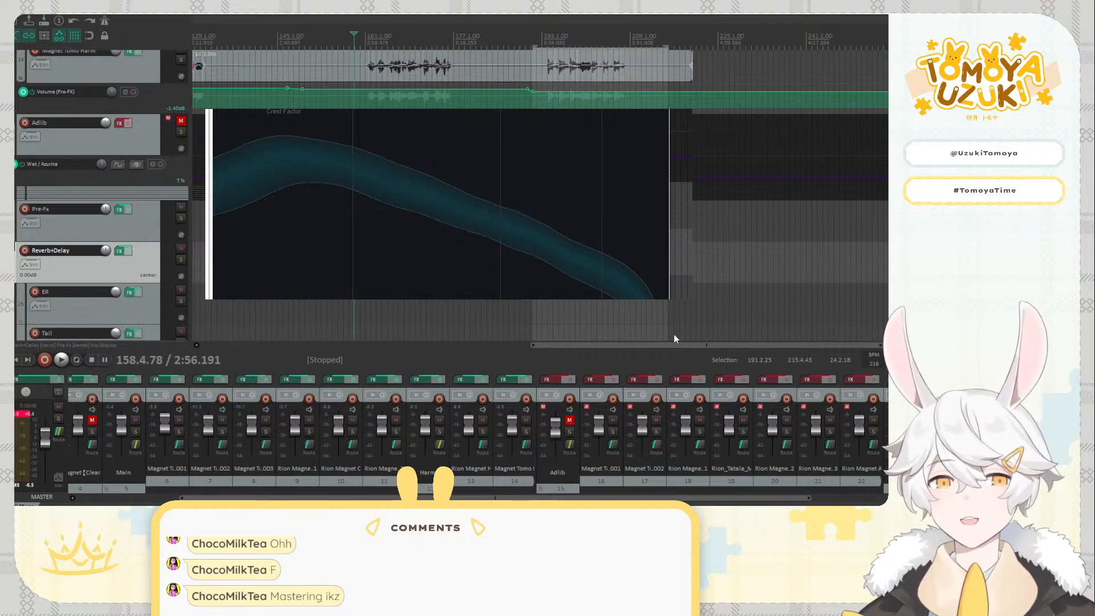
Look over the target genres in Tonal Balance Control 2, keeping Pop, and shift the effects window down slightly
click(523, 109)
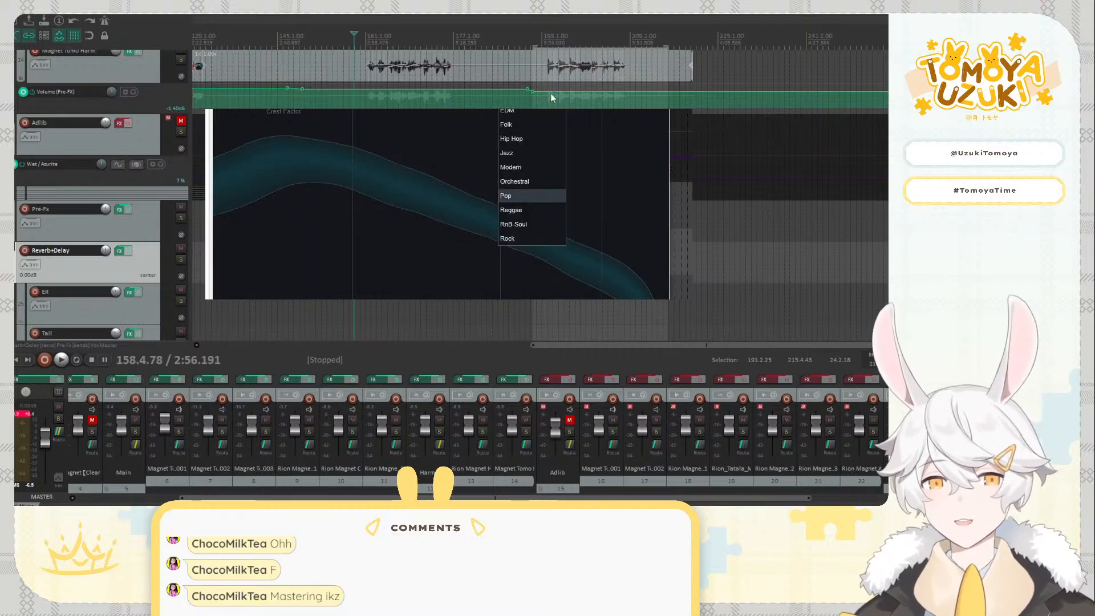
drag(413, 43, 411, 62)
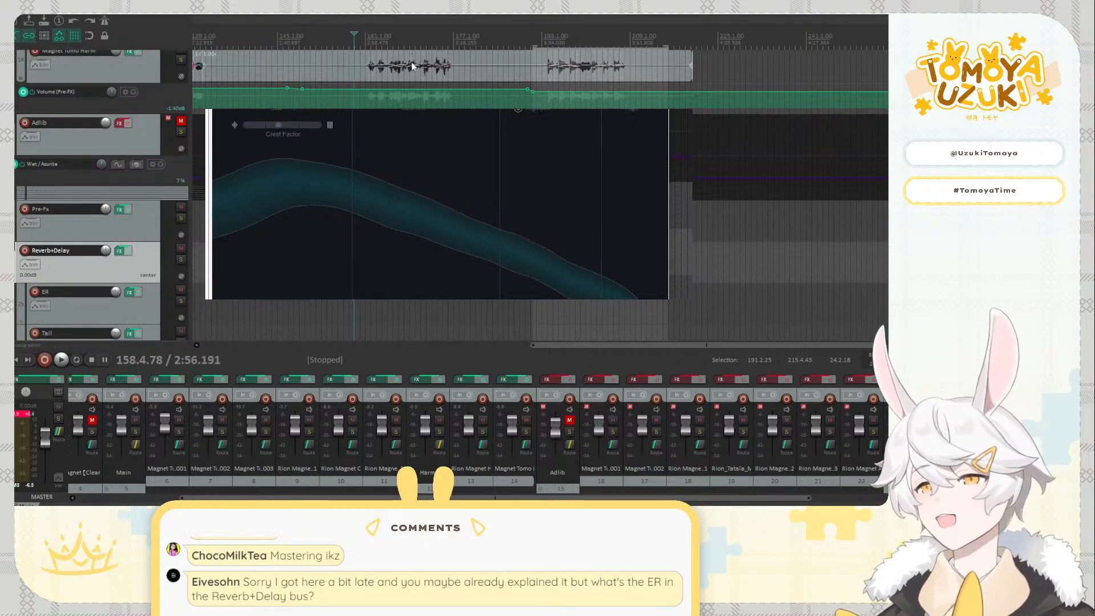
click(524, 110)
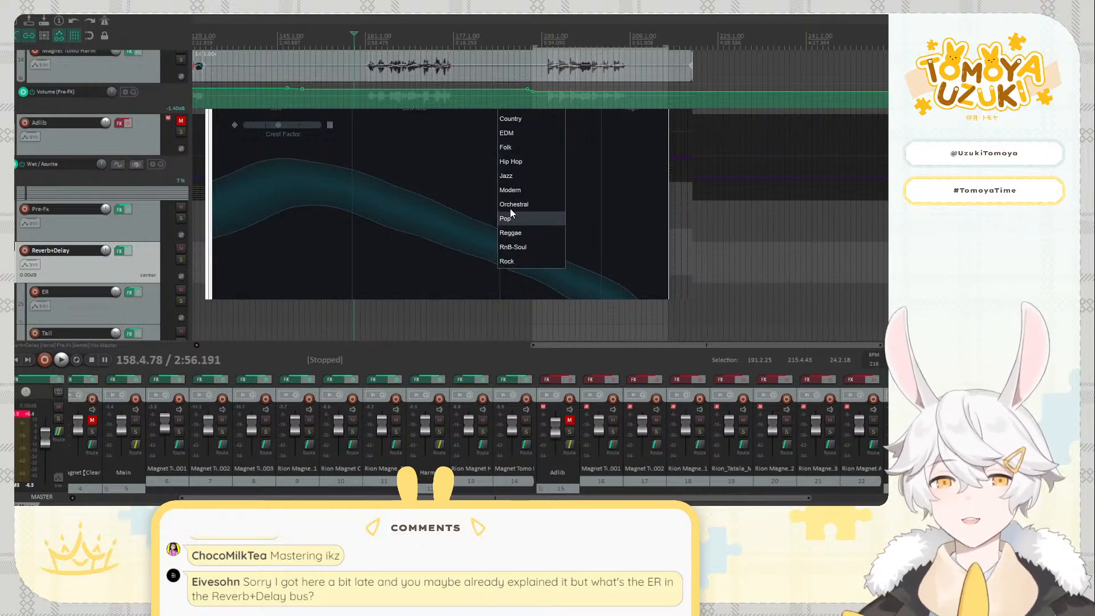
click(460, 192)
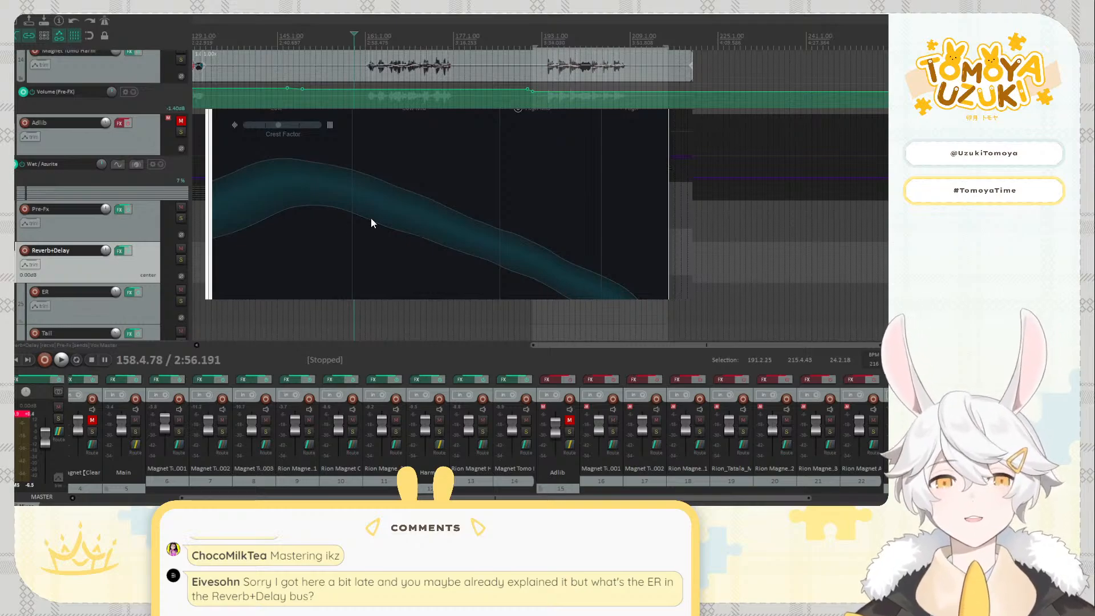
Play from about bar 158, examine the master's Ozone 9 Equalizer curve, and return to Tonal Balance Control 2, repositioning its window
key(space)
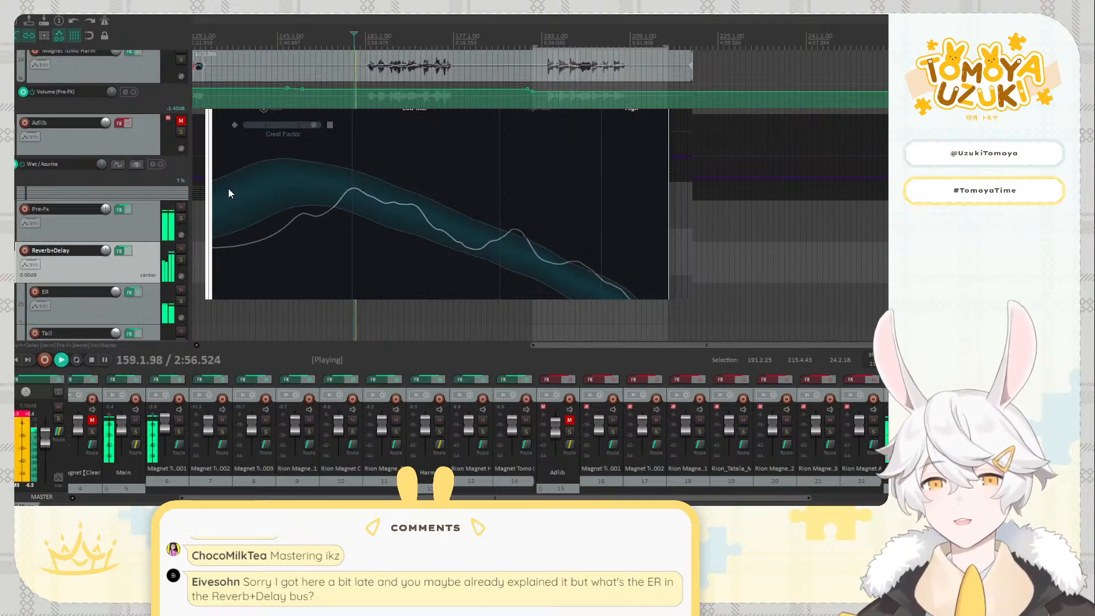
click(240, 95)
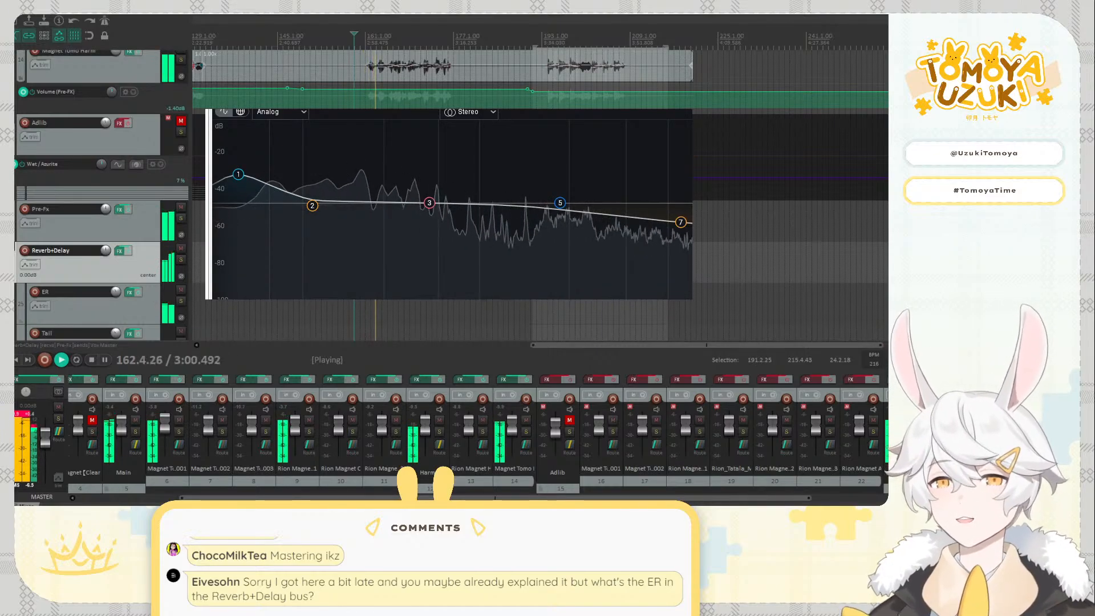
click(182, 109)
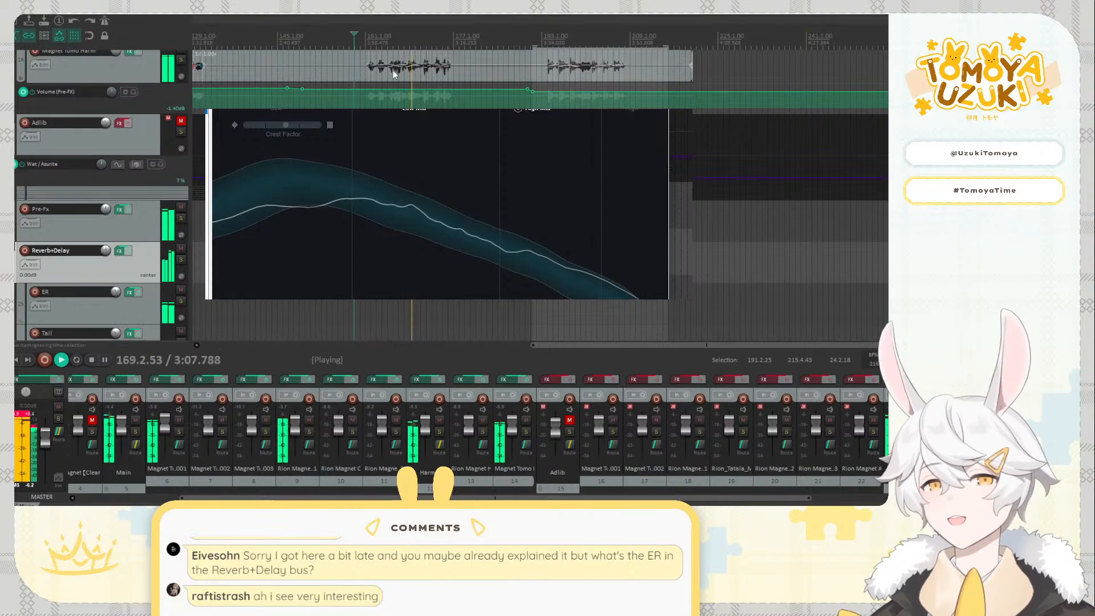
drag(369, 60, 320, 29)
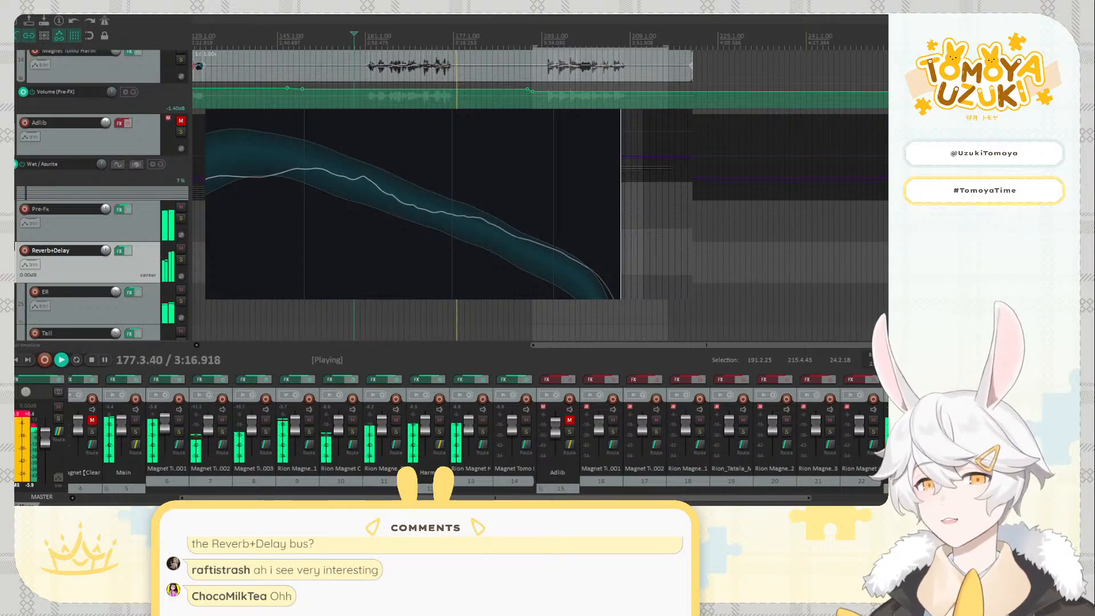
Stop playback, close the master effects window and open the ER track's Renaissance Reverb
key(space)
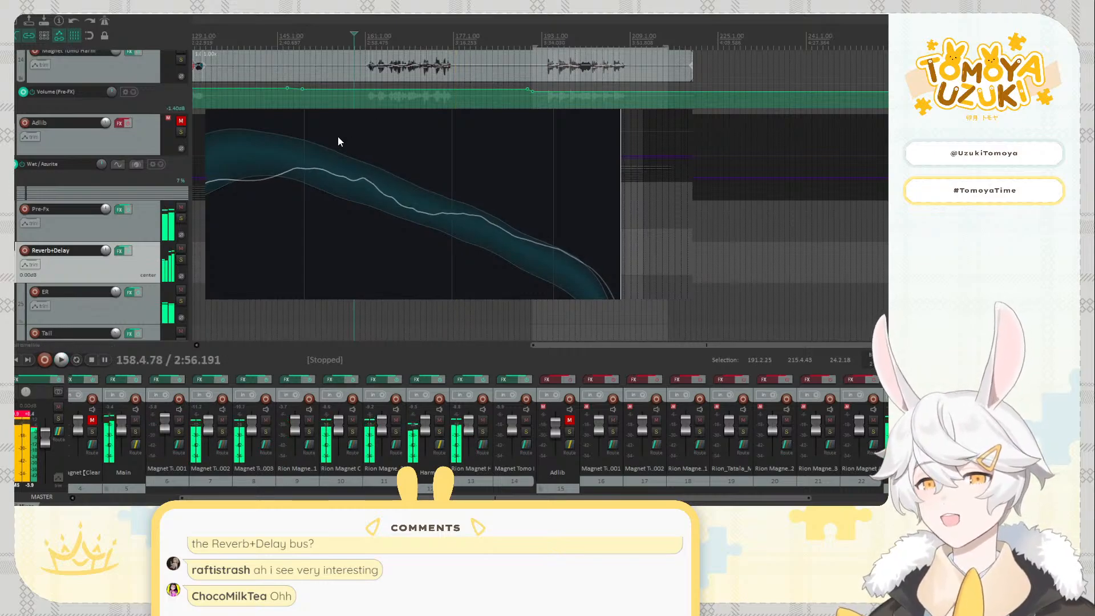
click(644, 36)
click(129, 292)
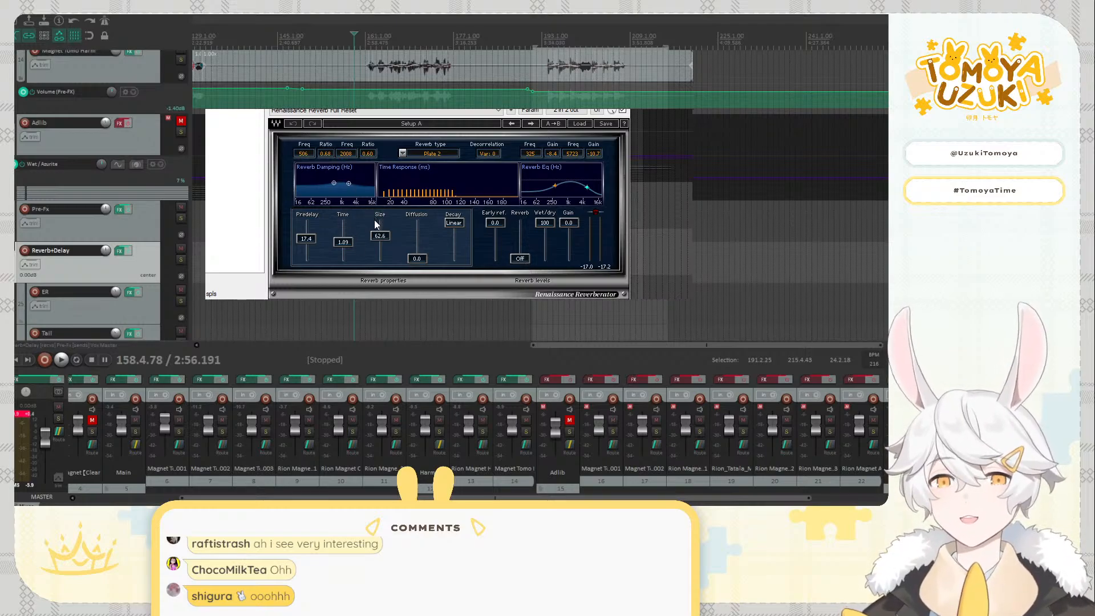
Solo the ER track and add the Tail track during playback from about bar 158, stopping and clearing the solos after listening
click(180, 307)
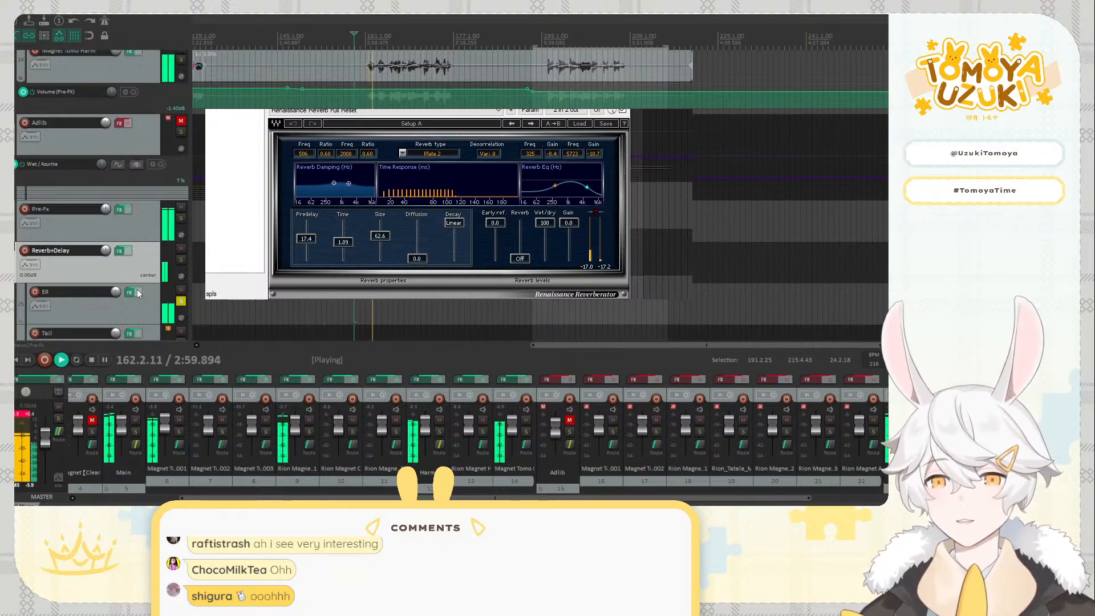
scroll(181, 292, down, 1)
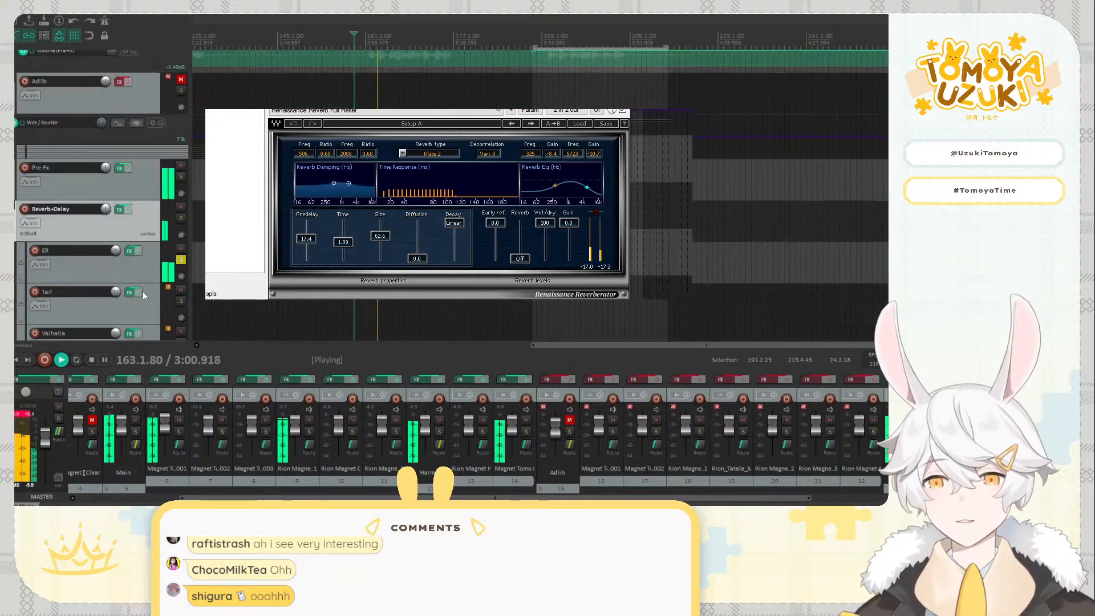
click(181, 301)
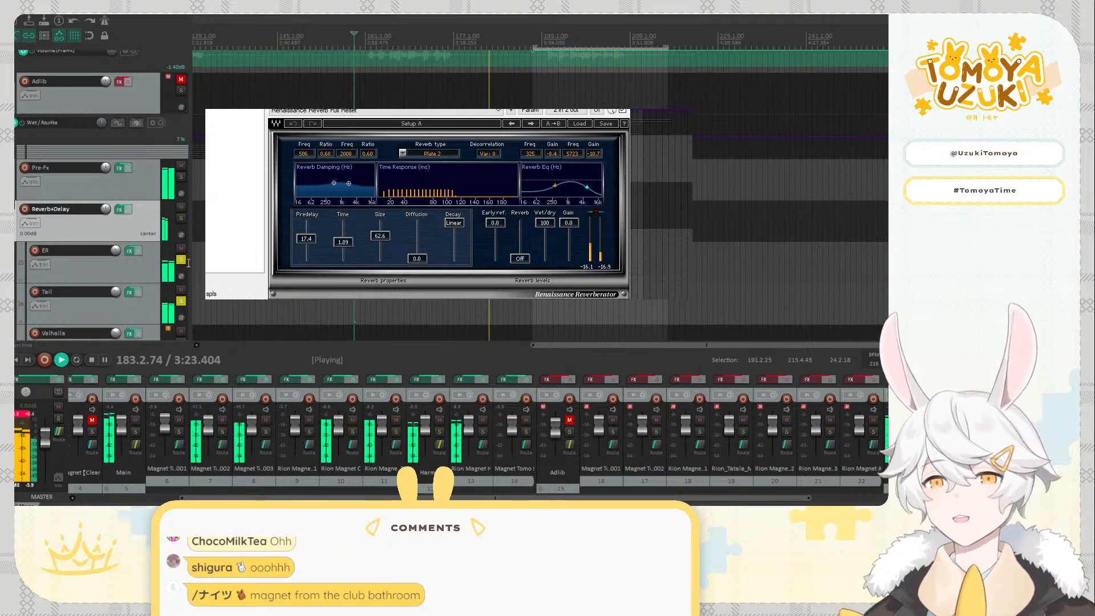
key(space)
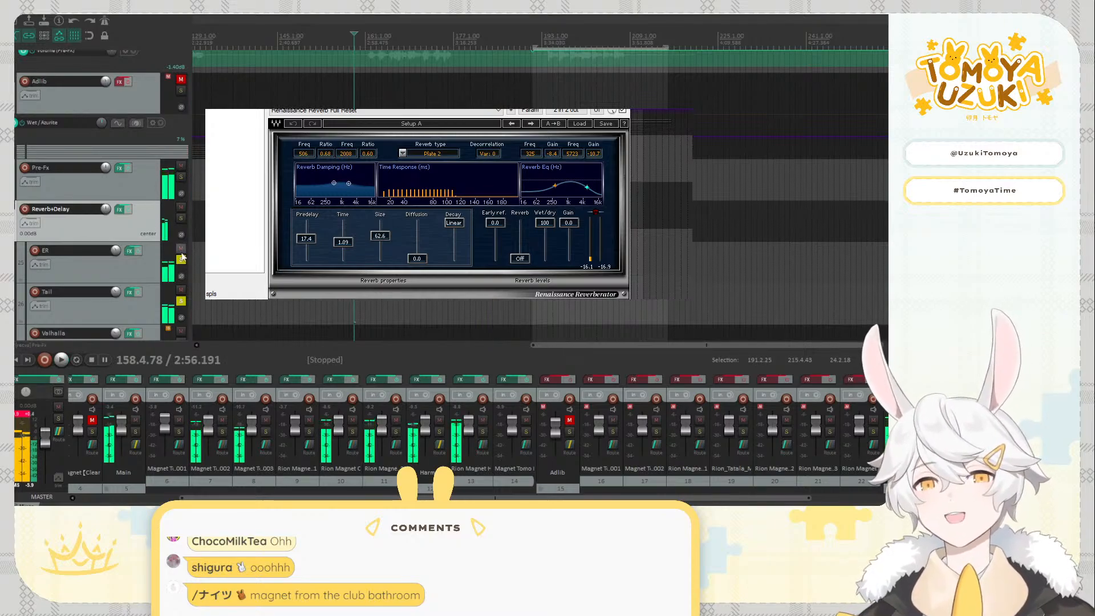
click(181, 260)
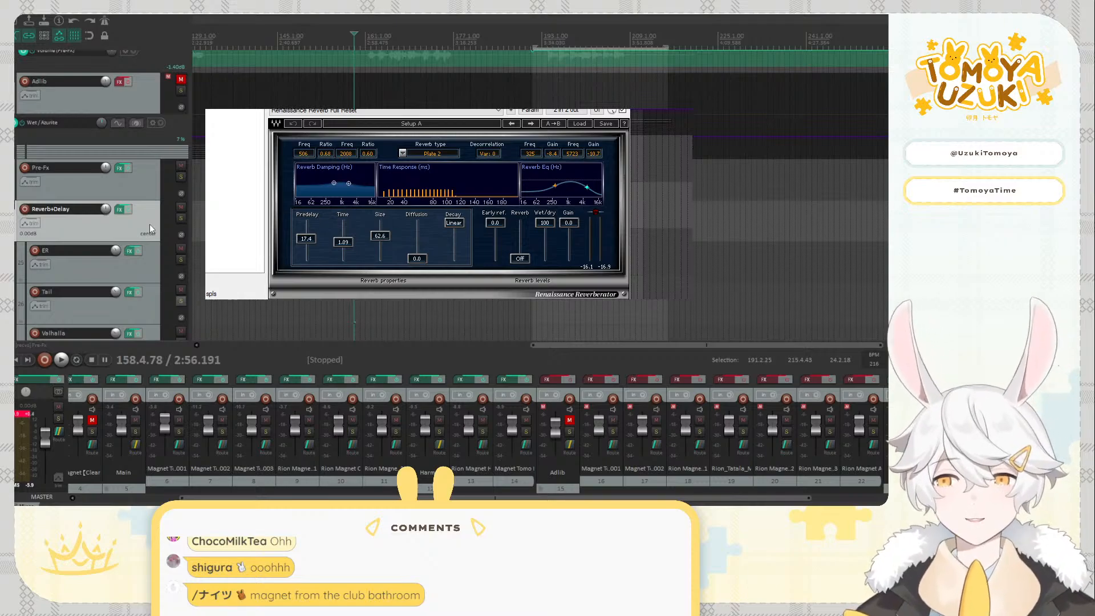
Close the reverb, reopen the master's Ozone 9 Equalizer and set band 4 to 9575 Hz, -2.7 dB, Q 0.7
click(649, 101)
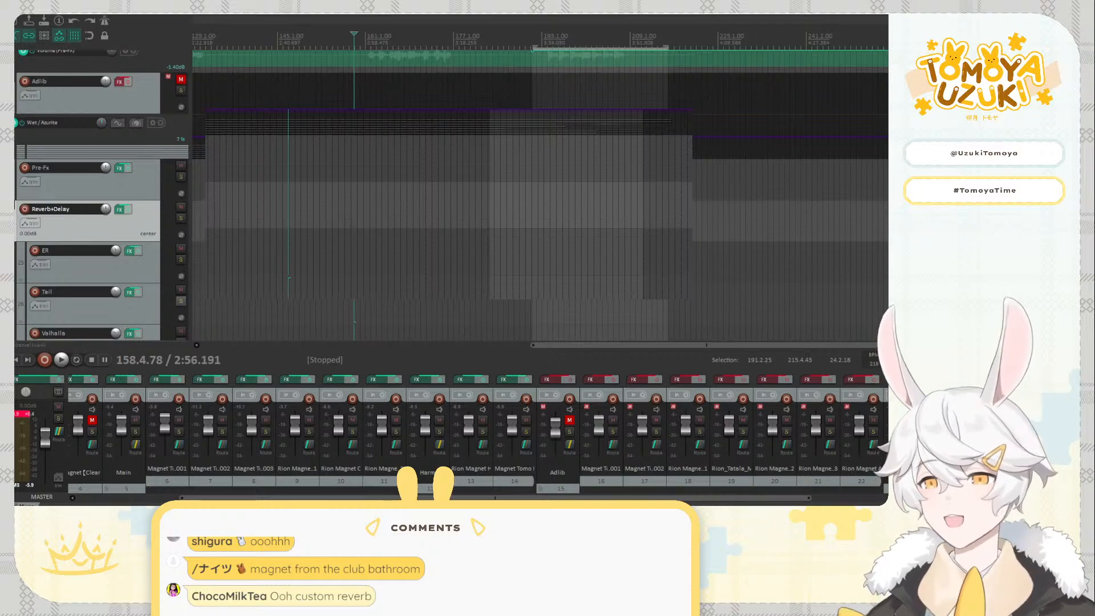
click(36, 381)
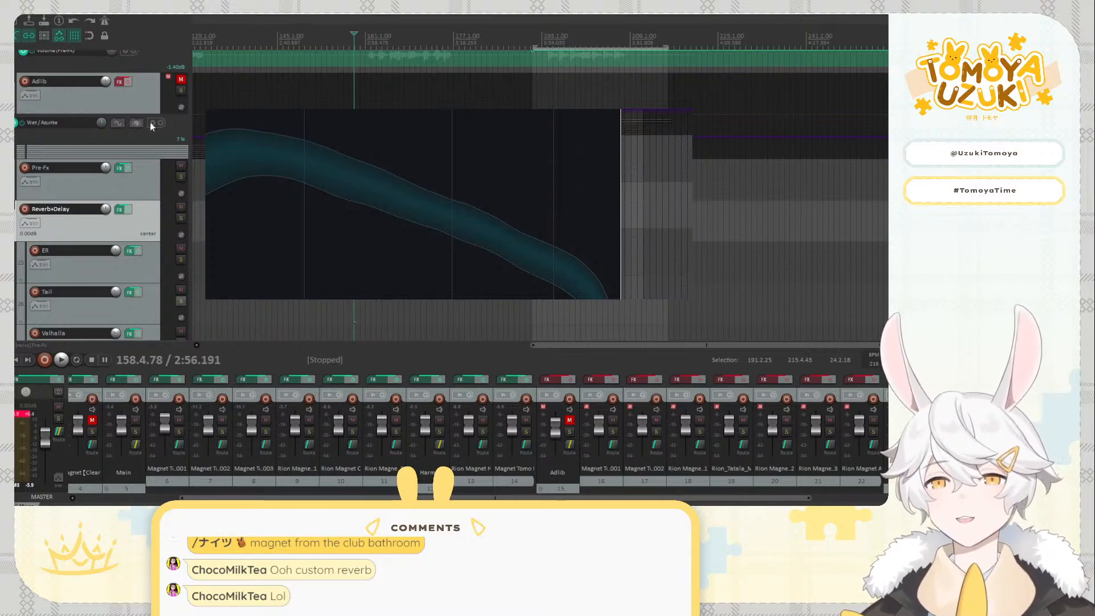
click(567, 182)
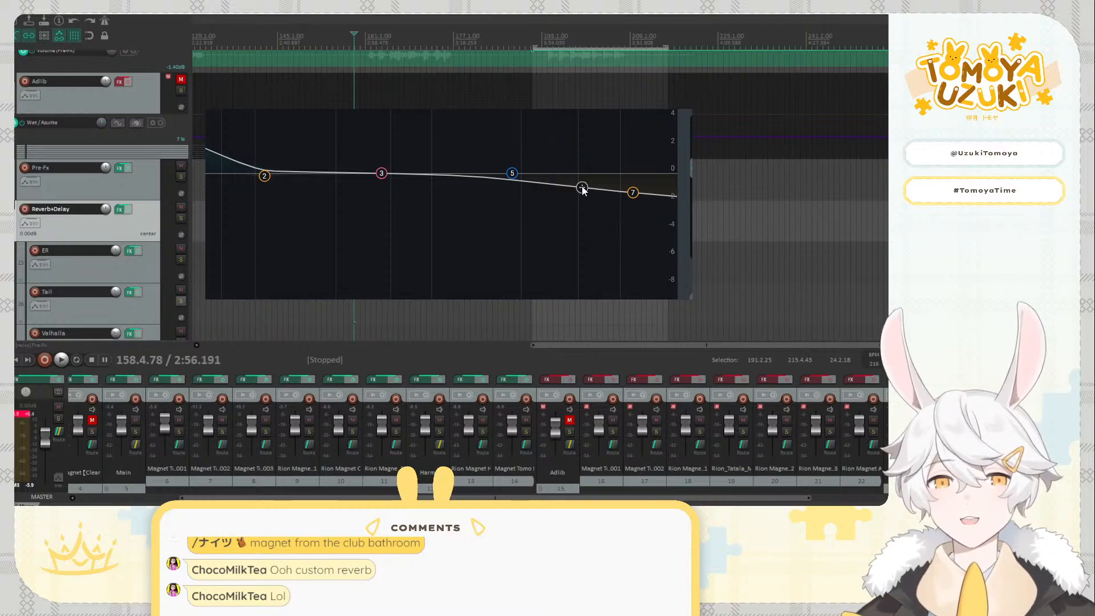
drag(582, 188, 584, 197)
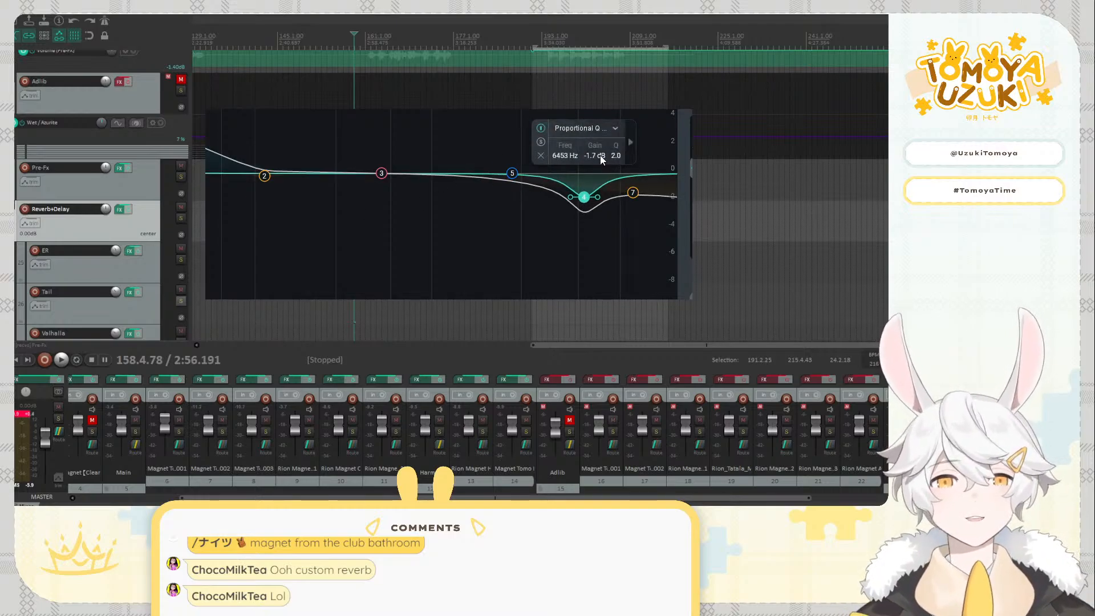
drag(598, 199, 621, 216)
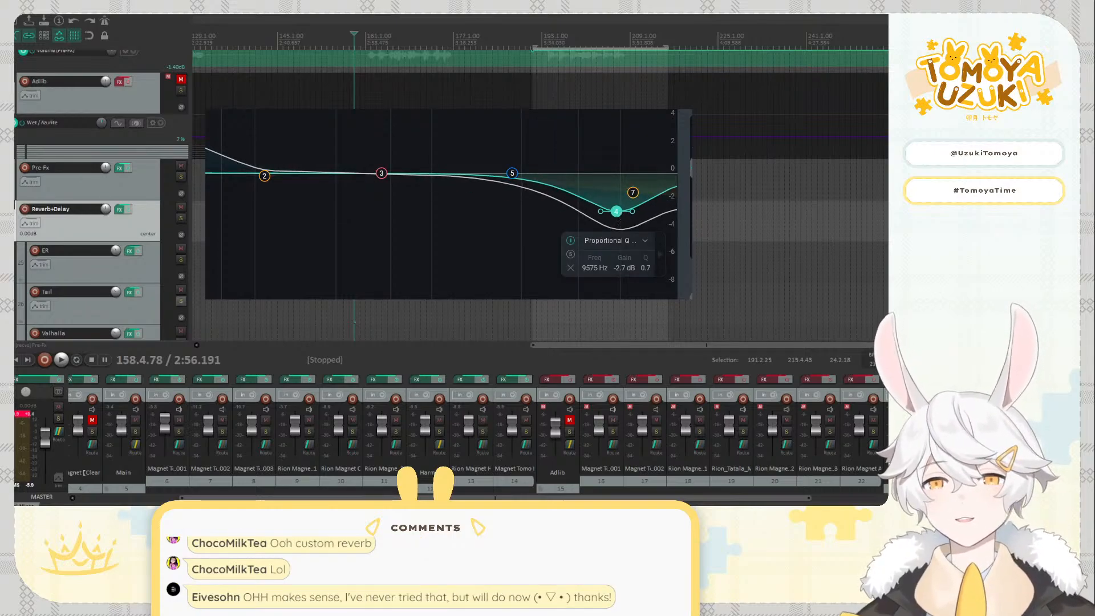
Play the mix, check it in Tonal Balance Control 2, and compare the master Equalizer's band 4 disabled and enabled
key(space)
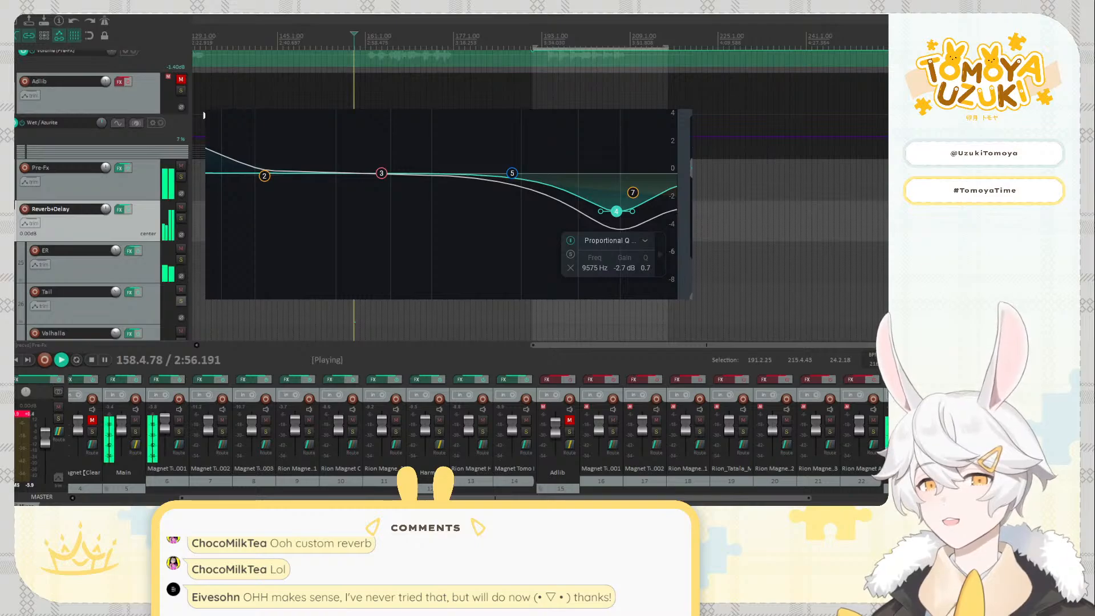
click(205, 116)
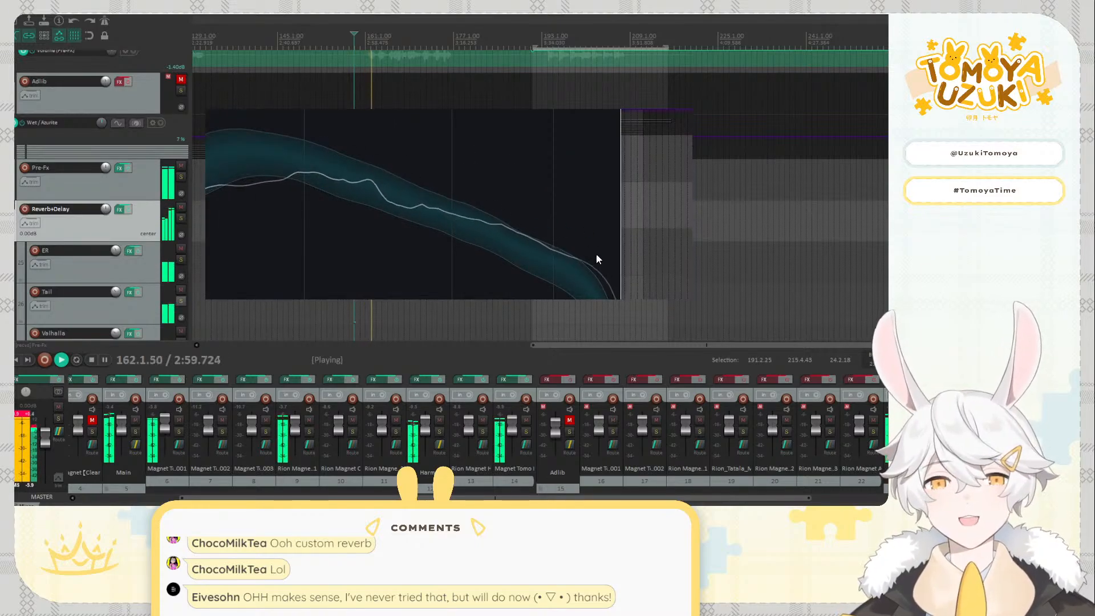
click(192, 68)
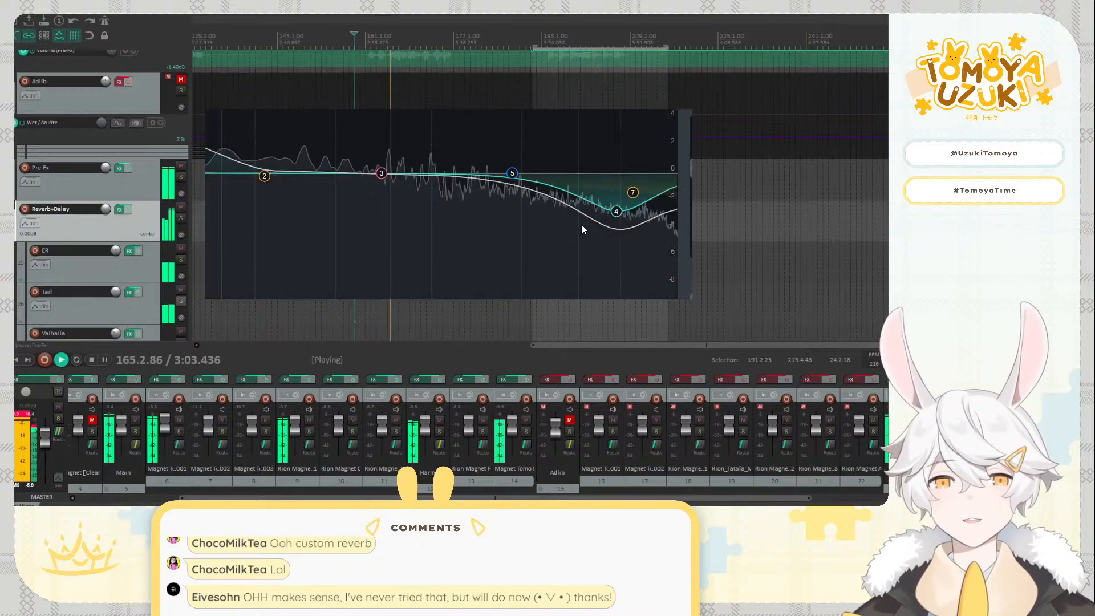
click(616, 212)
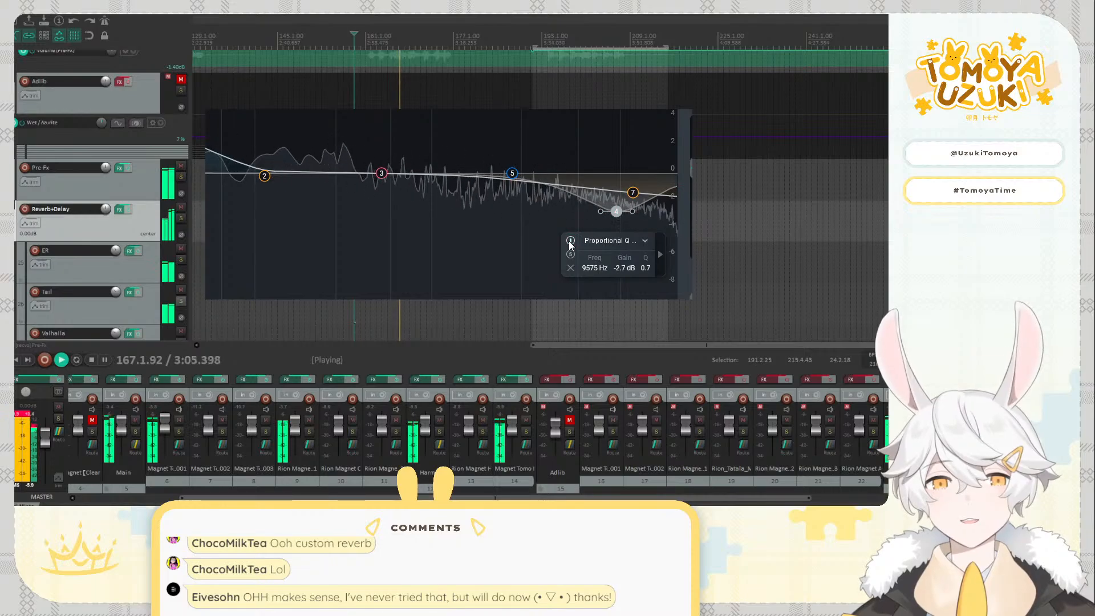
click(570, 240)
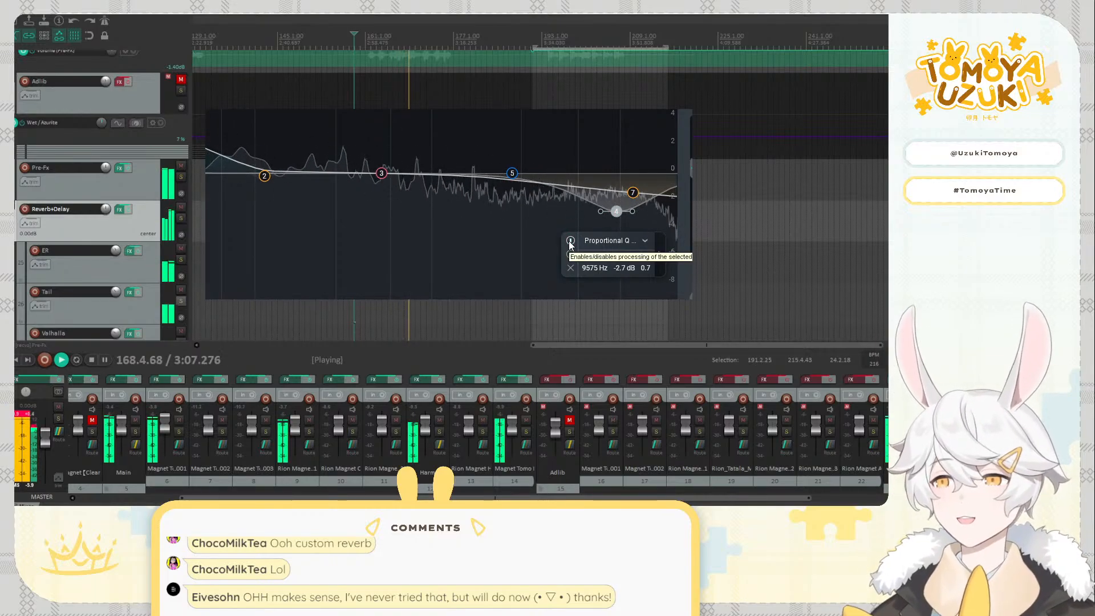
click(570, 241)
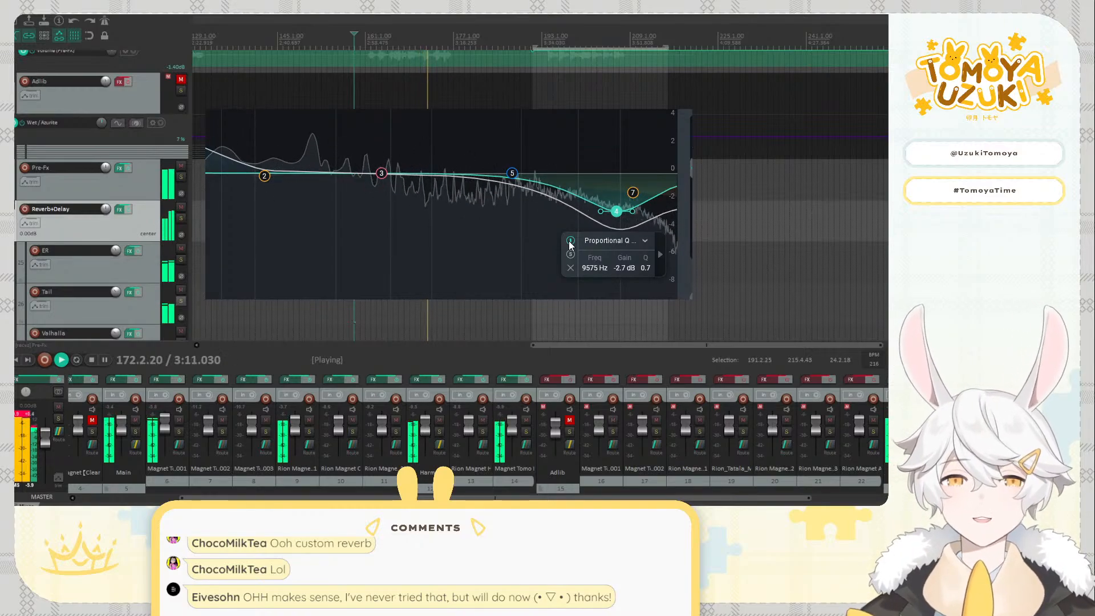
Set the master Equalizer's band 4 to 11383 Hz, -2.1 dB, Q 1.5, toggle its processing and stop playback
drag(618, 217, 619, 199)
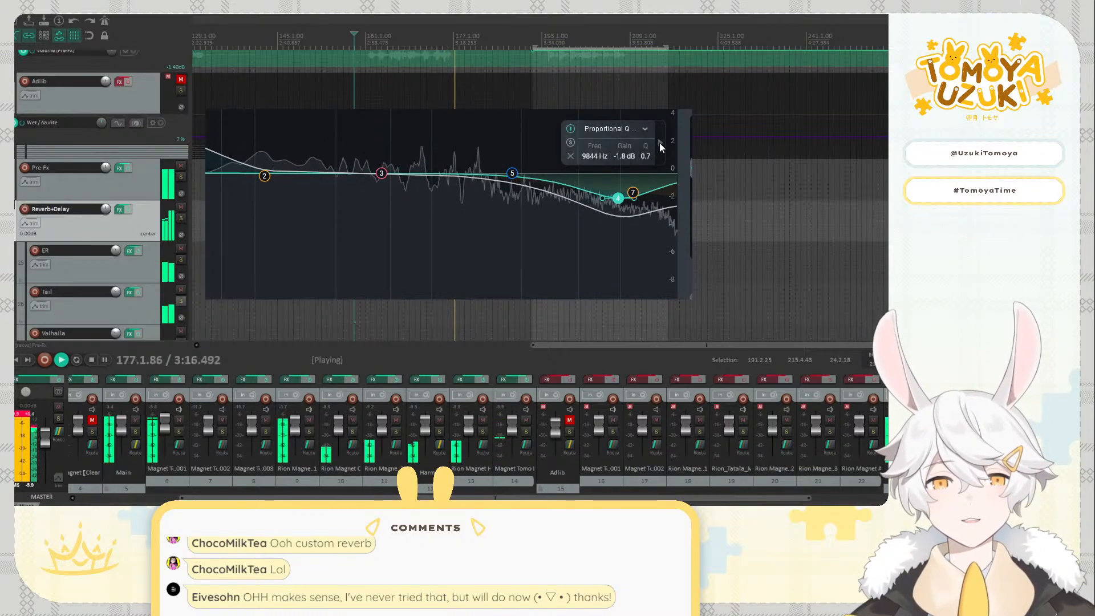
mouse_move(620, 199)
mouse_down()
mouse_move(588, 196)
mouse_move(618, 208)
mouse_move(635, 194)
mouse_move(630, 205)
mouse_up()
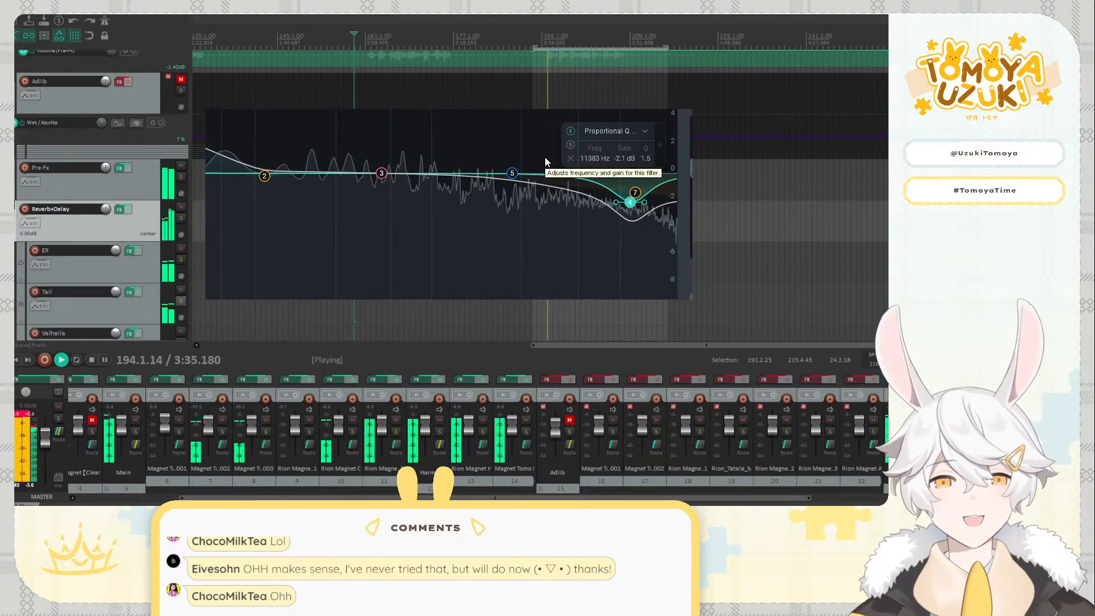
click(571, 132)
key(space)
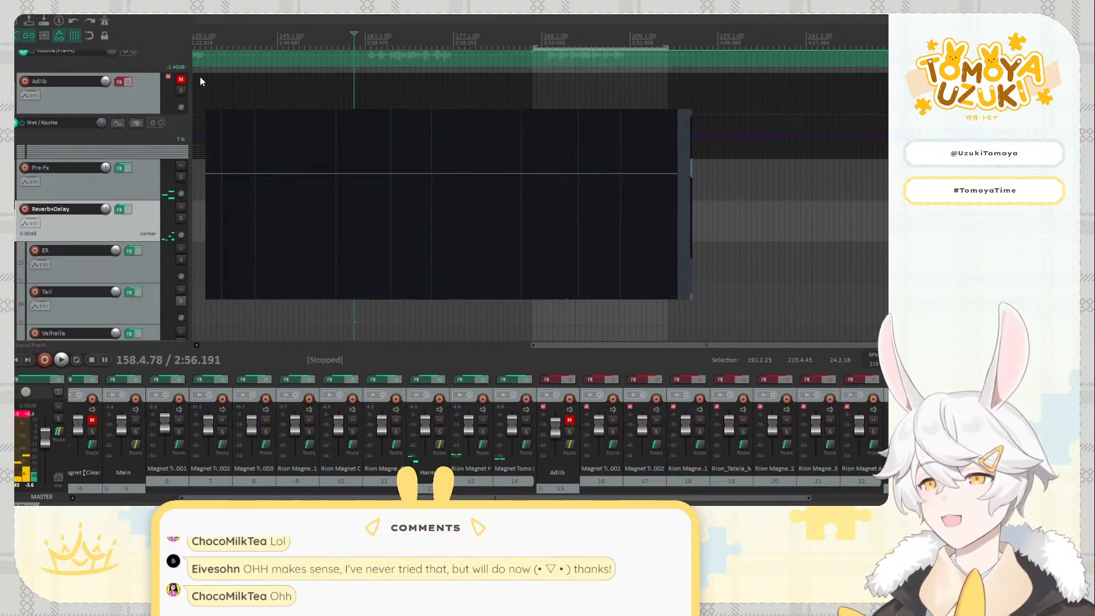
Open the master's Ozone Master Rebalance and watch its spectrum during playback, stopping after listening
click(182, 91)
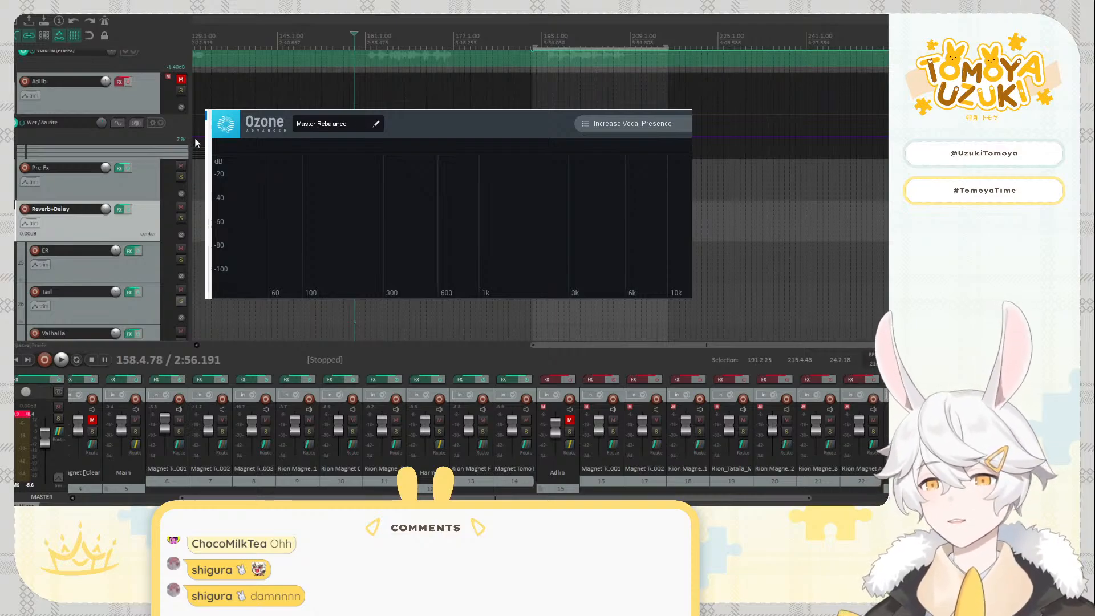
key(space)
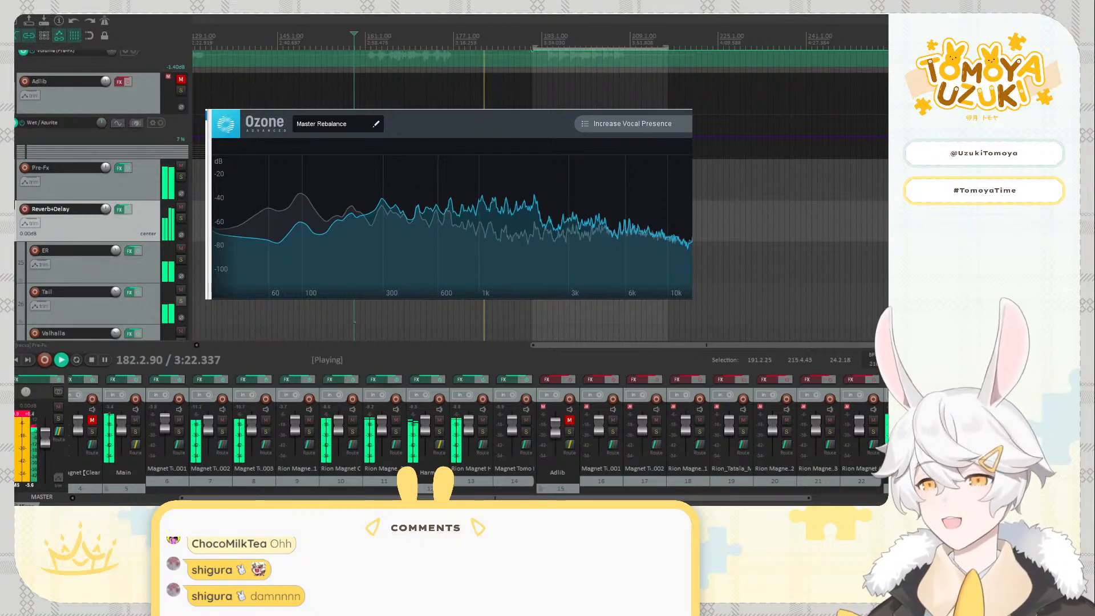
key(space)
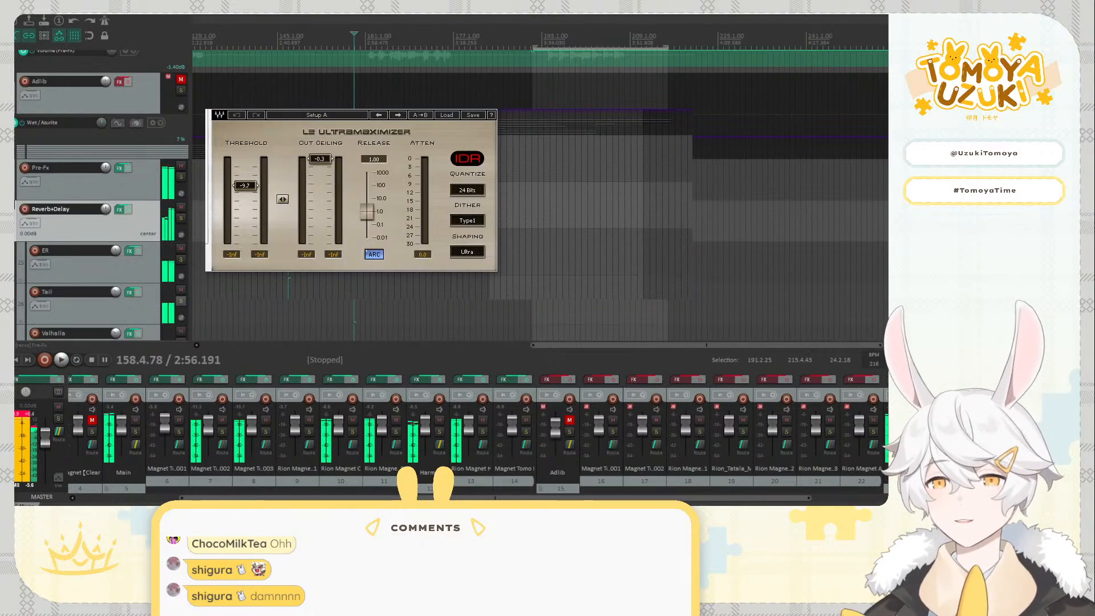
Go from L2 Ultramaximizer through the master chain's Ozone Maximizer to the multi-module Ozone, viewing its Equalizer 1 and Vintage EQ
key(Down)
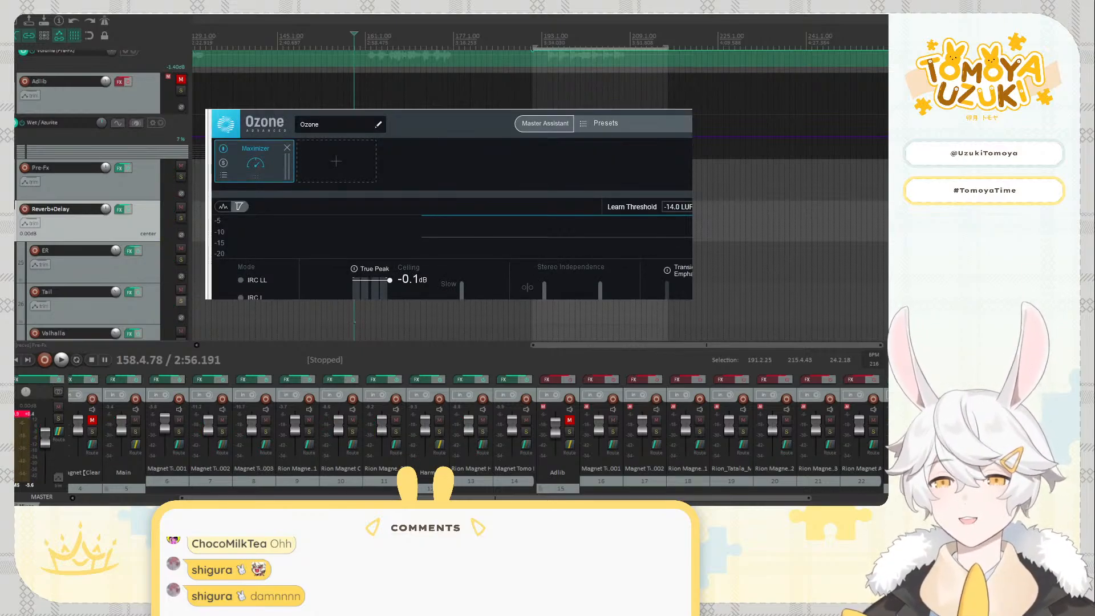
key(Down)
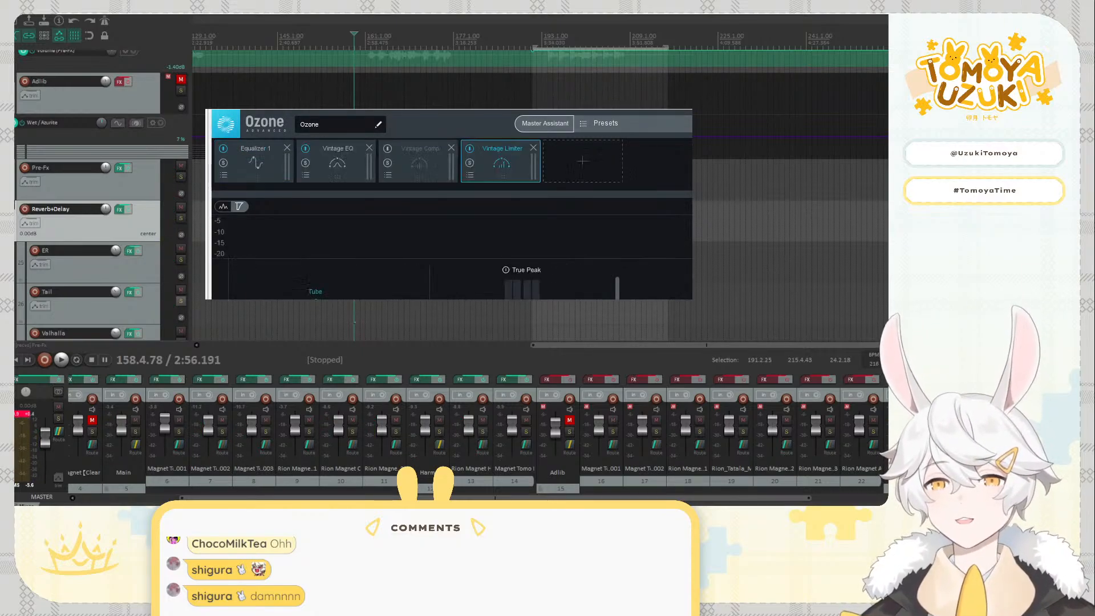
click(261, 177)
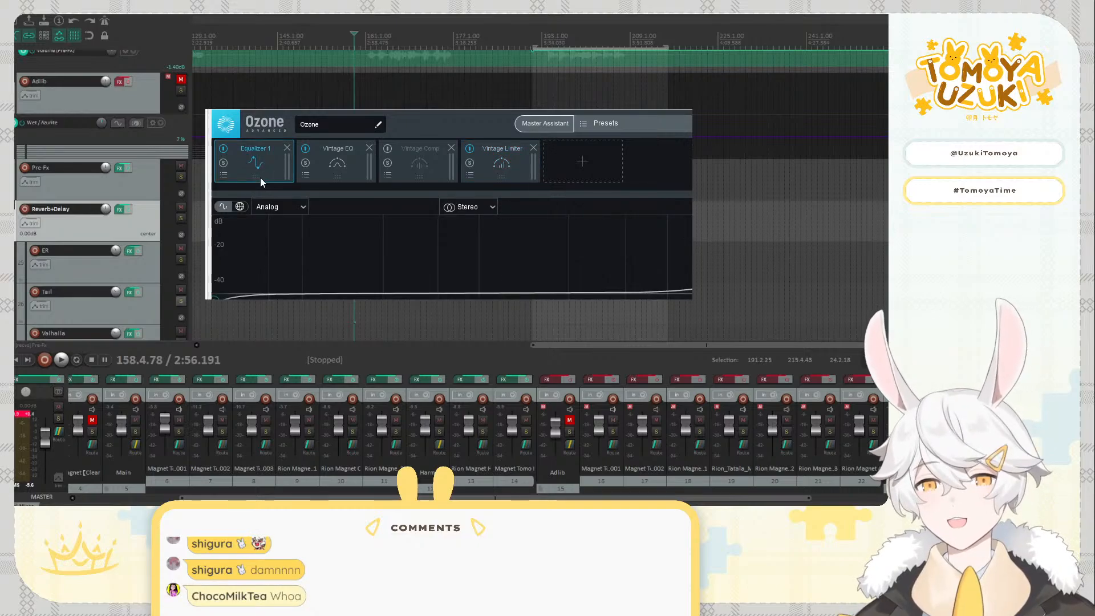
click(321, 175)
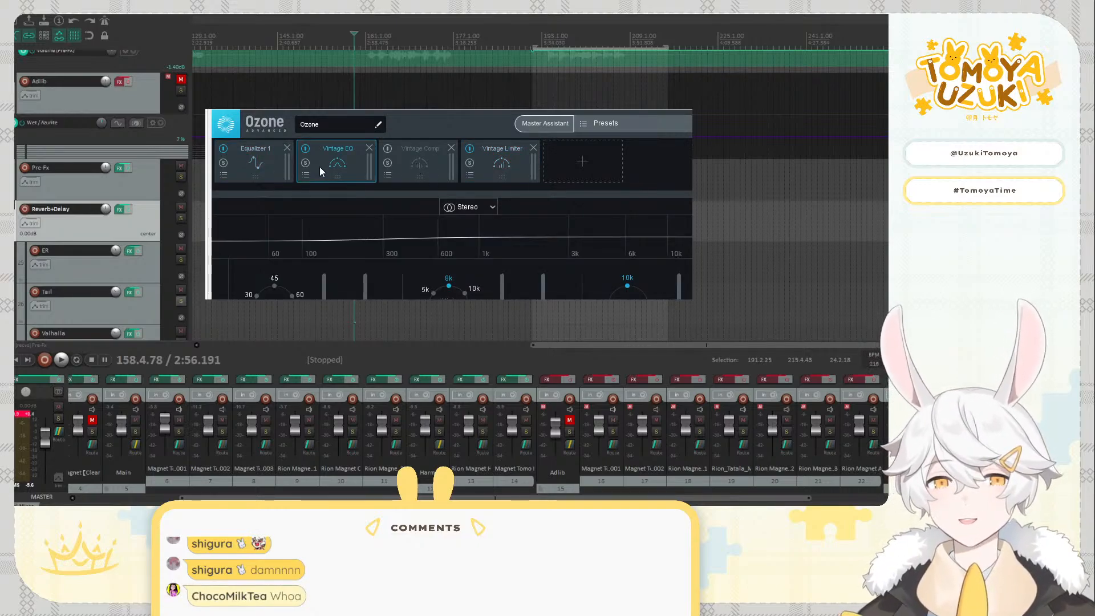
click(262, 172)
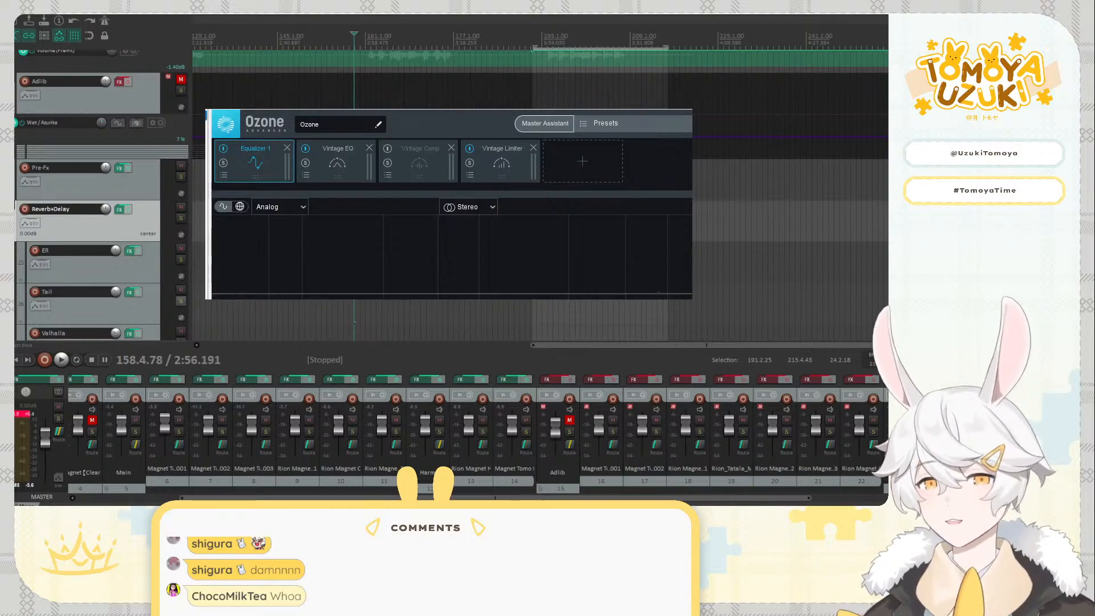
click(190, 135)
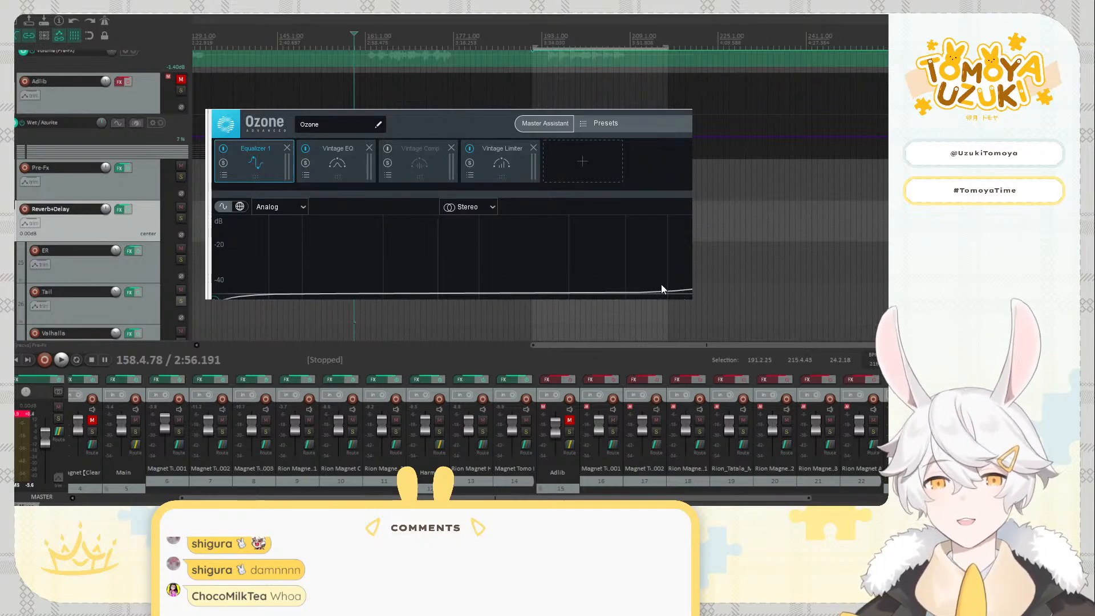
Reposition the Ozone window to examine the Equalizer 1 curve, the Vintage EQ controls and the Vintage Limiter settings
drag(453, 107, 472, 44)
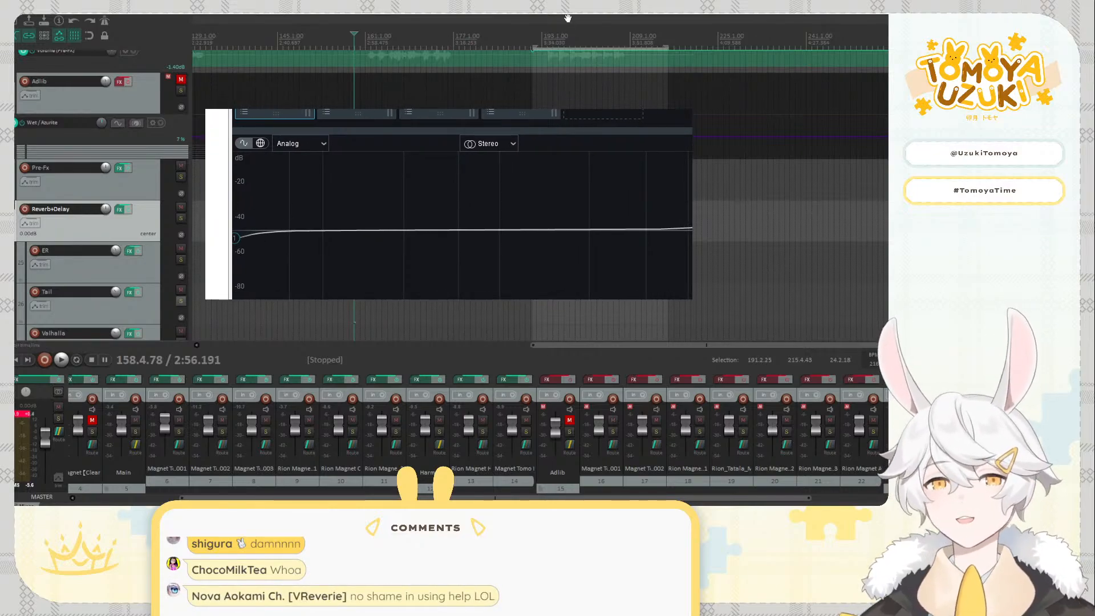
drag(569, 42, 405, 49)
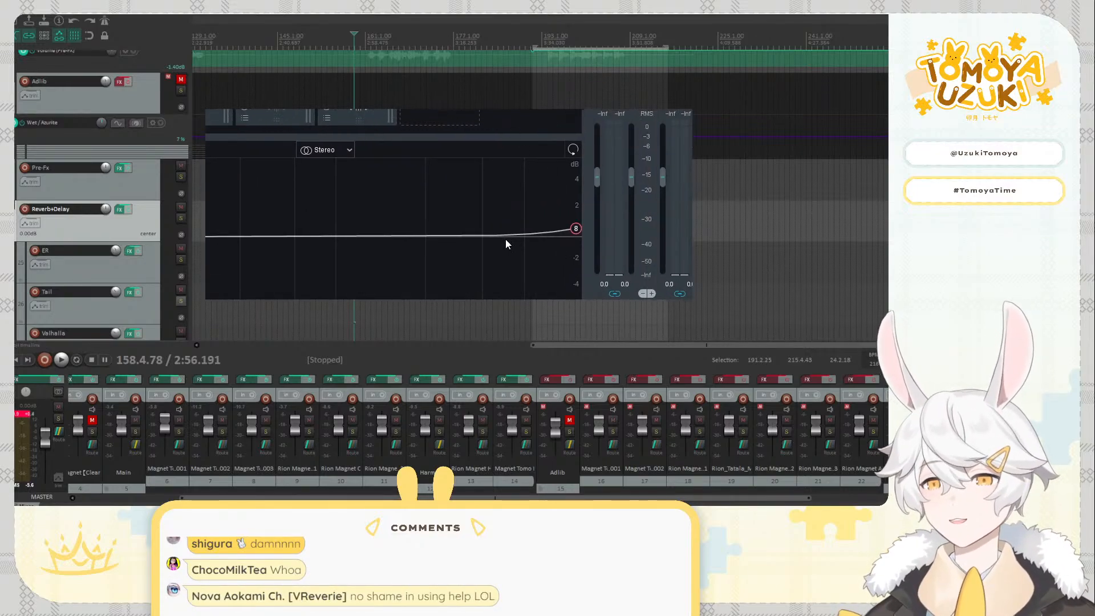
click(207, 117)
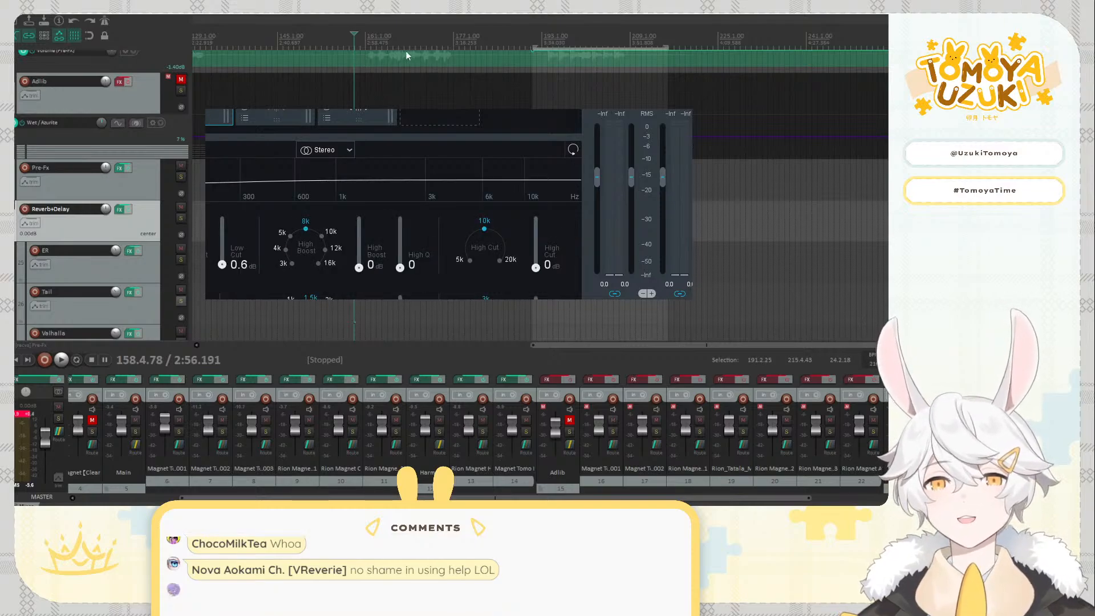
drag(251, 47, 331, 33)
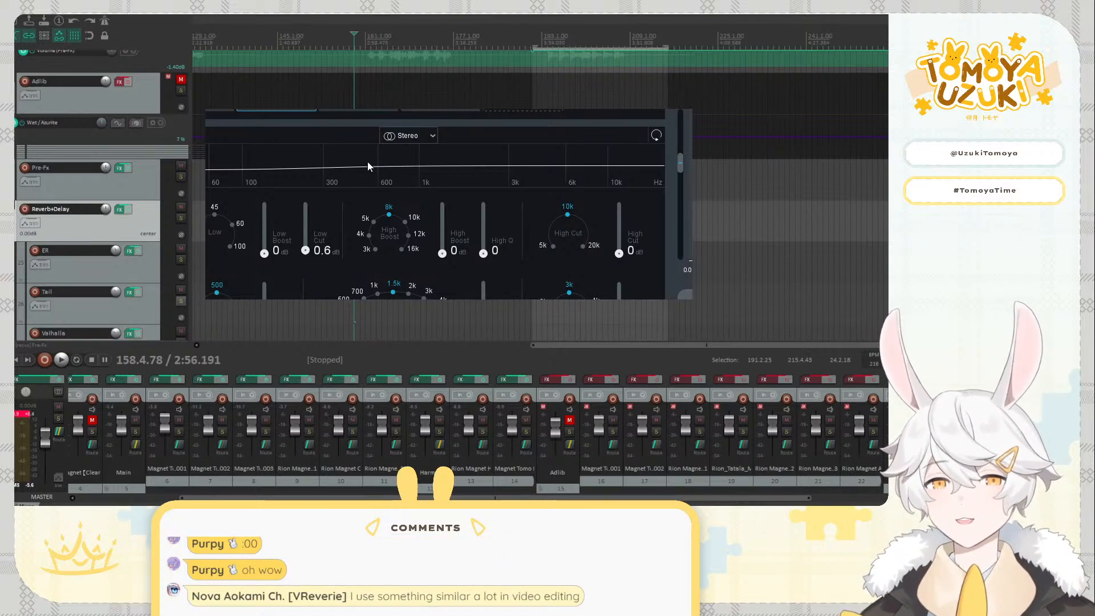
click(441, 100)
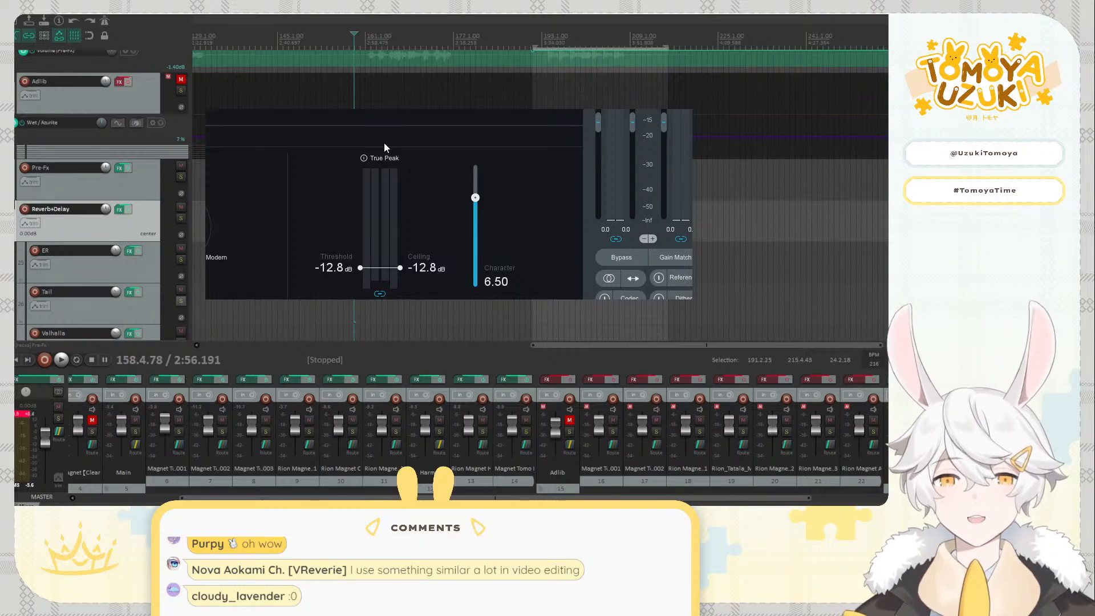
Play the song while viewing Ozone's Vintage Limiter and the Maximizer's threshold, ceiling and character settings, stopping after listening
key(space)
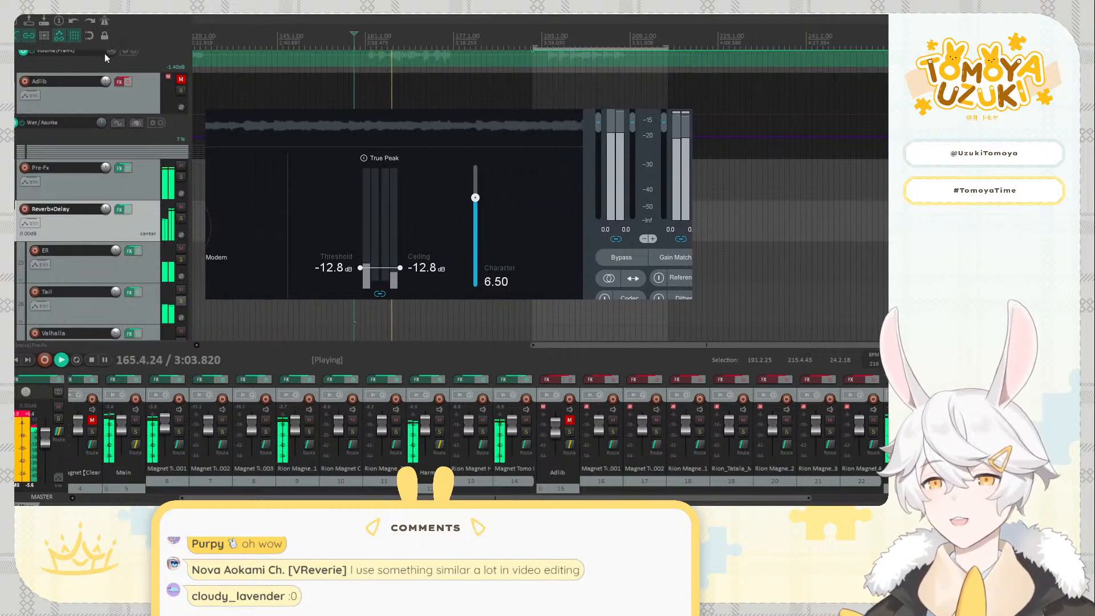
click(476, 125)
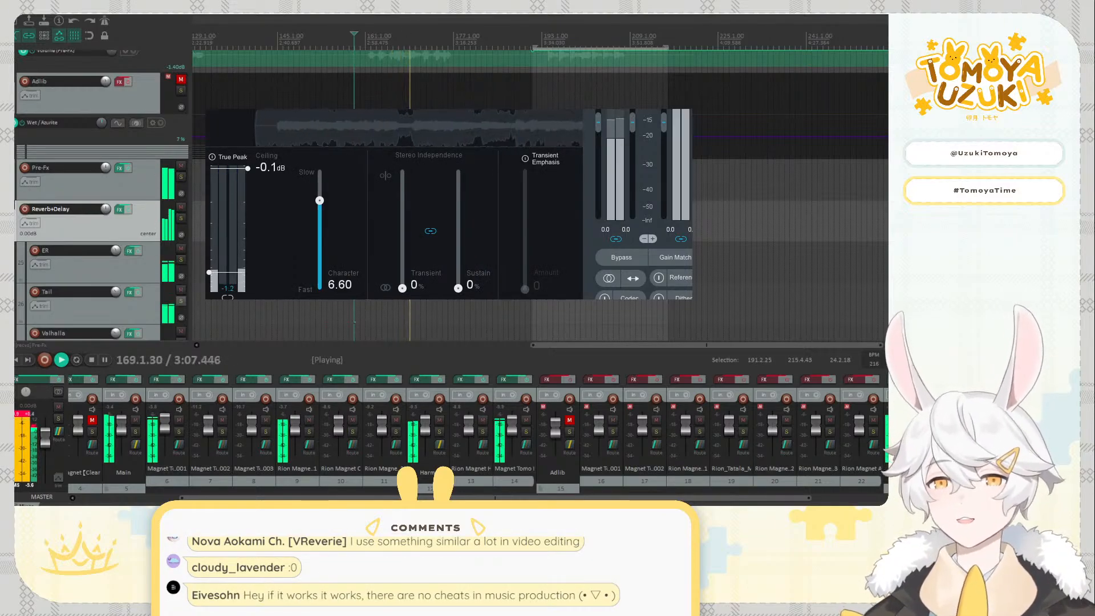
drag(330, 54, 354, 53)
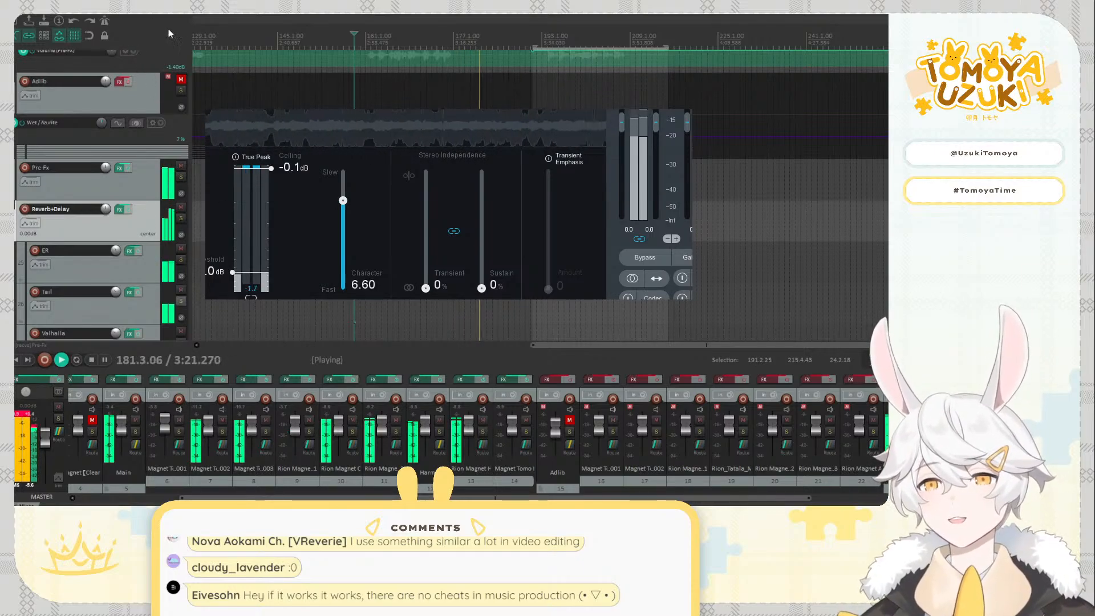
key(space)
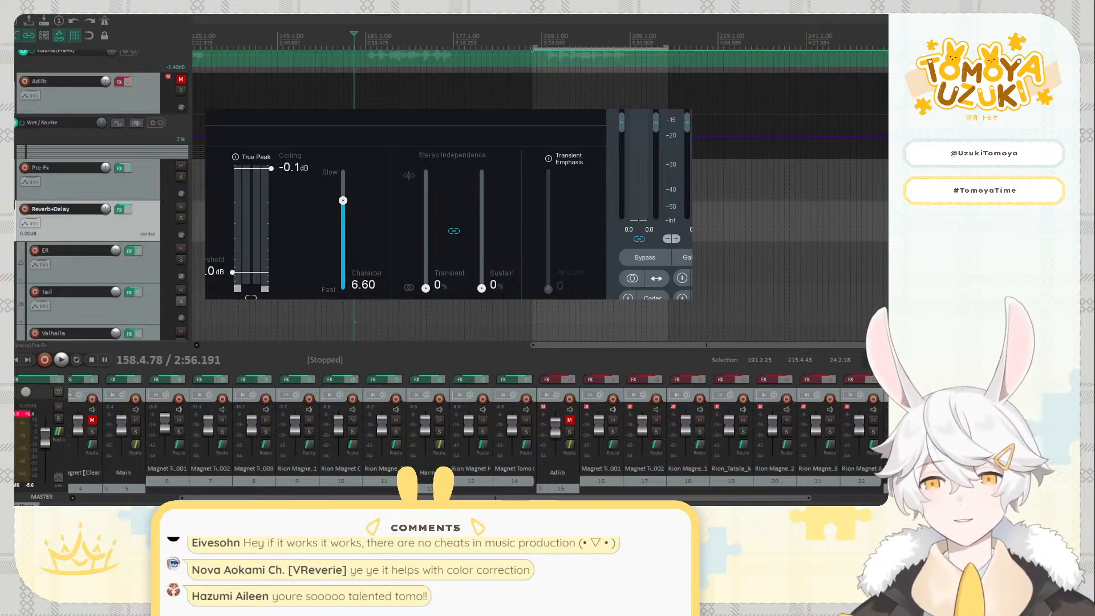
Close the Ozone window, select the Adlib track, and open Trackspacer in the second magnetoff_vocal instrumental track's effects chain
click(682, 37)
scroll(151, 192, up, 5)
scroll(150, 248, up, 3)
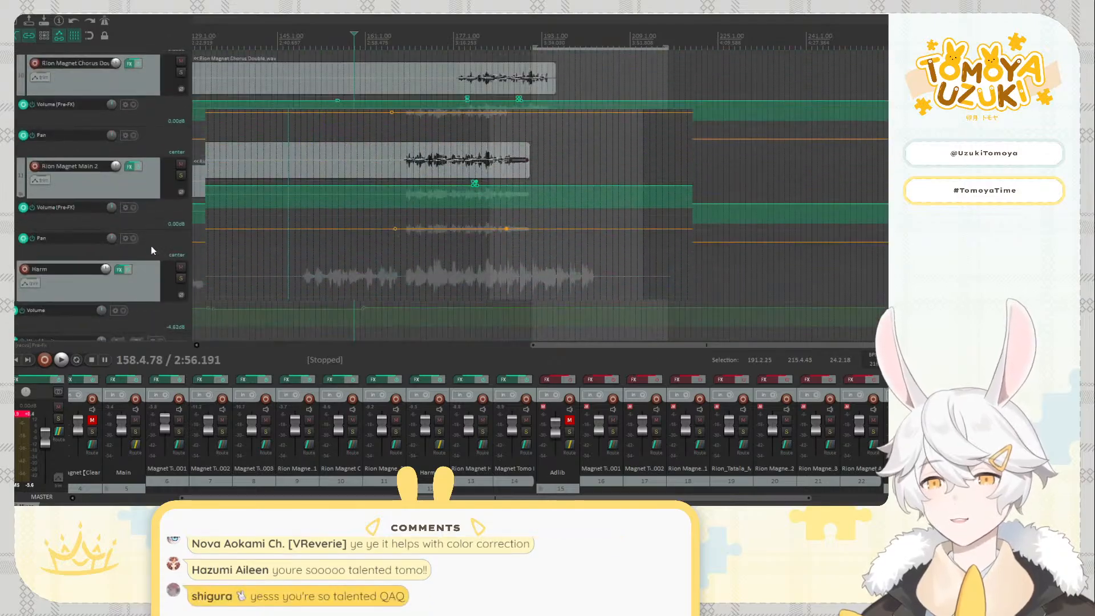
scroll(152, 254, down, 6)
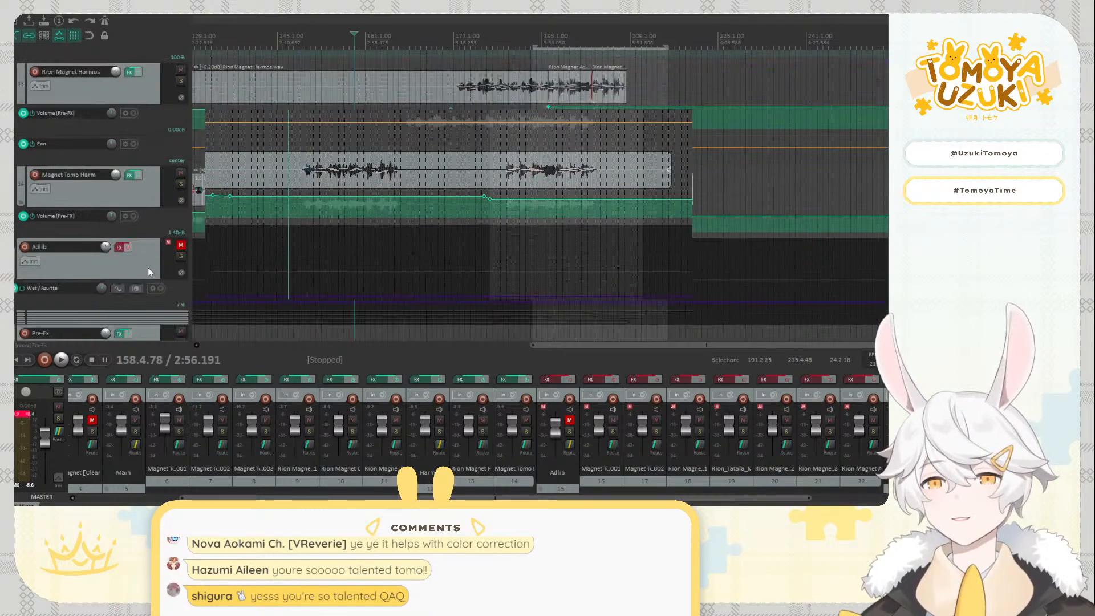
click(149, 262)
scroll(151, 258, up, 15)
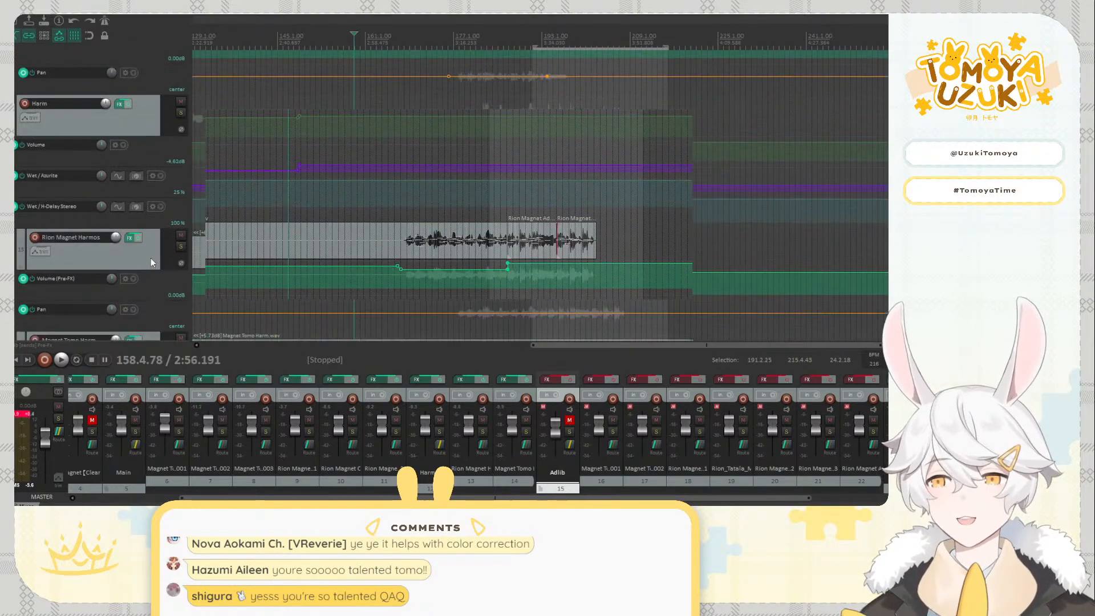
scroll(151, 258, up, 15)
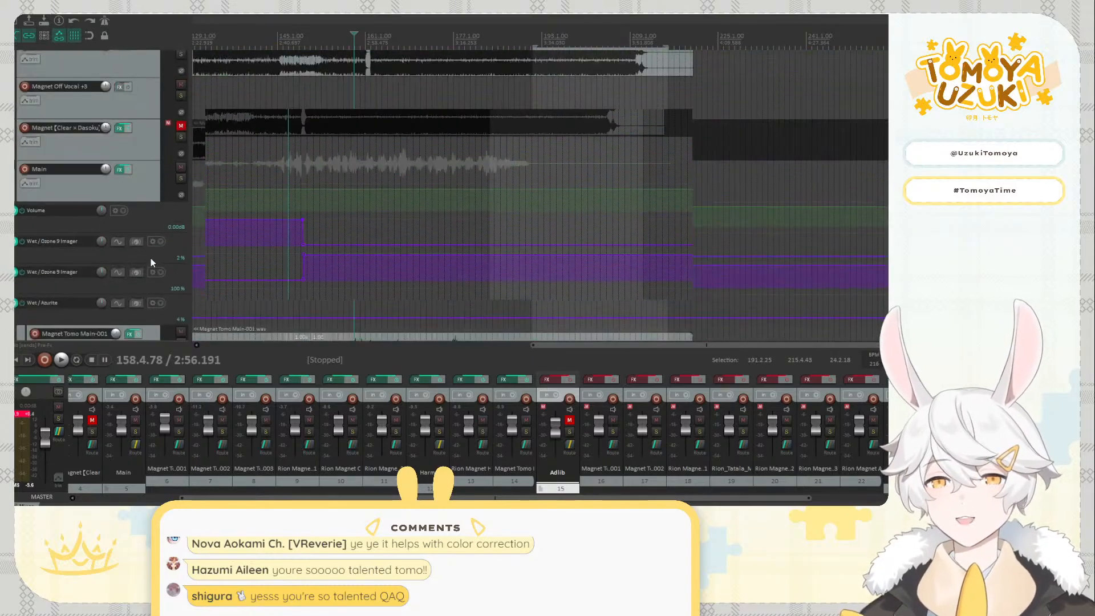
click(127, 105)
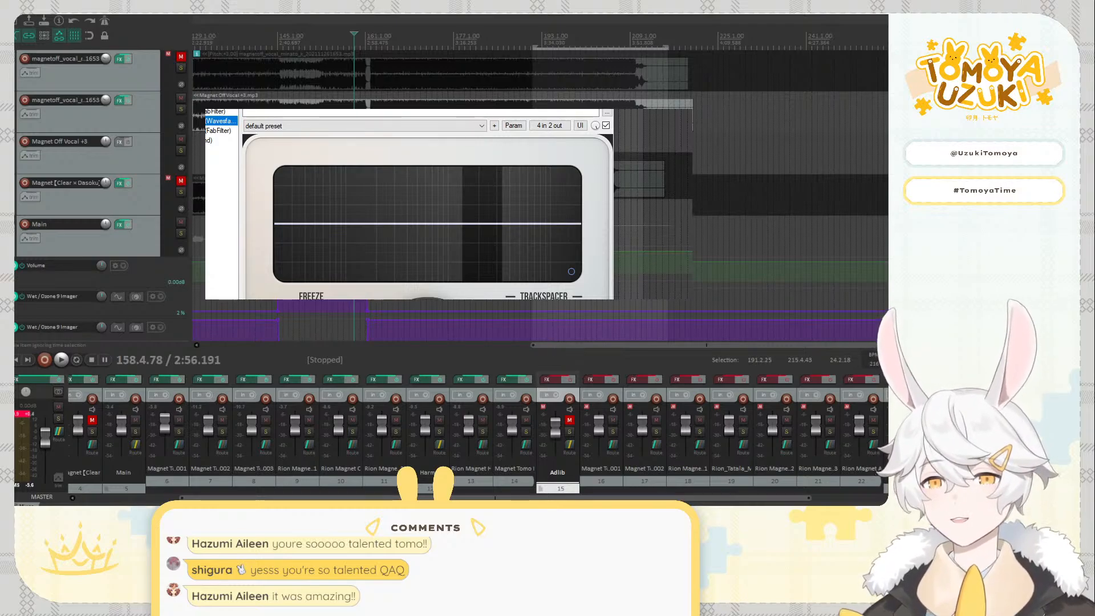
Compare the instrumental with Trackspacer bypassed and enabled during playback, watching its ducking curve, and stop after listening
key(space)
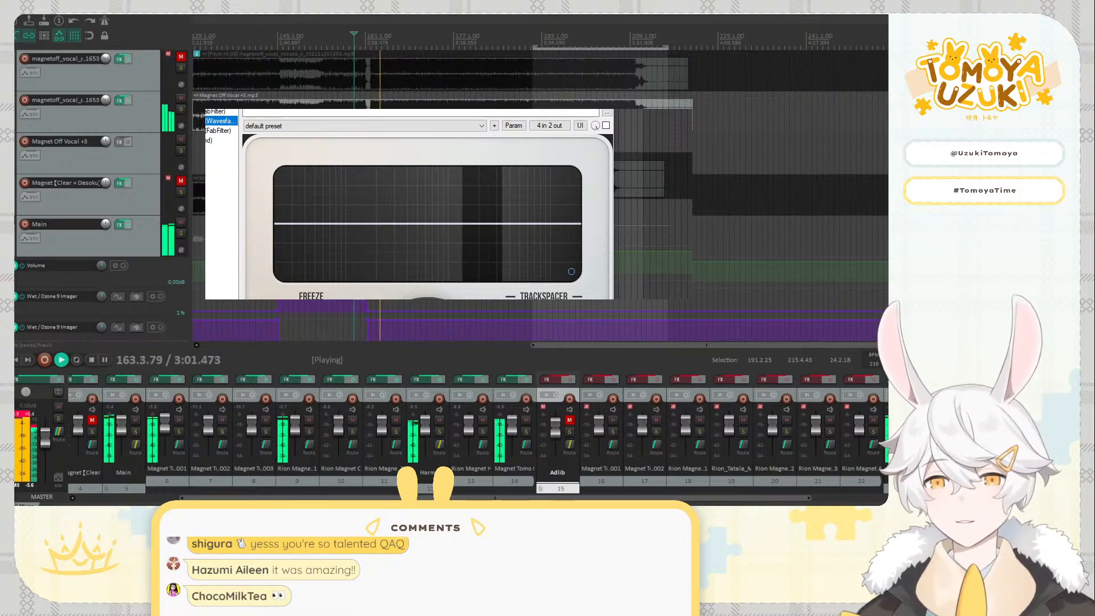
click(606, 126)
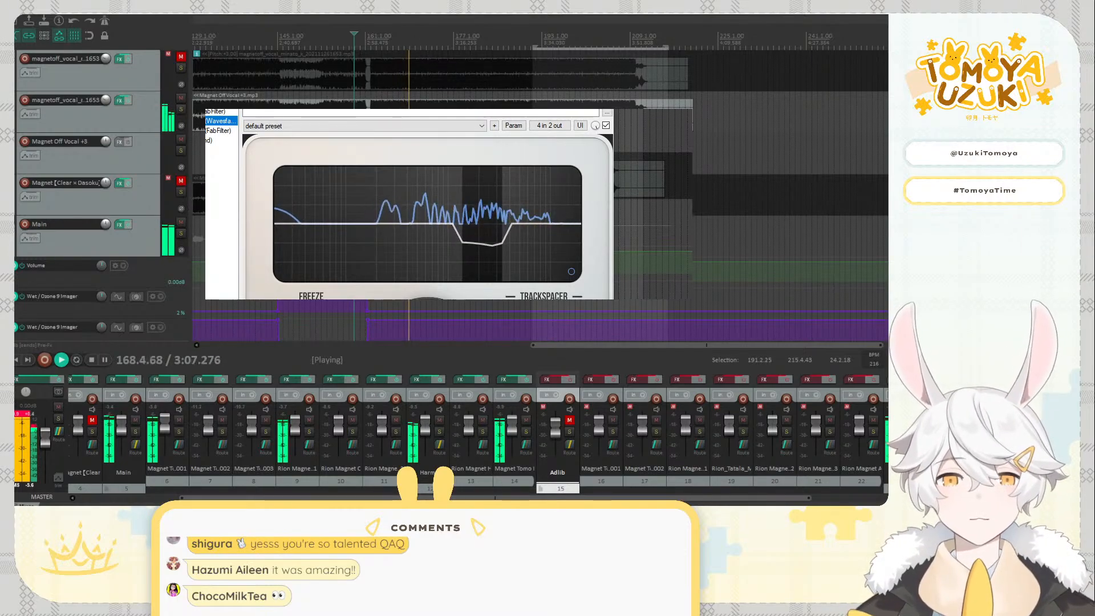
click(606, 125)
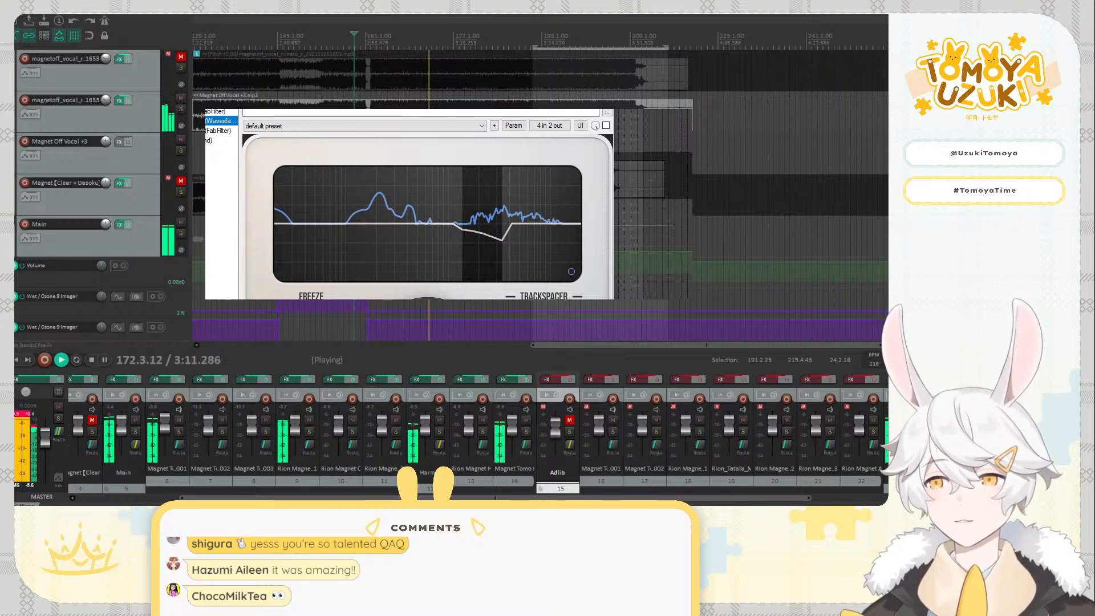
click(605, 125)
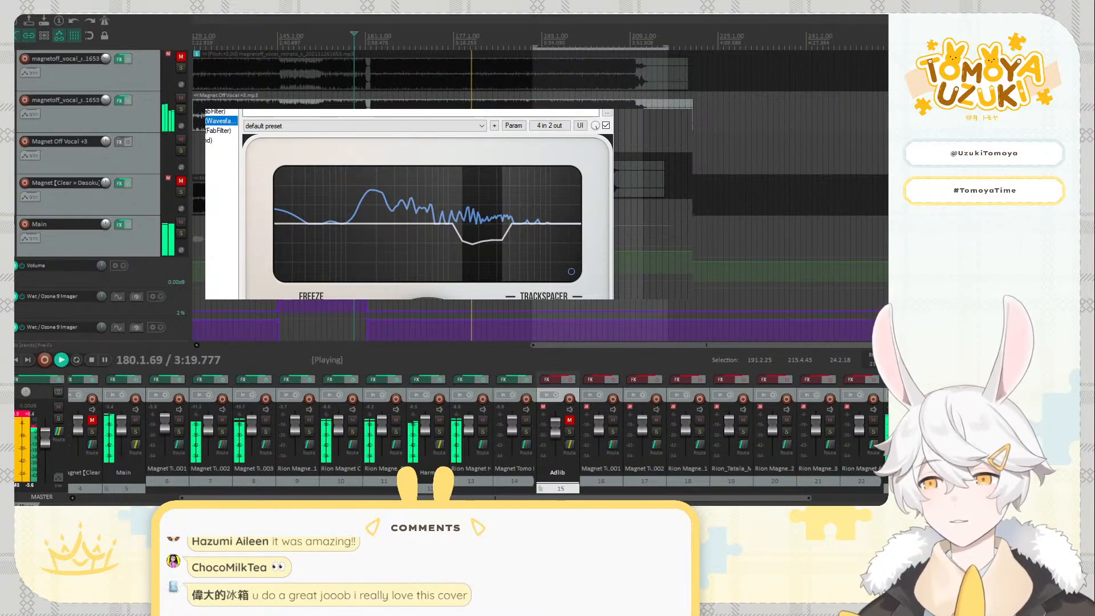
key(space)
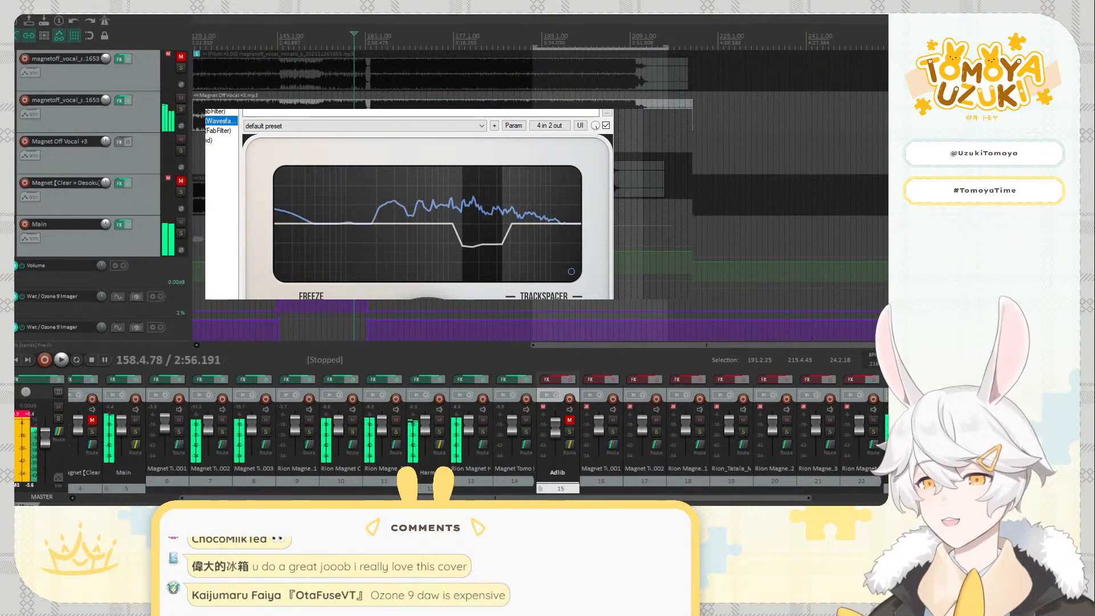
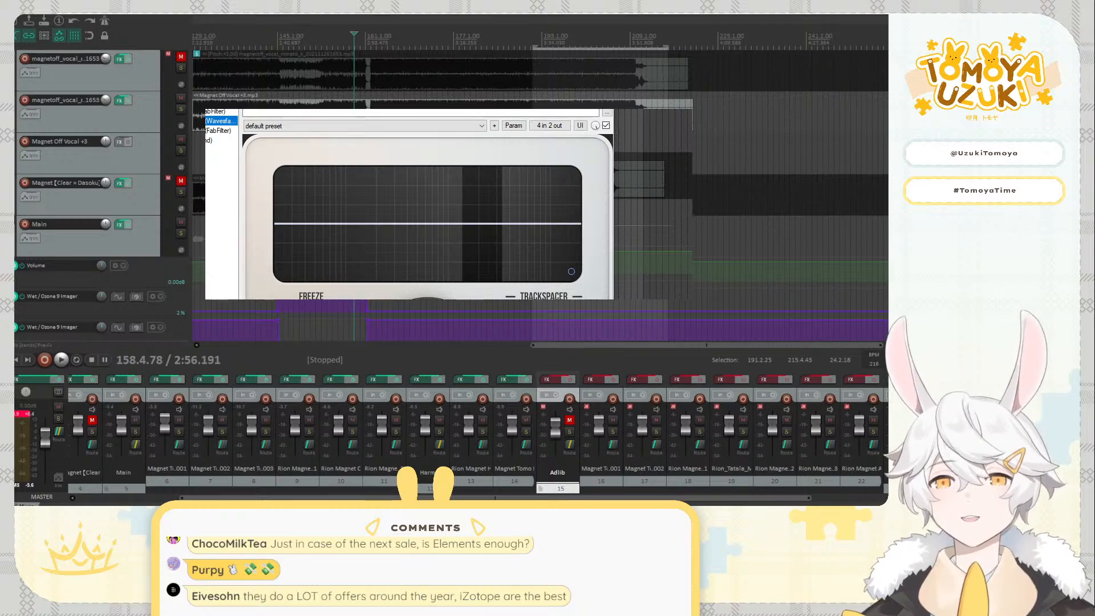
Open Pro-C 2 in the instrumental track's chain and compare it bypassed and enabled during playback
click(220, 130)
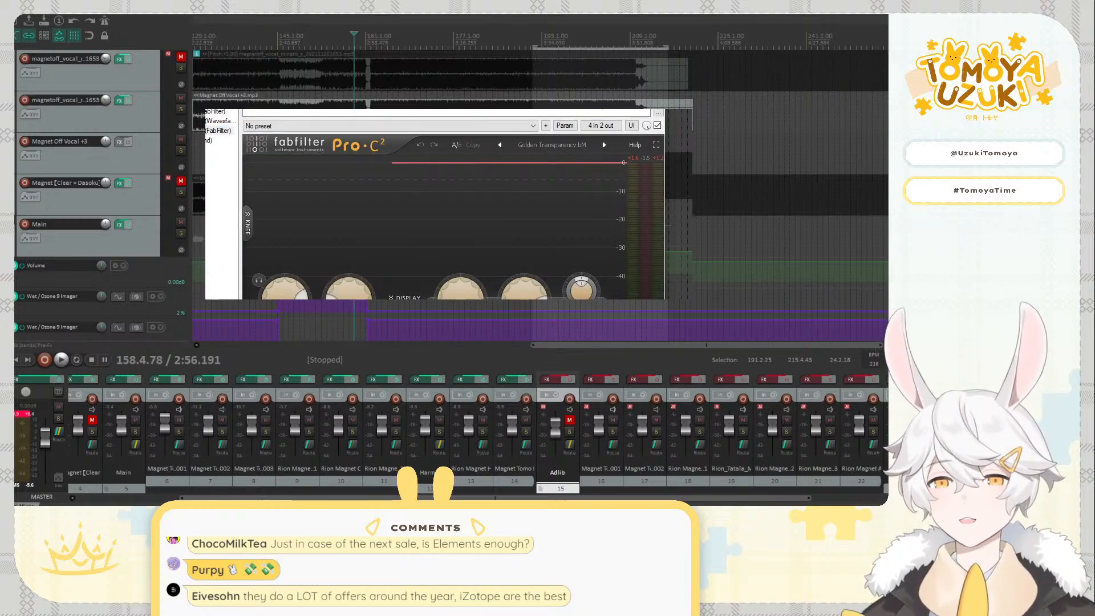
click(221, 130)
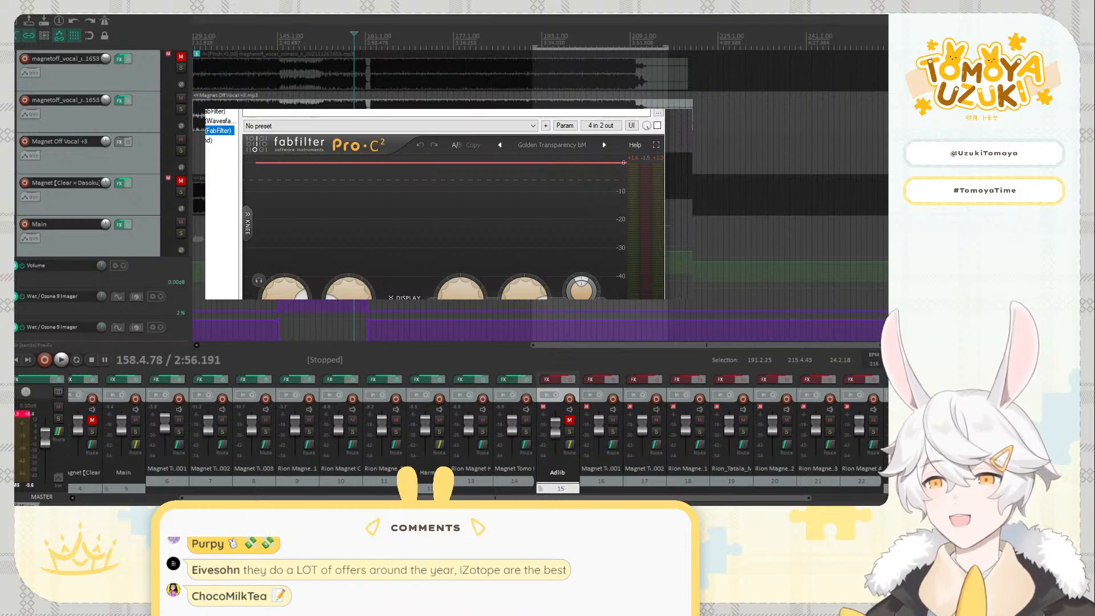
click(657, 125)
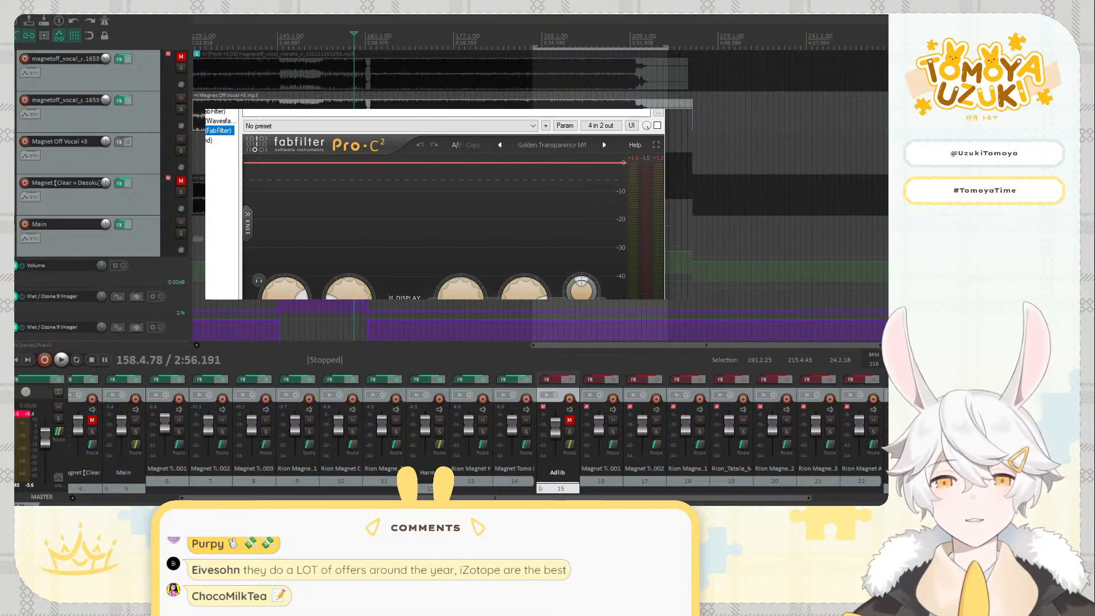
key(space)
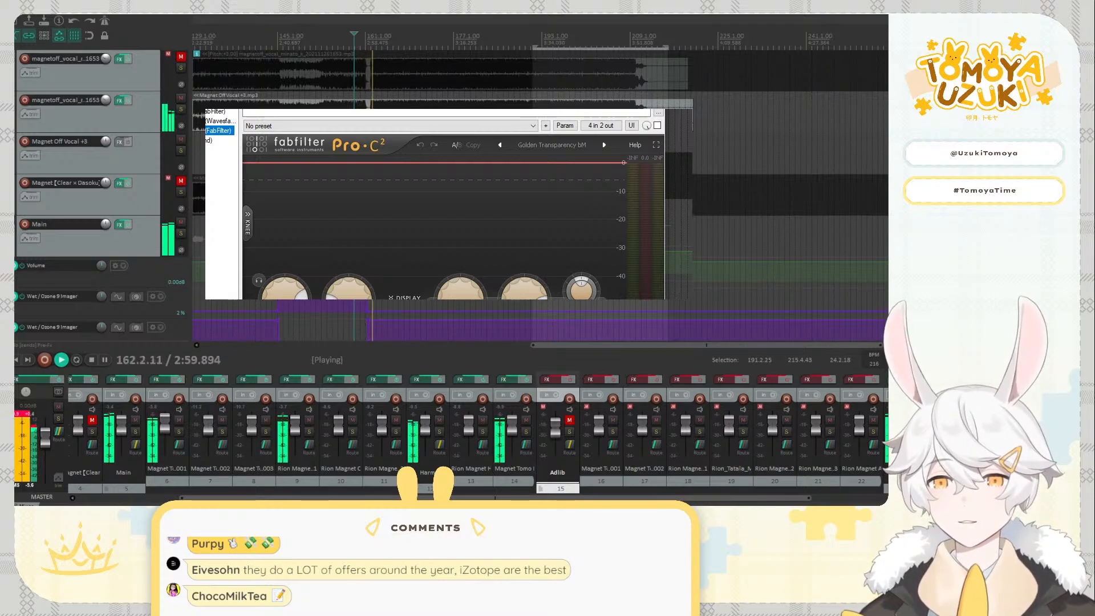
click(658, 125)
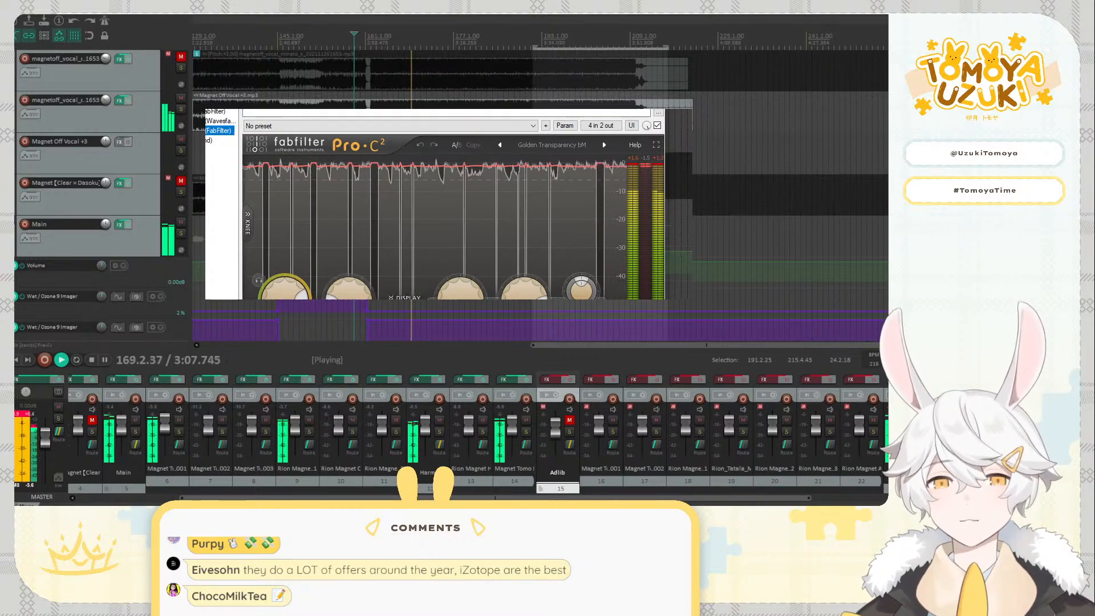
click(658, 126)
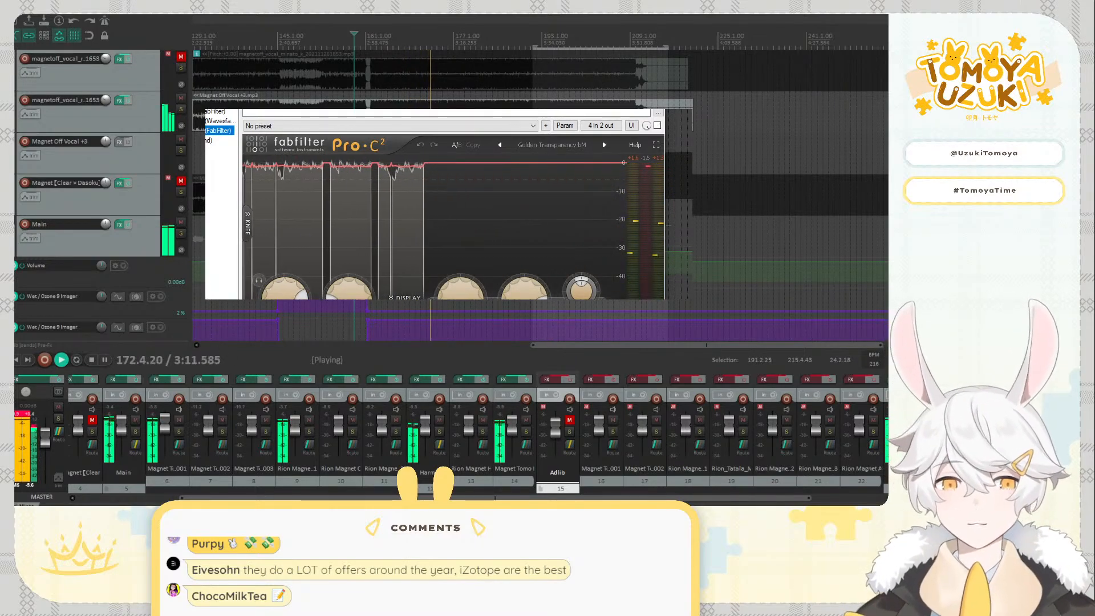
click(657, 126)
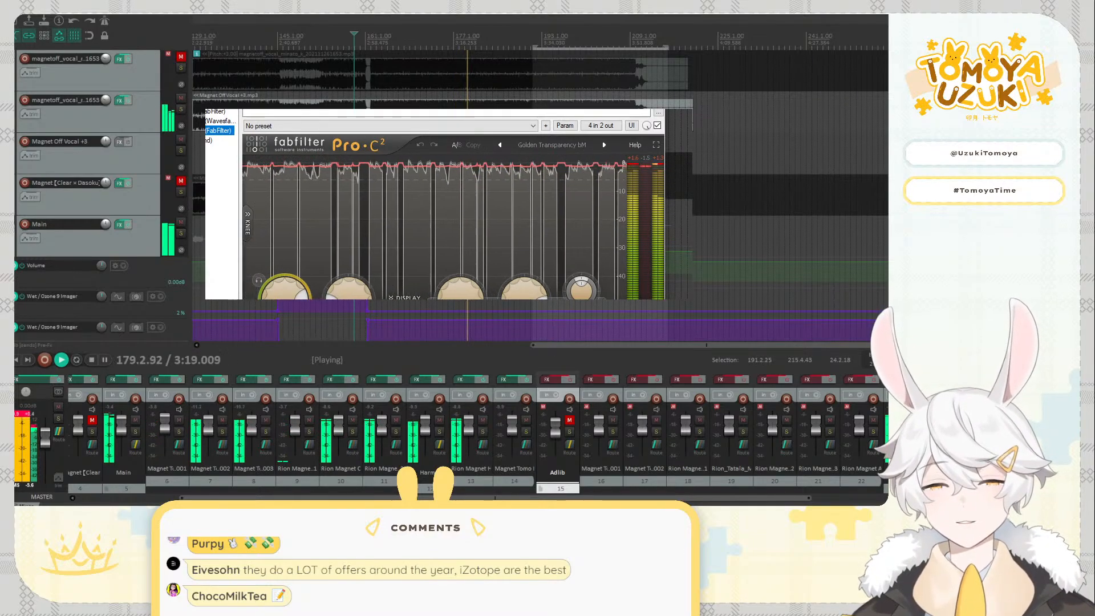
Open soothe2 in the same chain, reposition its window to view the curve and depth during playback, then stop and close the window
click(217, 101)
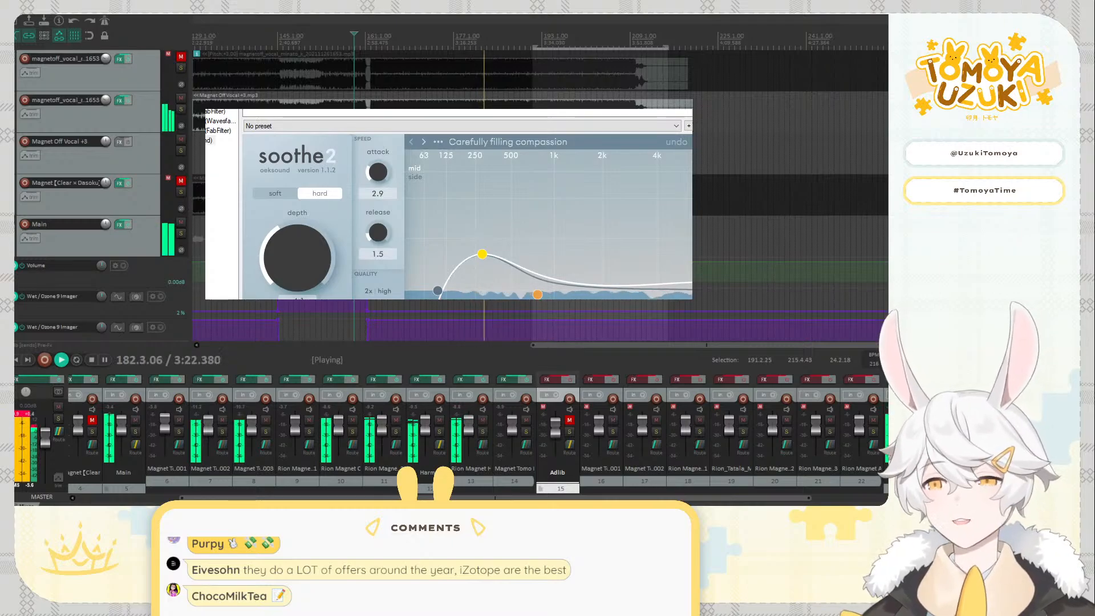
drag(343, 101, 323, 85)
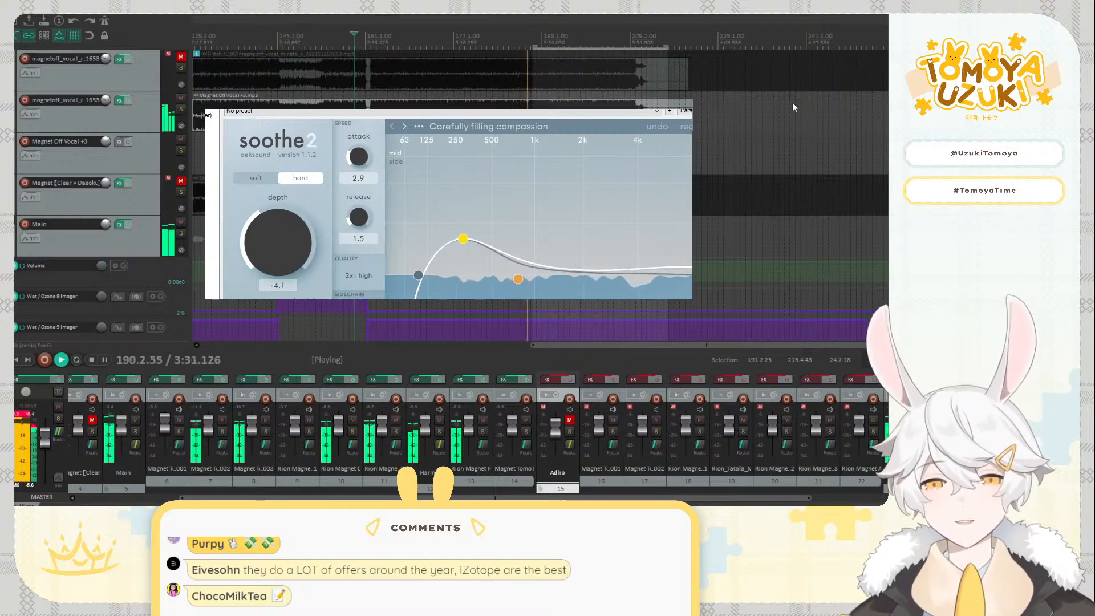
key(space)
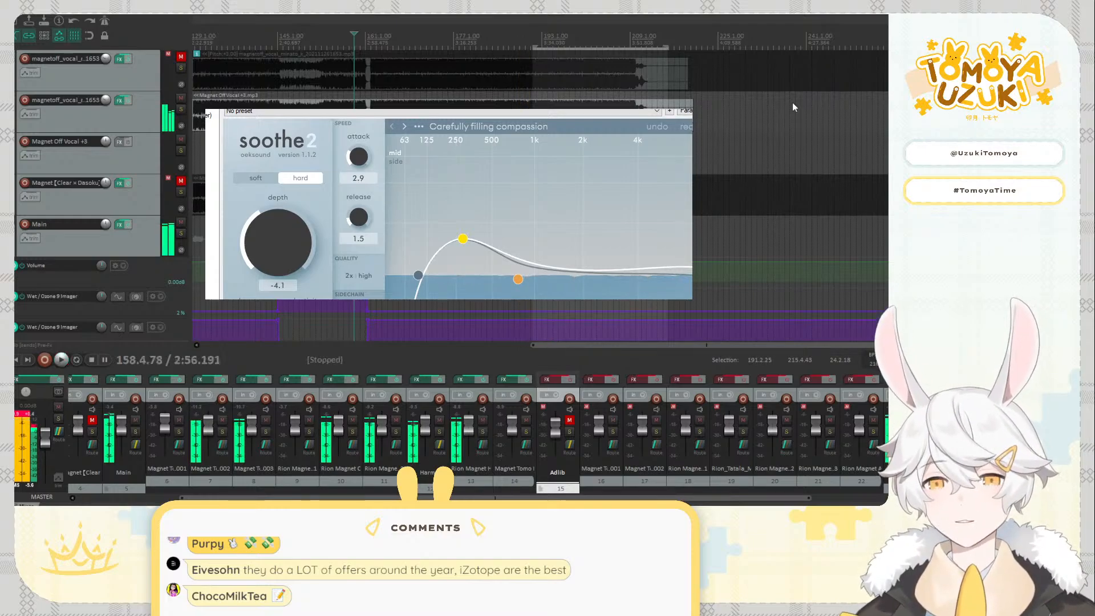
click(792, 102)
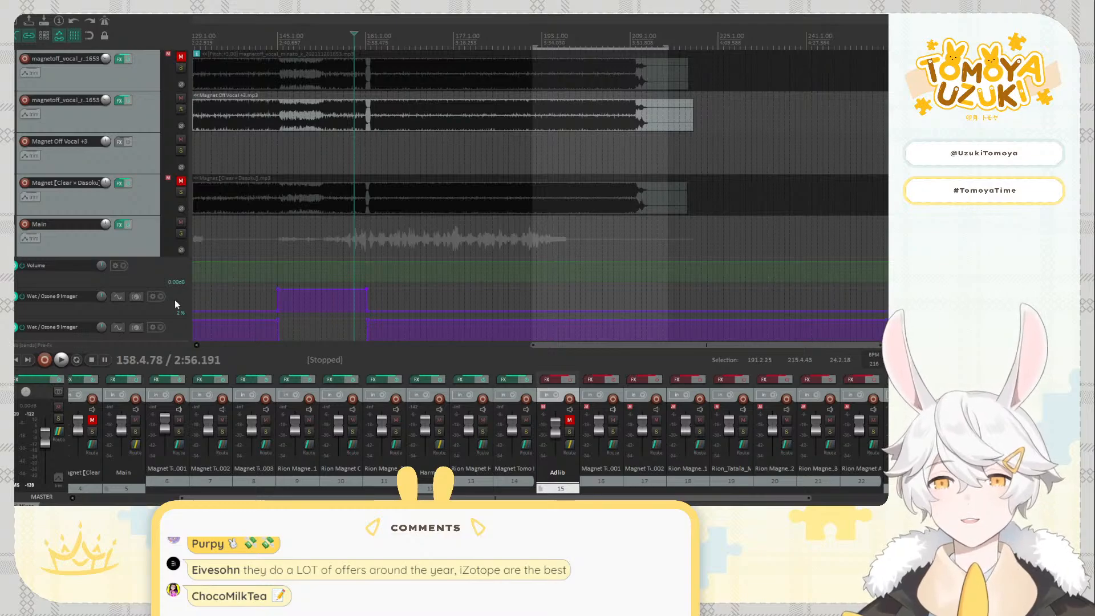
Hide the mixer, bring the Magnet Tomo Main-001 vocal track into view, and place the edit cursor at measure 113
key(ctrl+m)
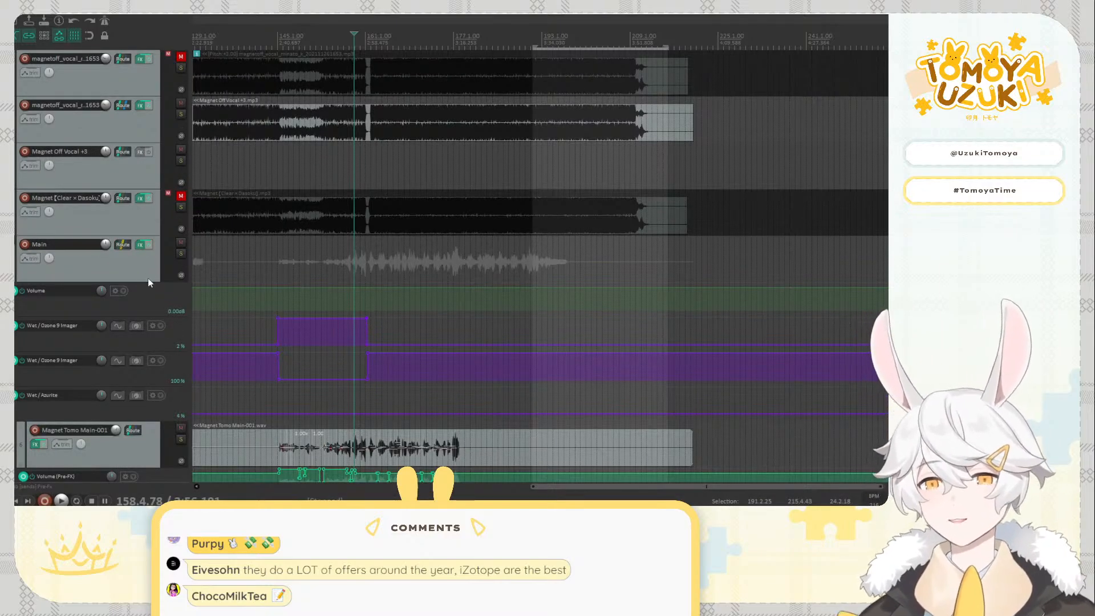
scroll(148, 278, down, 4)
scroll(151, 307, down, 1)
click(39, 268)
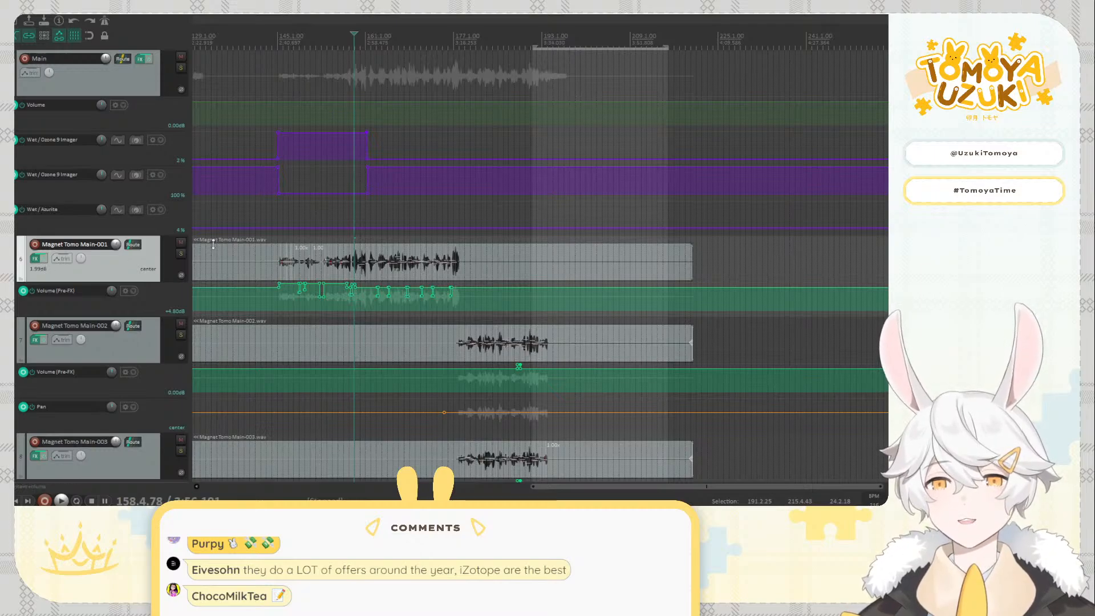
scroll(314, 257, down, 3)
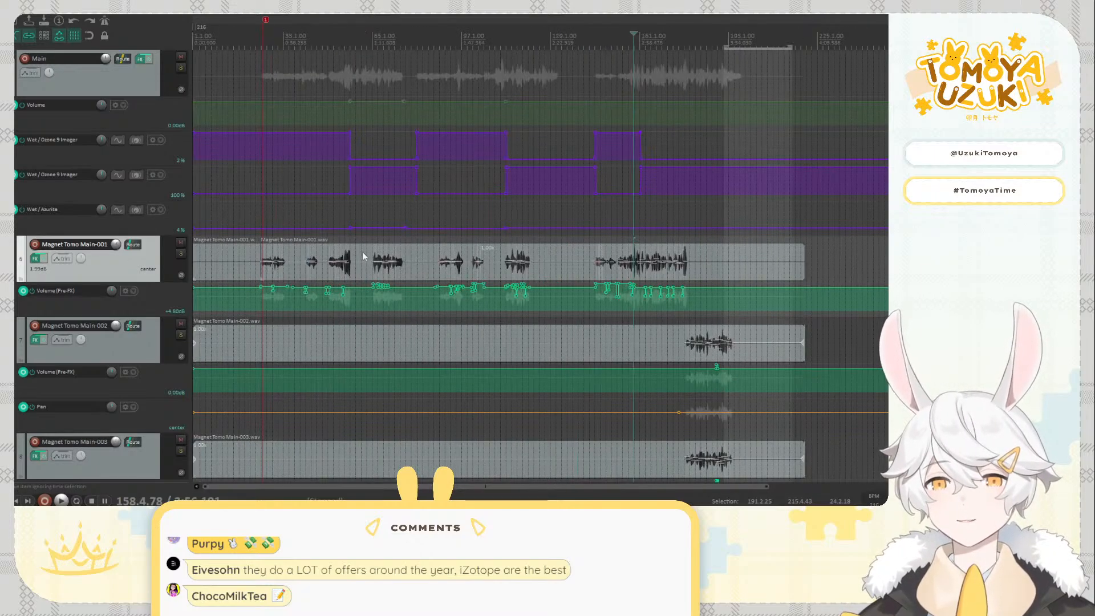
click(505, 225)
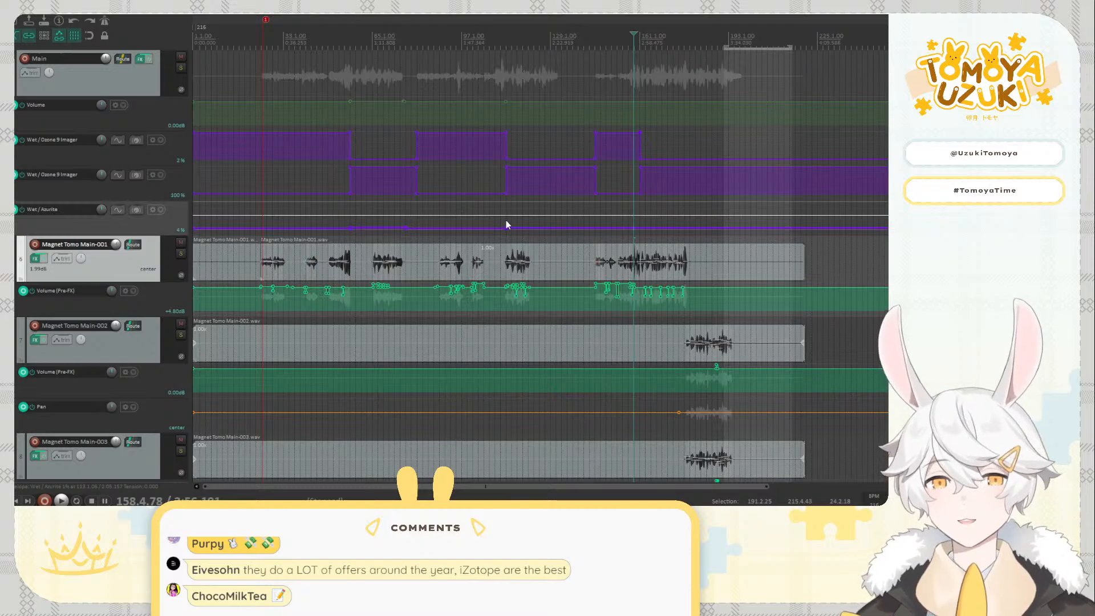
click(506, 222)
scroll(556, 302, up, 4)
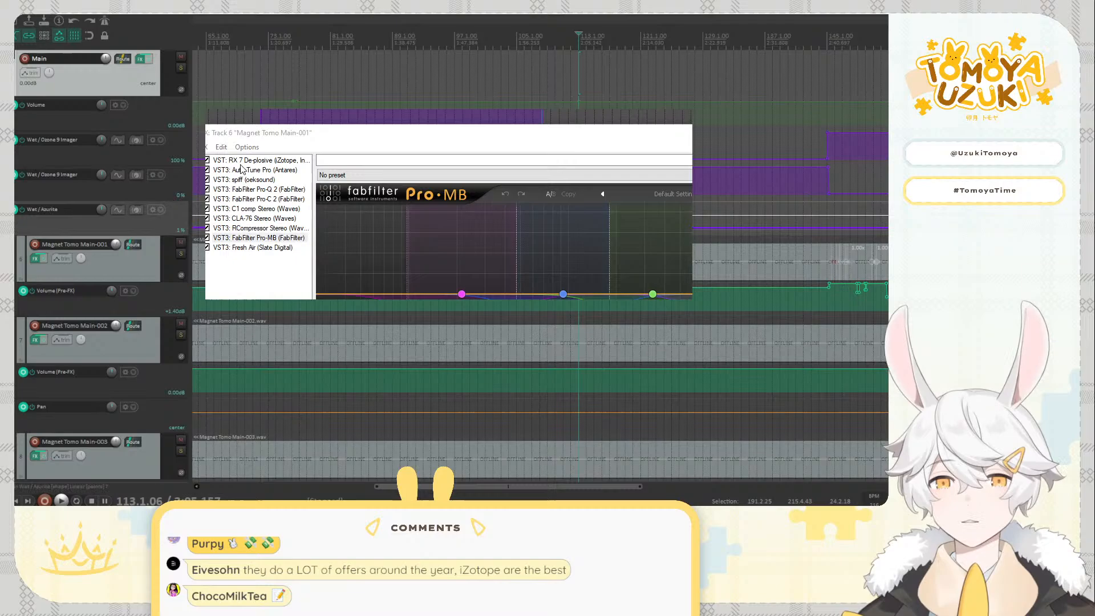
Open Pro-C 2 in the Magnet Tomo Main-001 chain, move its window to reveal the knobs, and watch its gain reduction during playback
click(260, 189)
click(260, 198)
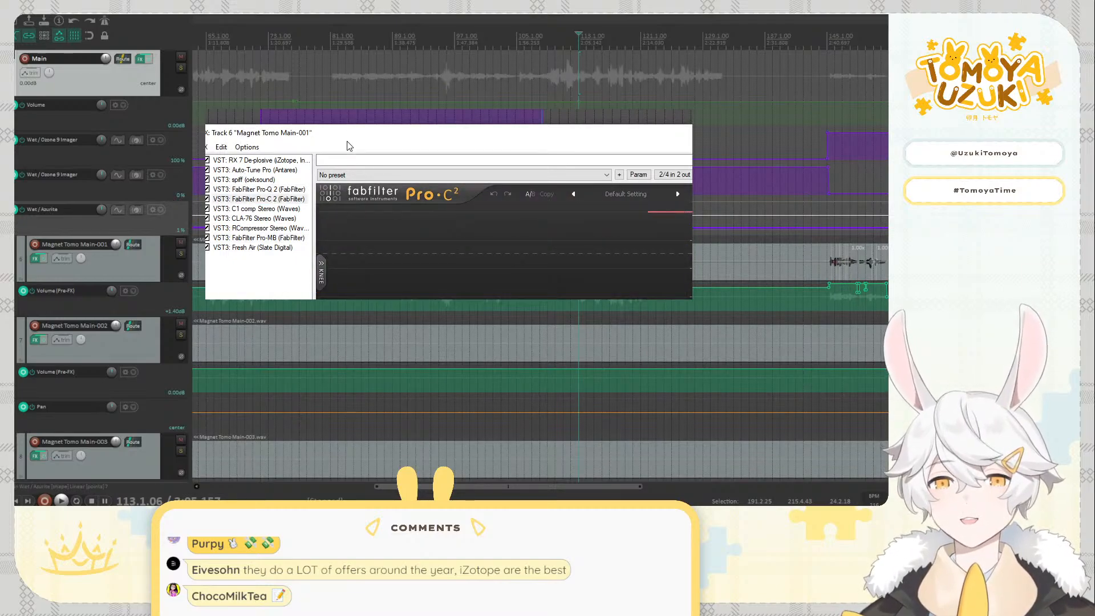
drag(347, 142, 350, 84)
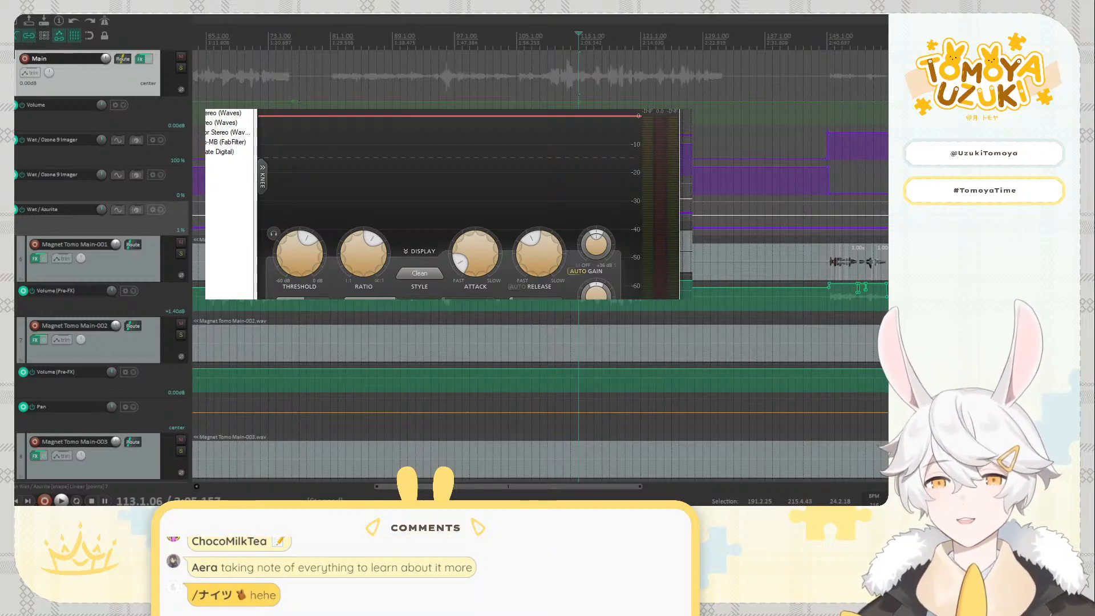
key(space)
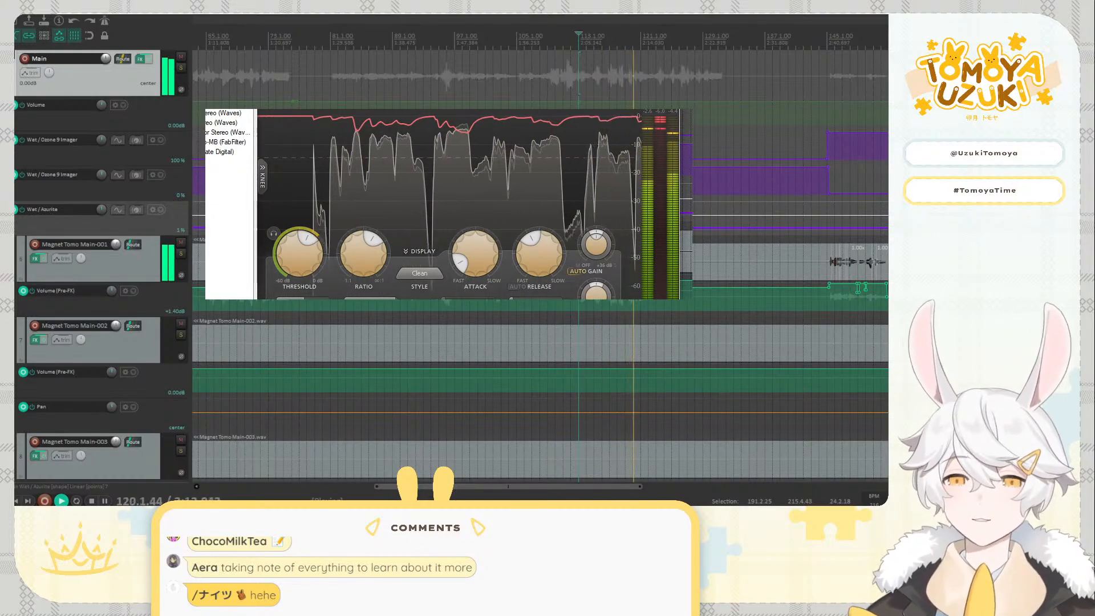
key(space)
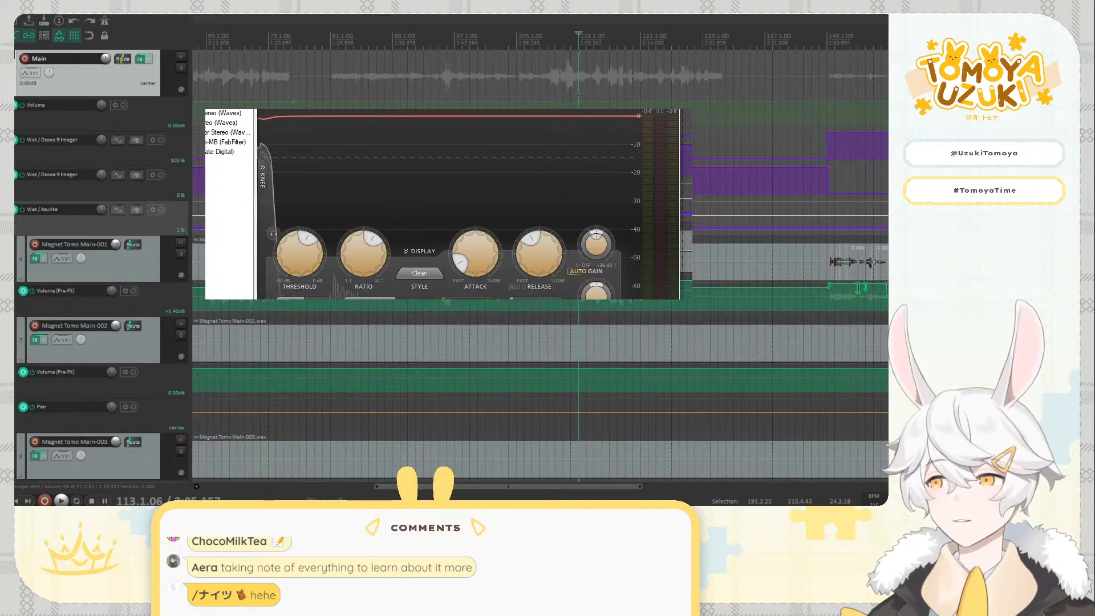
key(space)
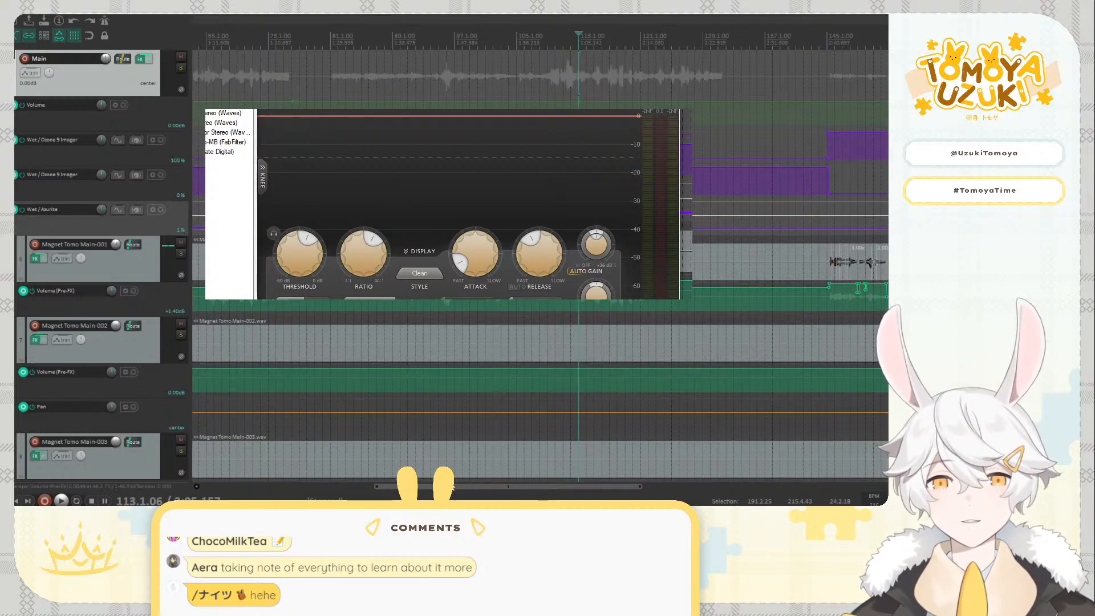
Select the vocal passage from 112.4.86 to 121.2.94 and play it with repeat enabled
drag(452, 487, 370, 482)
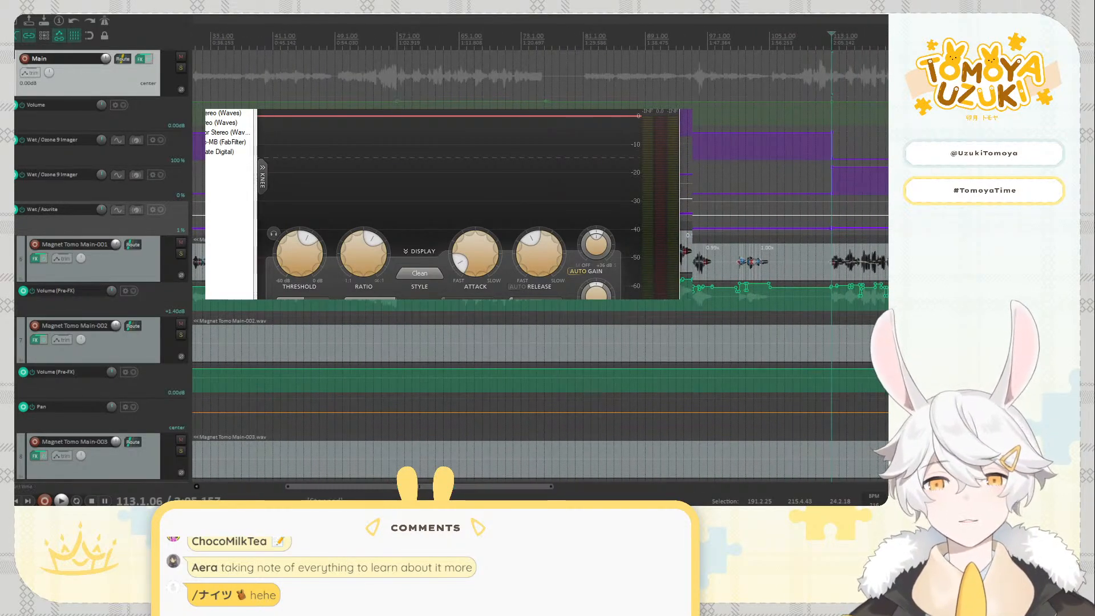
key(space)
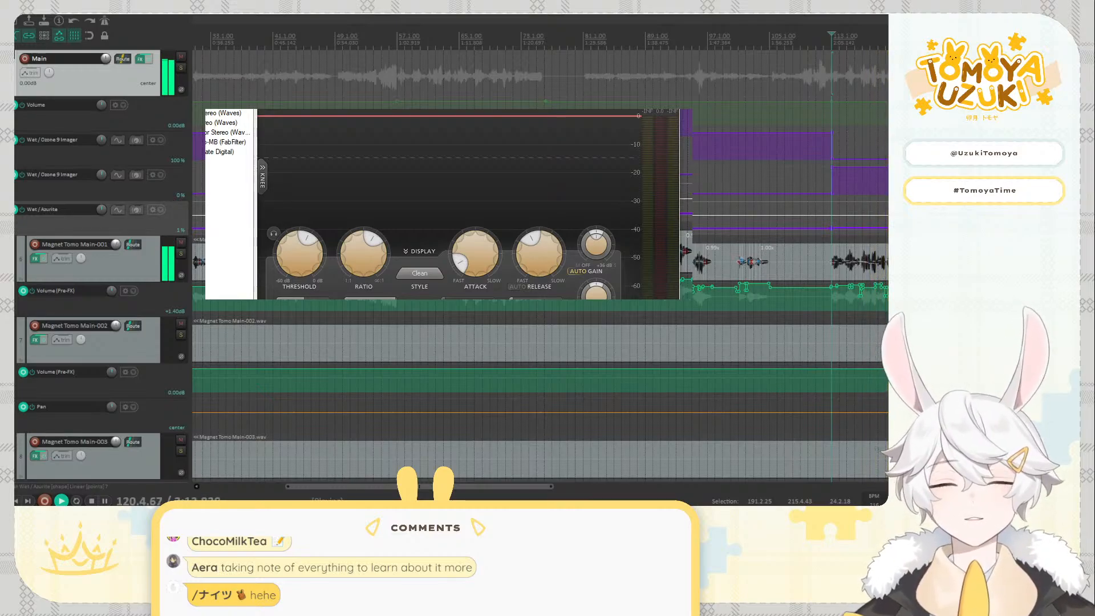
key(space)
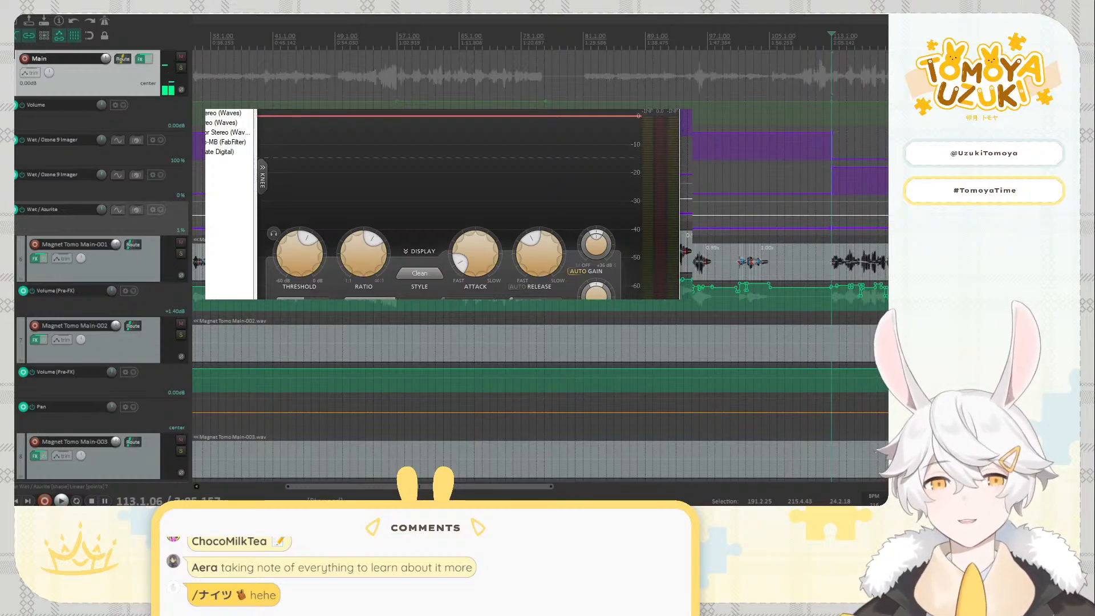
key(space)
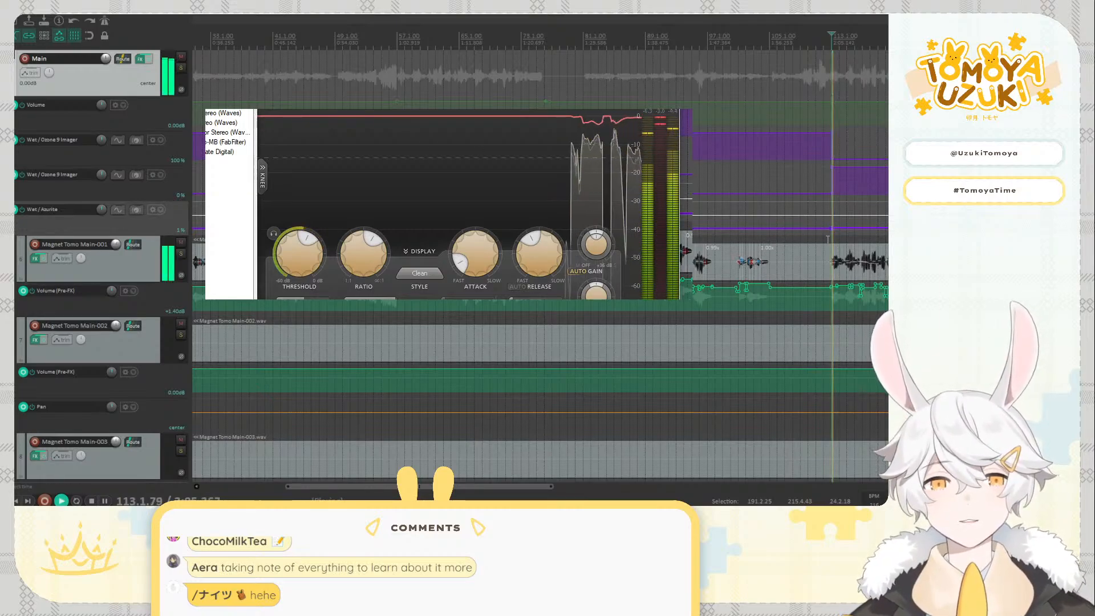
drag(831, 238, 897, 240)
key(r)
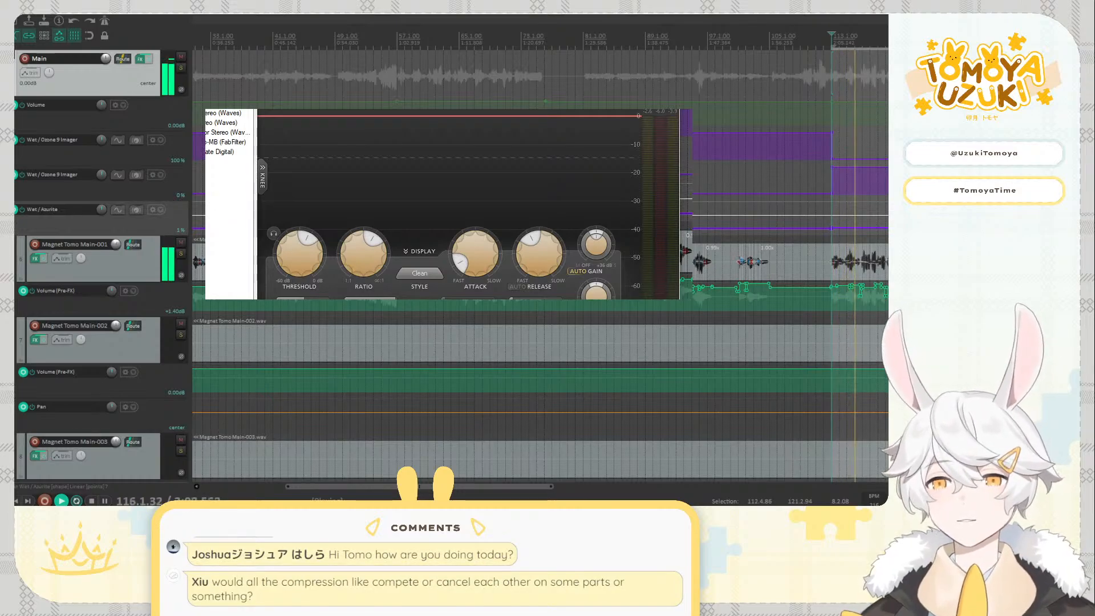
View the CLA-76 and Renaissance Compressor settings on the vocal during looped playback, then stop playback
click(222, 123)
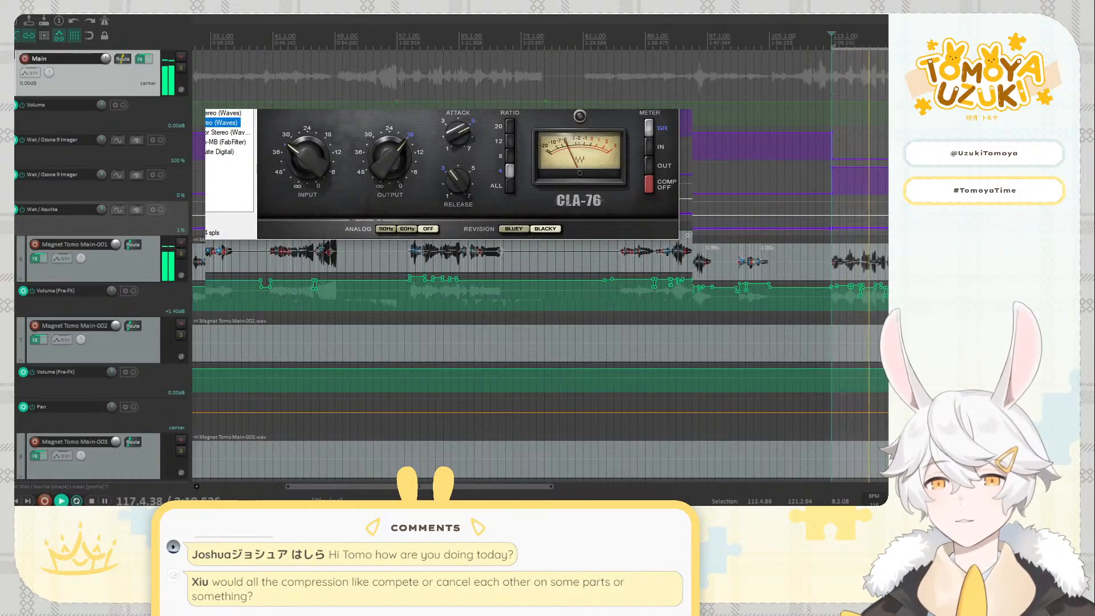
click(229, 132)
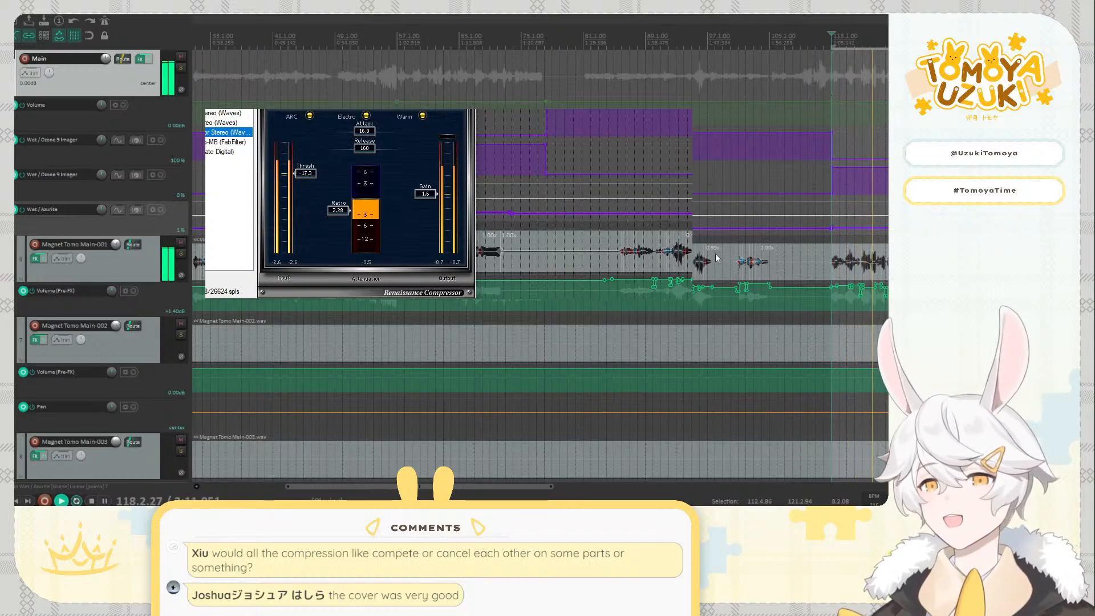
key(space)
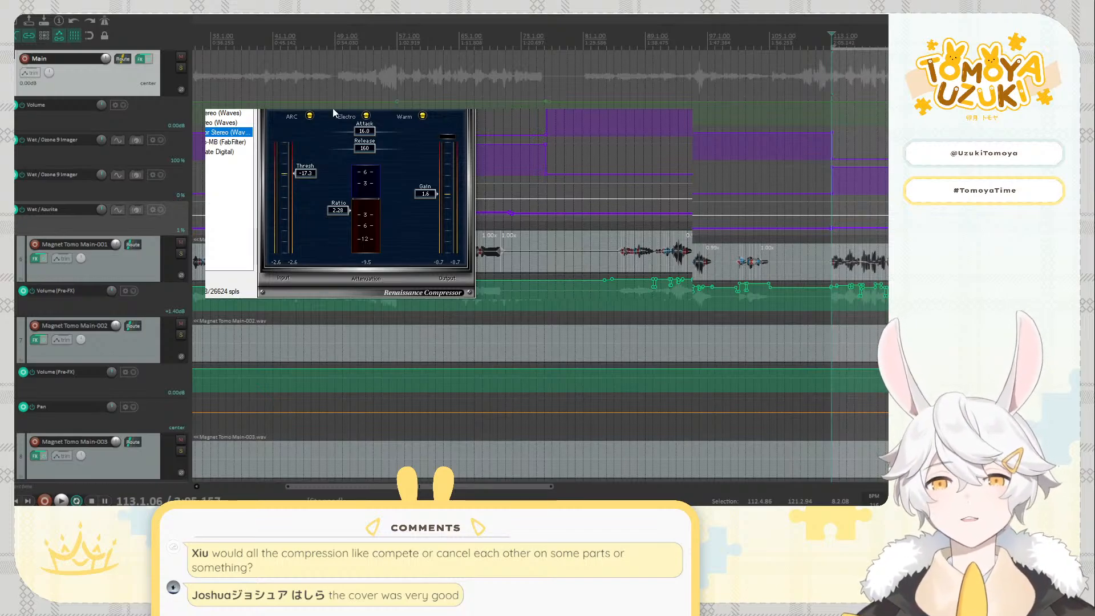
Review the vocal's serial compression in chain order, watching Pro-C 2, C1 Compressor and CLA-76 meters during looped playback
click(223, 108)
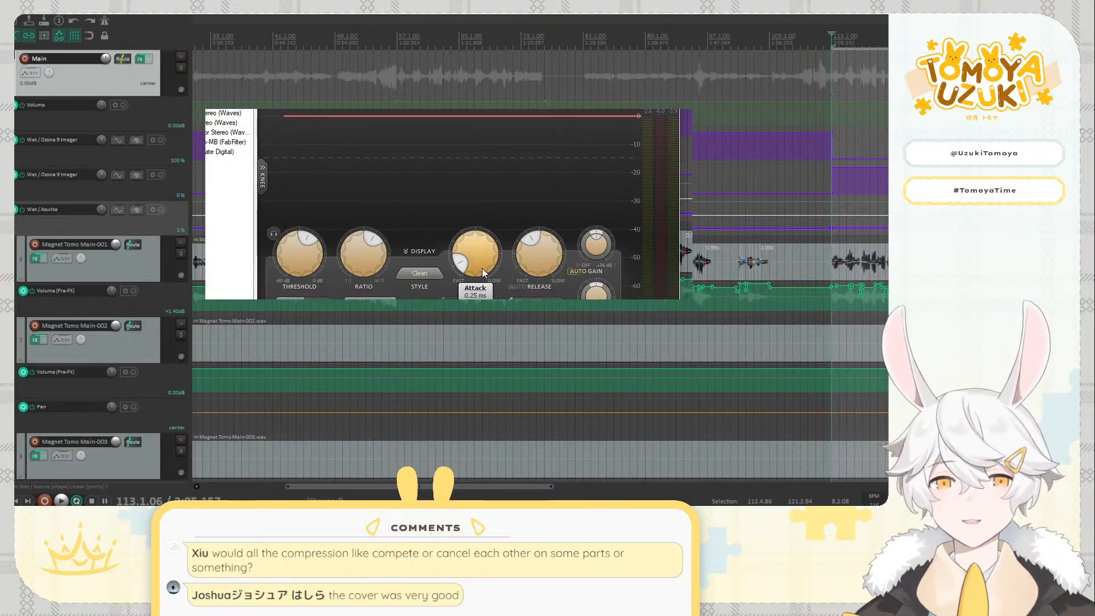
click(226, 114)
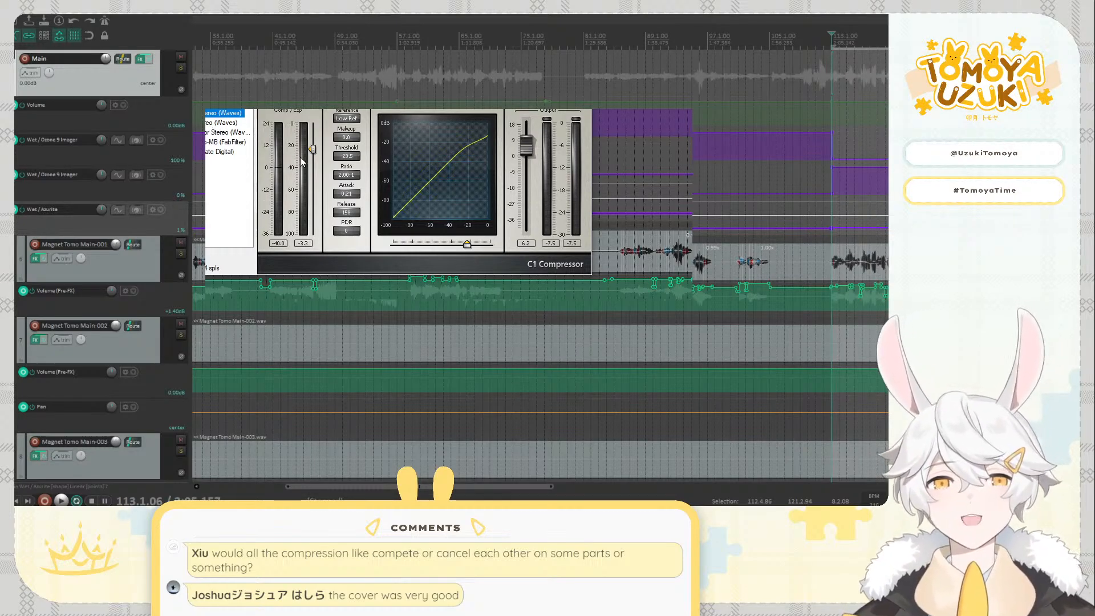
click(217, 107)
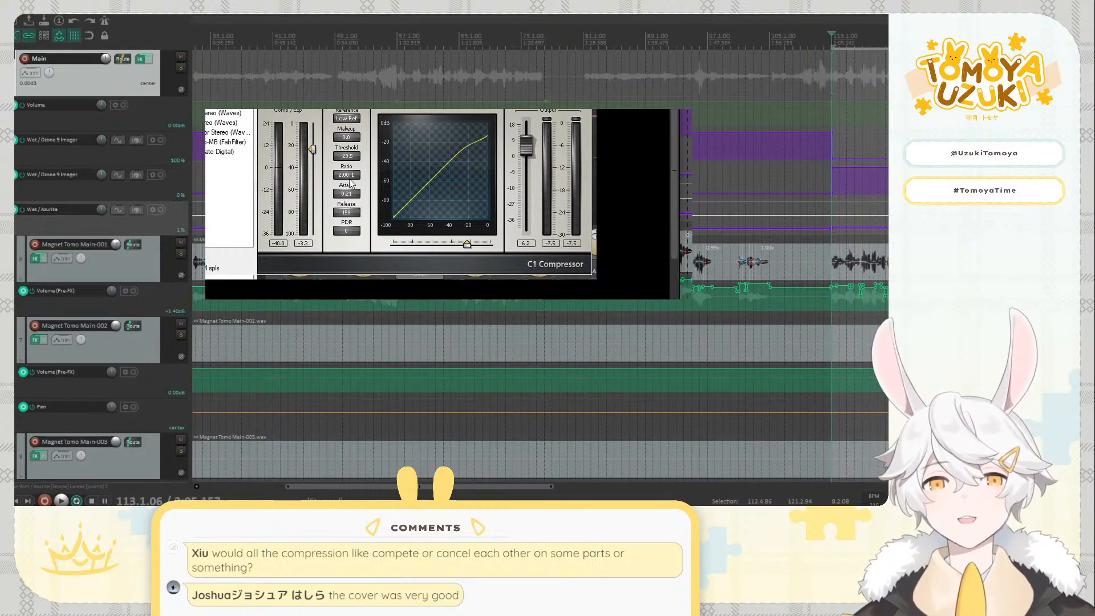
key(space)
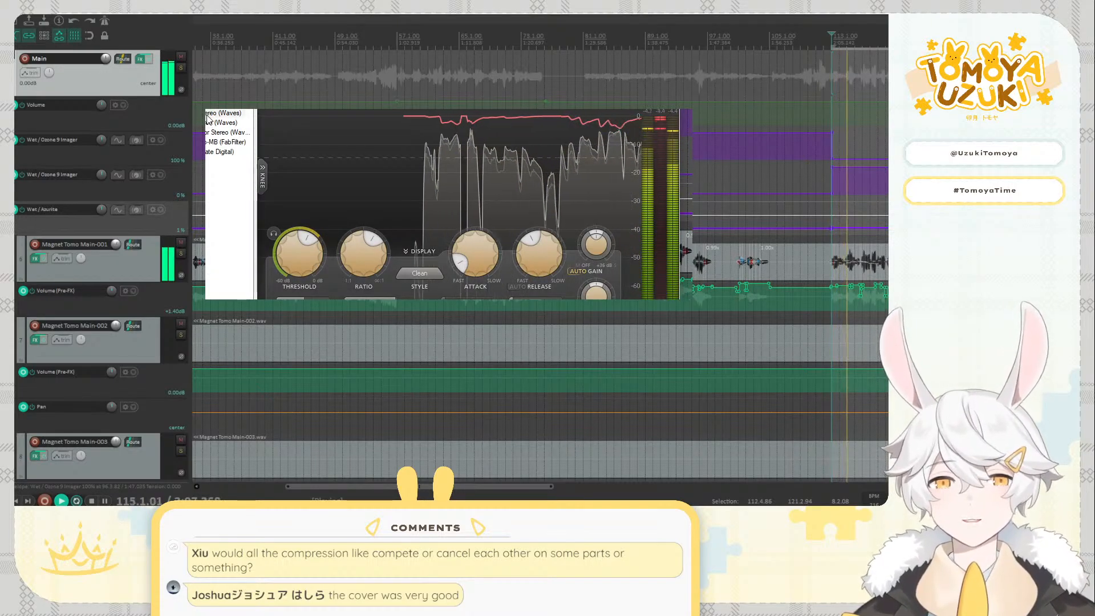
click(227, 113)
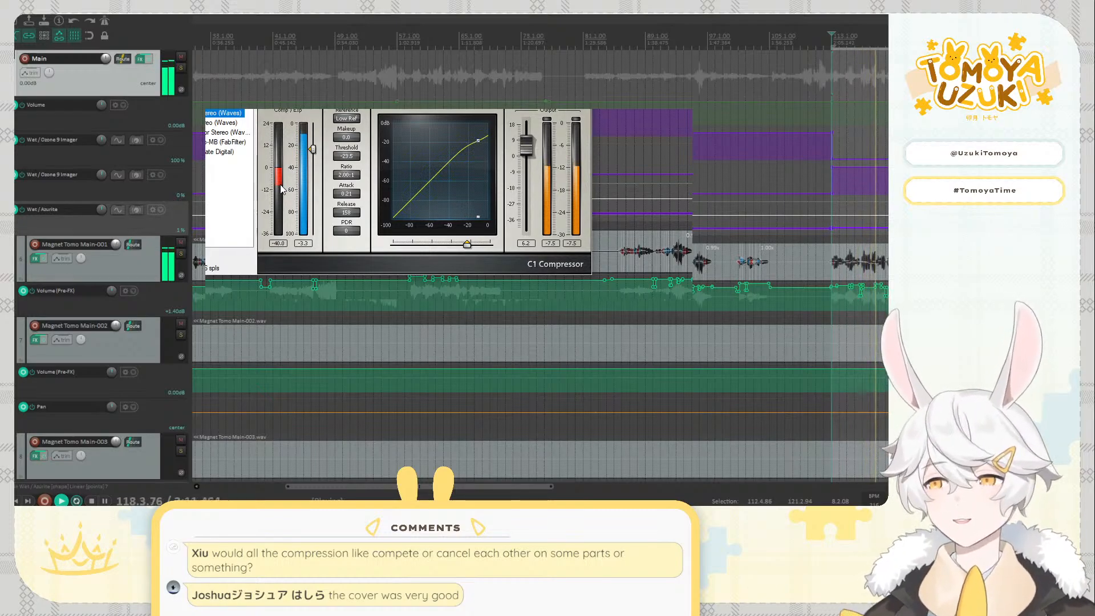
click(207, 122)
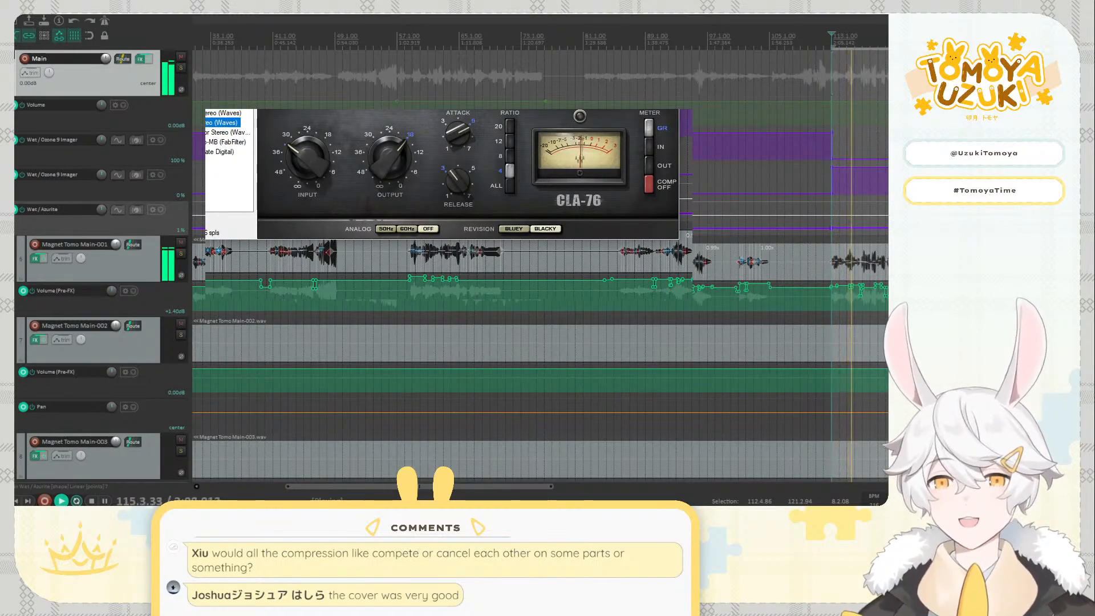
Watch the Renaissance Compressor's attenuation on the vocal during looped playback, then stop playback
click(240, 132)
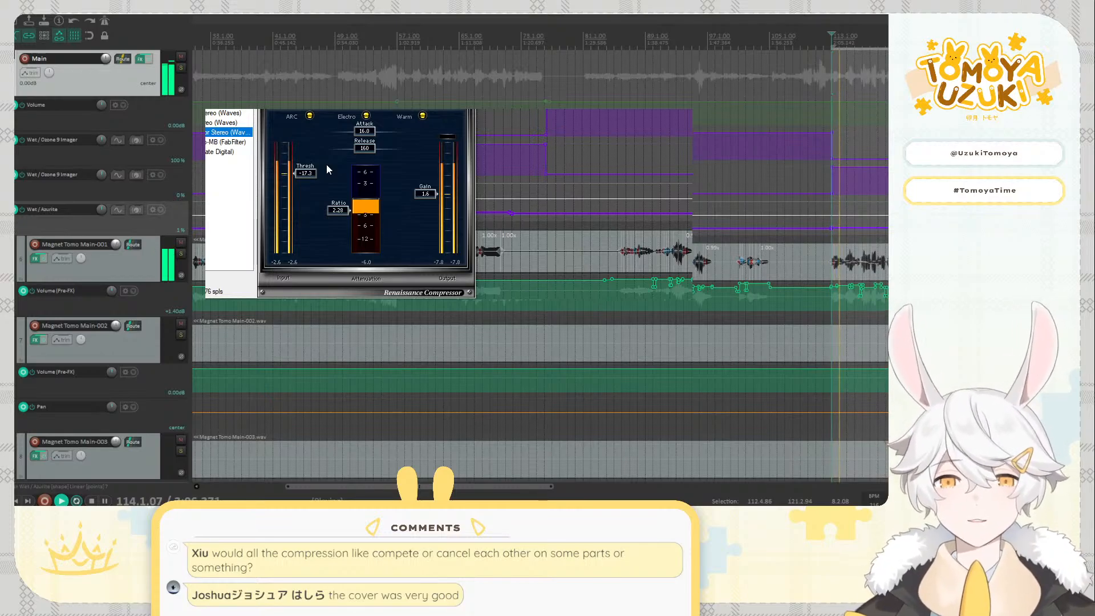
key(space)
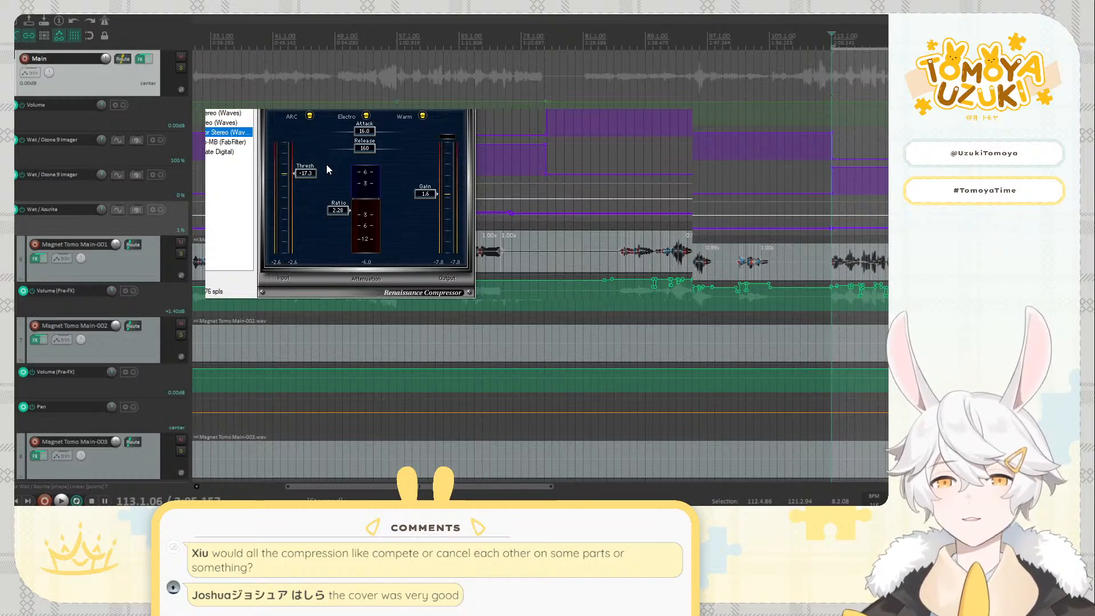
Compare the C1 Compressor's Peak Ref and Low Ref settings on the vocal during looped playback, ending on Low Ref
click(235, 113)
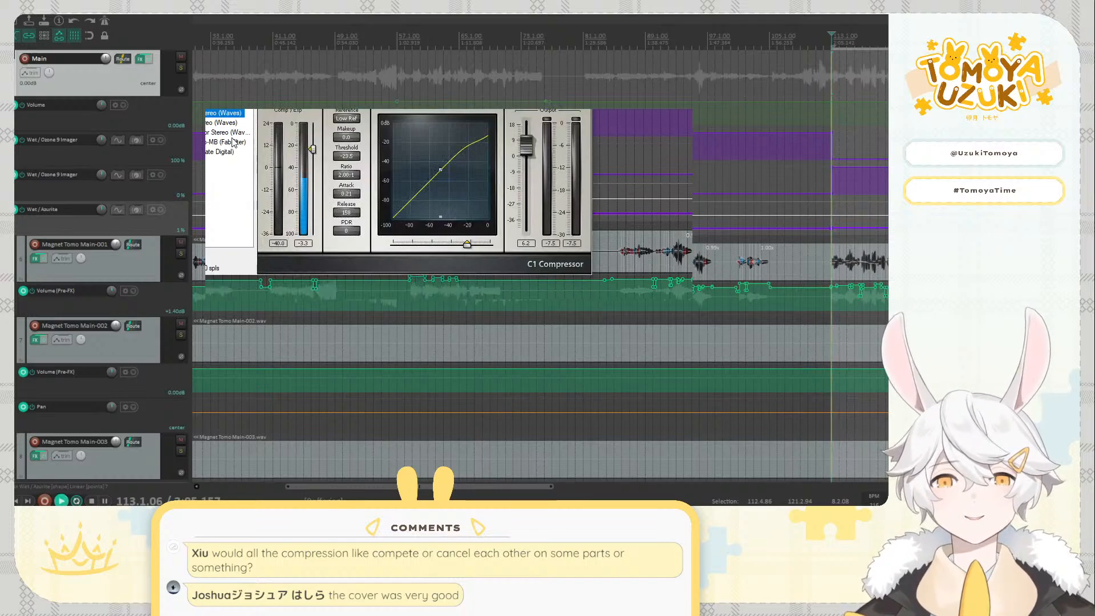
key(space)
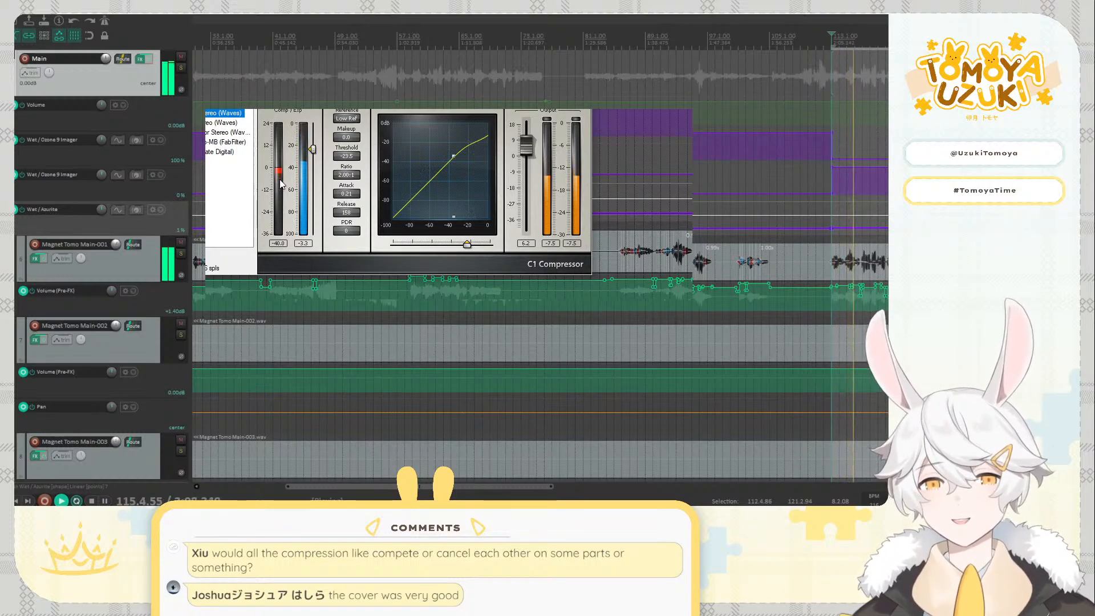
click(359, 119)
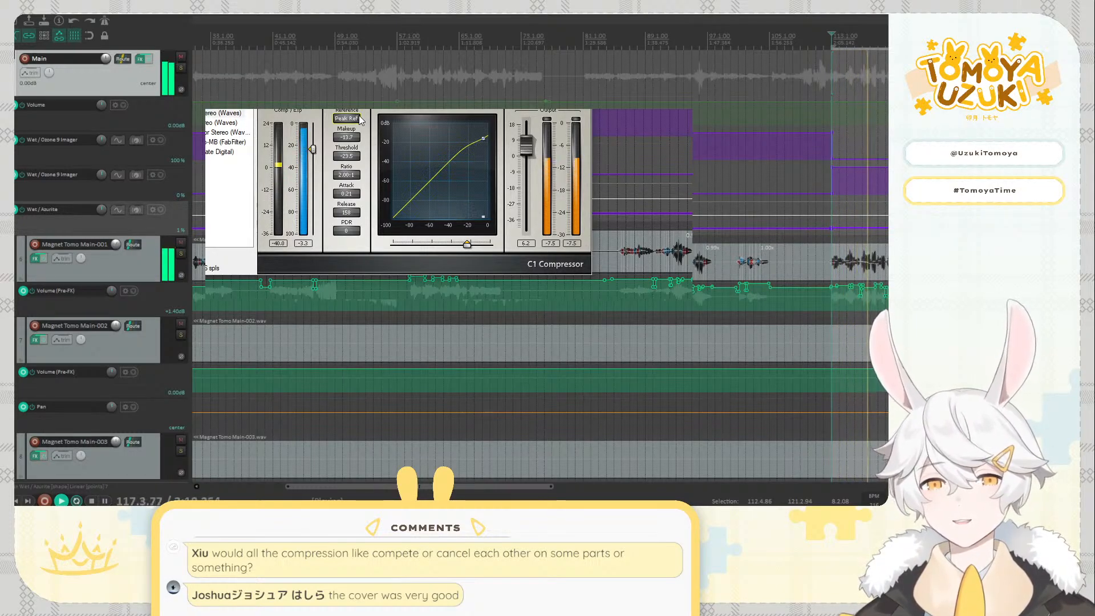
click(359, 119)
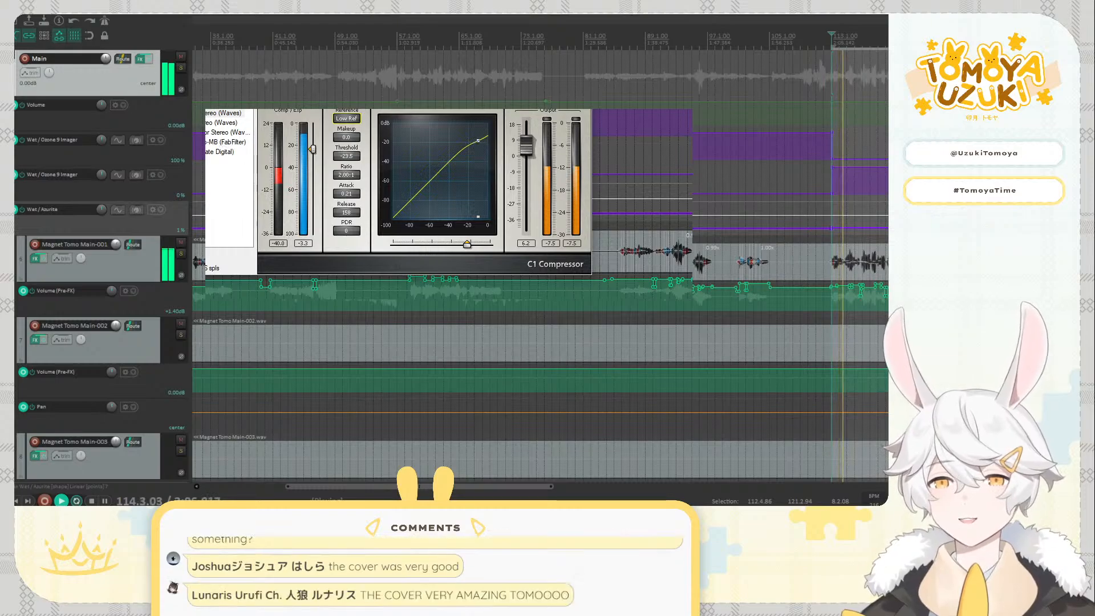
Check the CLA-76 gain reduction meter and the Renaissance Compressor's attenuation once more in the loop, then stop playback
click(223, 123)
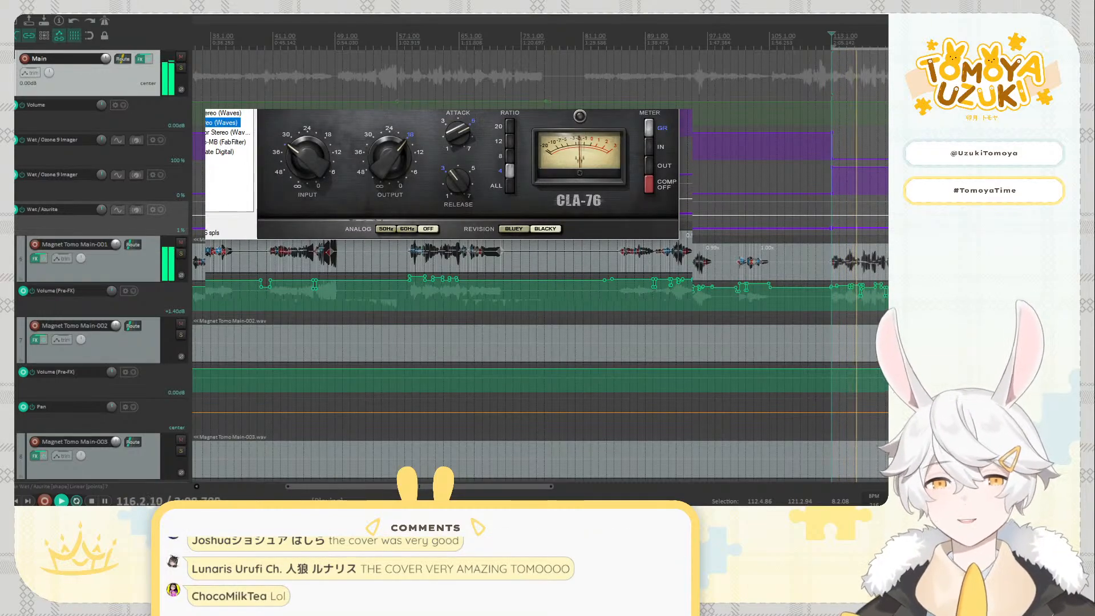
click(228, 132)
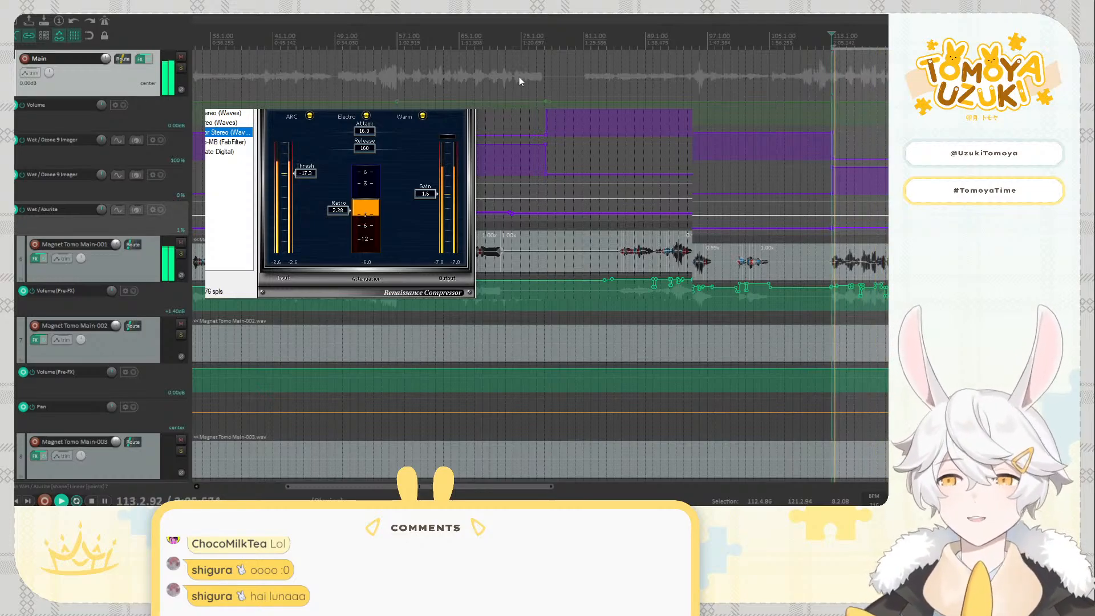
key(space)
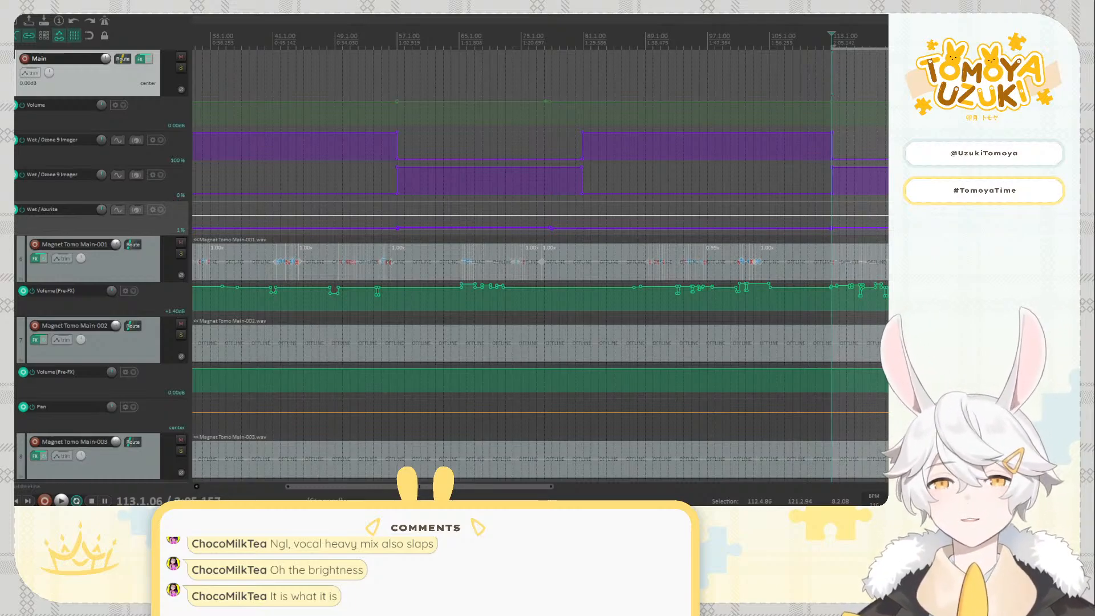
Start playback from 161.1.80, at the beginning of the last vocal passage on Rion Magnet Main 1
scroll(777, 313, down, 3)
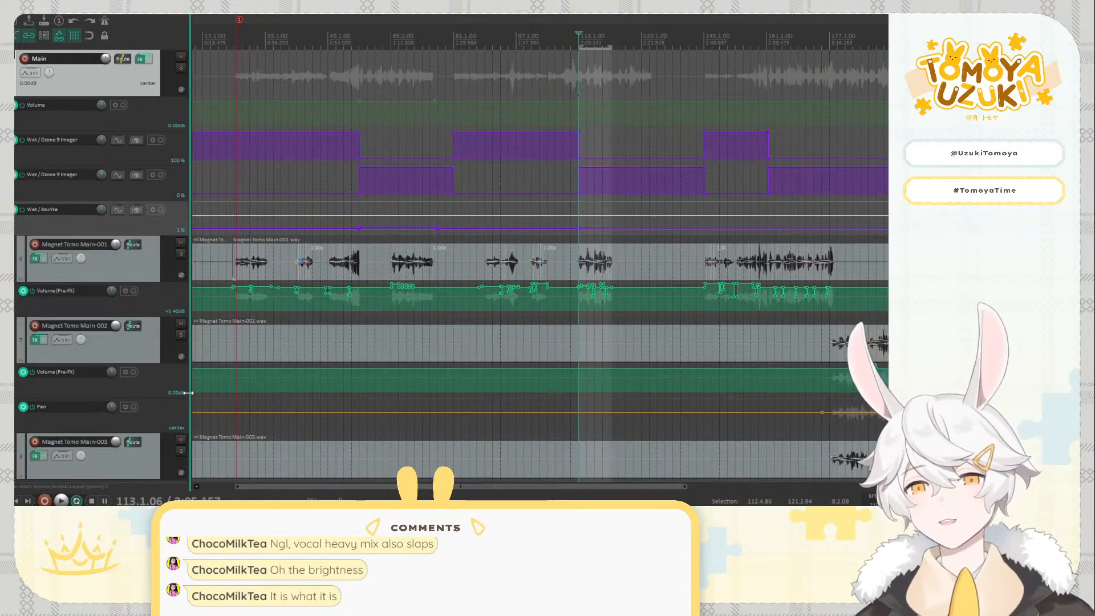
scroll(717, 343, down, 6)
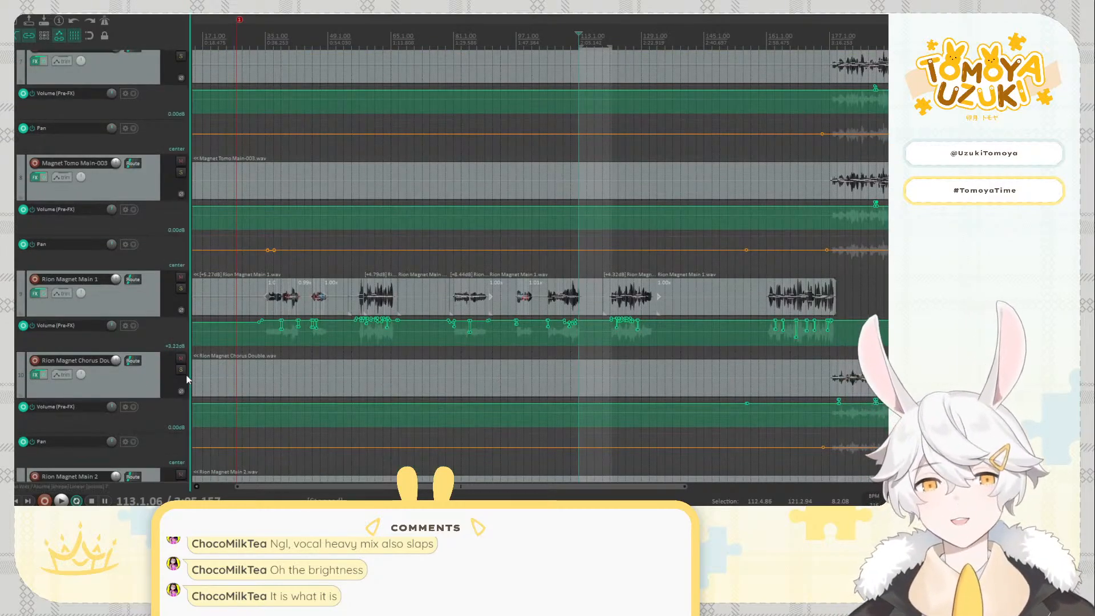
scroll(716, 343, down, 1)
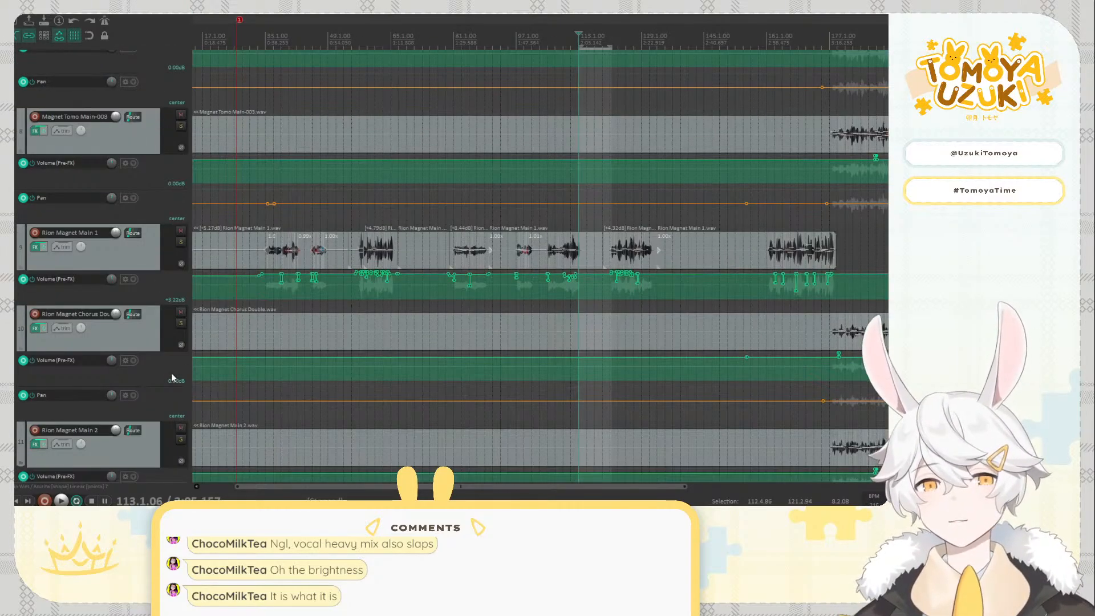
click(768, 303)
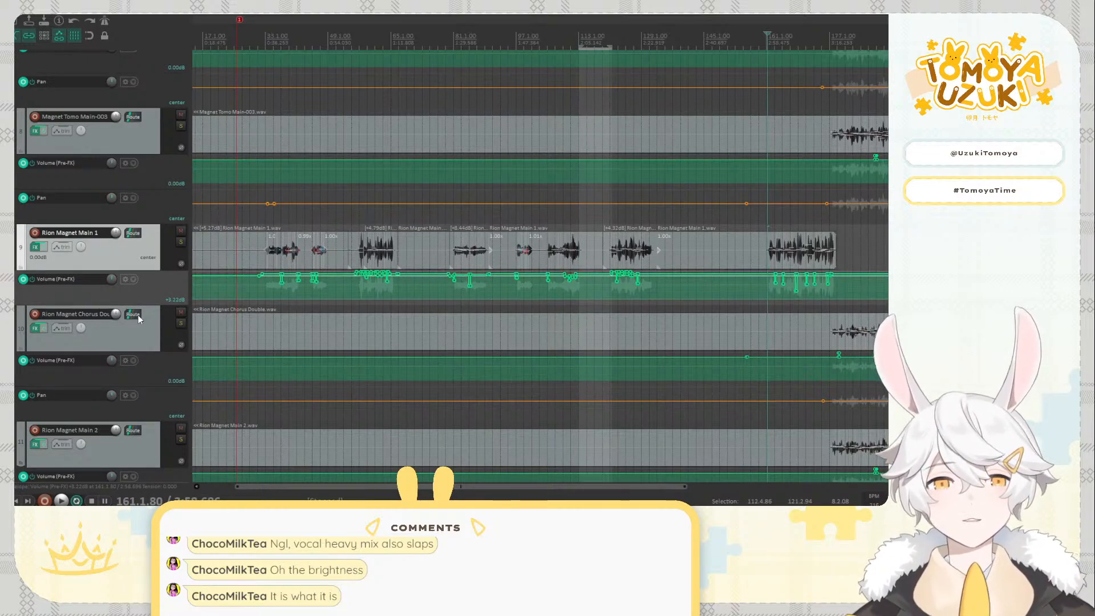
key(space)
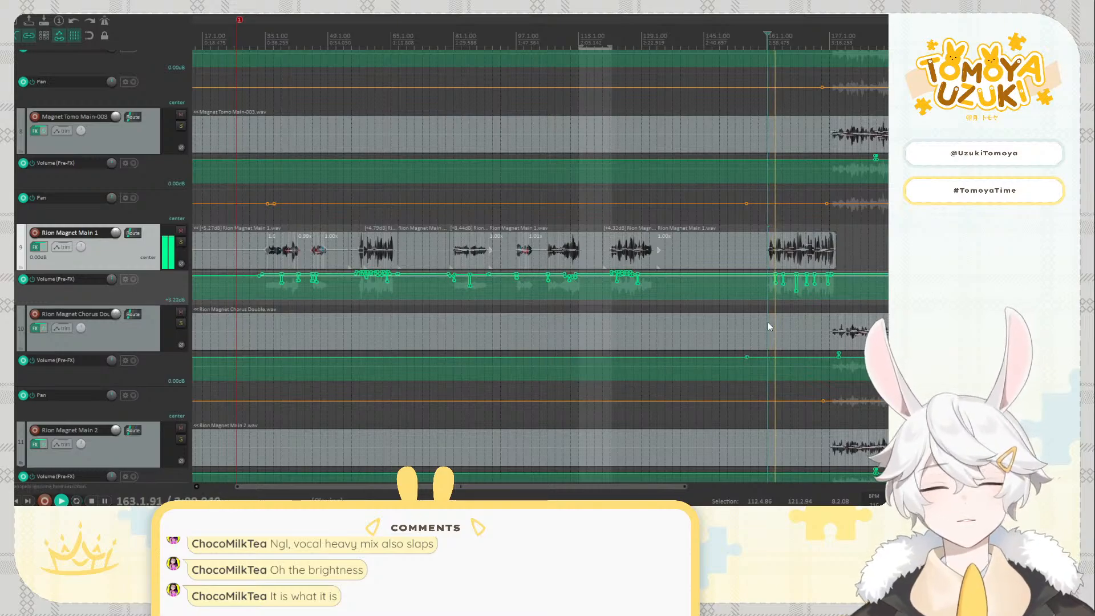
Follow the playback from the Main 1 vocals into the chorus parts on Magnet Tomo Main-002 and Main-003
scroll(839, 317, down, 2)
scroll(838, 318, up, 4)
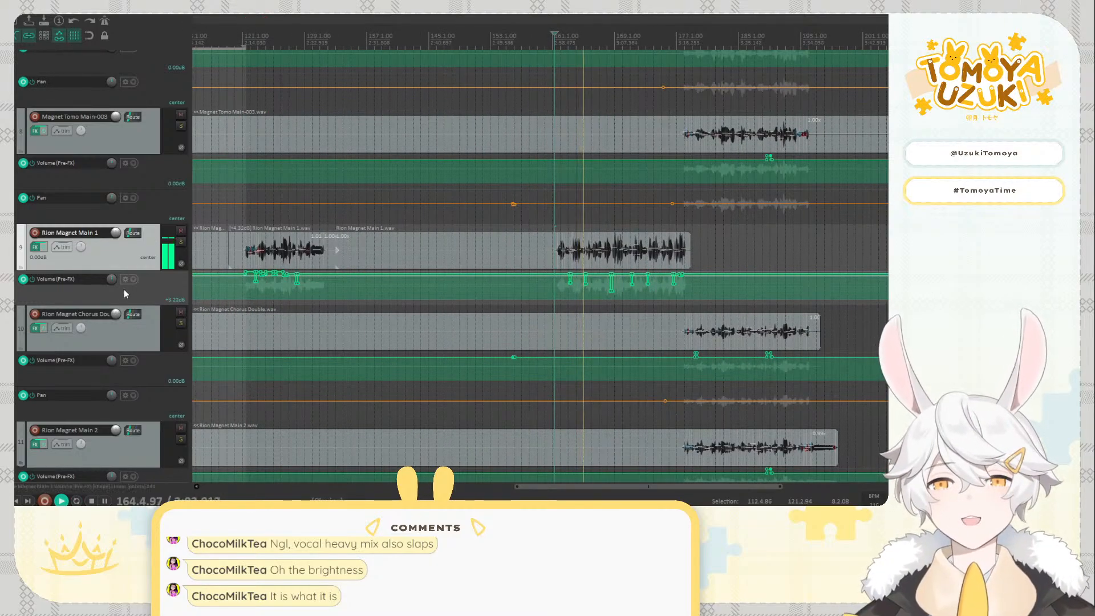
scroll(125, 289, up, 3)
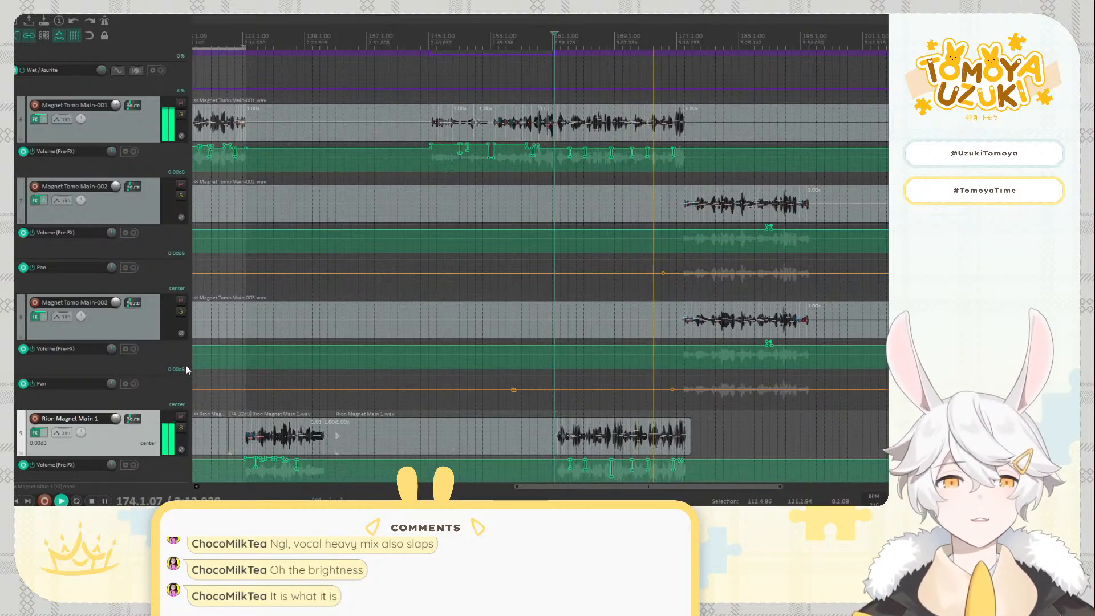
click(158, 320)
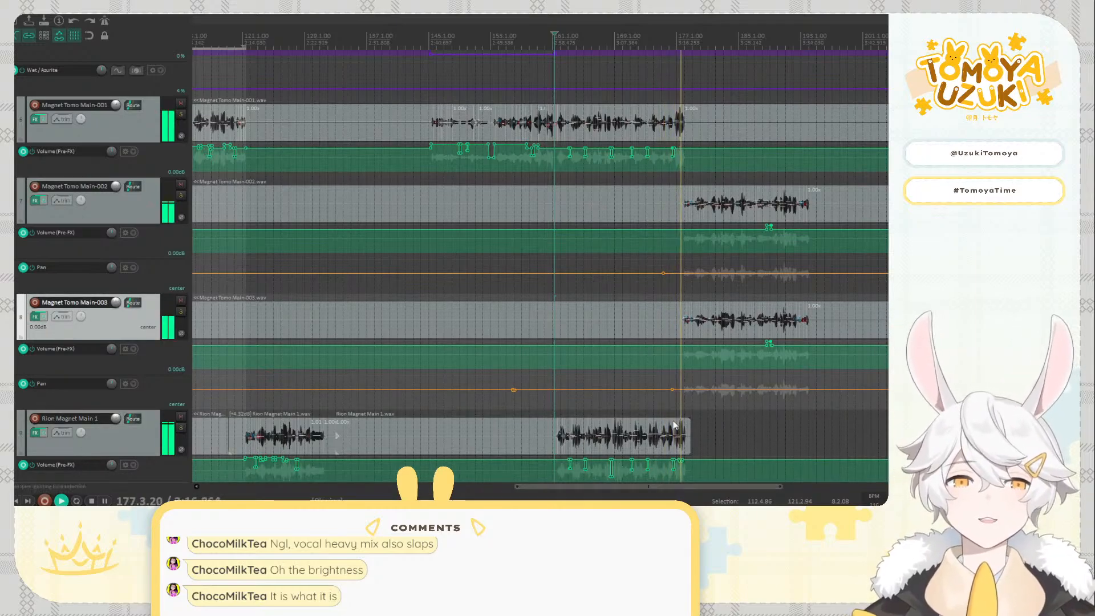
drag(632, 488, 700, 488)
scroll(142, 330, down, 3)
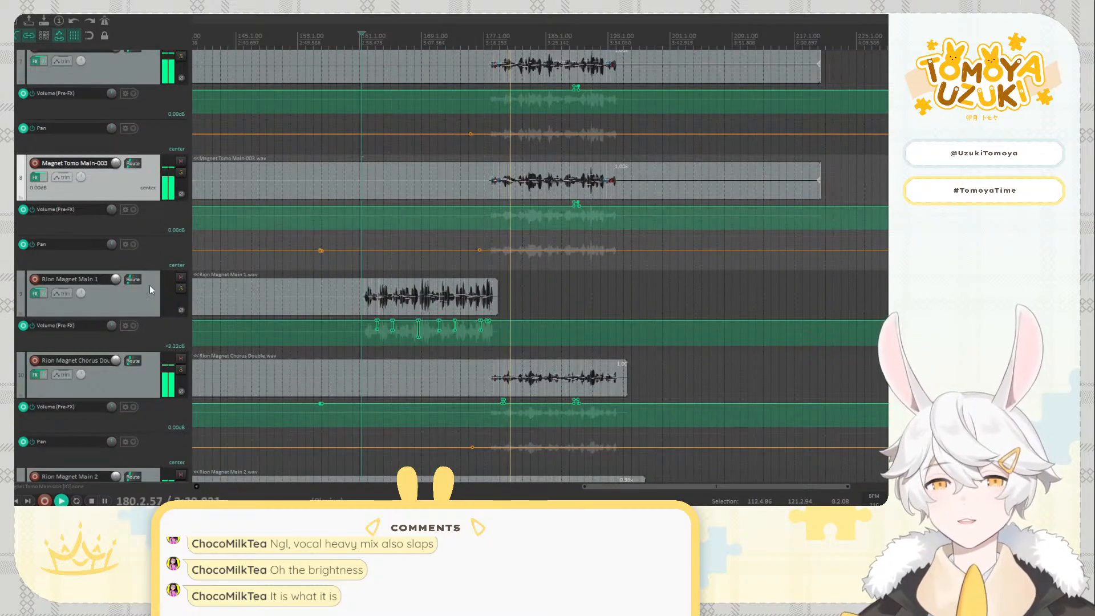
scroll(149, 285, up, 3)
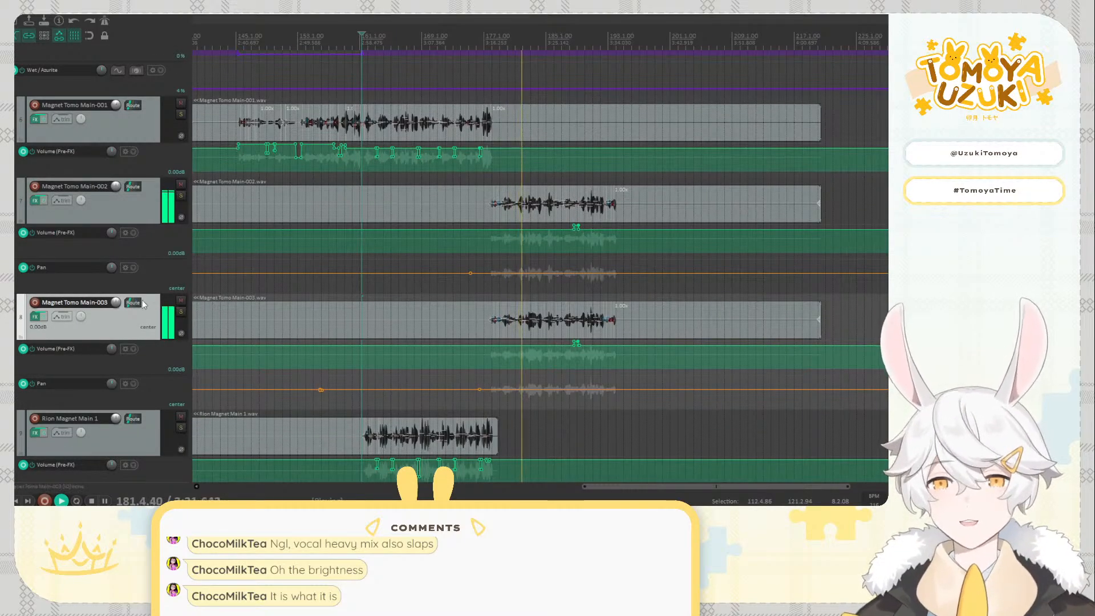
Follow the chorus playback on Rion Magnet Chorus Double and Rion Magnet Main 2, then stop playback
scroll(142, 304, down, 3)
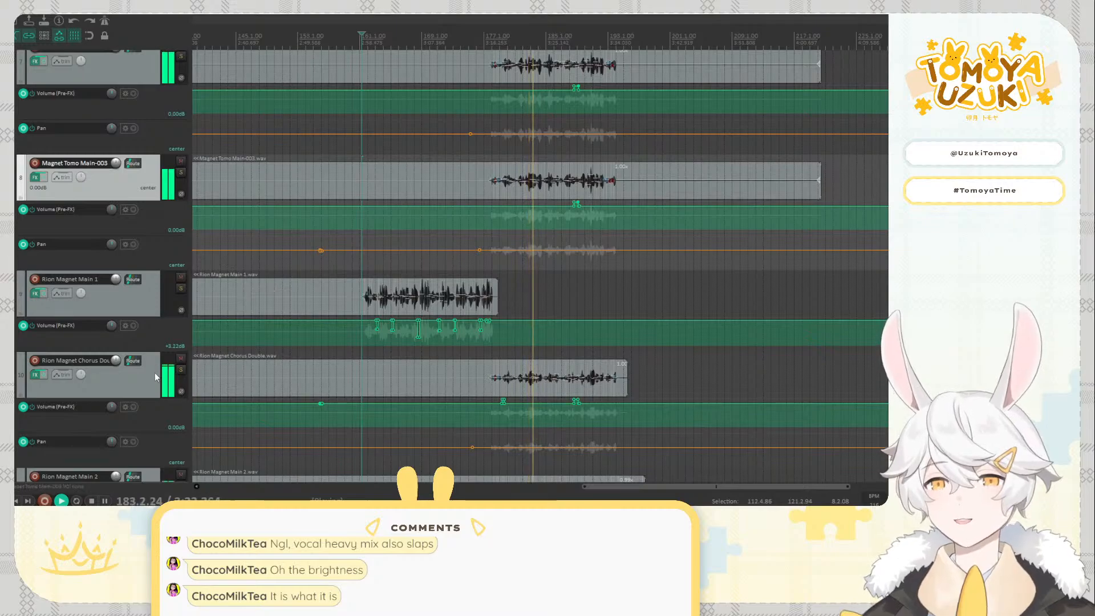
scroll(157, 342, down, 3)
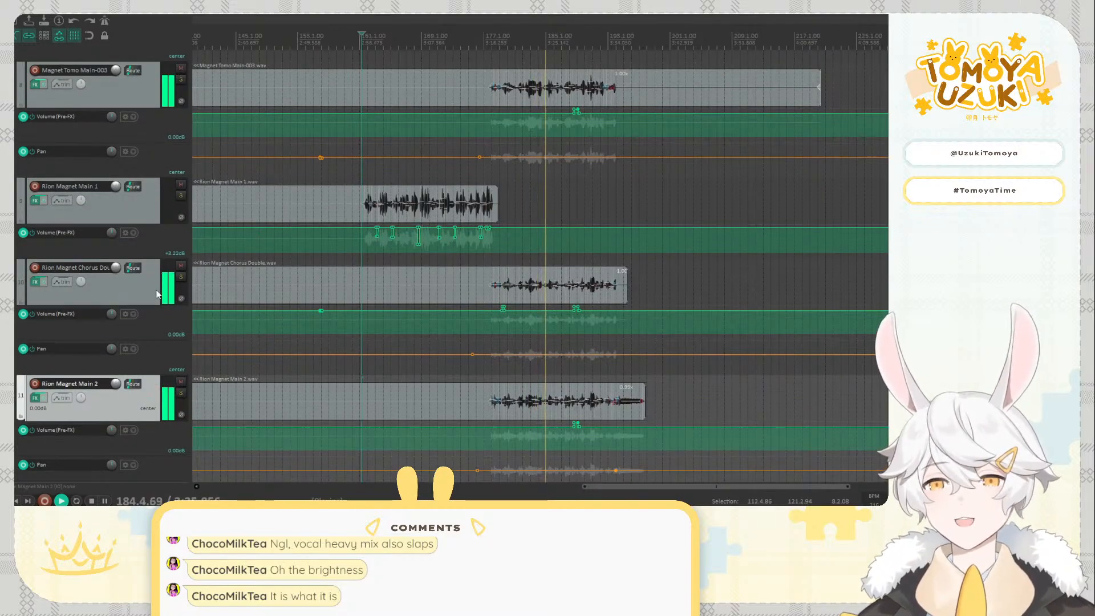
click(158, 295)
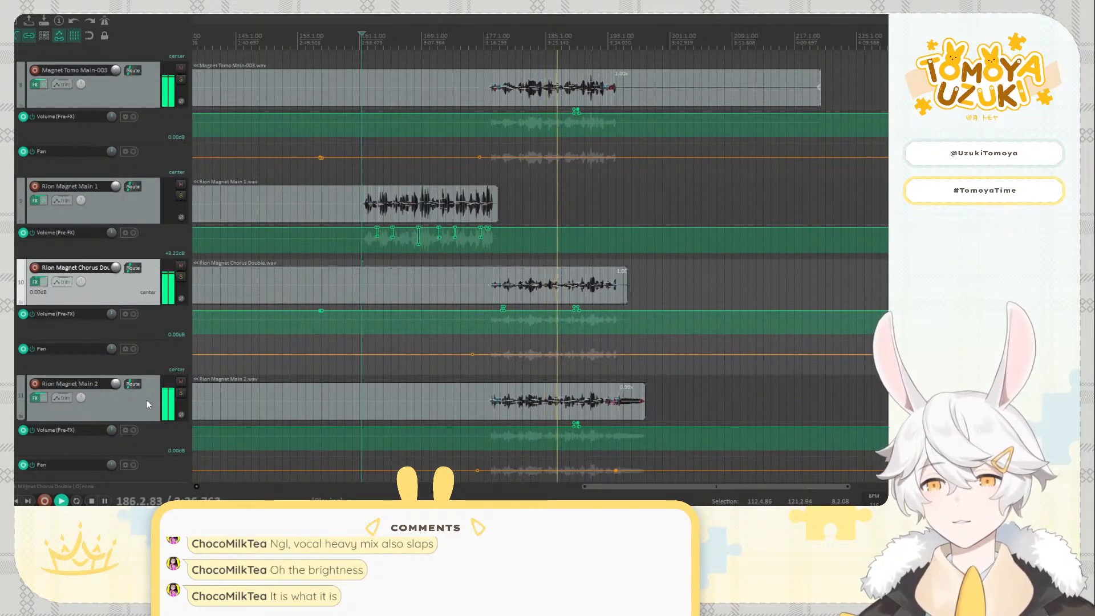
click(147, 404)
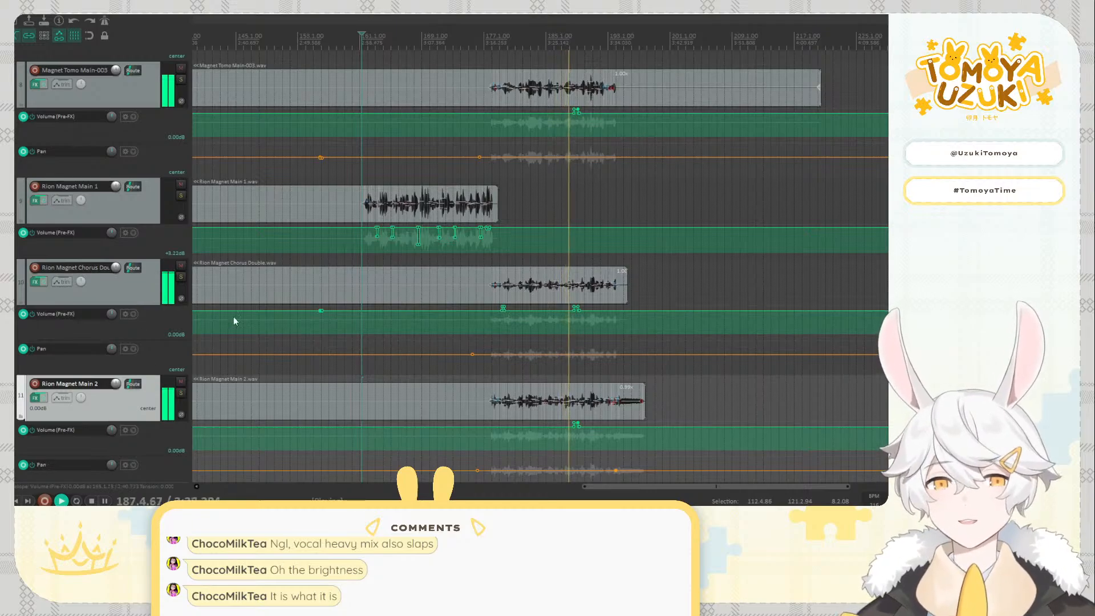
scroll(234, 321, up, 3)
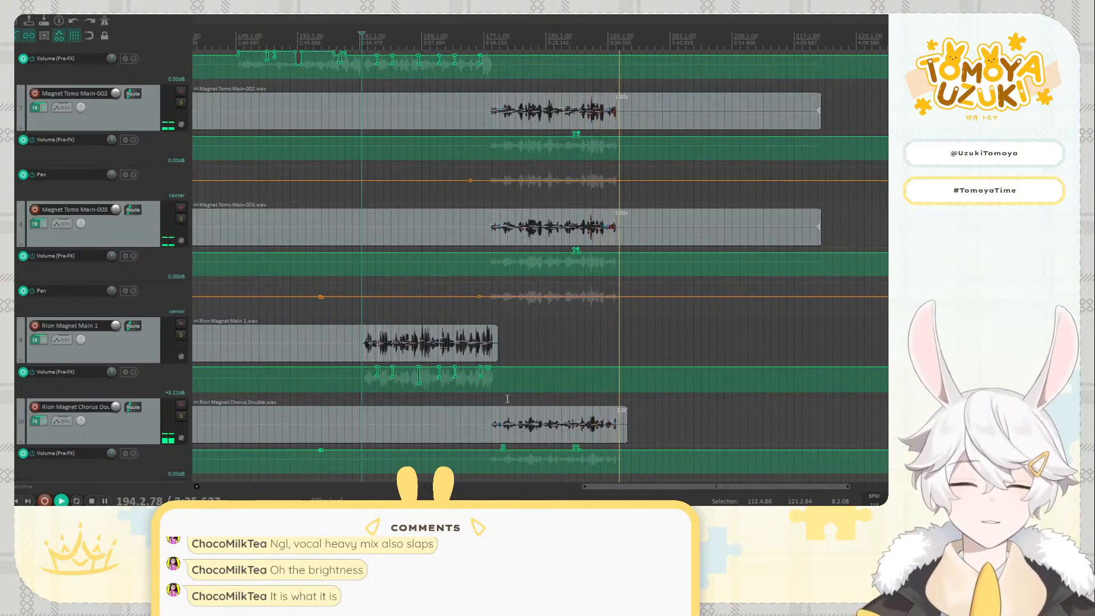
key(space)
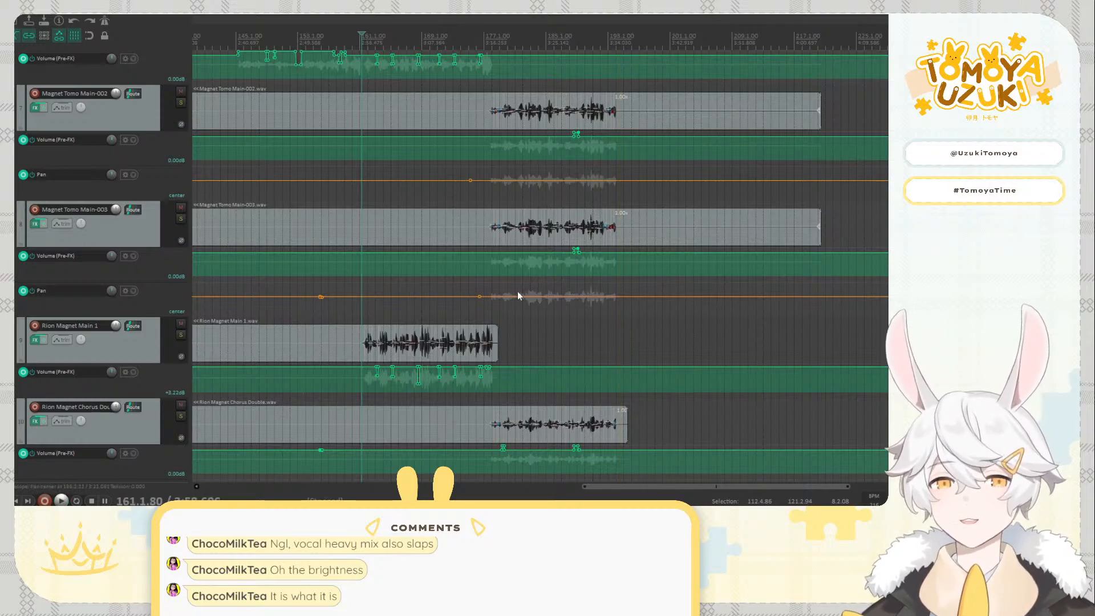
Place the edit cursor at 177.4.52 and compare how the lead and chorus double tracks are arranged around that point
click(488, 309)
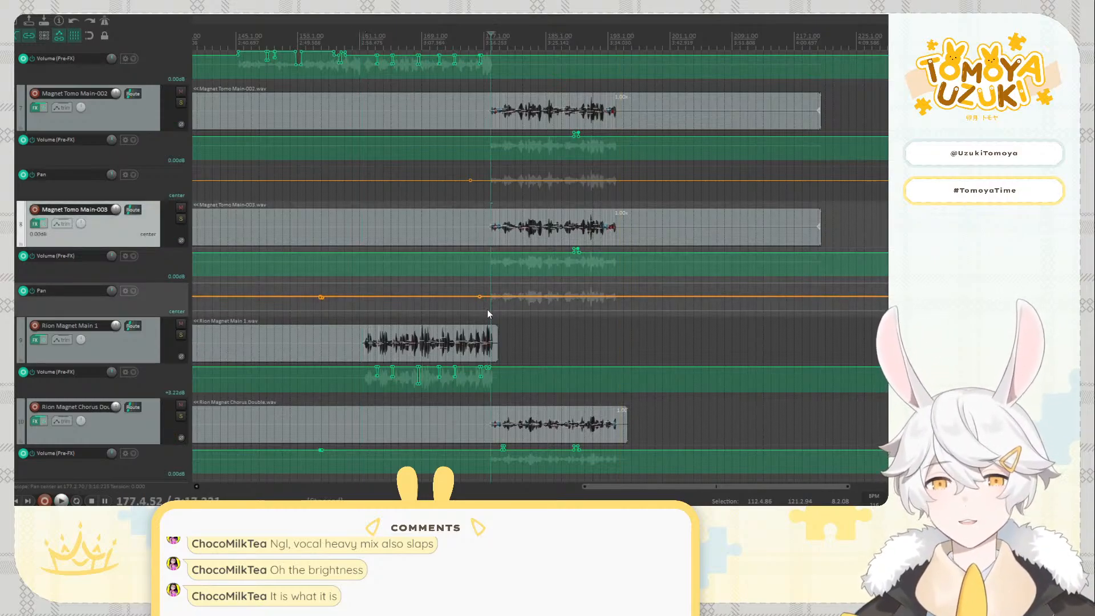
click(137, 340)
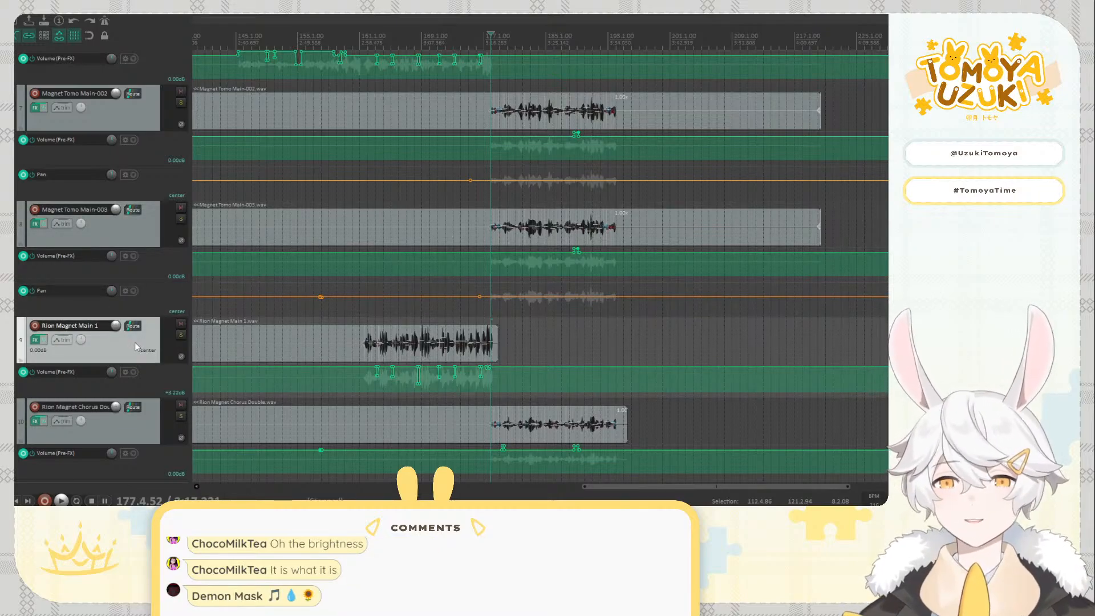
scroll(136, 350, up, 2)
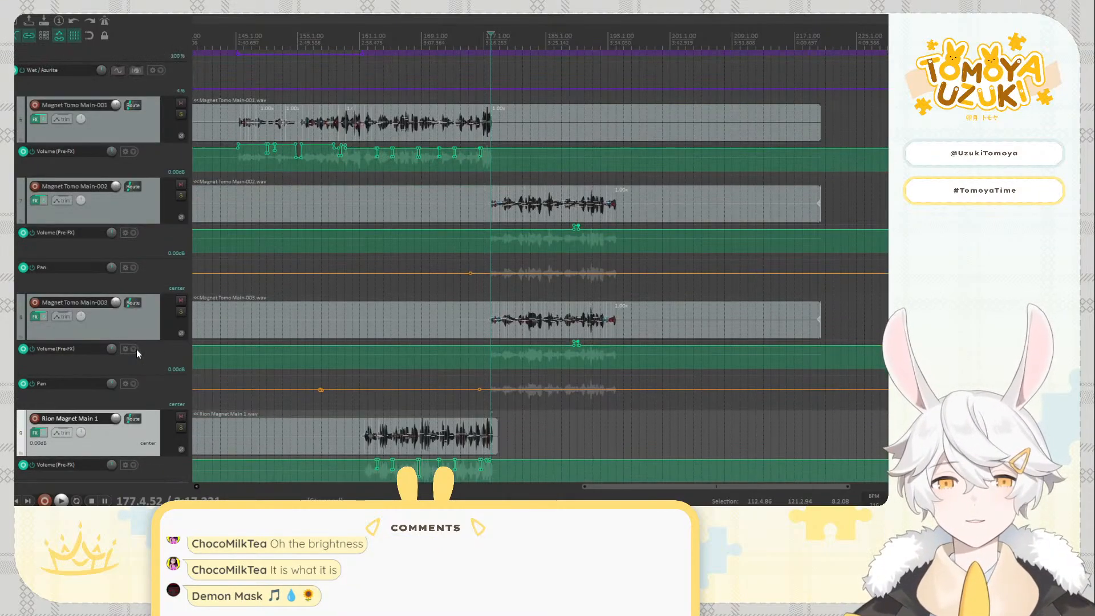
scroll(628, 285, up, 3)
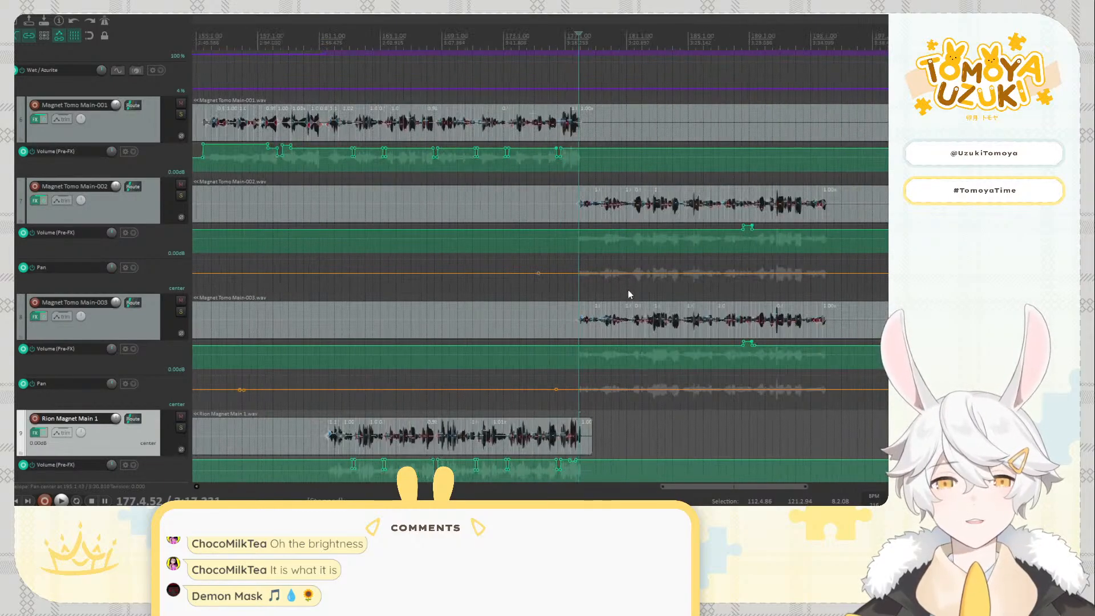
scroll(163, 330, down, 5)
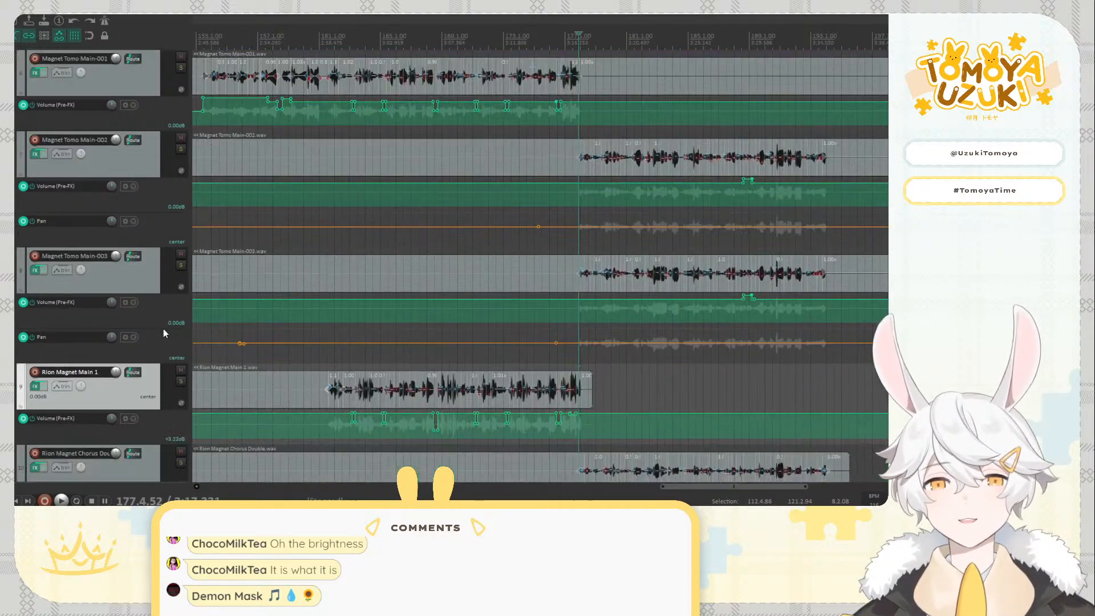
scroll(162, 337, up, 3)
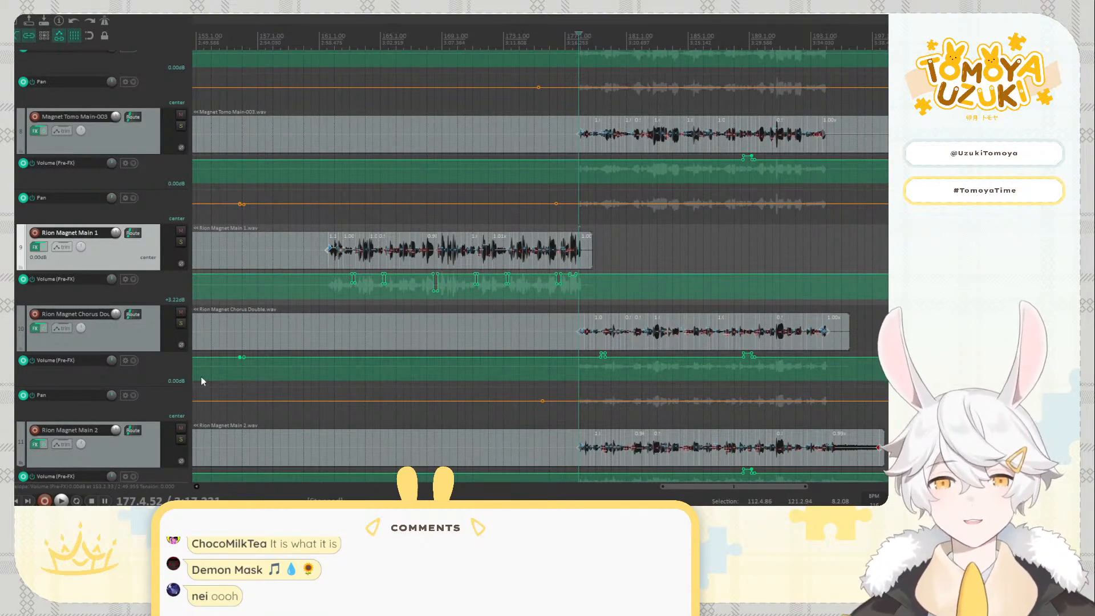
click(145, 342)
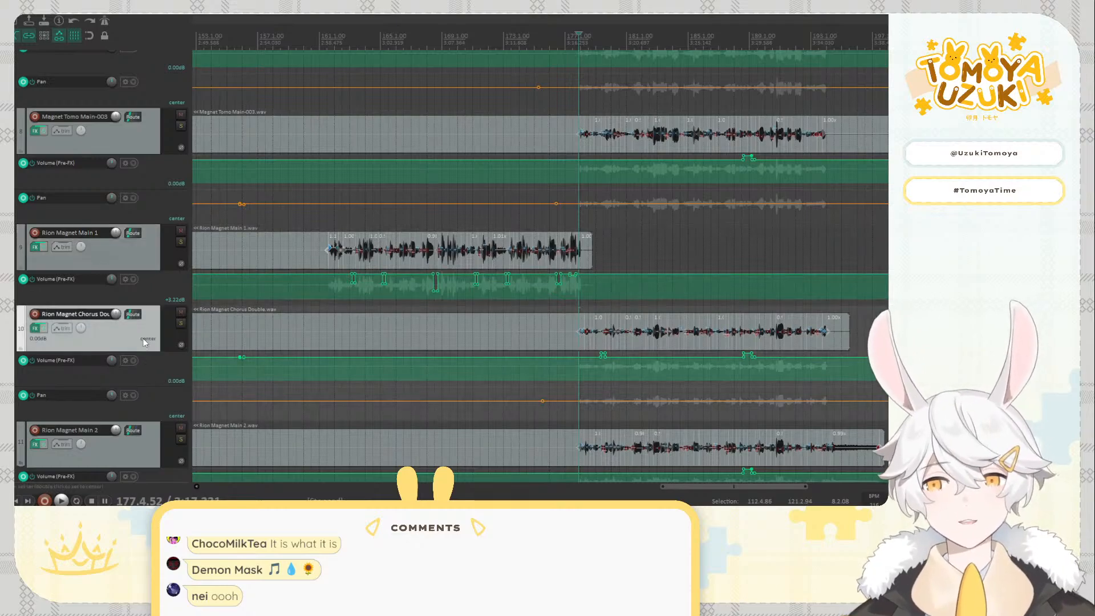
Examine the Harm group's Rion Magnet Harmos and Magnet Tomo Harm tracks, selecting Magnet Tomo Harm
scroll(145, 354, down, 10)
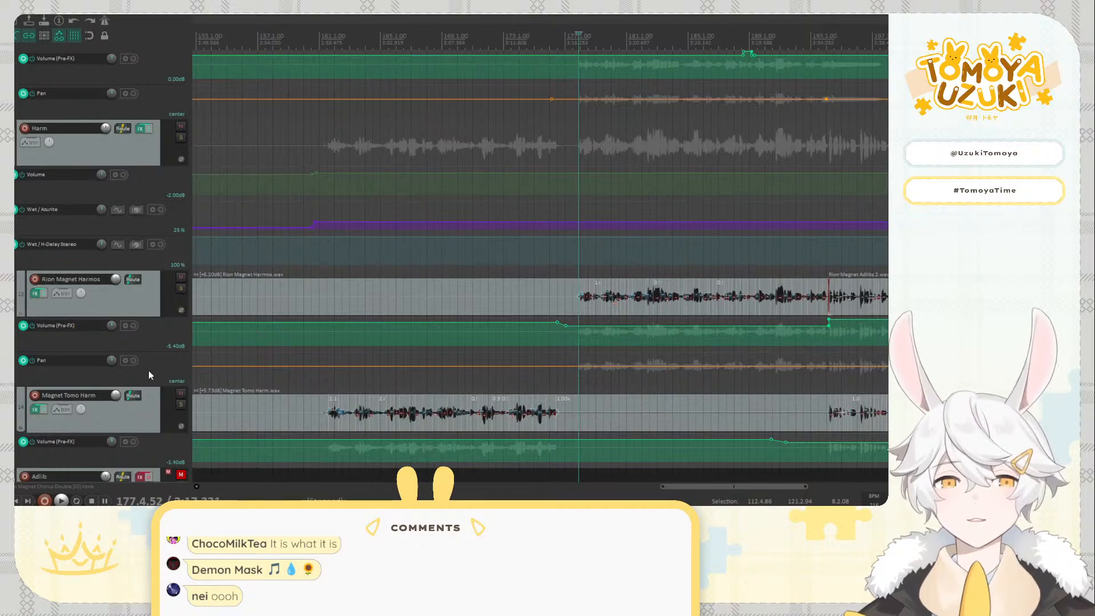
scroll(150, 372, down, 3)
click(152, 276)
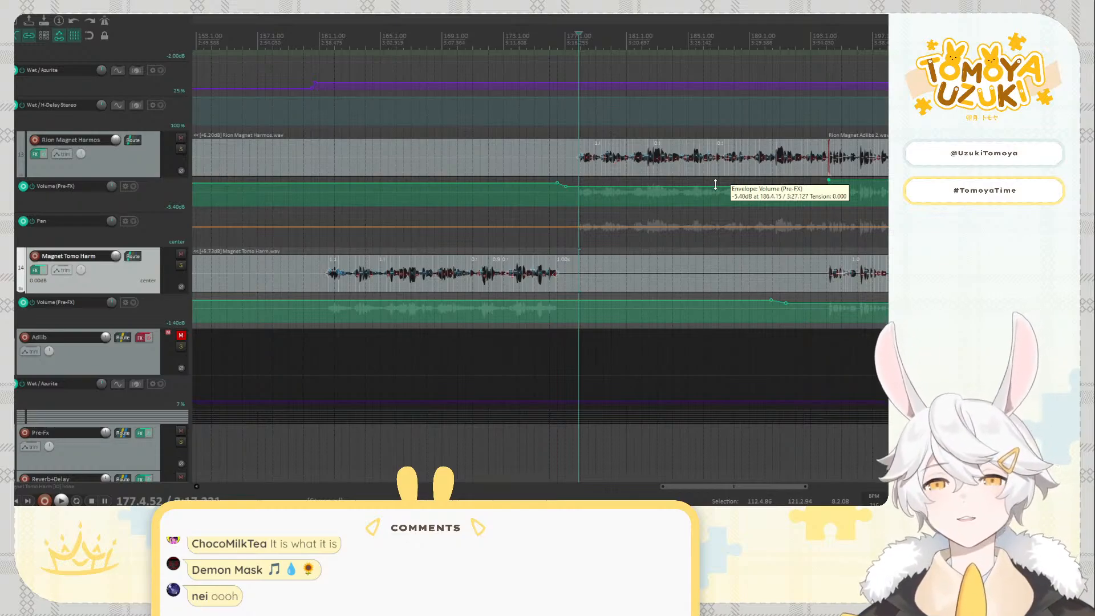
scroll(166, 249, up, 5)
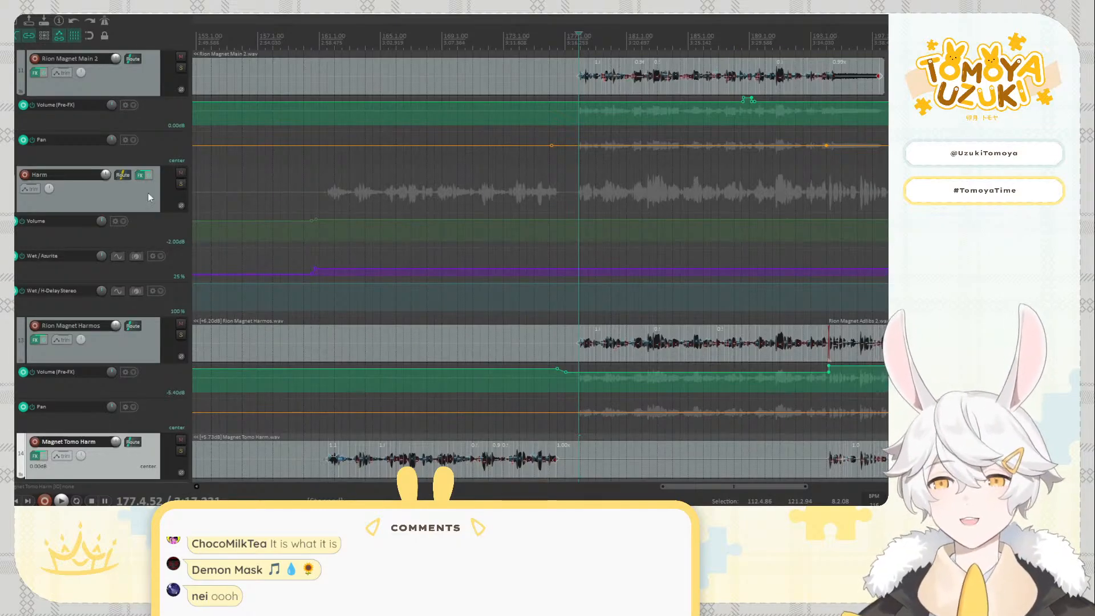
Pan the Rion Magnet Main 2 envelope hard towards the right and the Rion Magnet Chorus Double envelope hard towards the left
scroll(123, 251, up, 2)
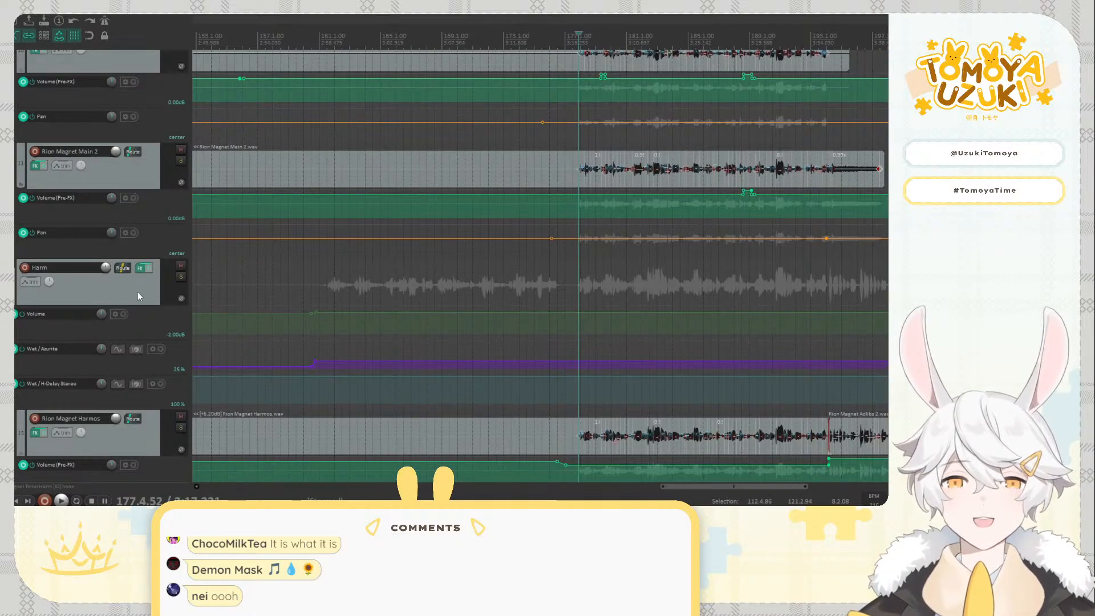
scroll(138, 291, down, 3)
scroll(138, 289, up, 3)
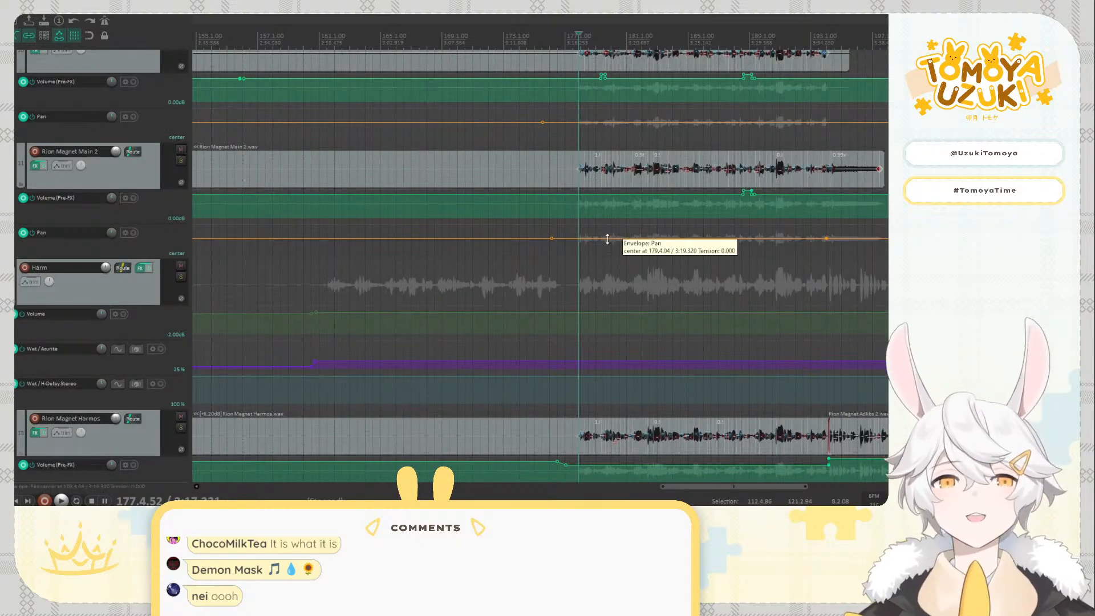
drag(610, 238, 636, 365)
drag(591, 117, 591, 41)
Pan the Magnet Tomo Main-003 envelope partly right and the Magnet Tomo Main-002 envelope partly left
scroll(194, 211, up, 4)
scroll(273, 225, up, 3)
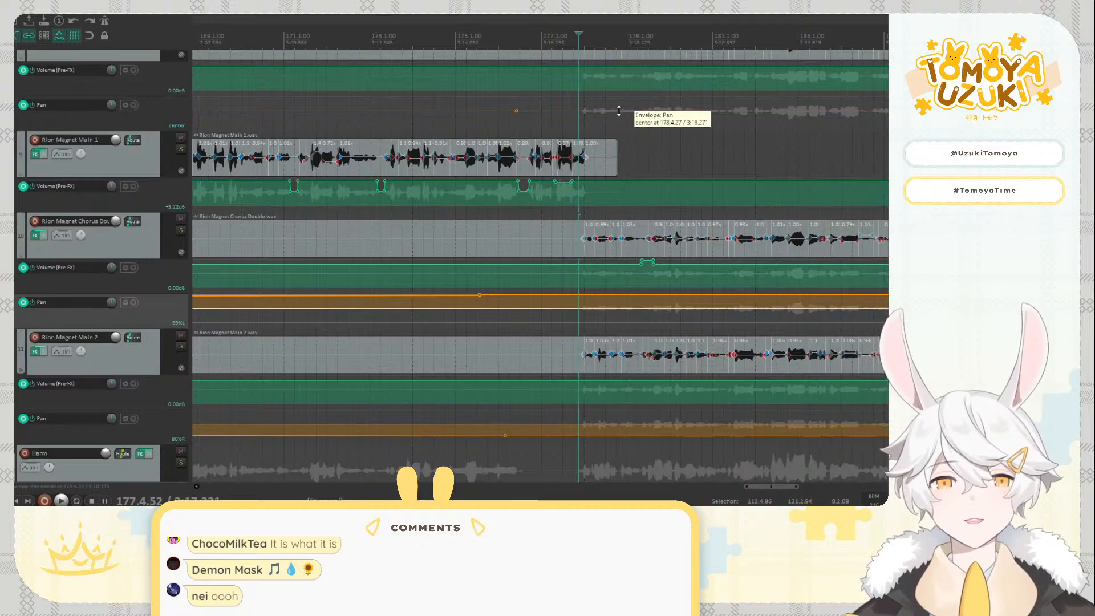
drag(621, 110, 622, 135)
scroll(135, 210, up, 3)
click(625, 128)
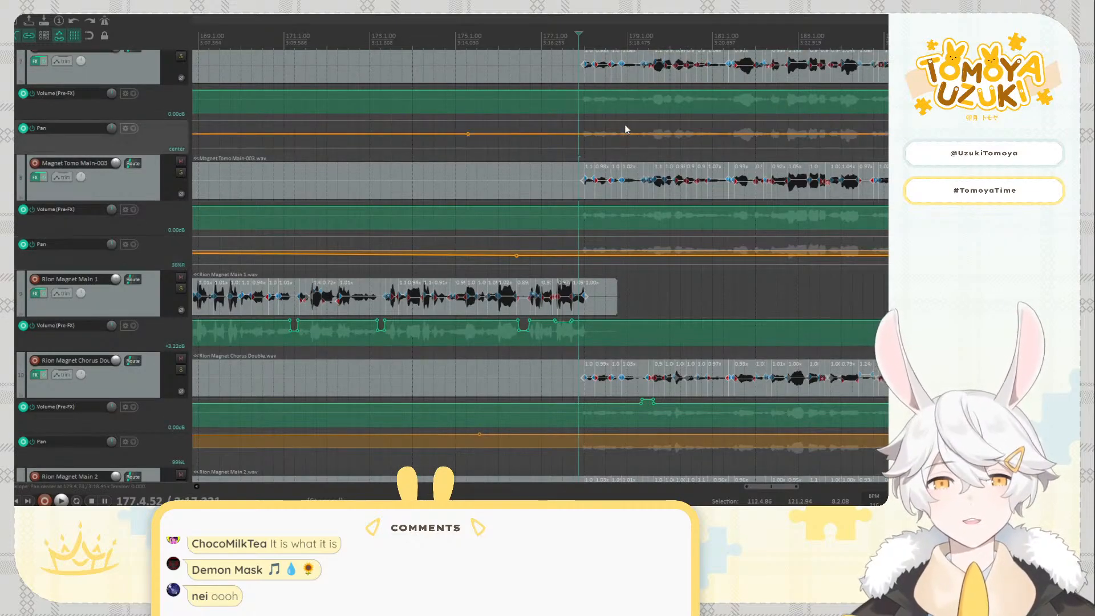
drag(604, 135, 598, 115)
Play the chorus with the new panning, restart from around 170.3, and follow the lead and double tracks down to the Harm group
click(576, 112)
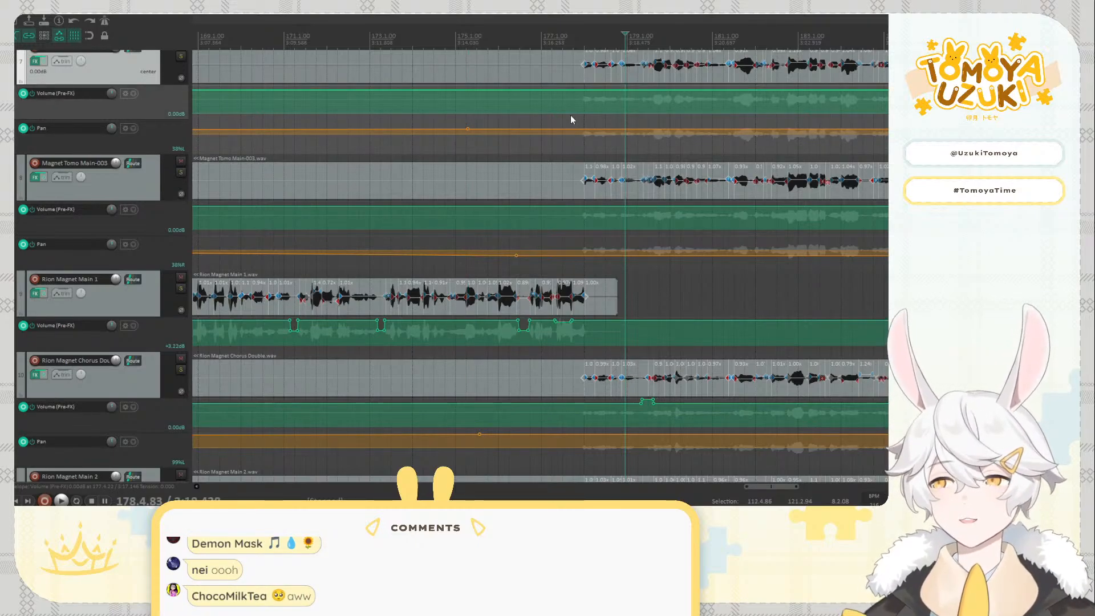
click(568, 125)
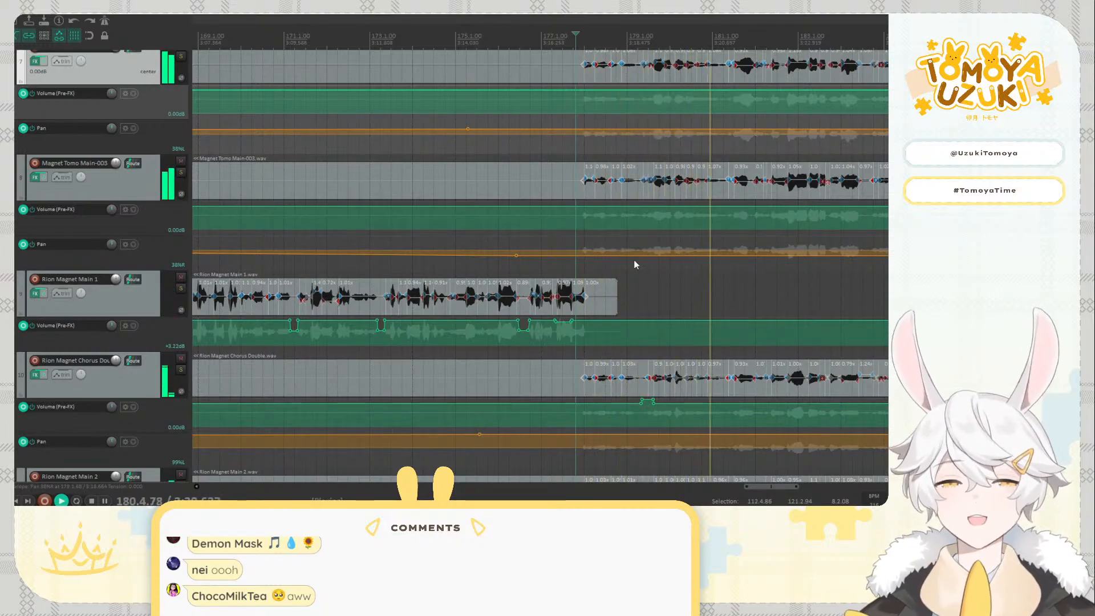
click(264, 145)
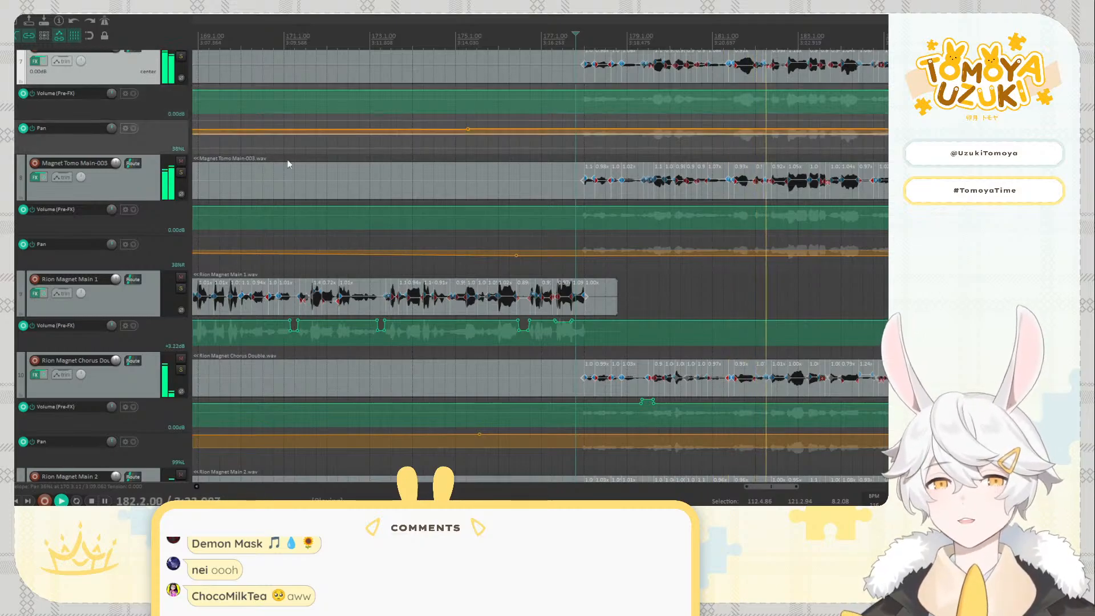
scroll(167, 218, up, 2)
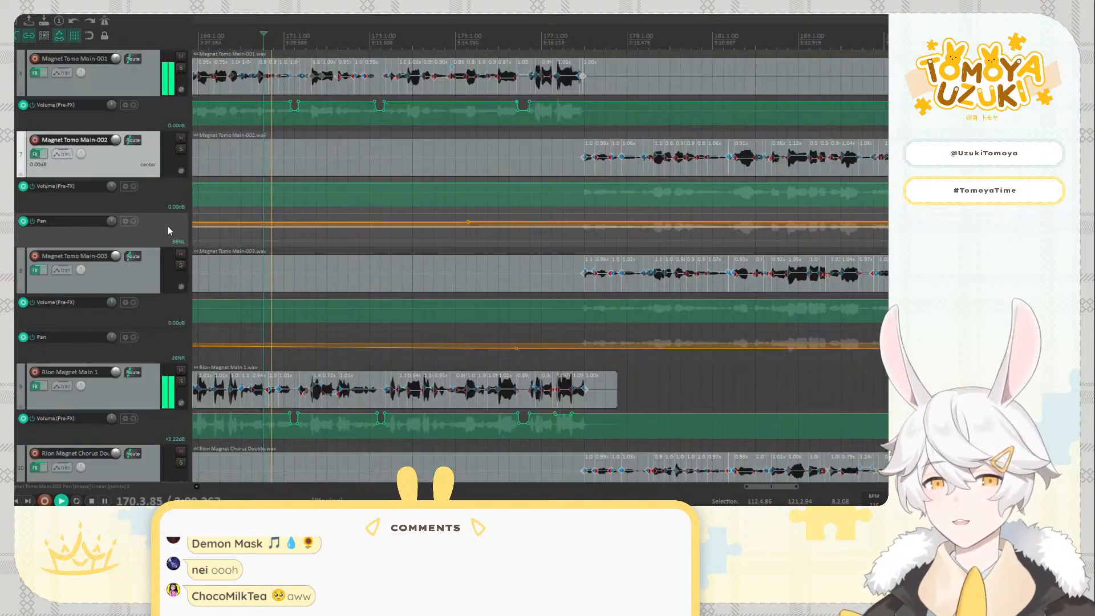
scroll(147, 315, up, 1)
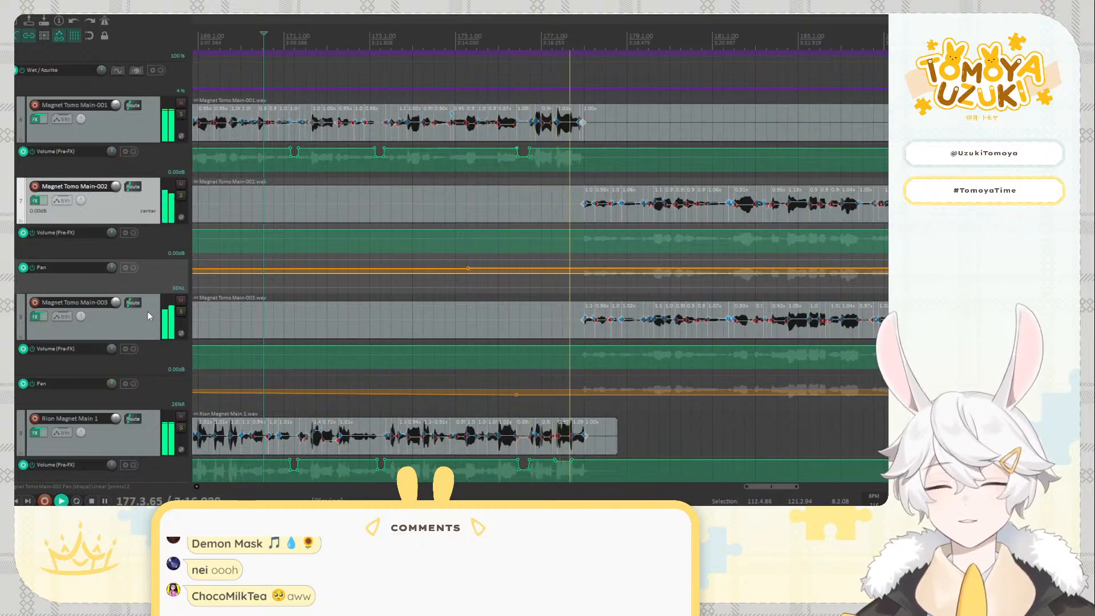
scroll(143, 313, down, 5)
scroll(159, 308, down, 2)
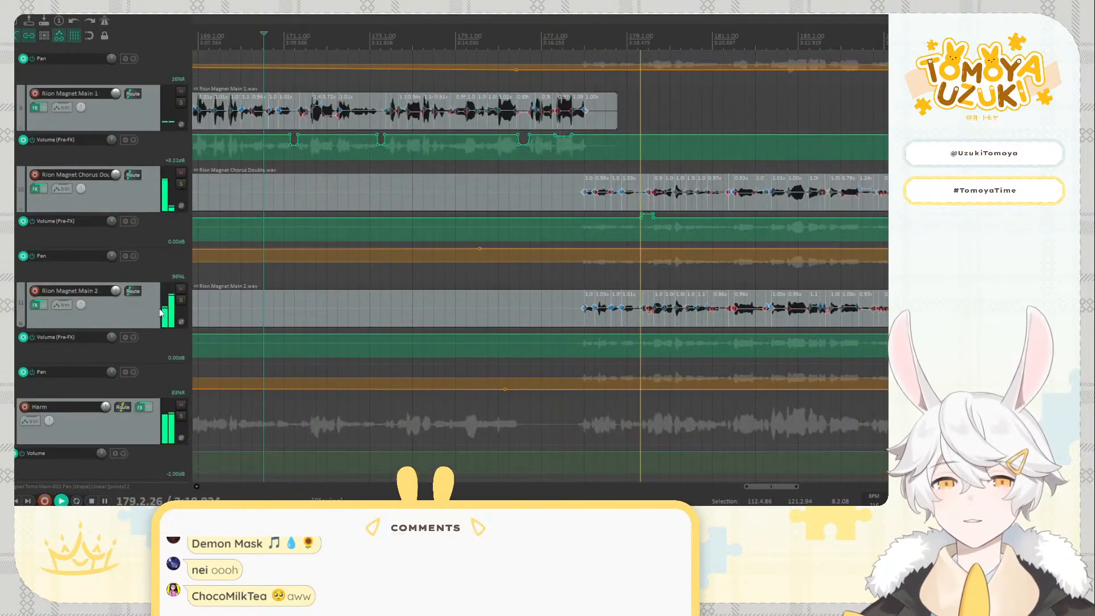
Narrow the Rion Magnet Main 2 pan to about 65% right and Rion Magnet Chorus Double to about 63% left, then stop playback
drag(559, 389, 558, 380)
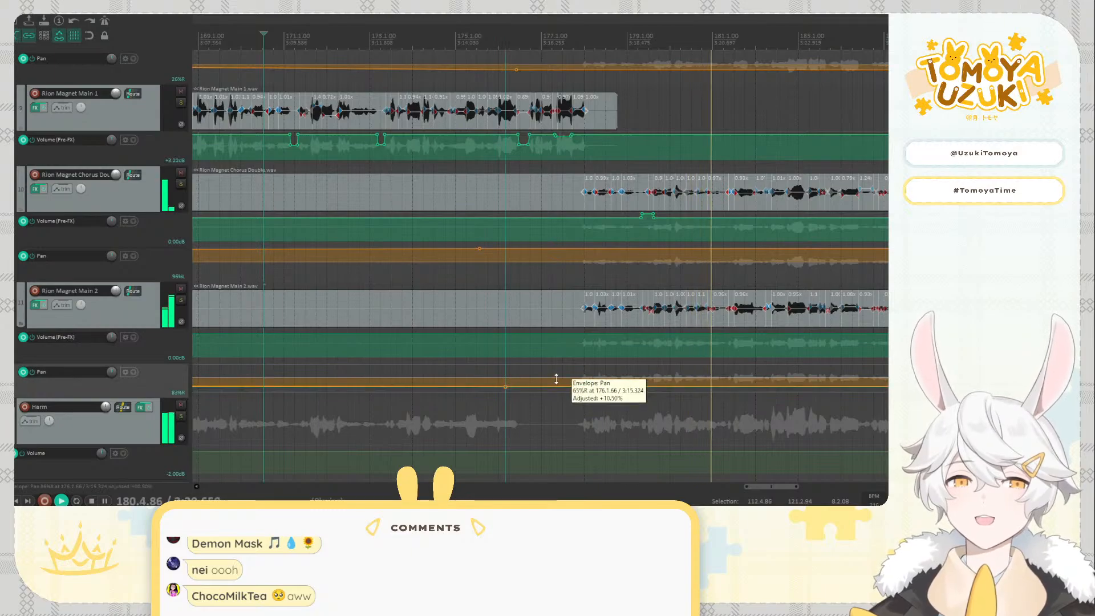
drag(561, 248, 562, 266)
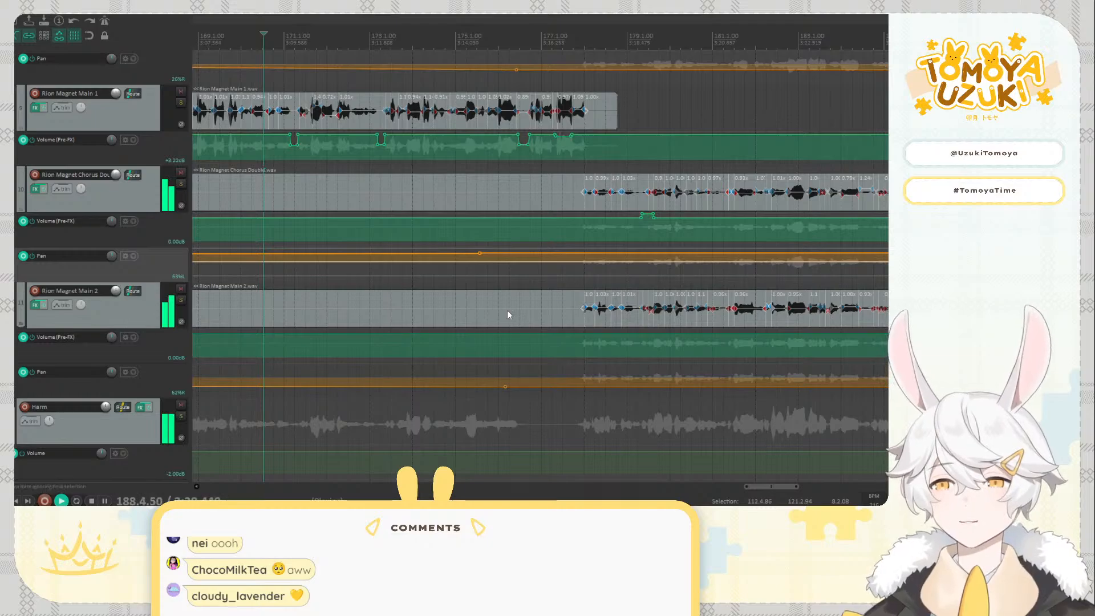
scroll(570, 308, down, 4)
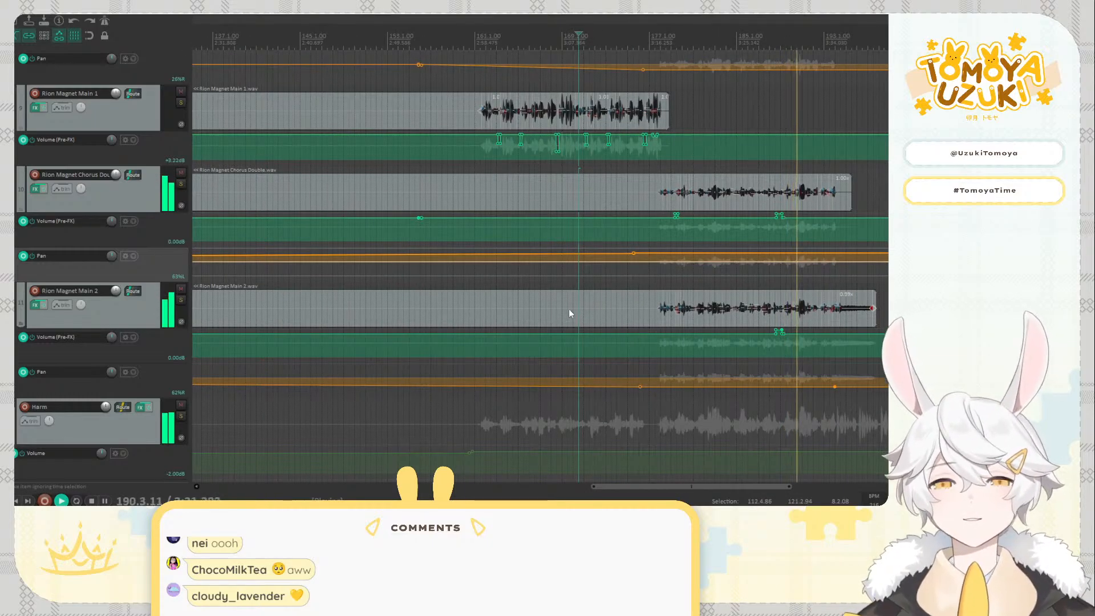
click(158, 317)
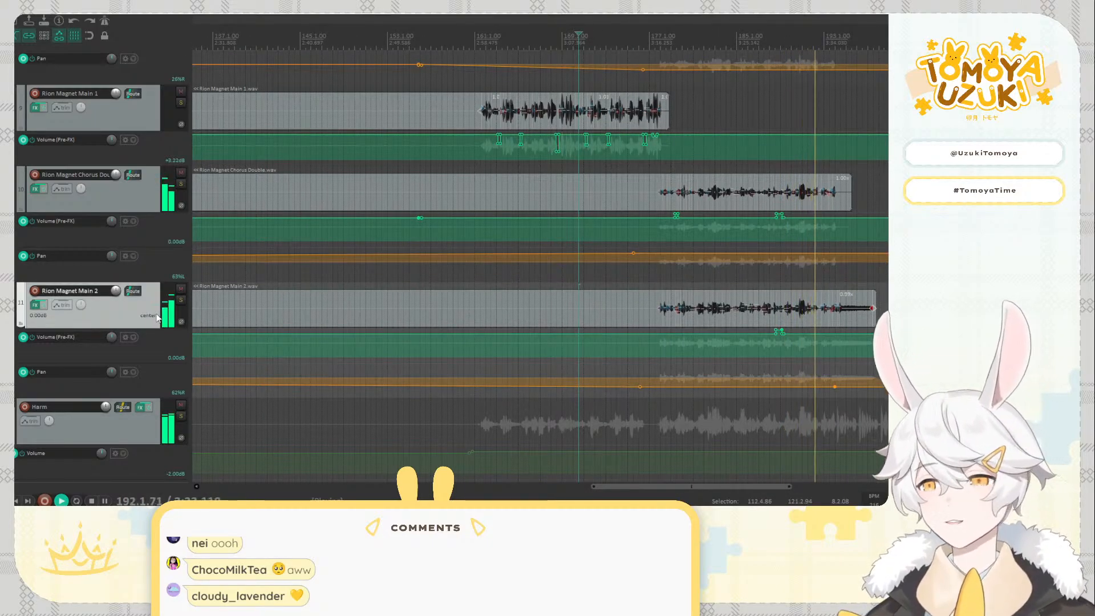
key(space)
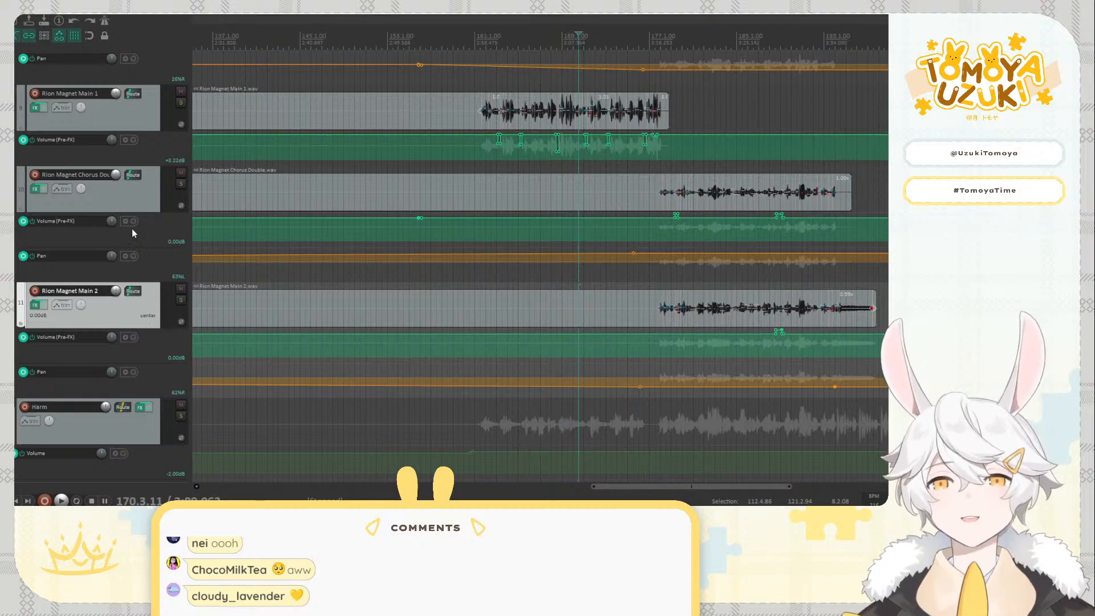
Place the edit cursor at 145.4.57 on the Main track and show the stereo width controls of its Ozone 9 Imager
scroll(153, 229, up, 10)
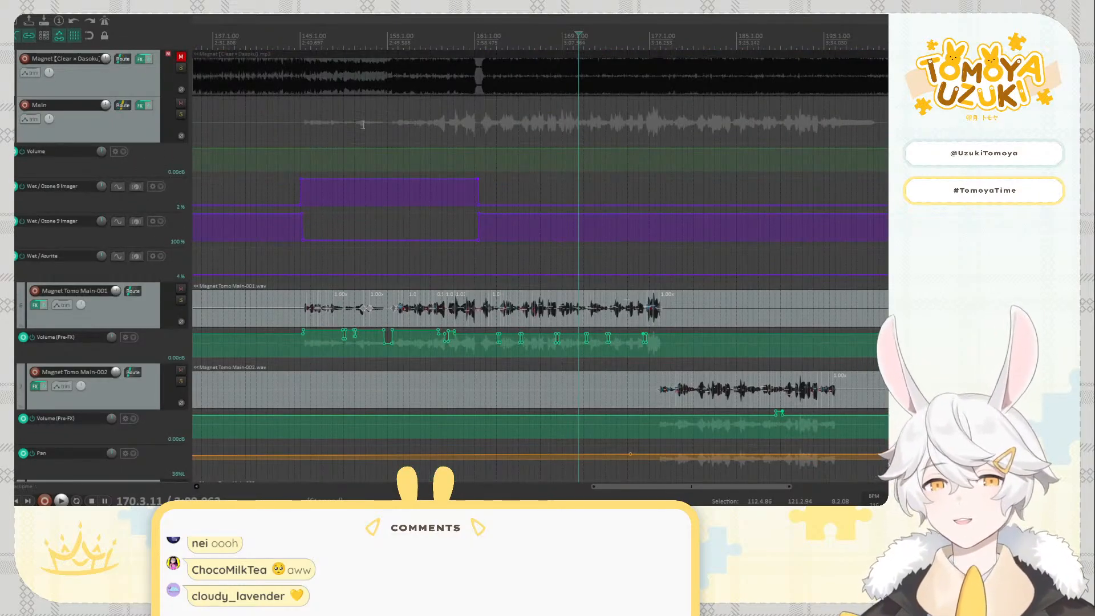
click(309, 125)
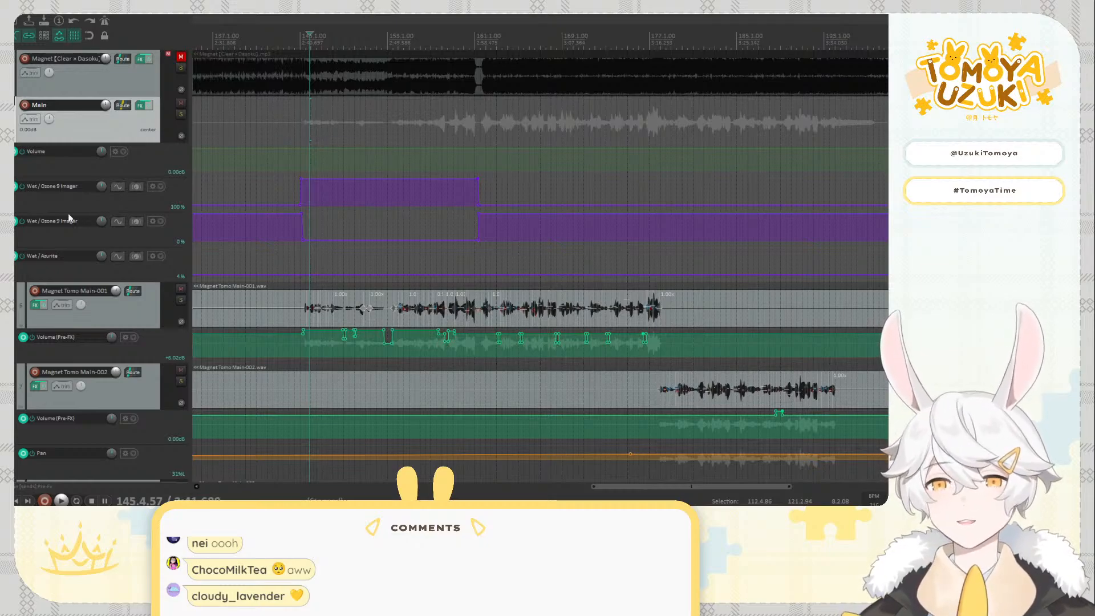
key(alt+Tab)
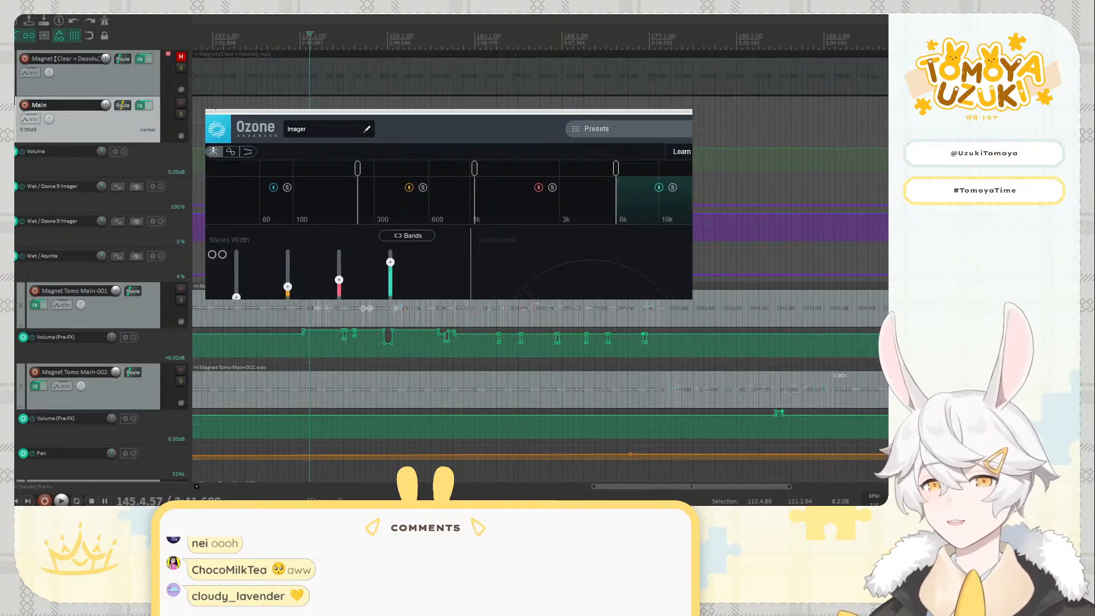
drag(288, 108, 285, 36)
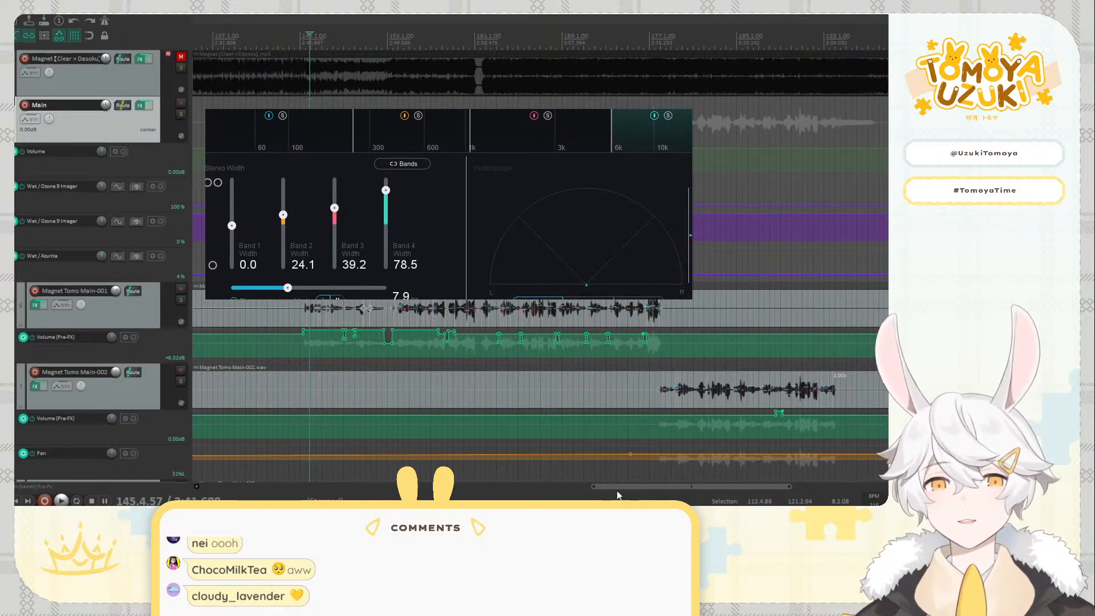
Compare the earlier vocal section around 113 to 121 with the passage starting near 145 while the Ozone Imager stays open
drag(596, 487, 485, 470)
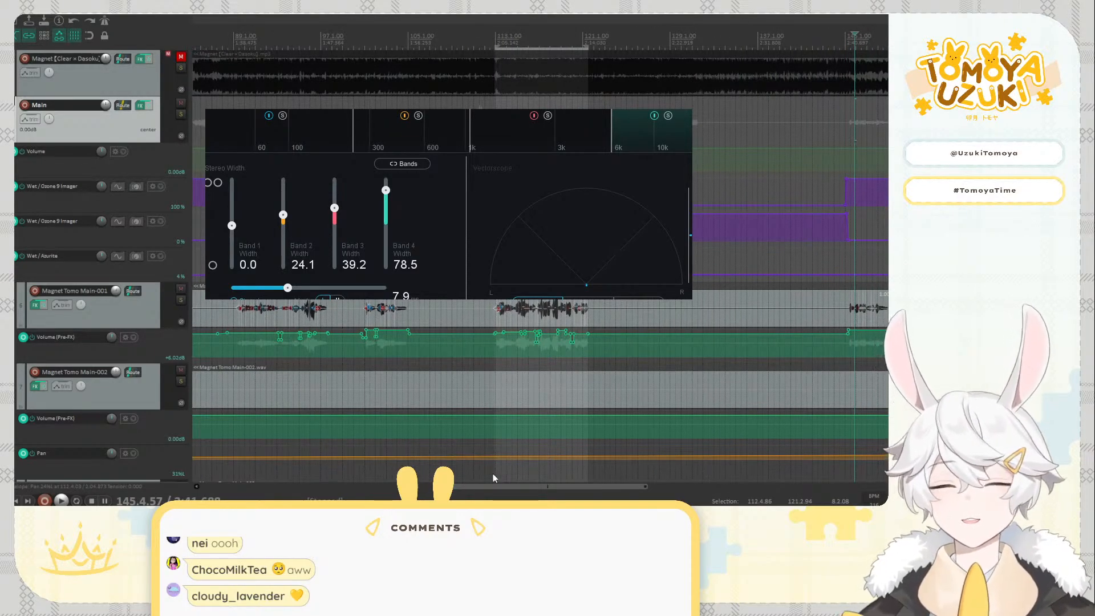
click(216, 81)
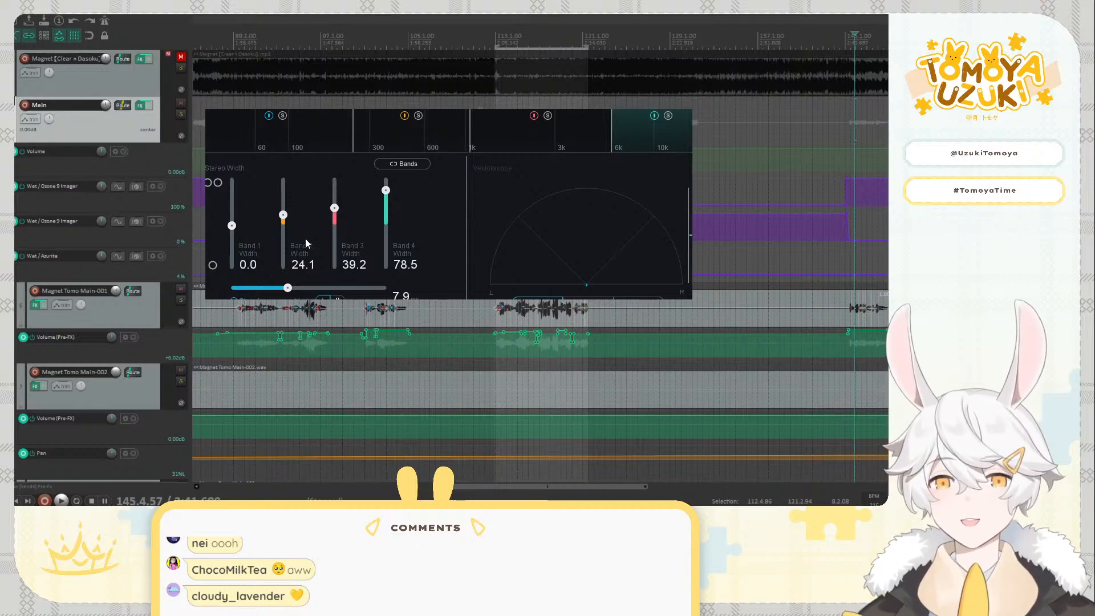
scroll(872, 342, down, 2)
scroll(871, 342, up, 3)
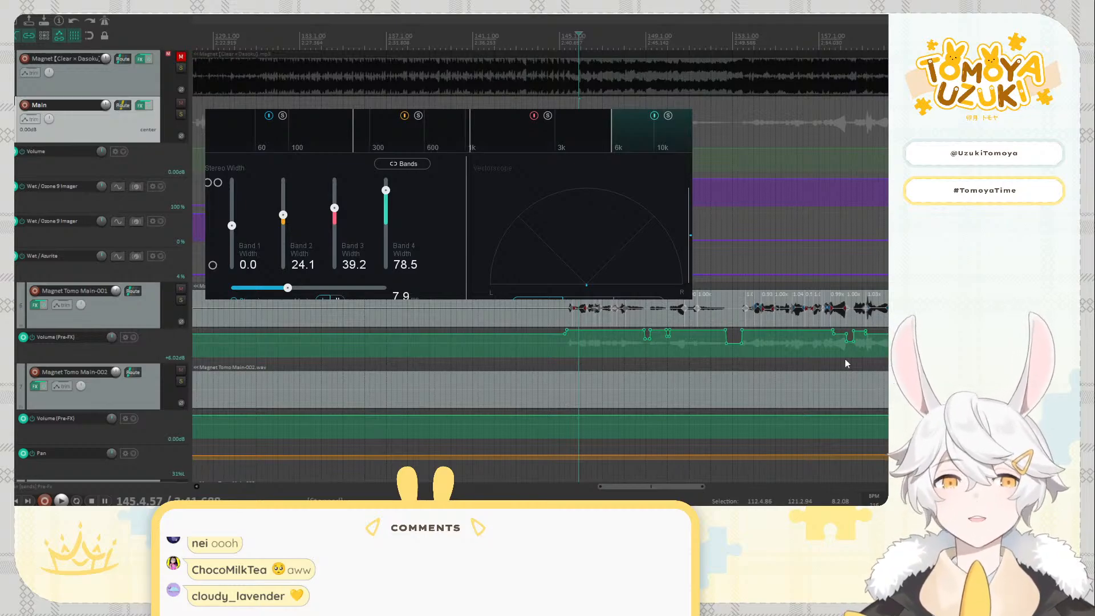
Play the main vocals from 158.1.85 and repeatedly from 153.1.88 to judge the Ozone Imager's stereo widening, then stop playback
click(846, 364)
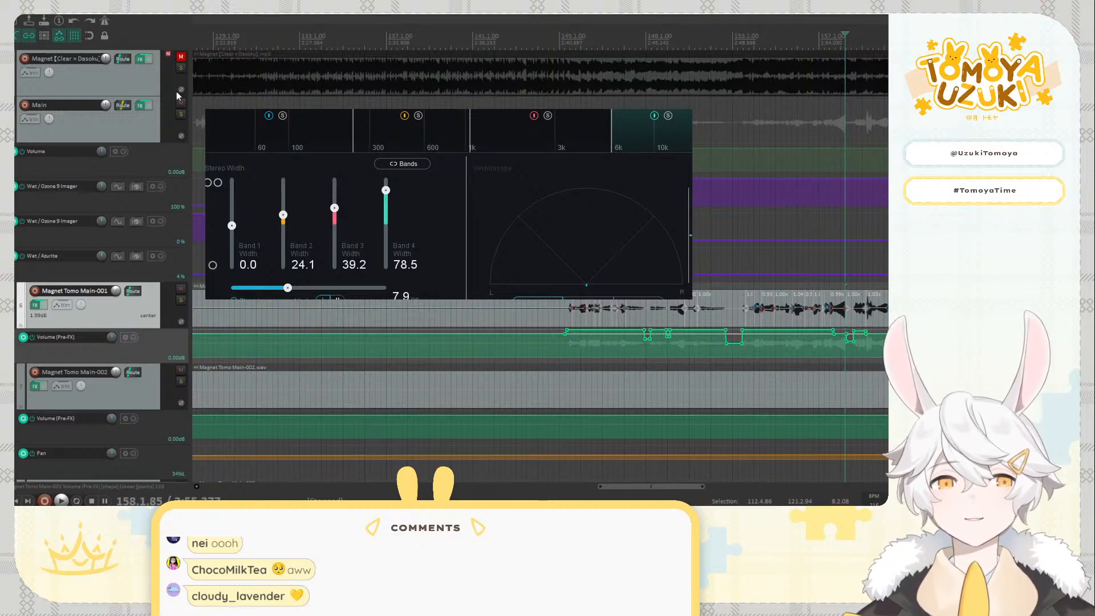
key(space)
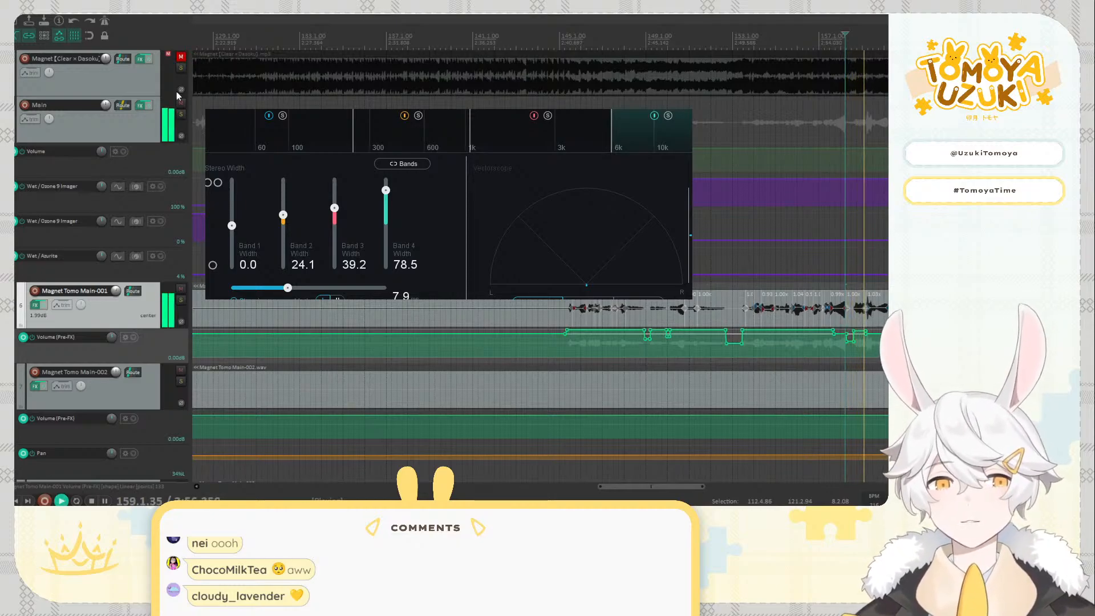
click(740, 358)
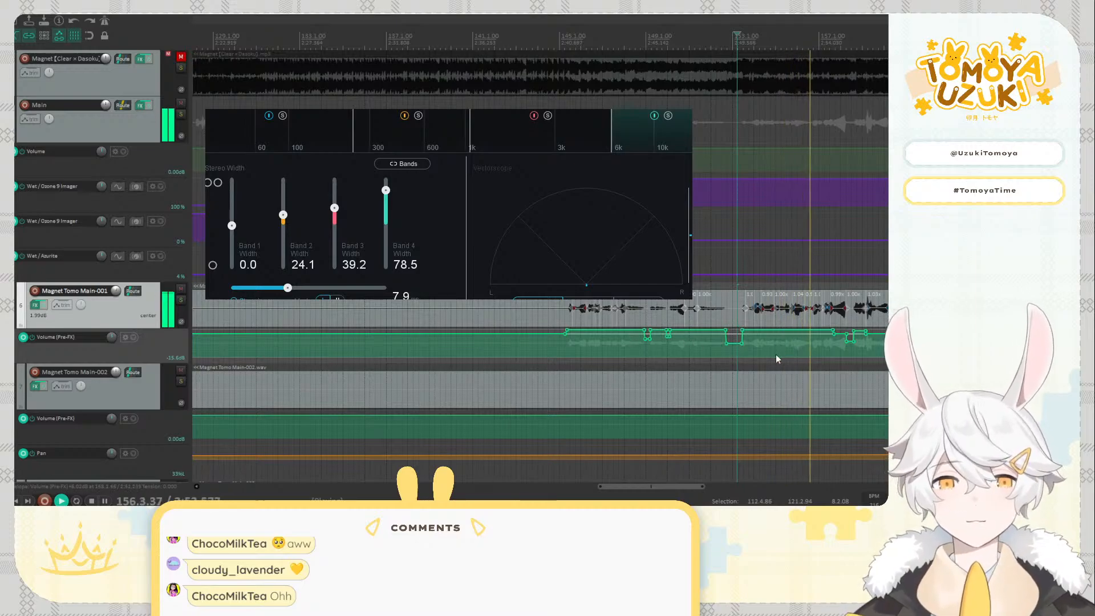
scroll(753, 353, down, 2)
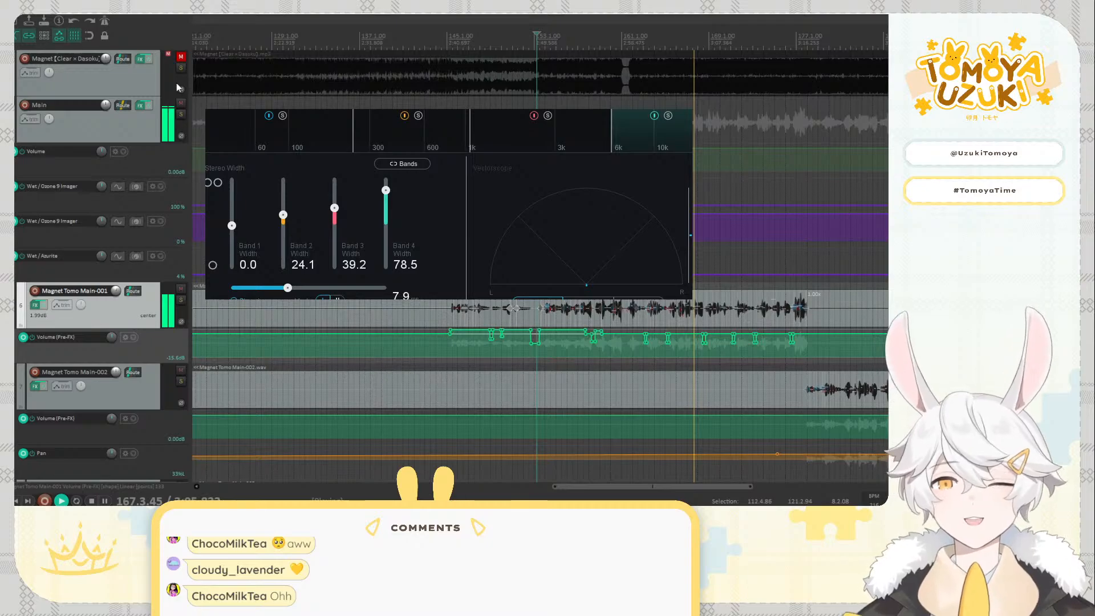
key(space)
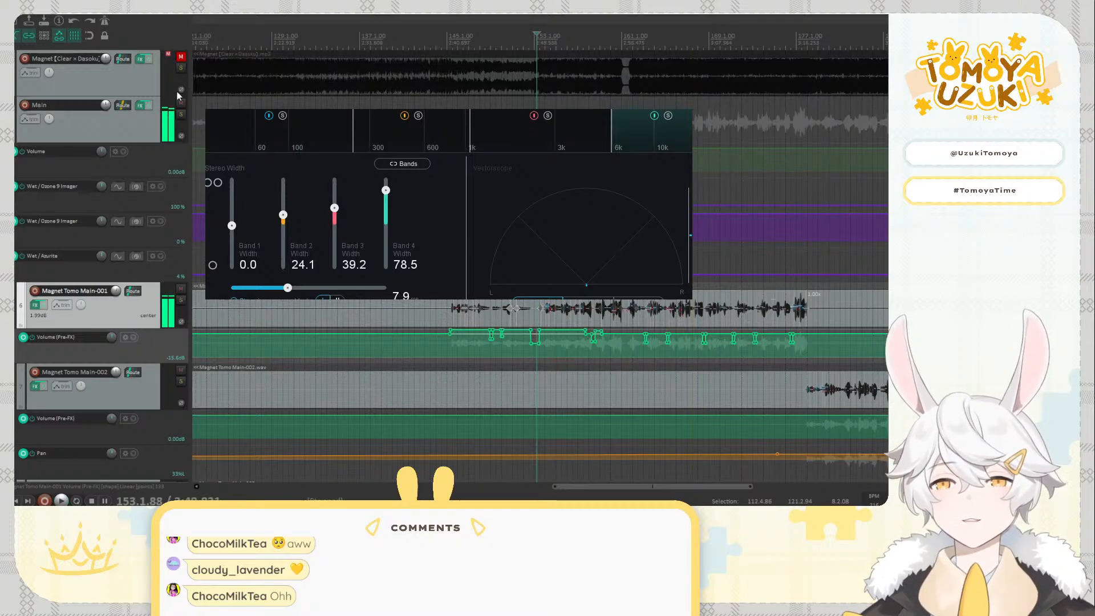
key(space)
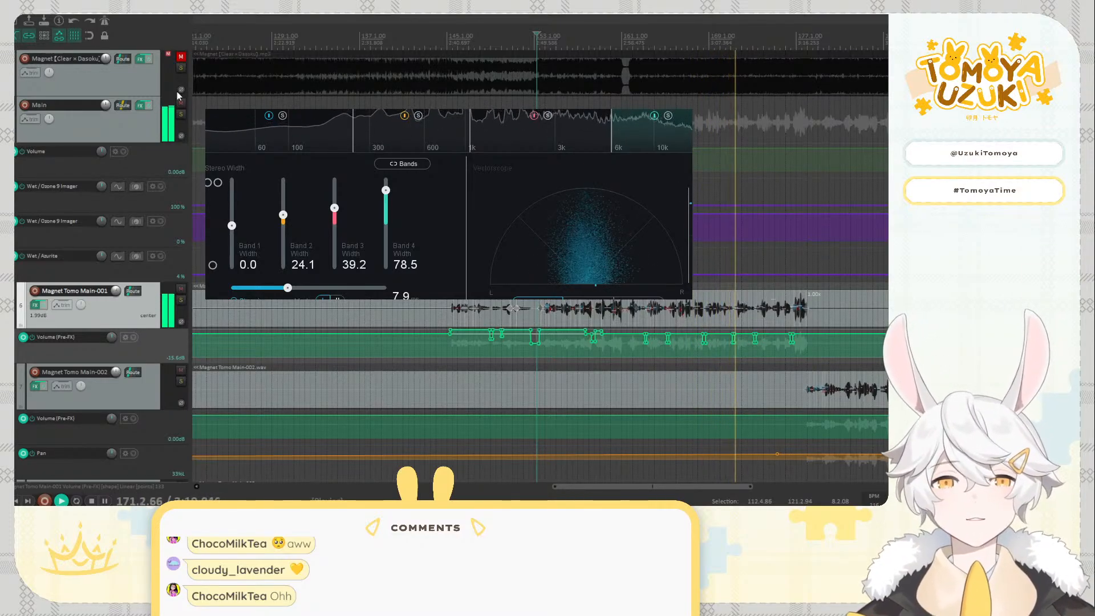
key(space)
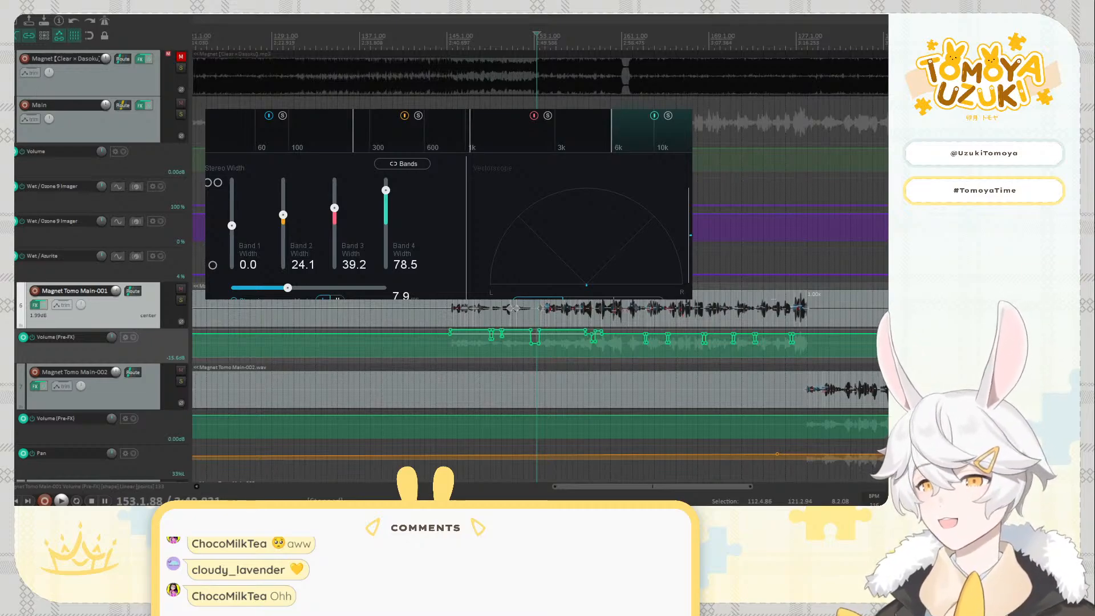
Replace the Imager view with the Main track's Azurite chorus plugin and position its window so the controls are visible
key(alt+Tab)
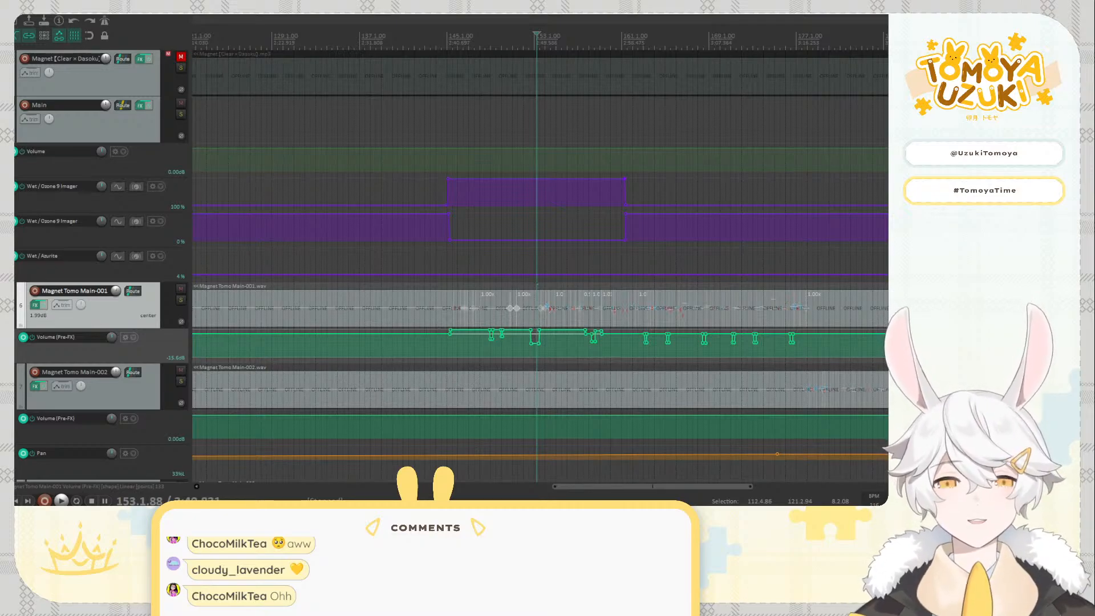
click(173, 127)
key(alt+Tab)
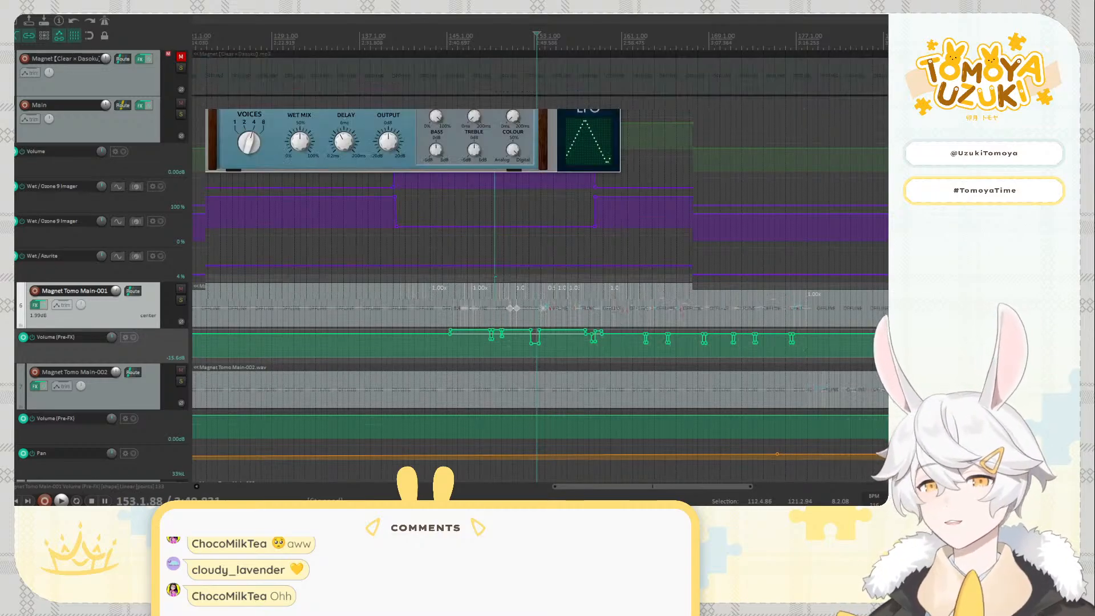
drag(372, 8, 447, 114)
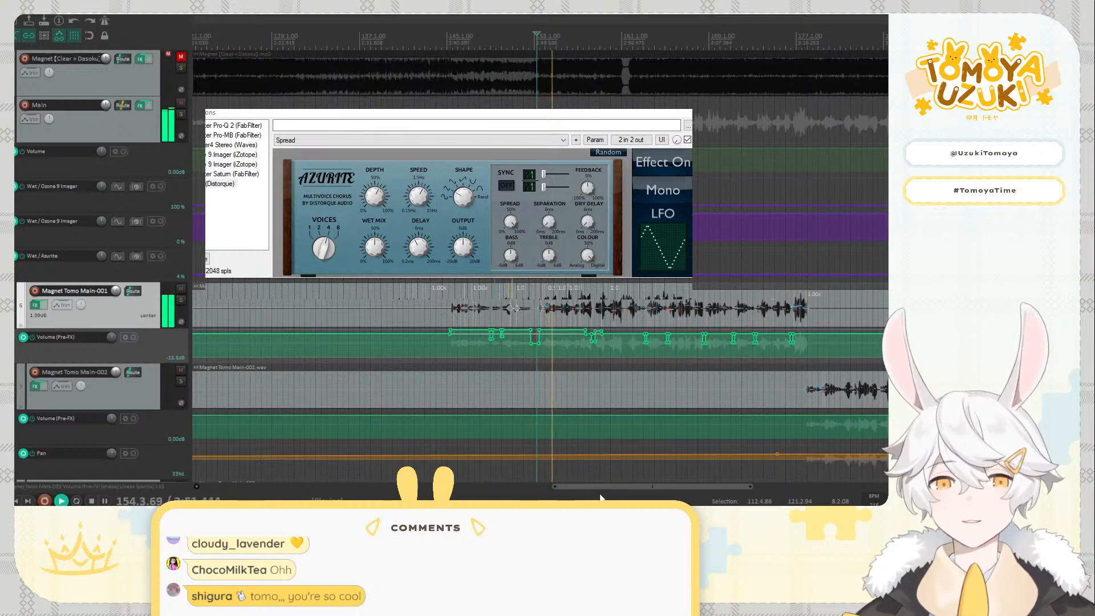
Bypass and re-enable the Azurite chorus during playback to compare the main vocals, then view the whole project timeline
drag(596, 486, 257, 467)
drag(486, 463, 605, 458)
click(688, 140)
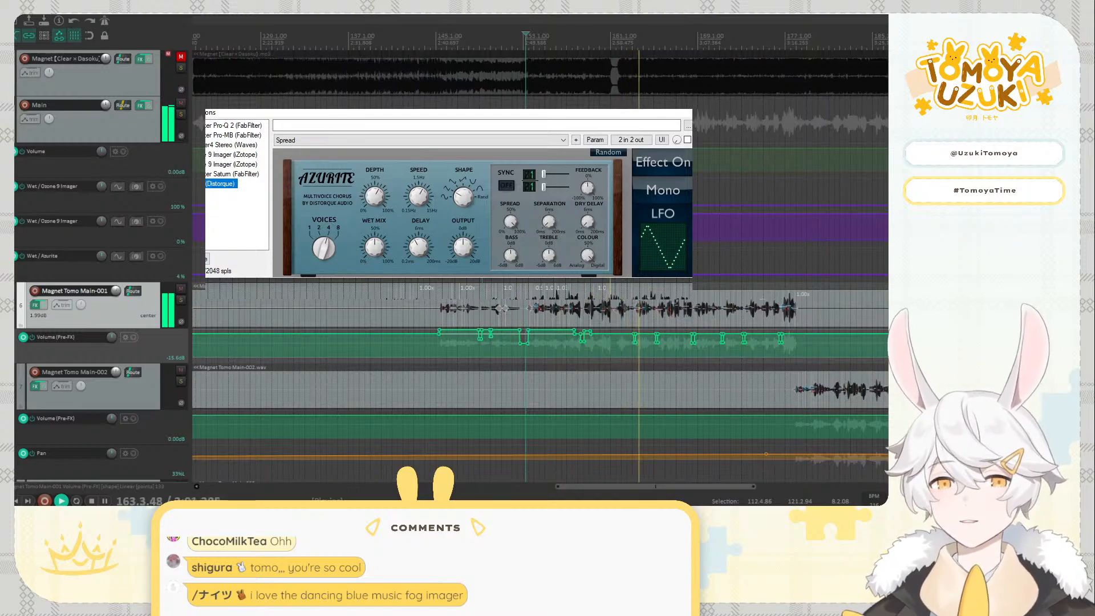
click(687, 140)
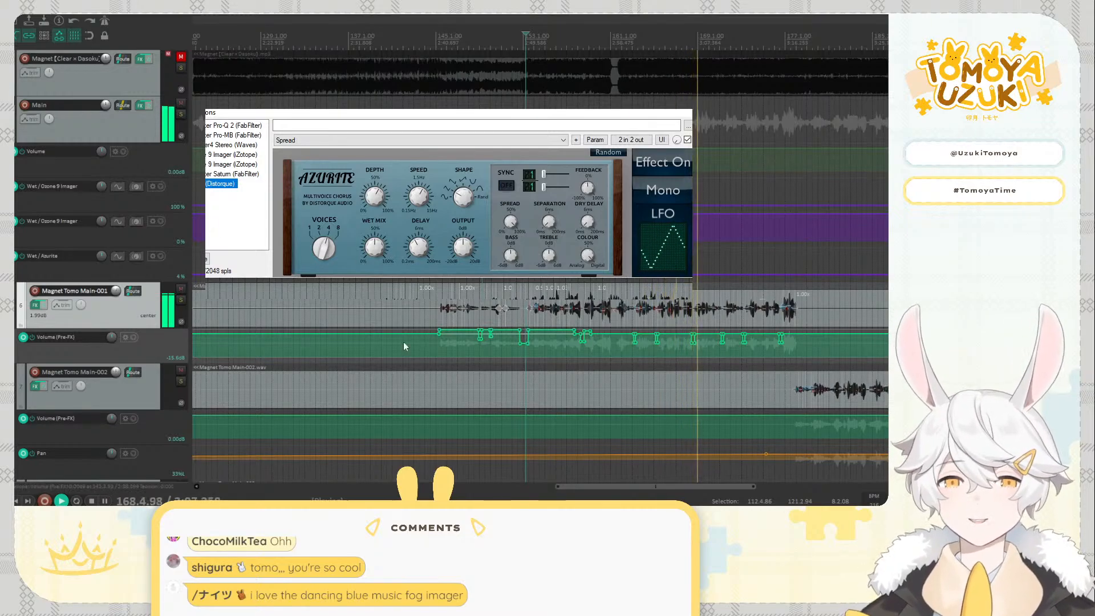
scroll(401, 342, down, 8)
scroll(224, 303, down, 2)
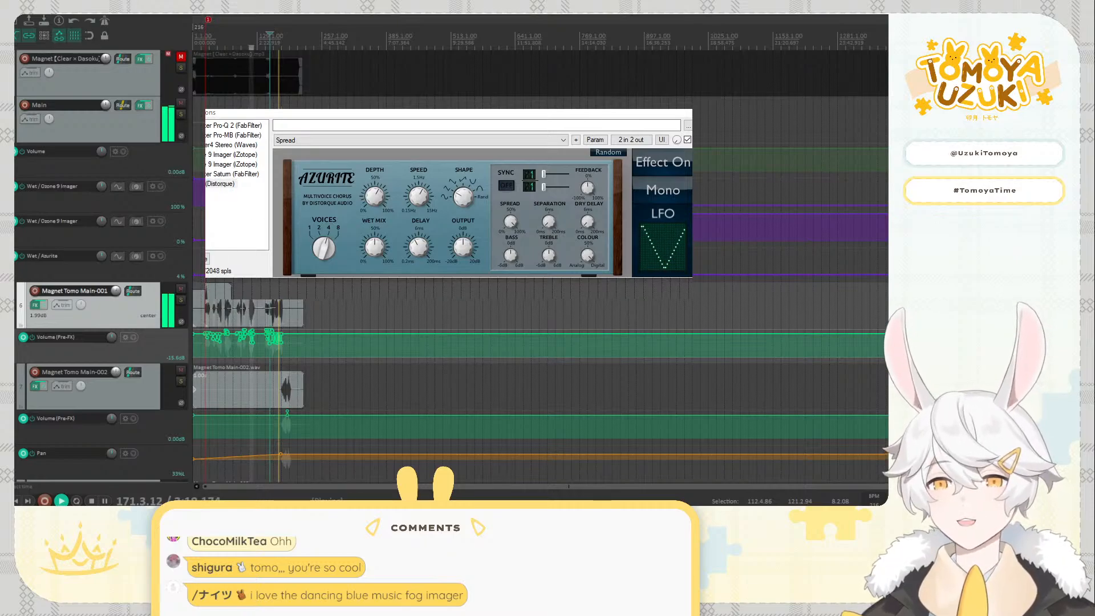
Restart playback near the beginning of the song and move the Azurite plugin window clear of the Magnet Tomo Main-001 clip
click(201, 242)
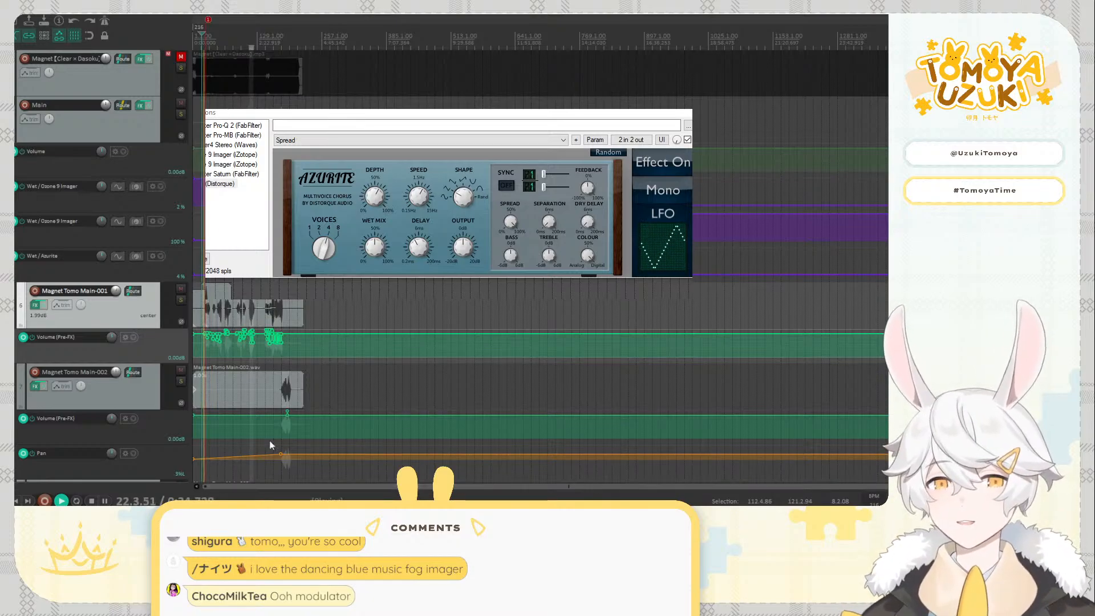
scroll(286, 484, up, 5)
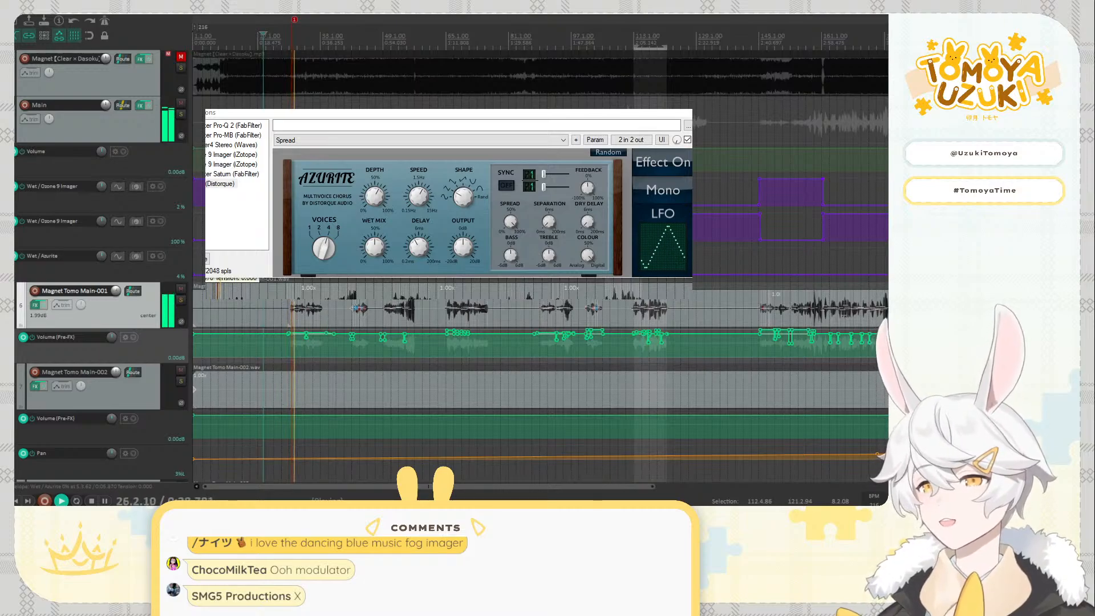
click(321, 112)
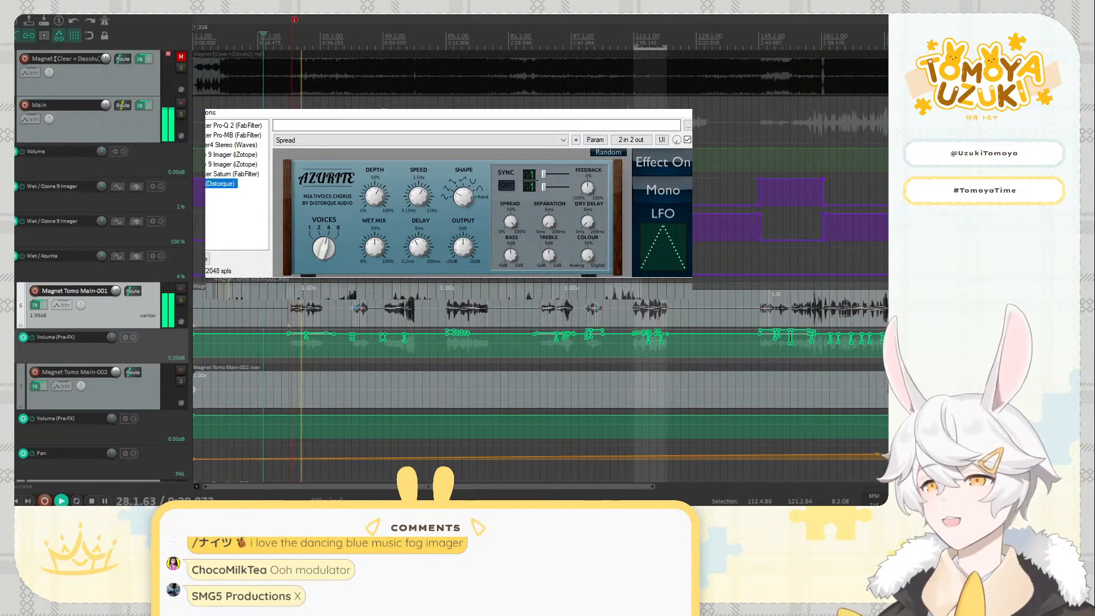
drag(321, 112, 317, 92)
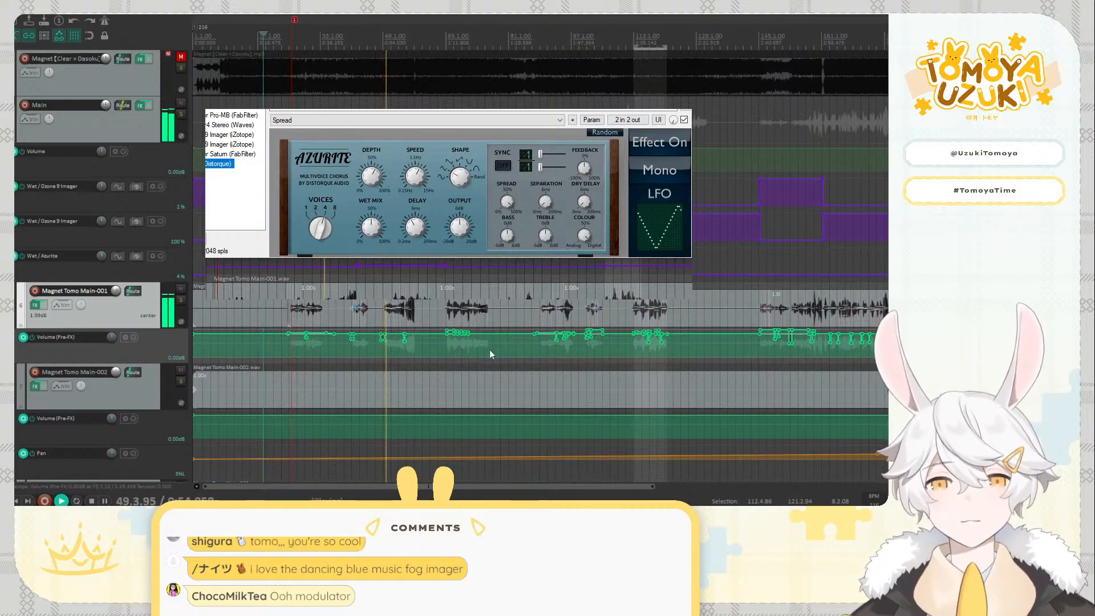
Play from around 56.3, bypass and re-enable Azurite to compare the vocals, then close the plugin window and stop playback
click(356, 276)
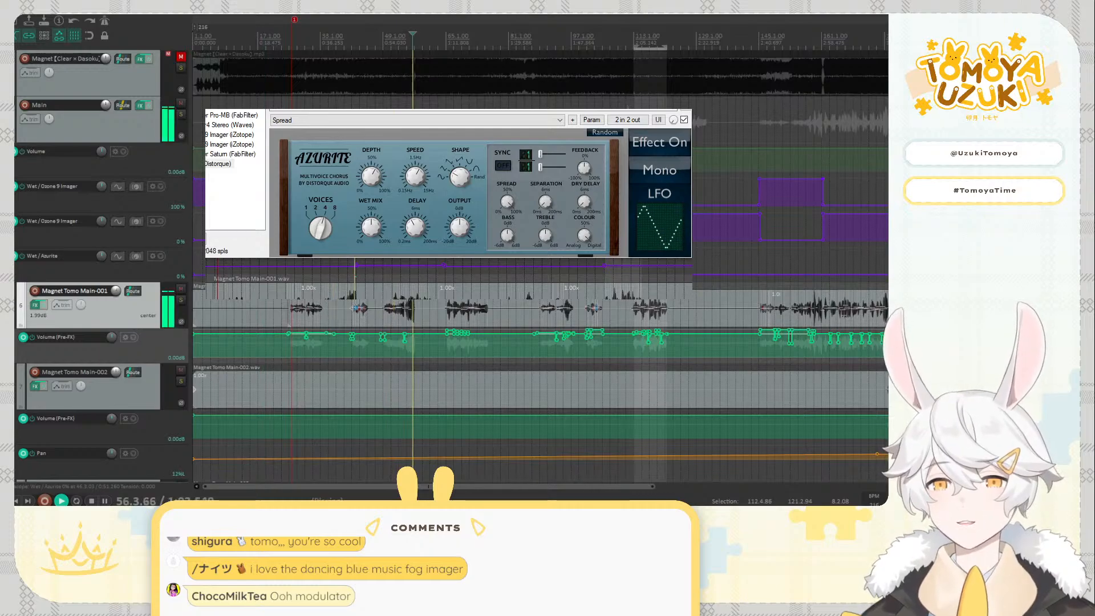
click(684, 120)
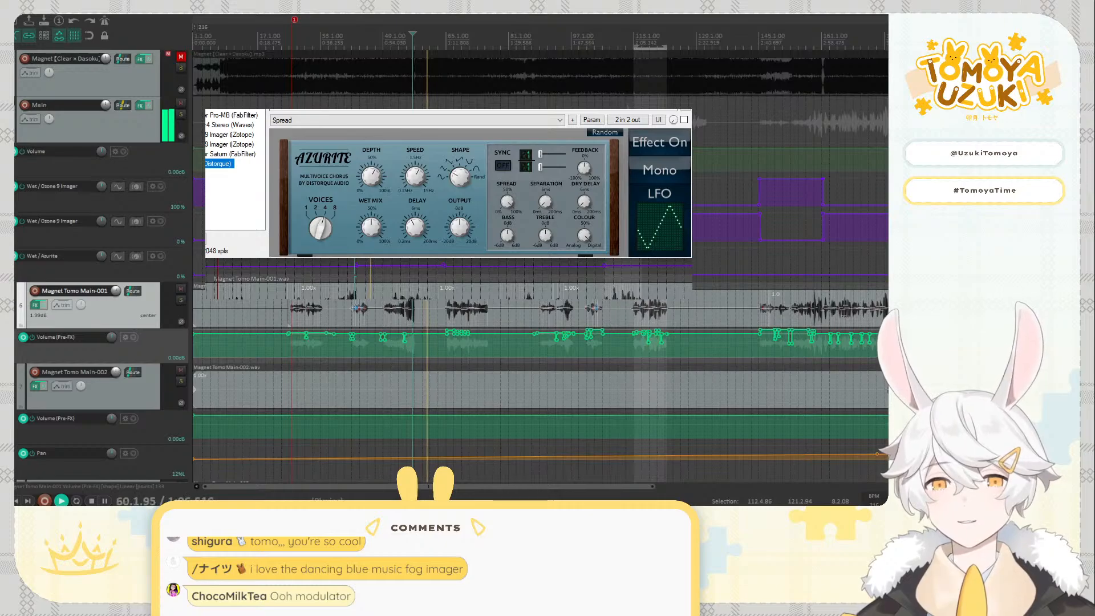
click(684, 120)
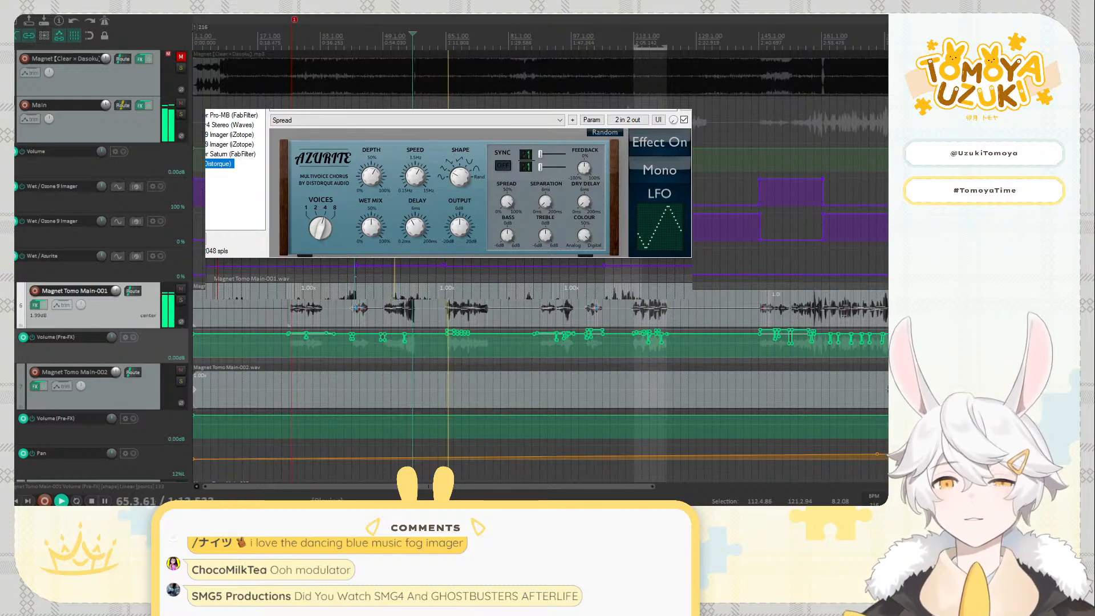
drag(374, 264, 374, 259)
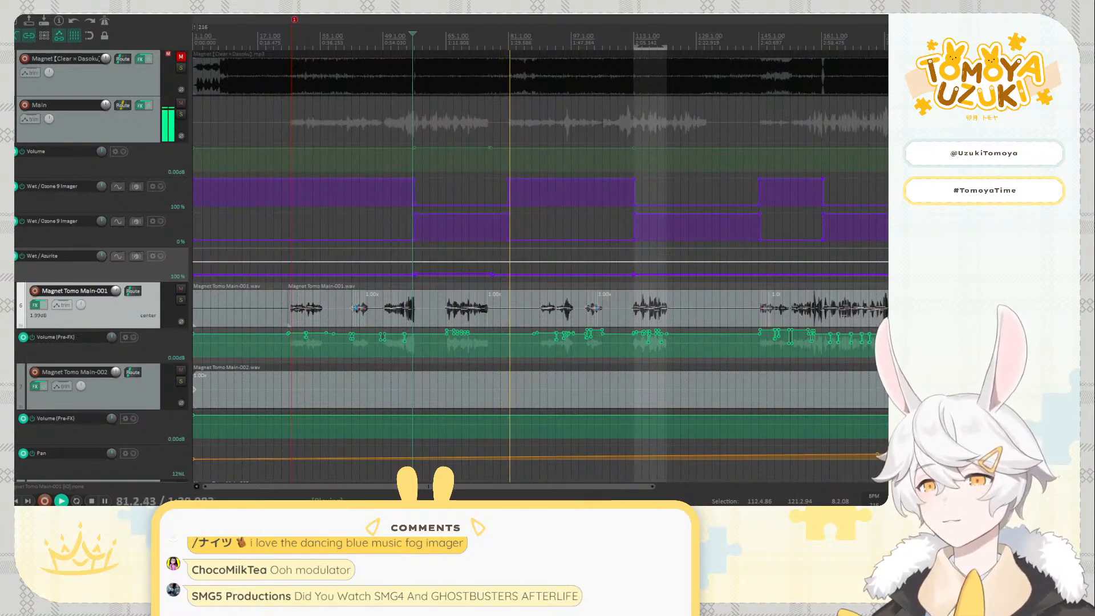
key(space)
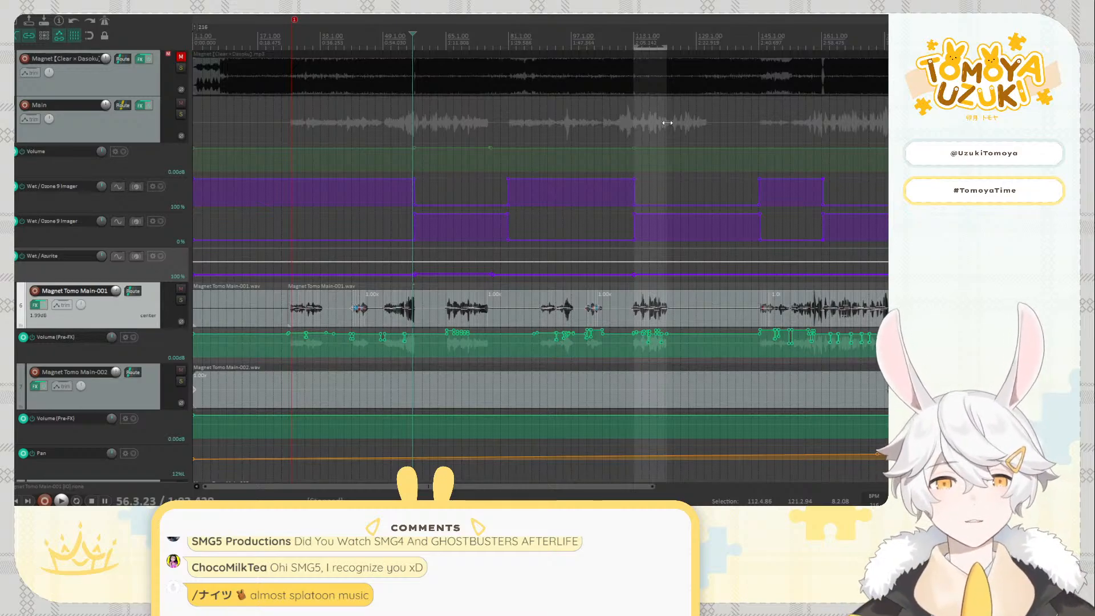
Delete the pan envelope points around 175 on Magnet Tomo Main-002 and Main-003 so both tracks sit at centre
scroll(597, 424, down, 3)
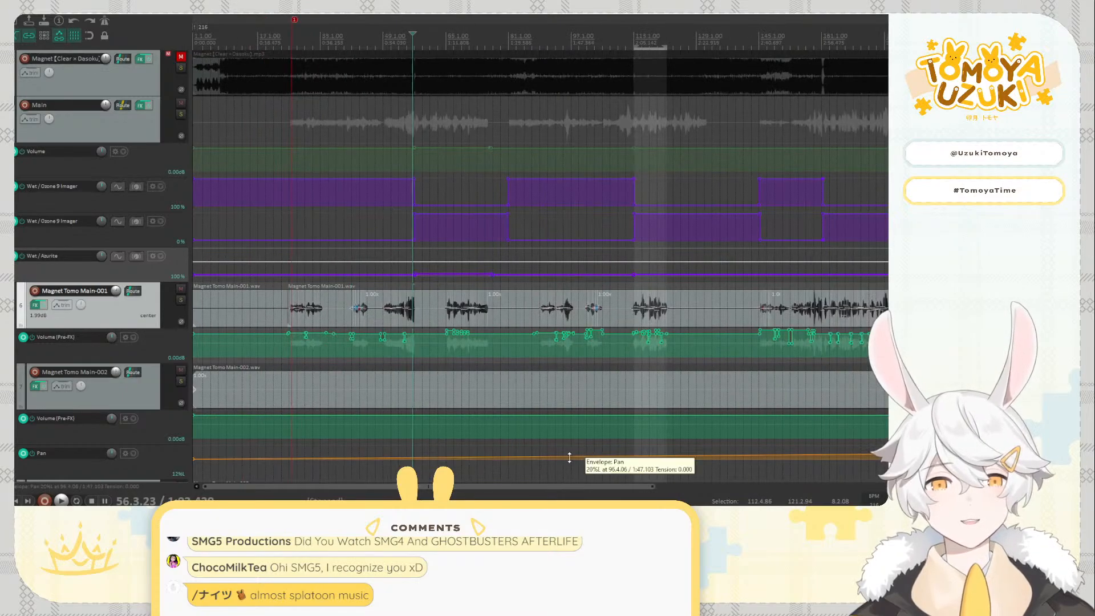
scroll(631, 477, down, 3)
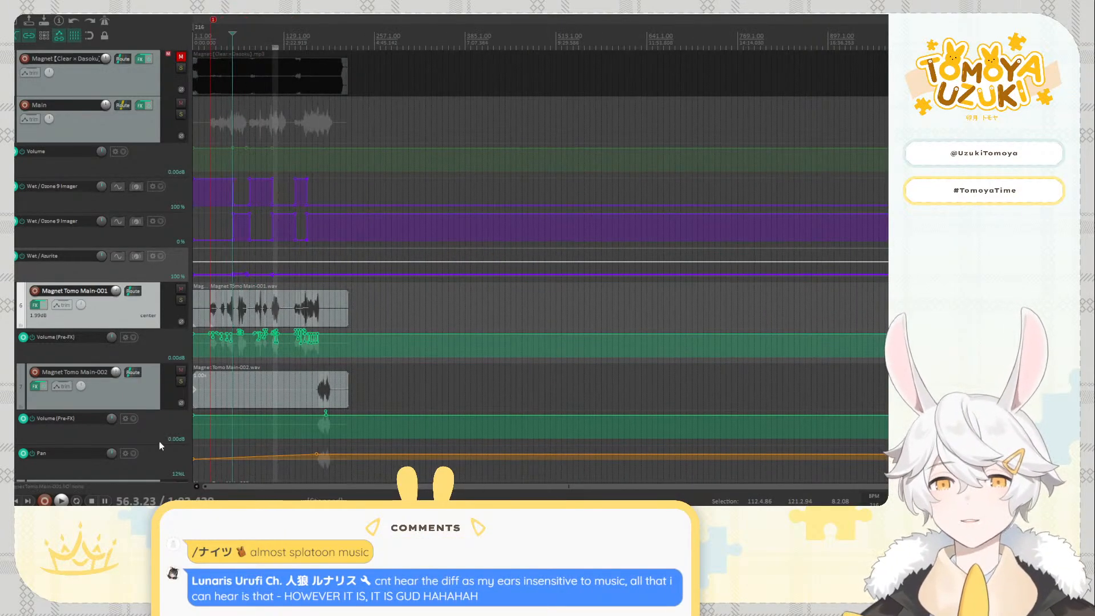
scroll(162, 440, down, 5)
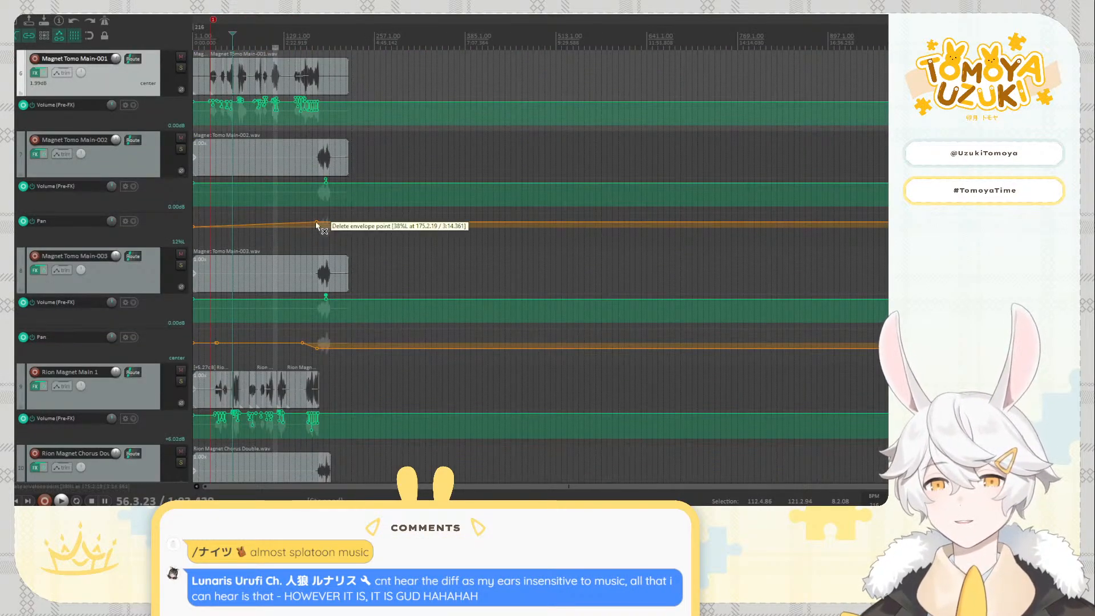
alt+click(317, 224)
alt+click(317, 347)
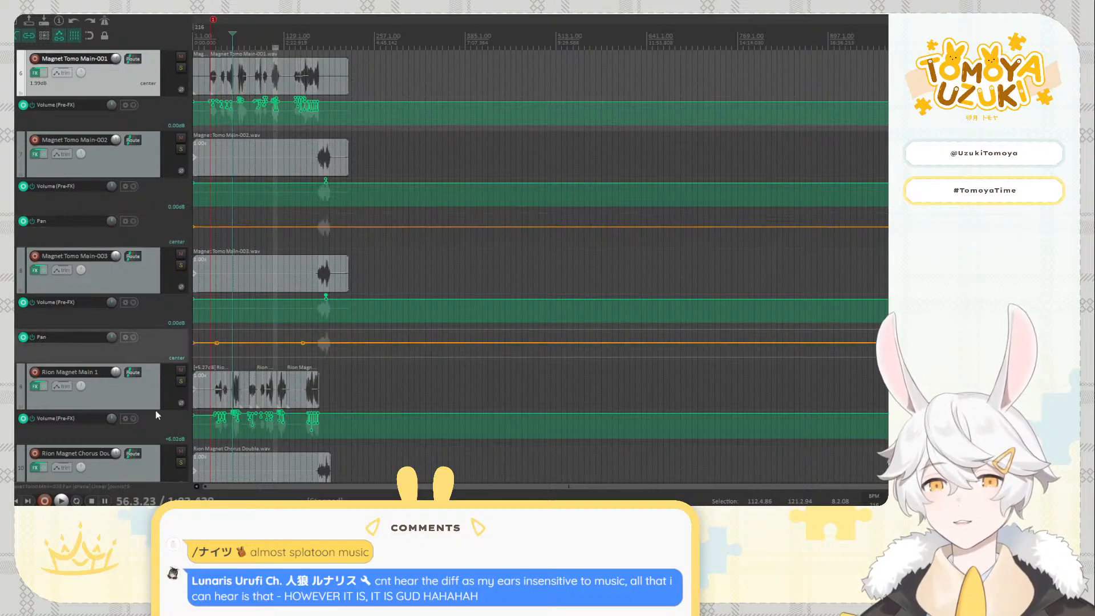
Delete the late-song pan envelope points on Rion Magnet Chorus Double and Rion Magnet Main 2 to centre both tracks
scroll(303, 360, down, 5)
alt+click(317, 300)
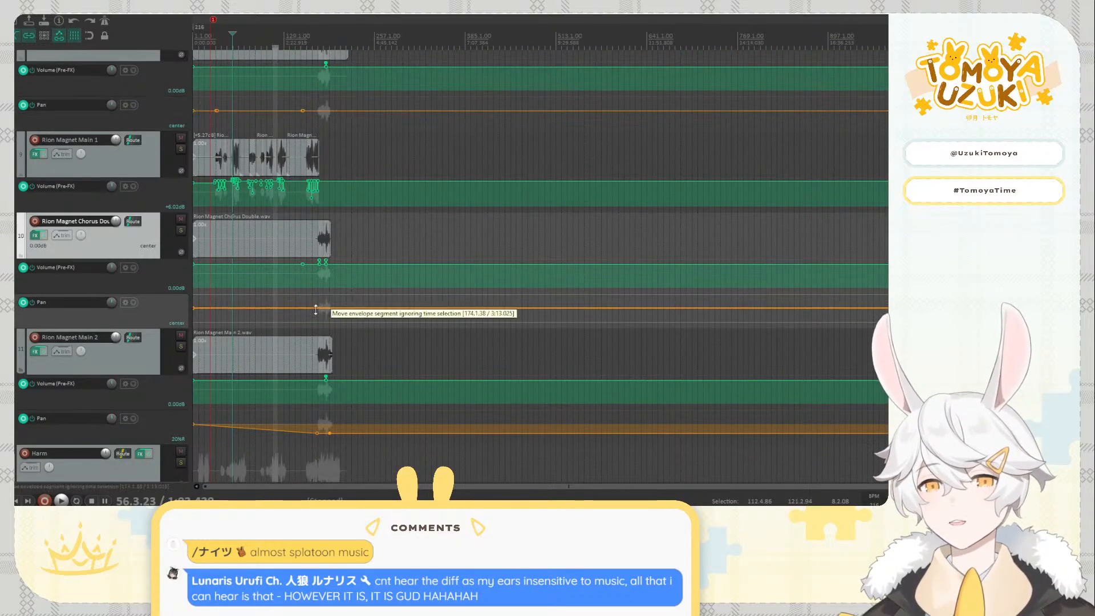
alt+click(332, 433)
Inspect the volume dips before the phrases around 48 on Magnet Tomo Main-001, then turn off its Volume (Pre-FX) envelope
scroll(189, 375, up, 4)
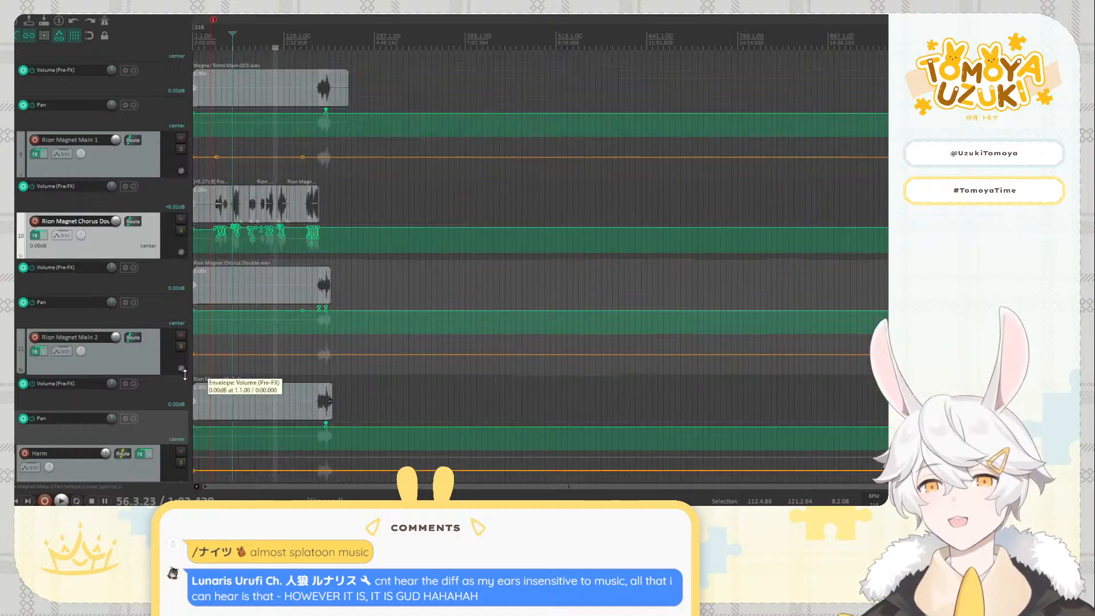
scroll(277, 374, up, 4)
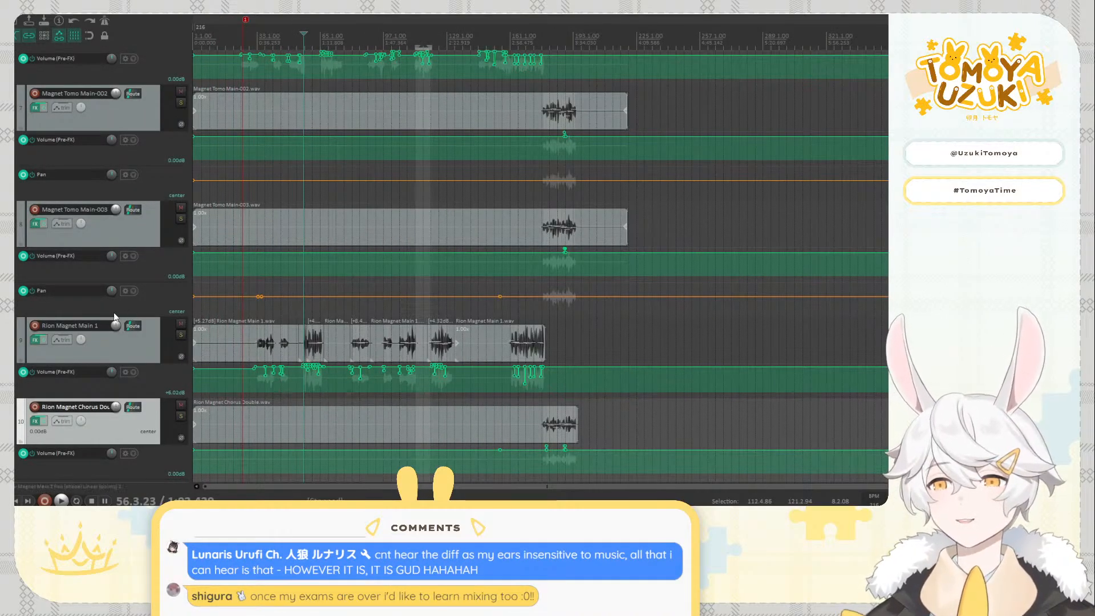
scroll(143, 330, up, 4)
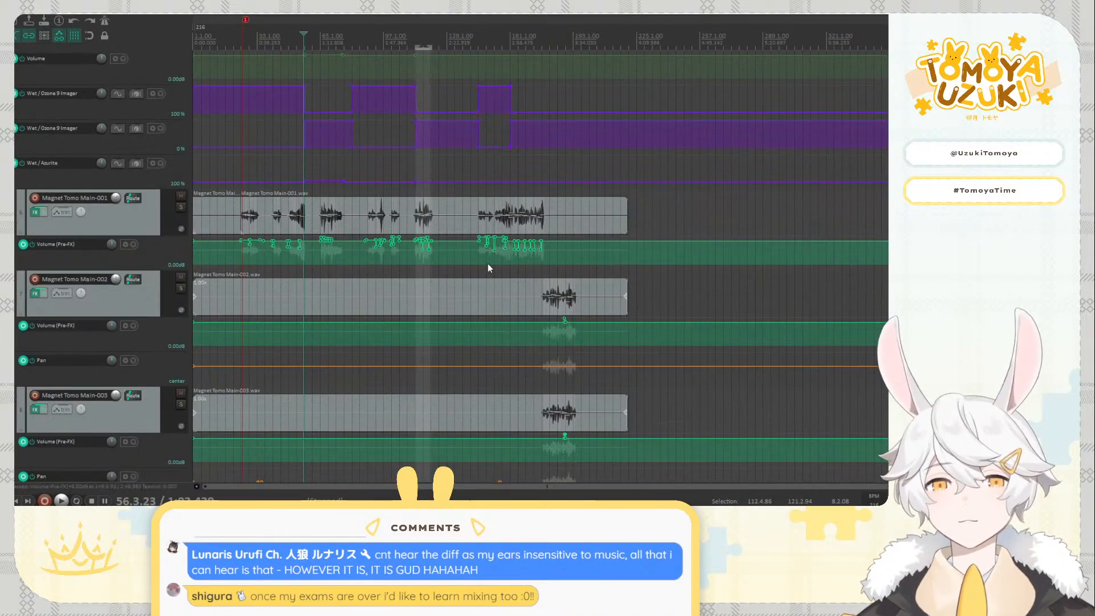
scroll(446, 290, up, 5)
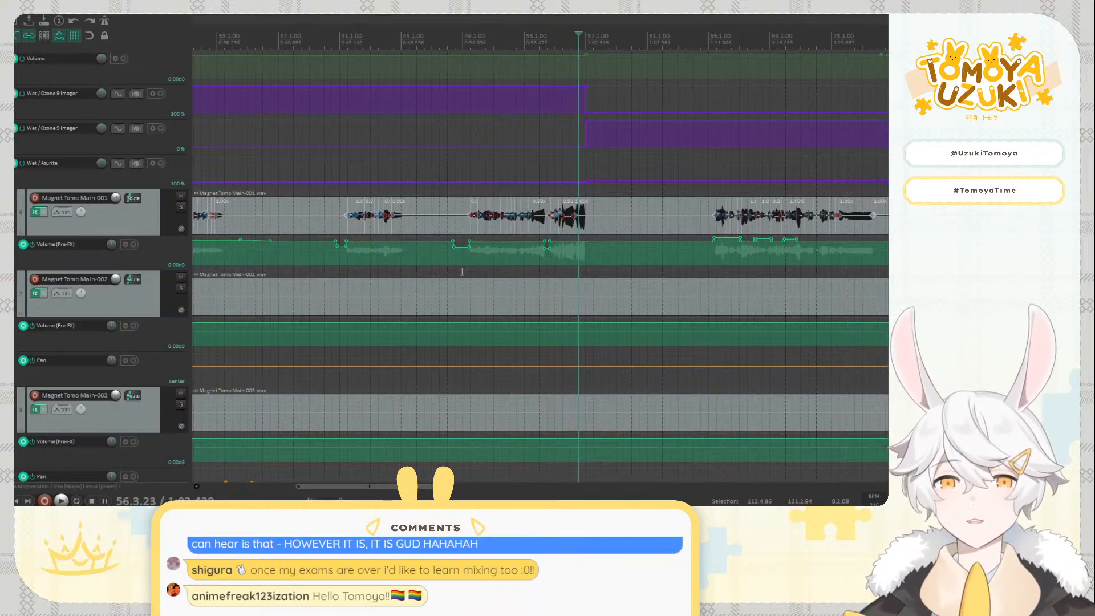
scroll(382, 292, up, 2)
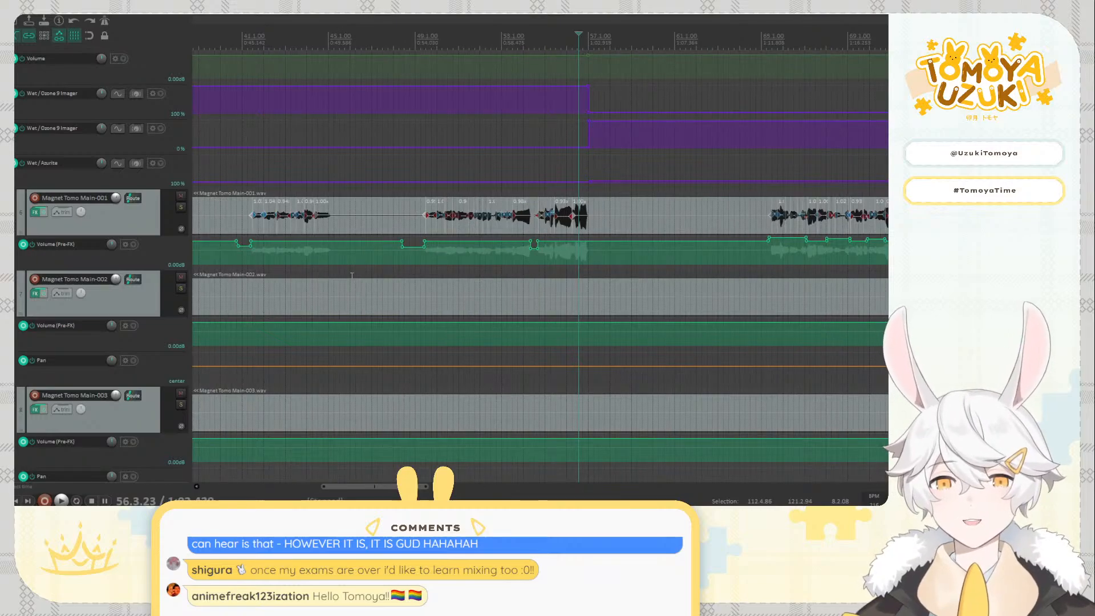
click(408, 261)
scroll(442, 271, up, 2)
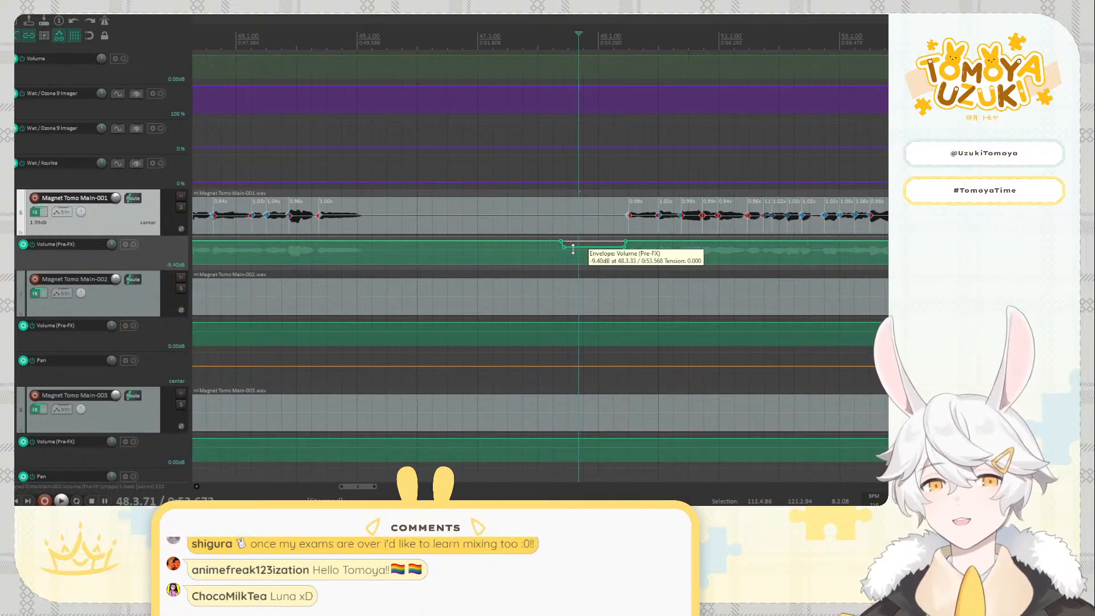
click(478, 189)
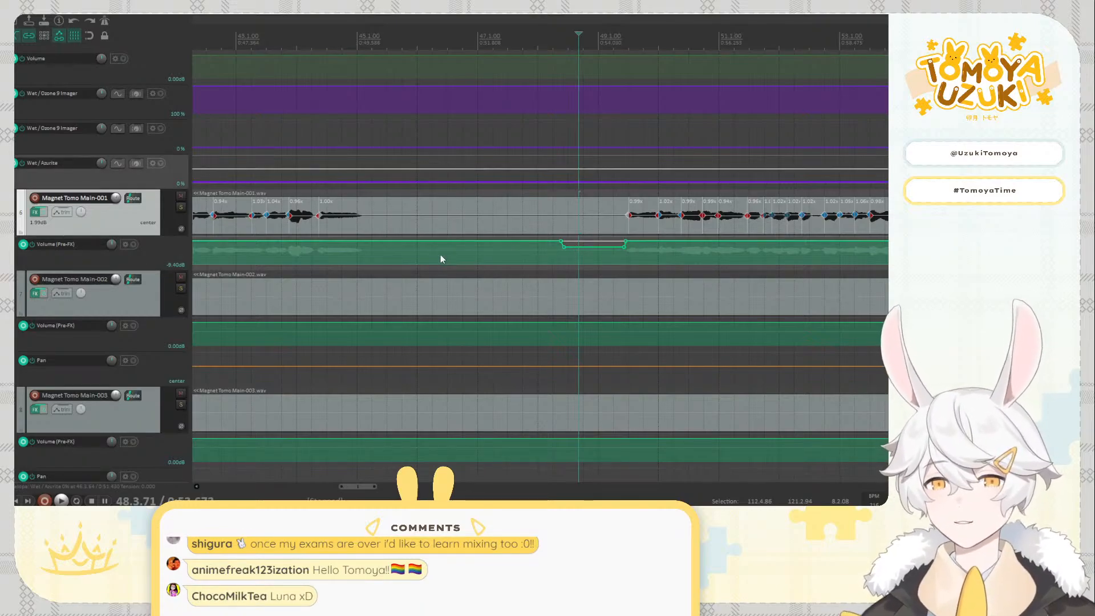
click(482, 432)
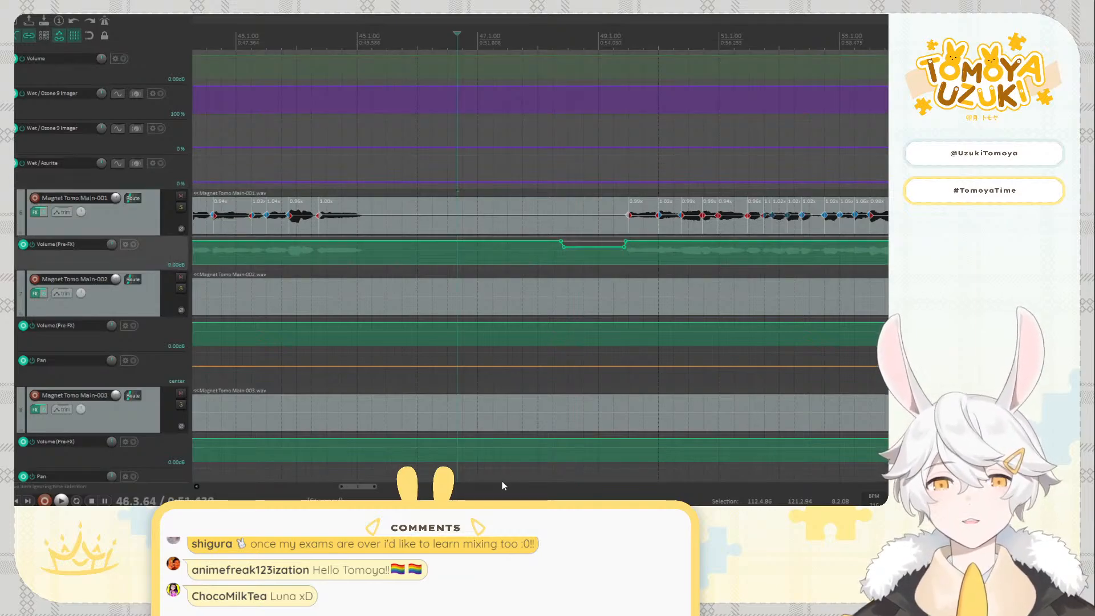
scroll(473, 301, down, 5)
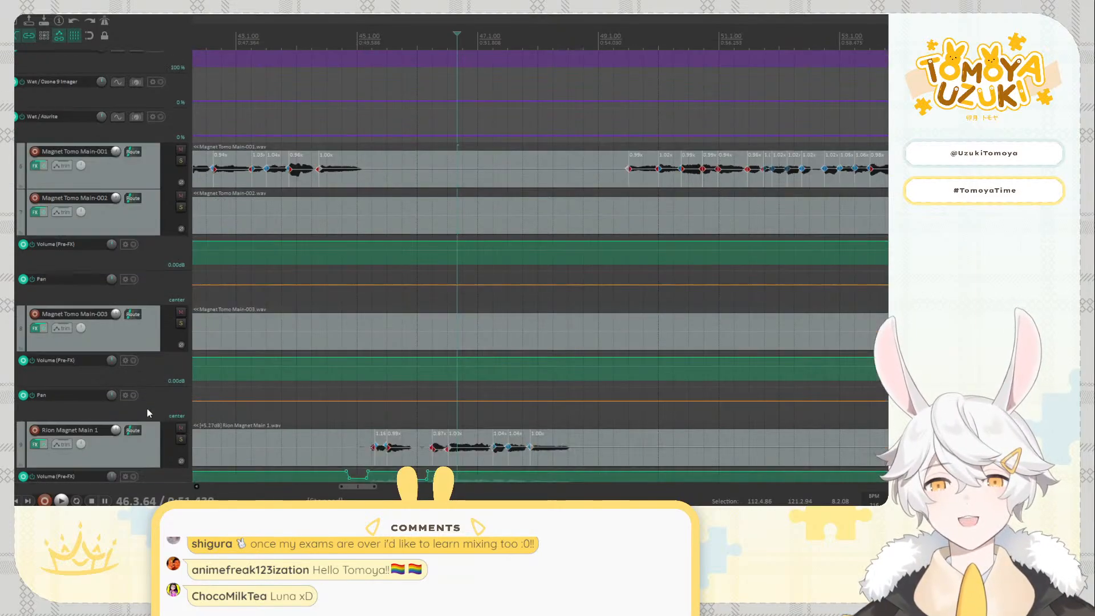
Turn off the Volume (Pre-FX) envelope on the Rion Magnet Main 1 track
click(279, 354)
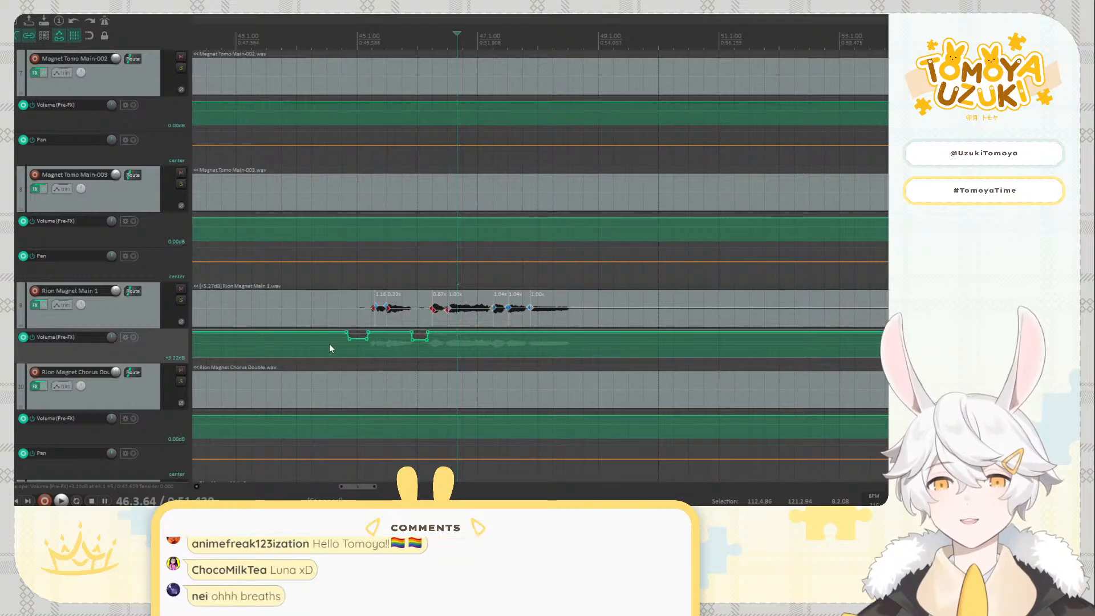
key(v)
scroll(611, 305, down, 5)
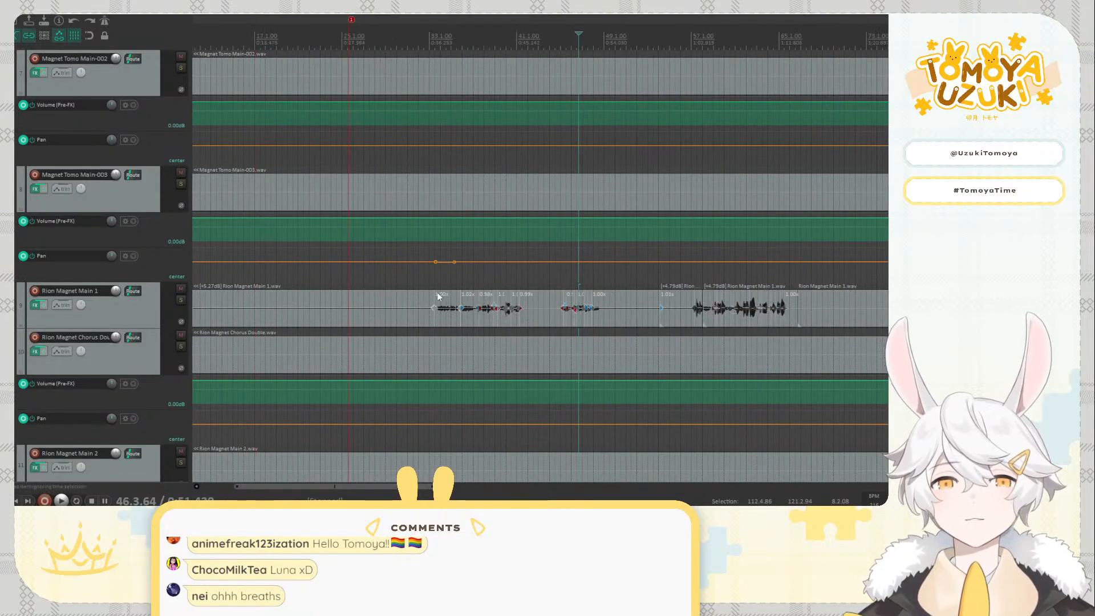
Play the vocals from 56.4.19 and again from around 81 to hear them without volume automation
click(688, 279)
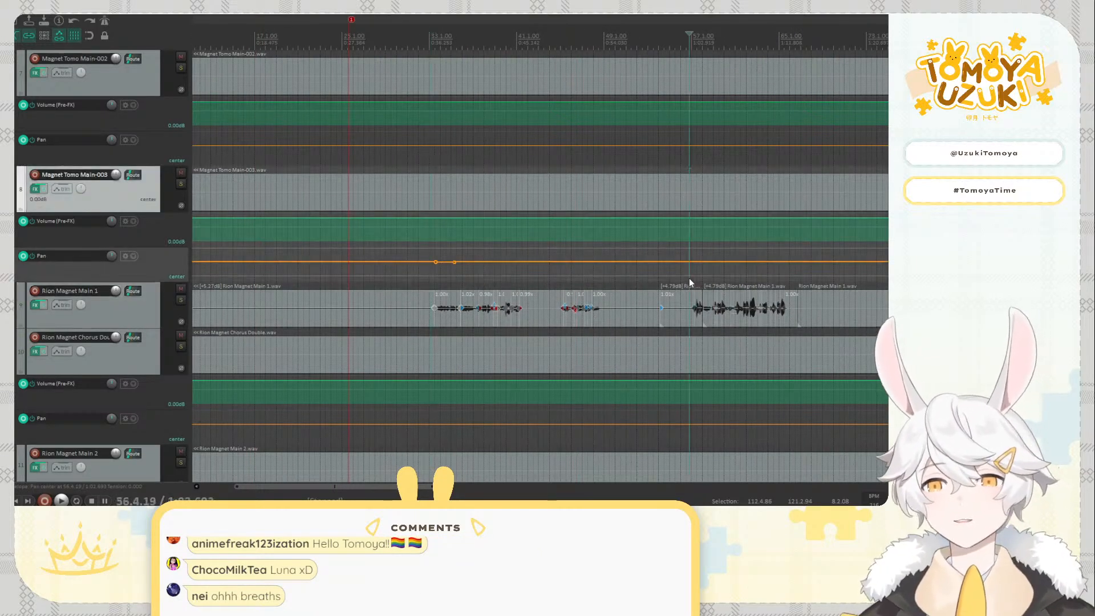
key(space)
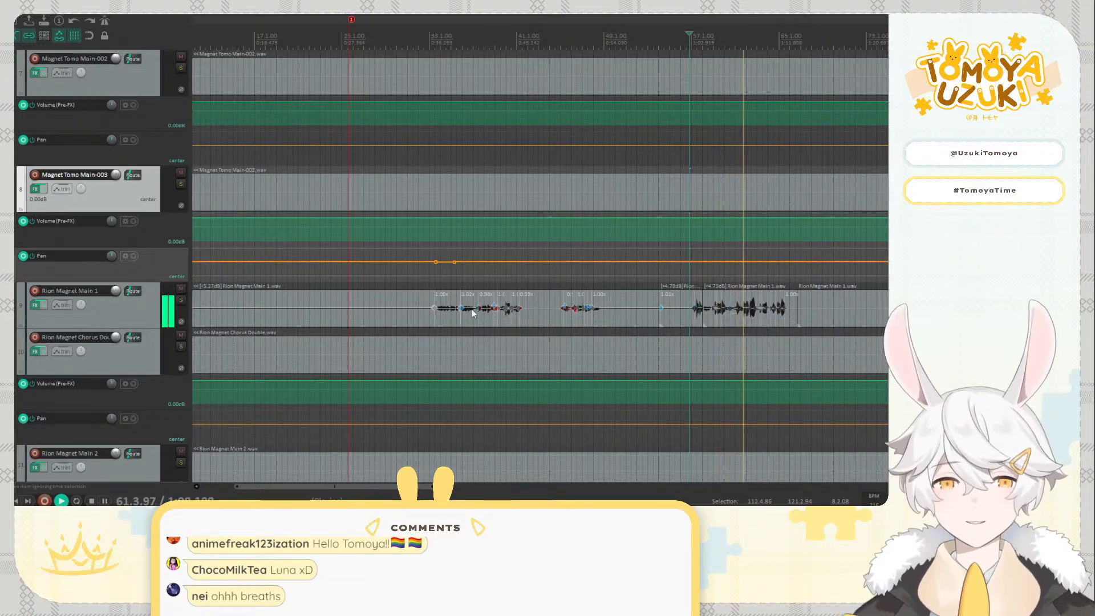
scroll(669, 323, down, 4)
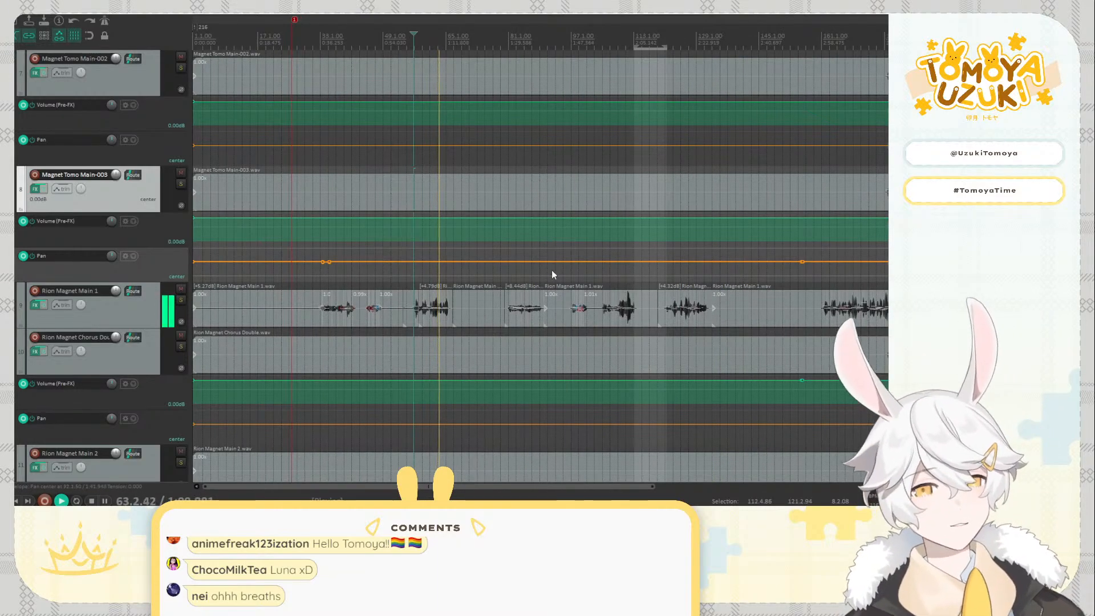
click(523, 307)
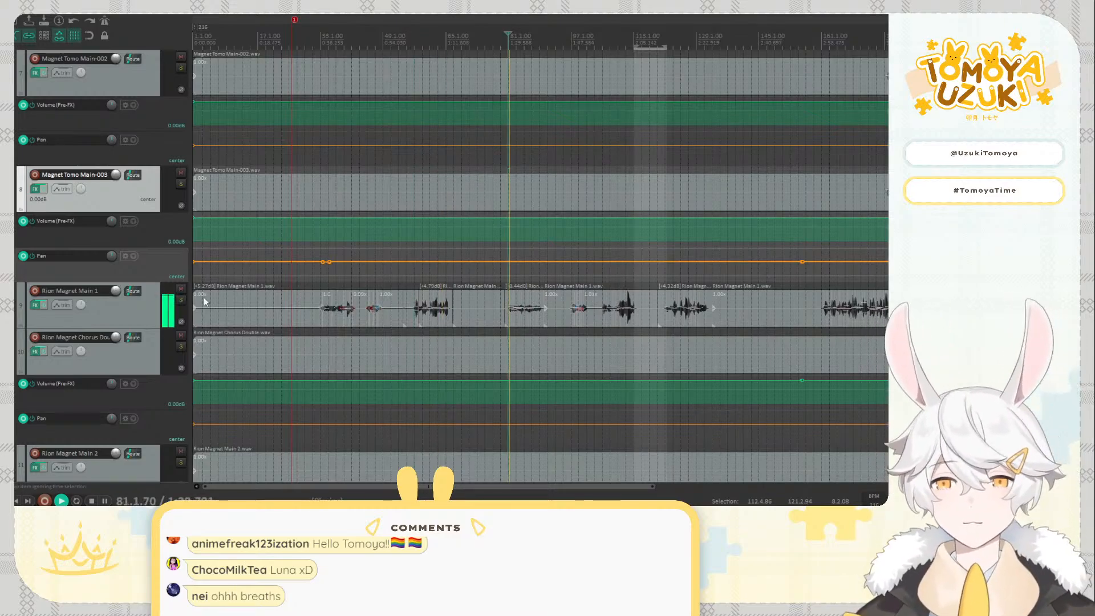
scroll(154, 296, up, 1)
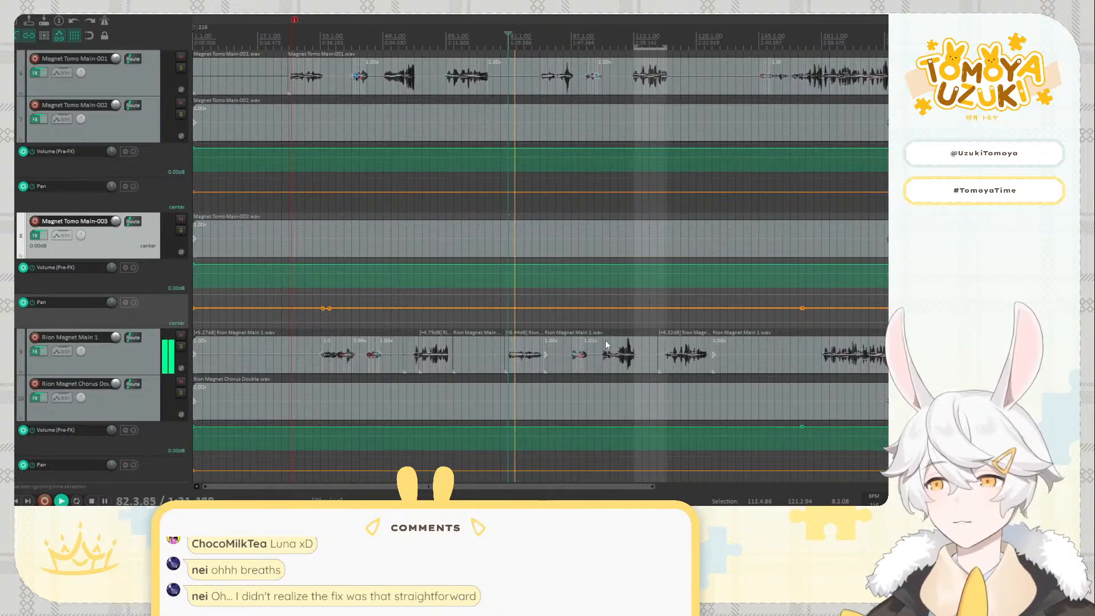
scroll(605, 340, up, 3)
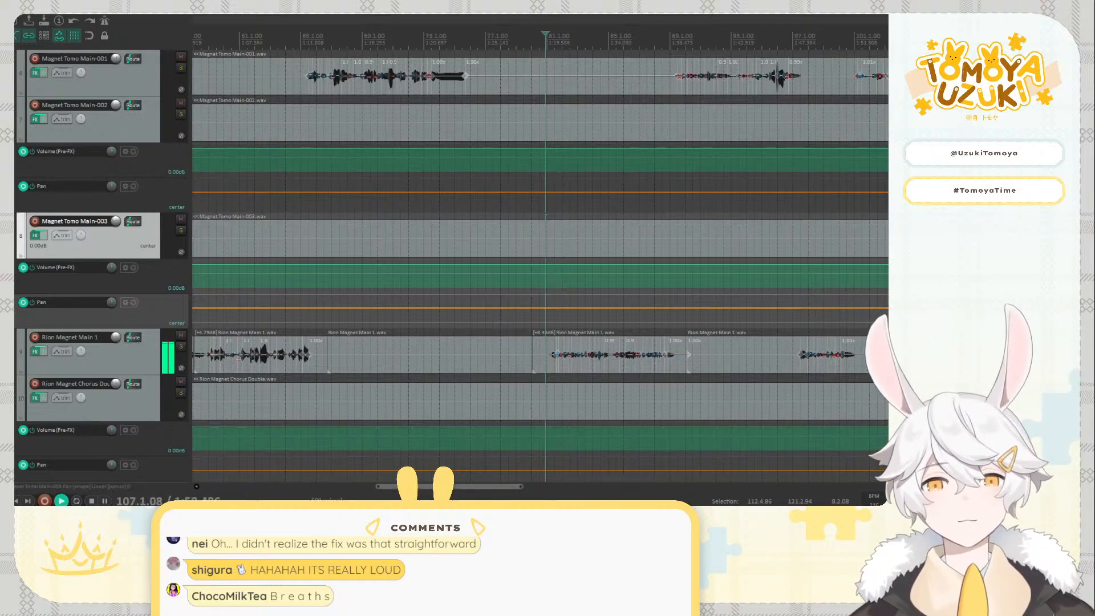
Play the passage from 161.4.47 into the layered chorus with centred panning and no main vocal volume automation, then stop playback
drag(448, 487, 529, 498)
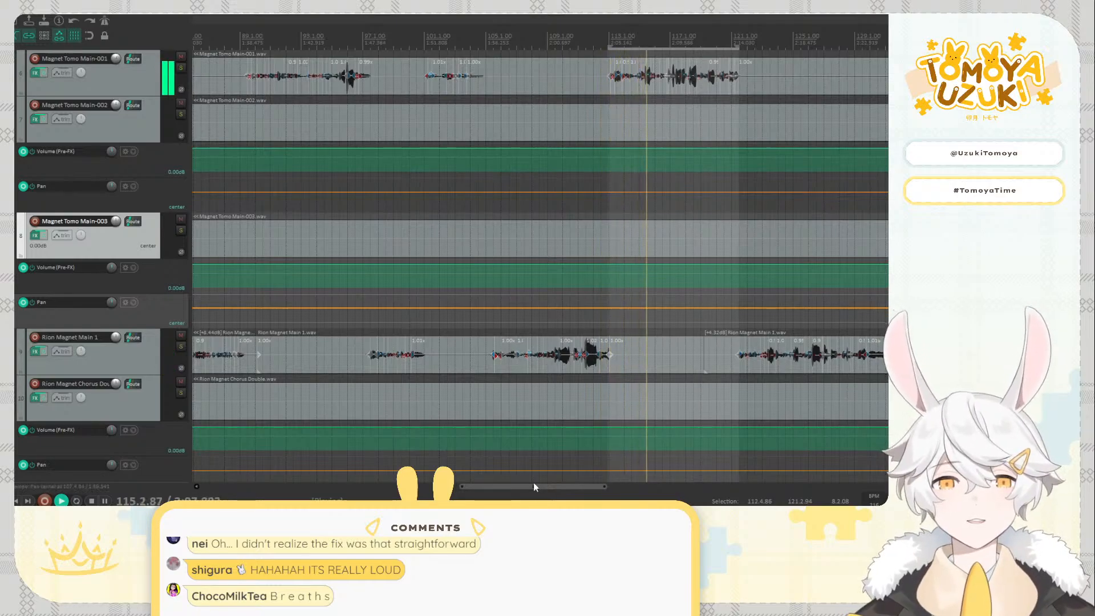
drag(568, 488, 733, 491)
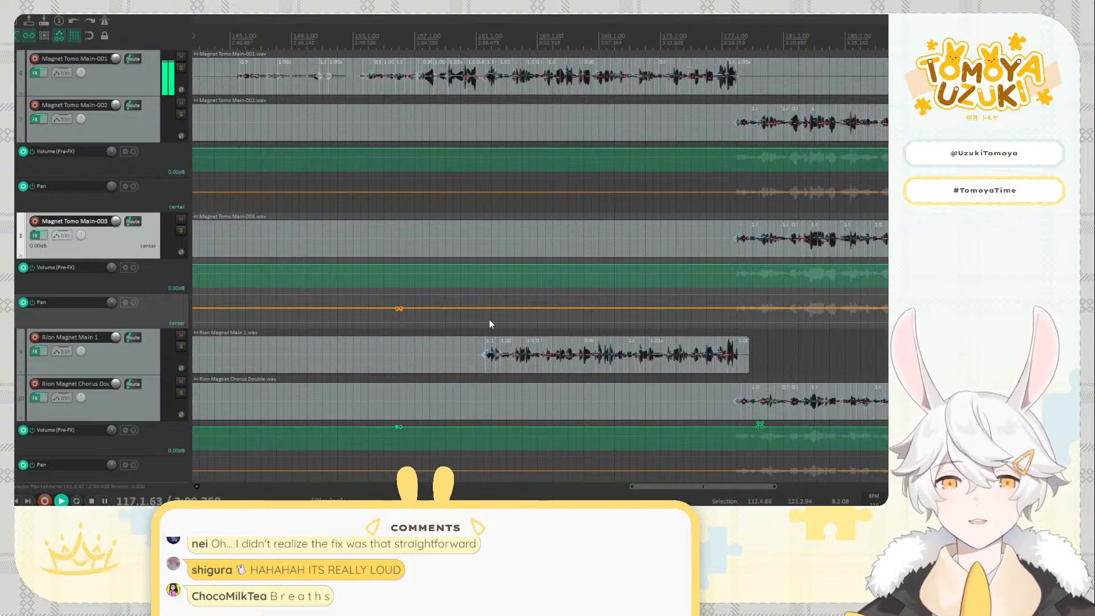
click(489, 342)
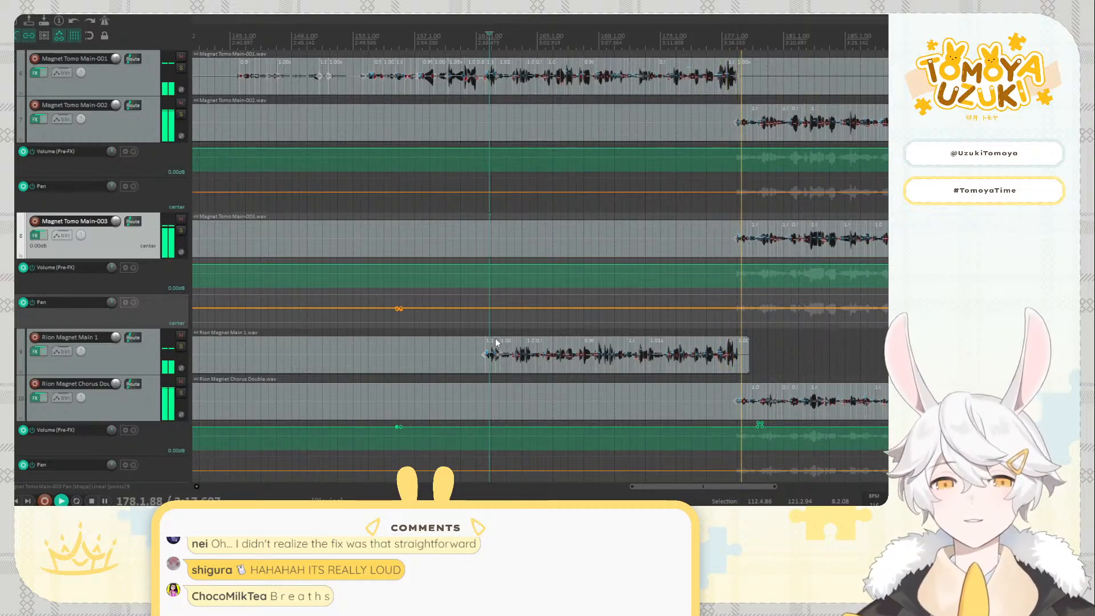
key(space)
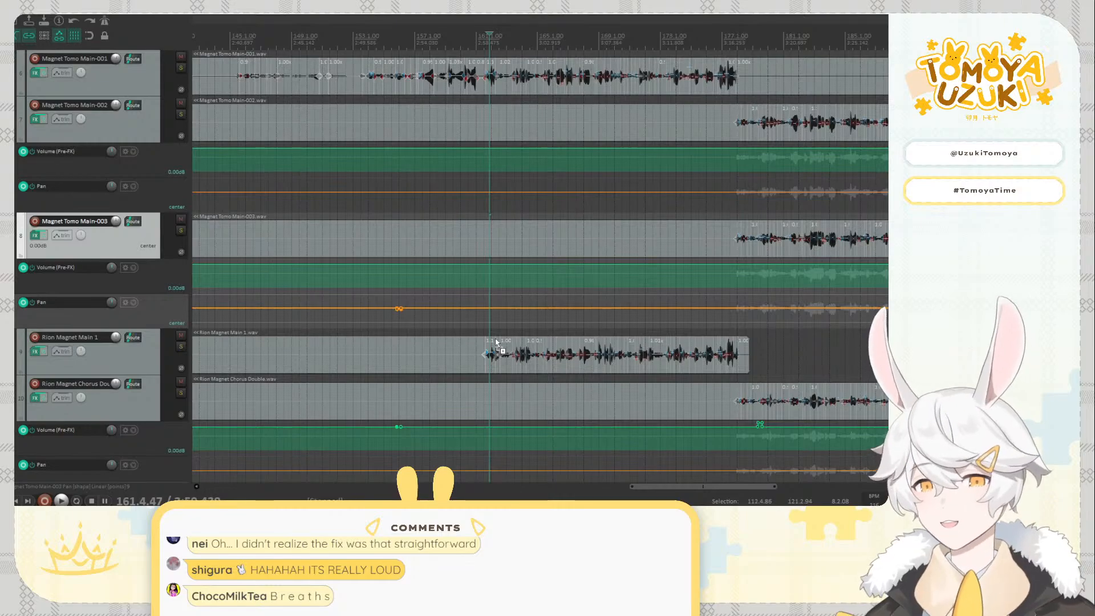
Restore the Volume (Pre-FX) envelopes on Rion Magnet Main 1 and Magnet Tomo Main-001, then play the passage from 161.4.47
key(v)
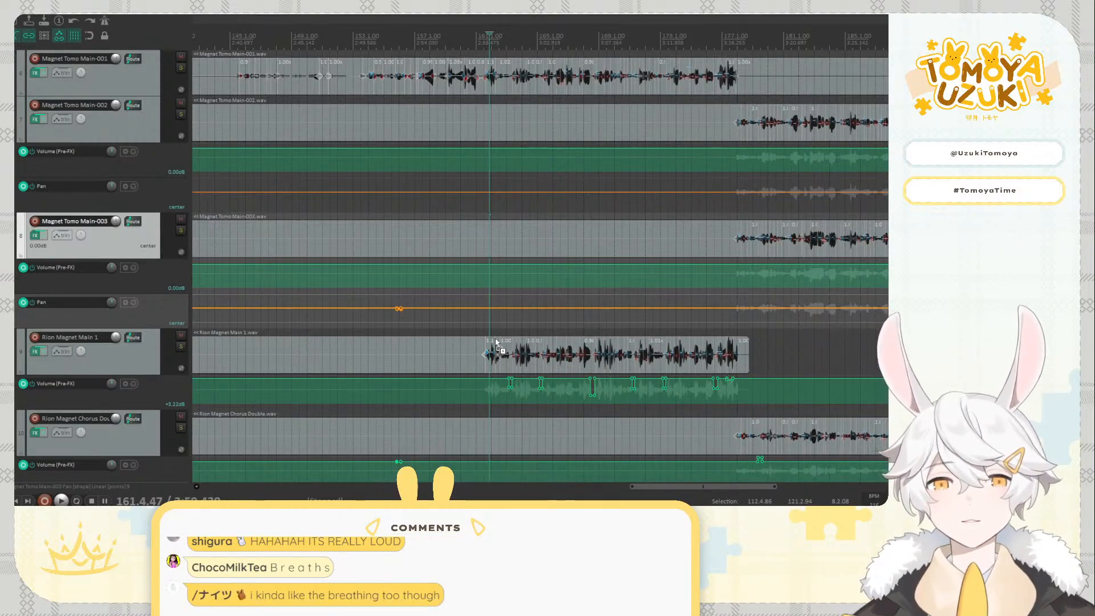
key(ctrl+z)
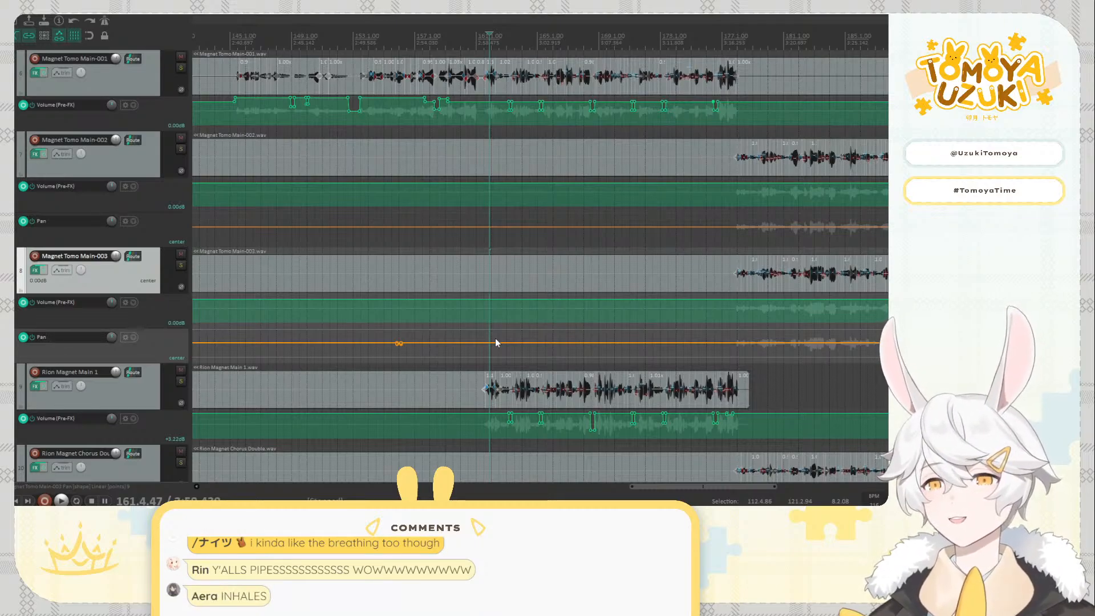
key(space)
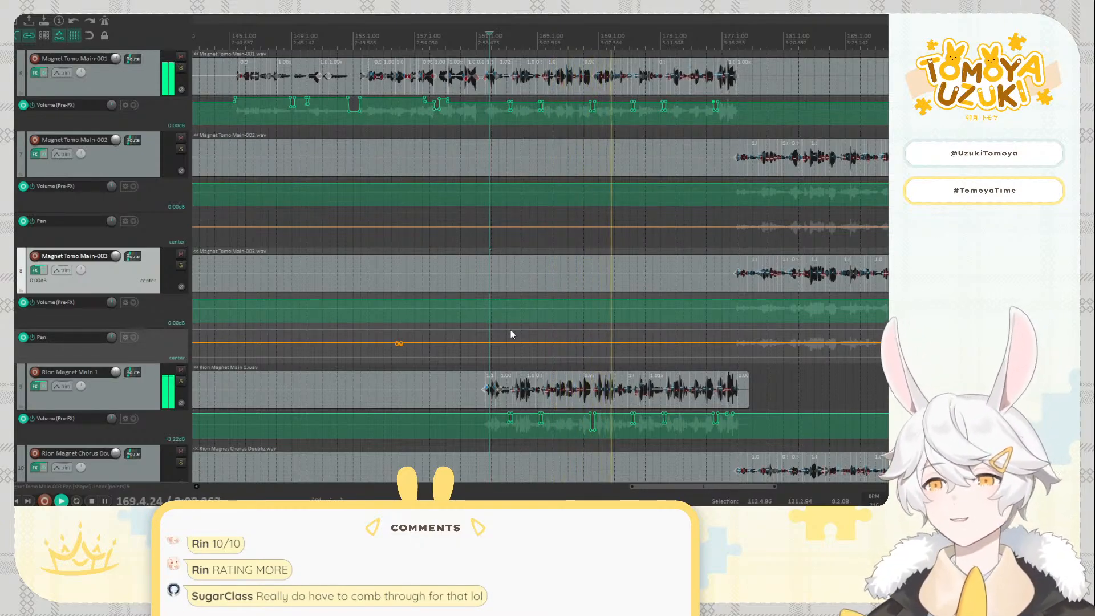
key(space)
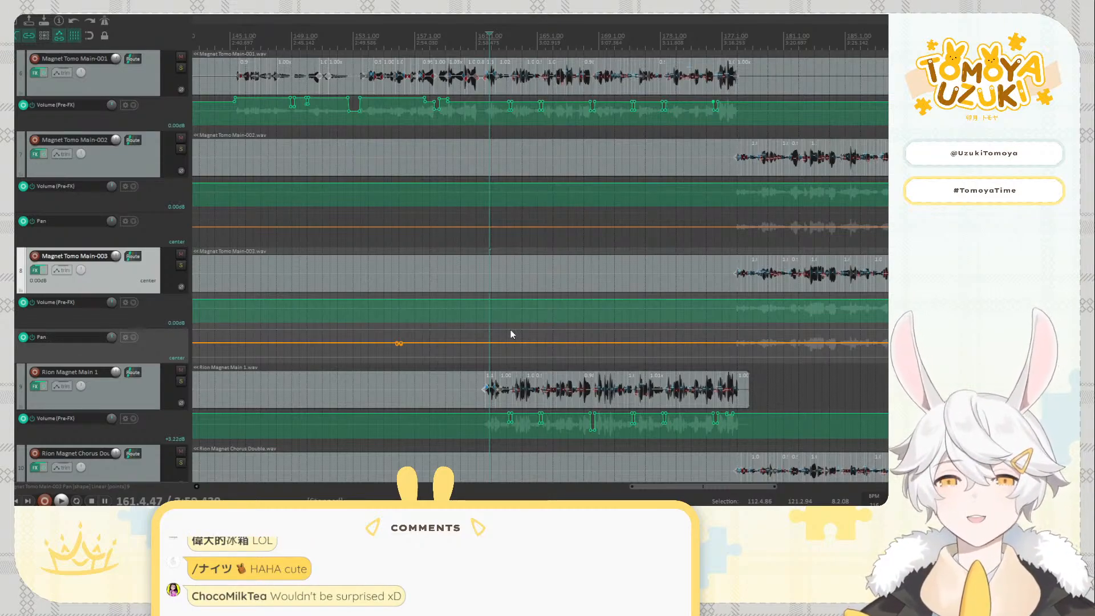
Play the opening Magnet Tomo Main-001 vocal from 25.1.67 with its volume automation active, then stop playback
scroll(379, 187, down, 8)
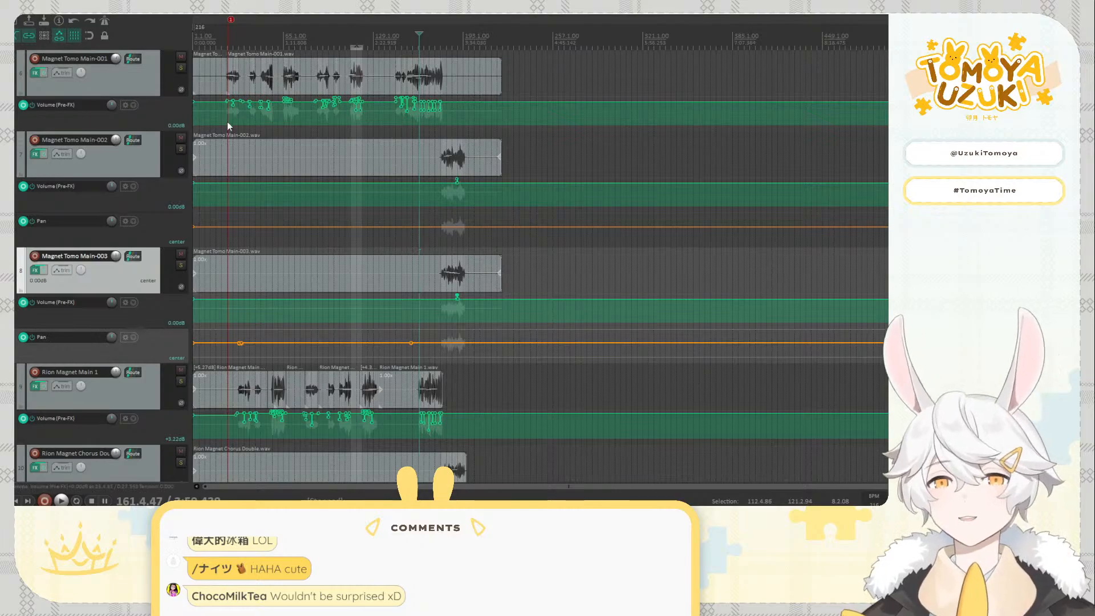
click(227, 121)
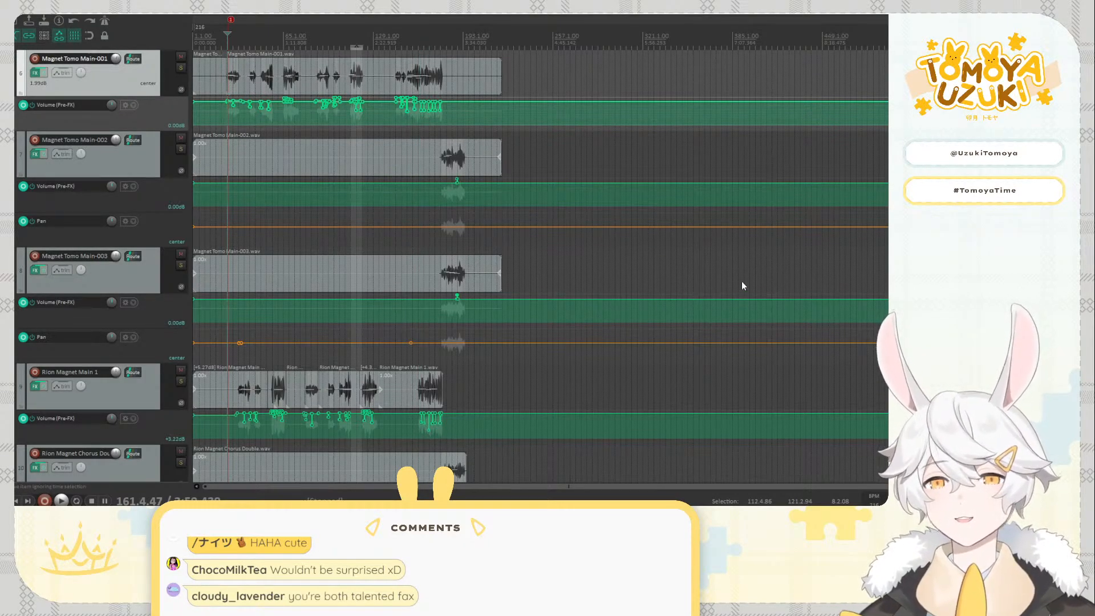
scroll(742, 282, up, 5)
key(space)
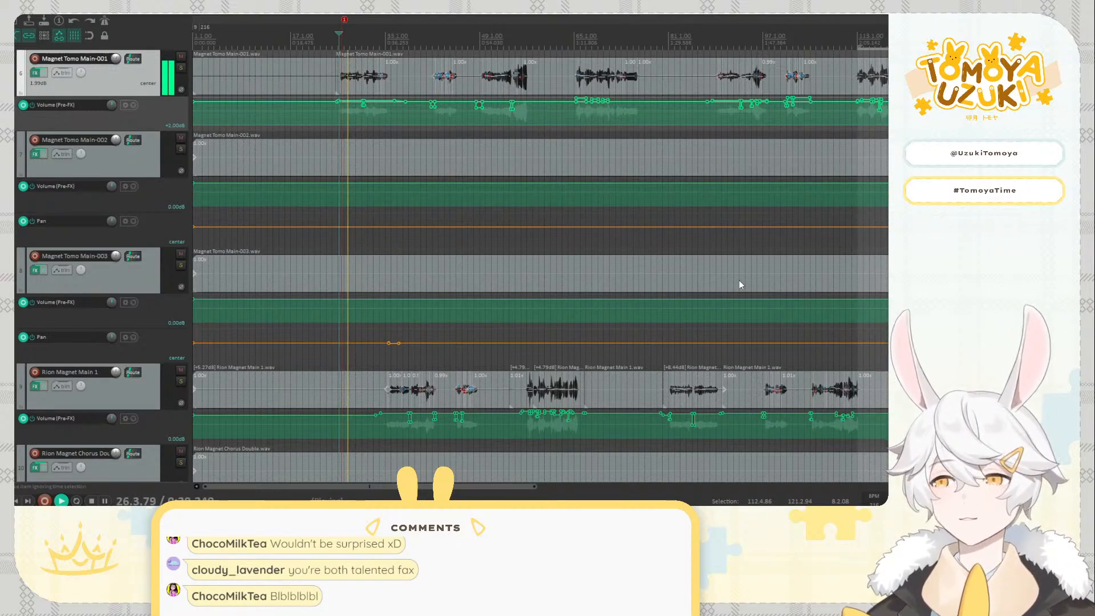
key(space)
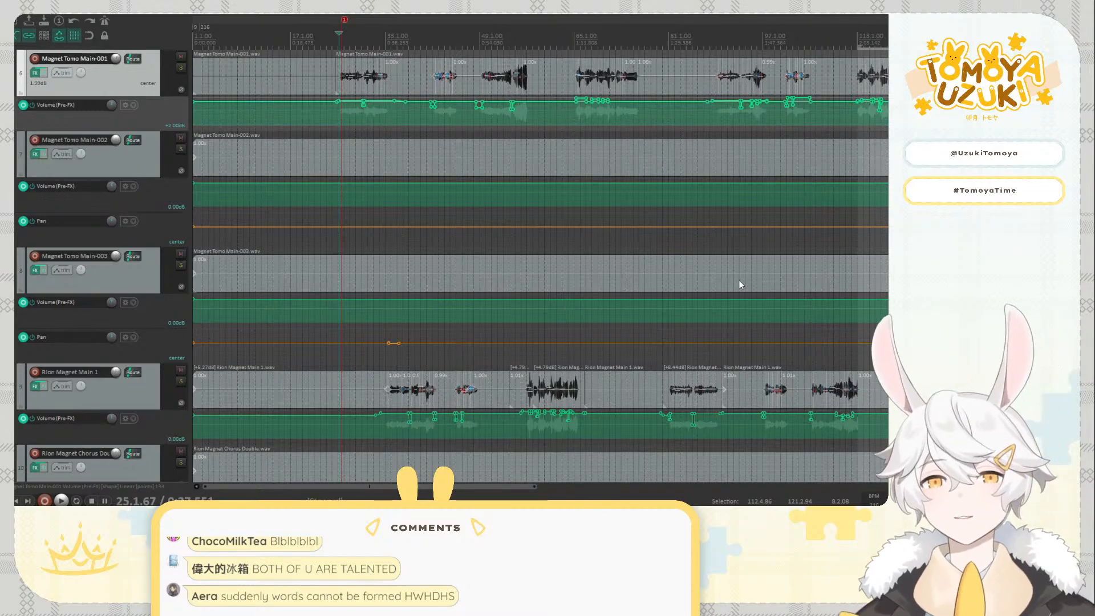
Play the passage from 33.1.14, where the Rion Magnet Main 1 vocal enters, then stop playback
click(385, 363)
click(384, 363)
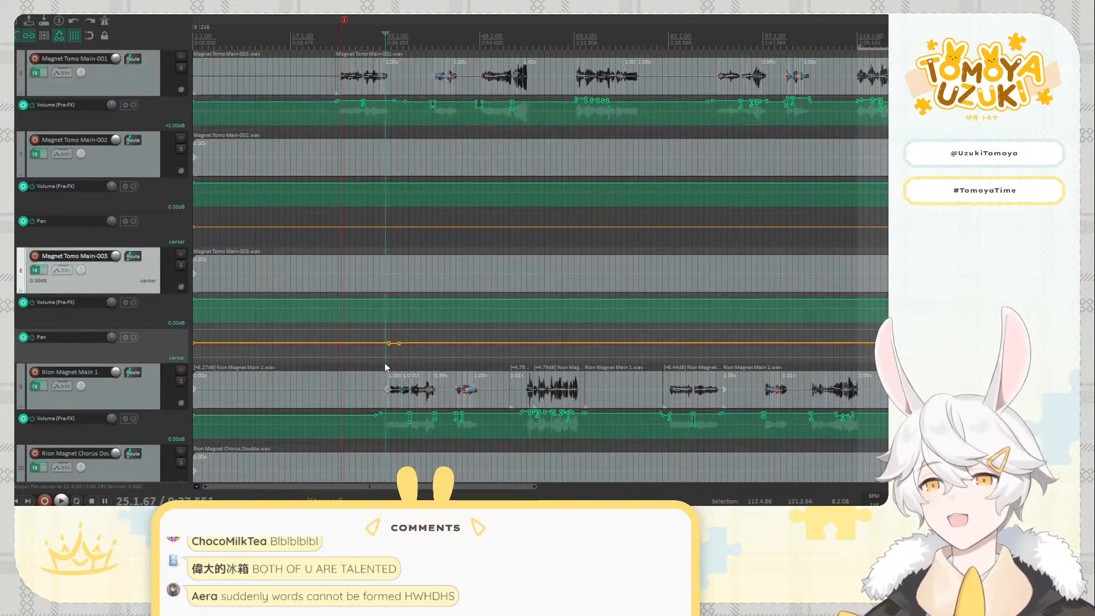
key(space)
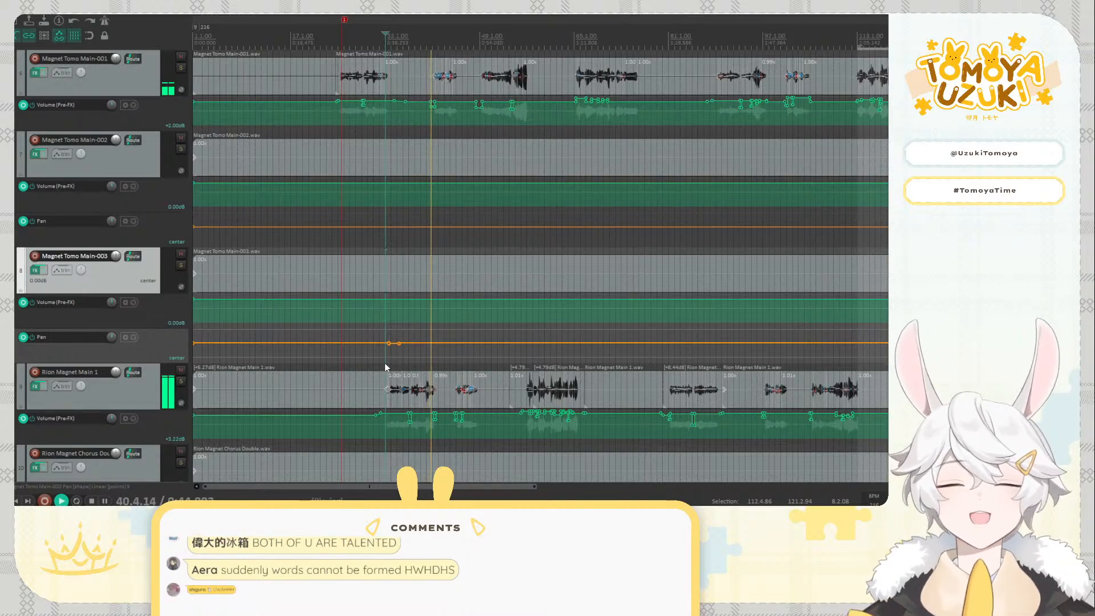
key(space)
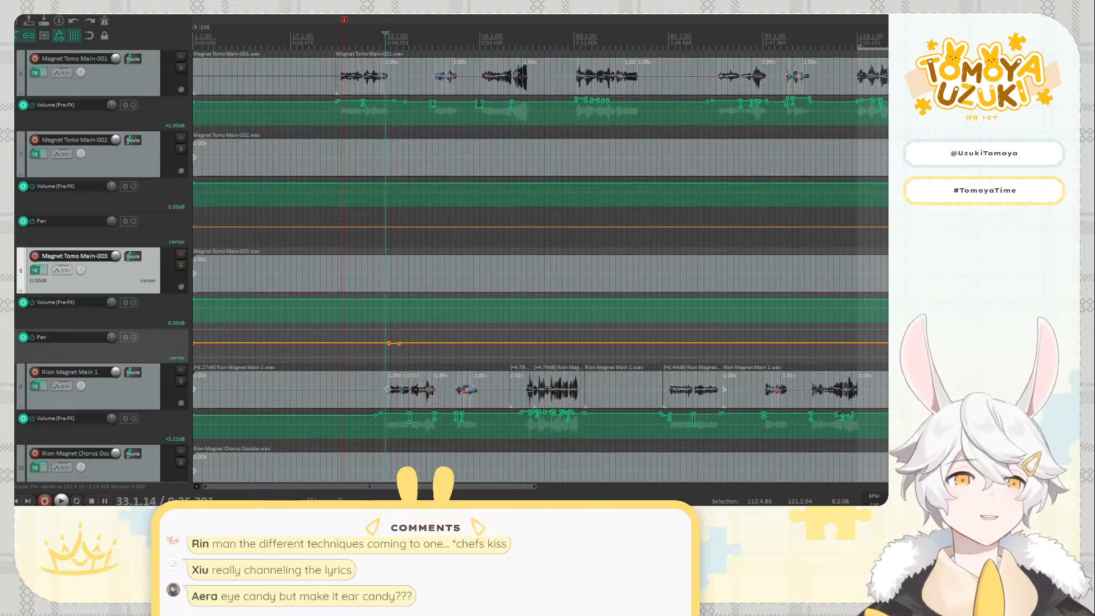
Play the Rion Magnet Main 1 section from 121.4.15, stop playback and switch to another window
click(911, 357)
scroll(753, 364, down, 3)
scroll(753, 364, up, 4)
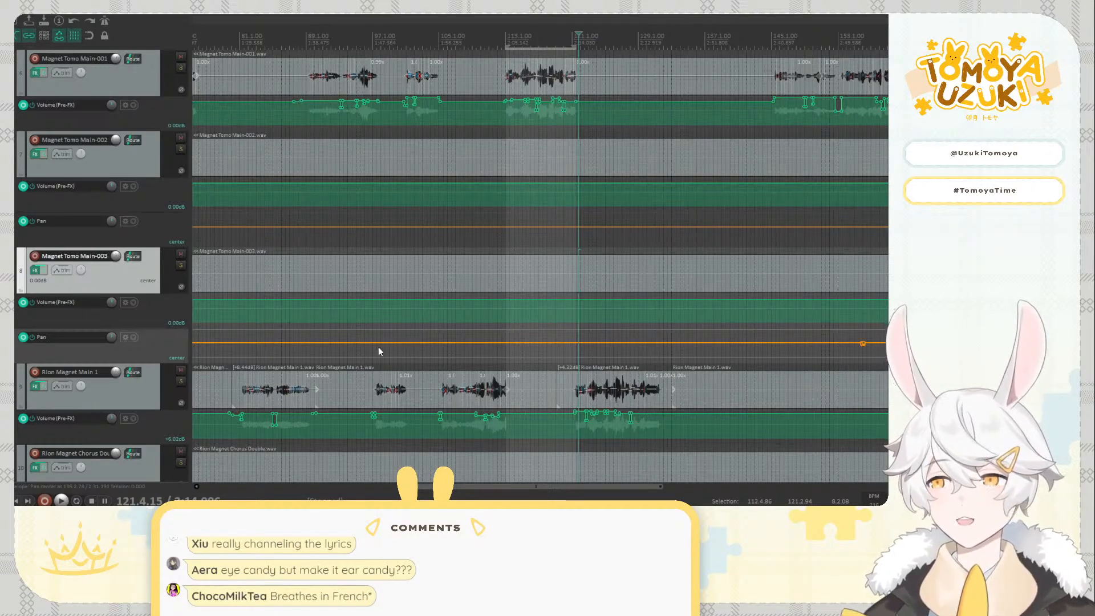
key(space)
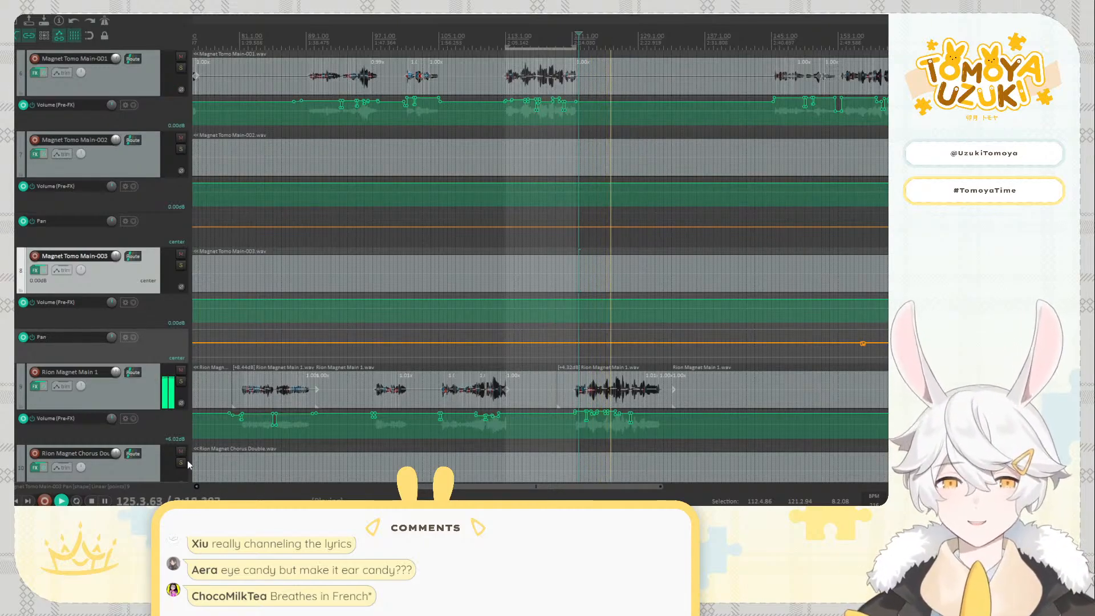
key(space)
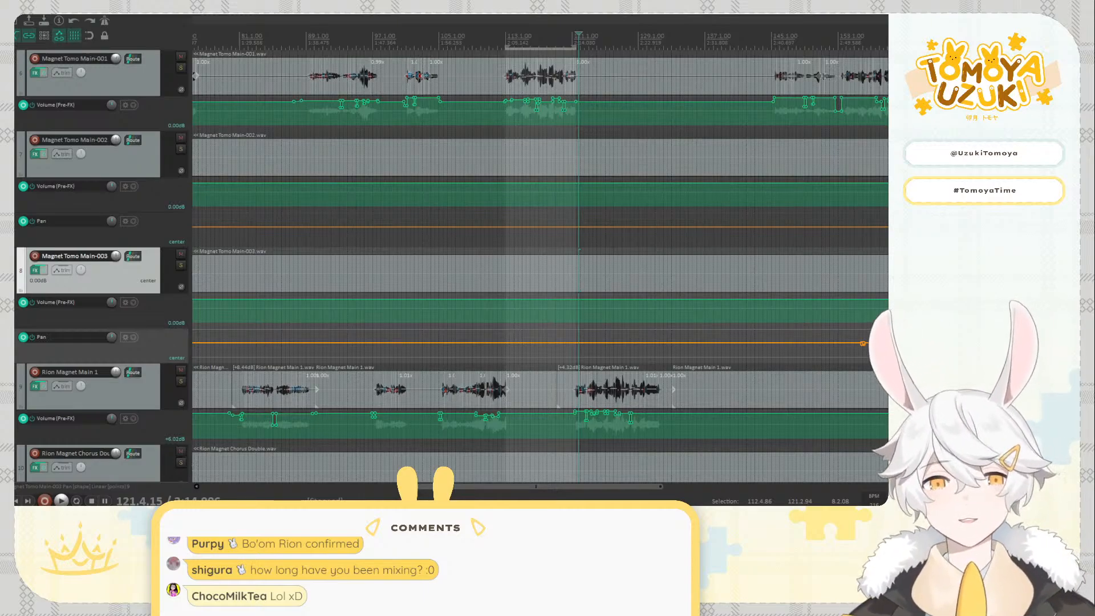
key(alt+Tab)
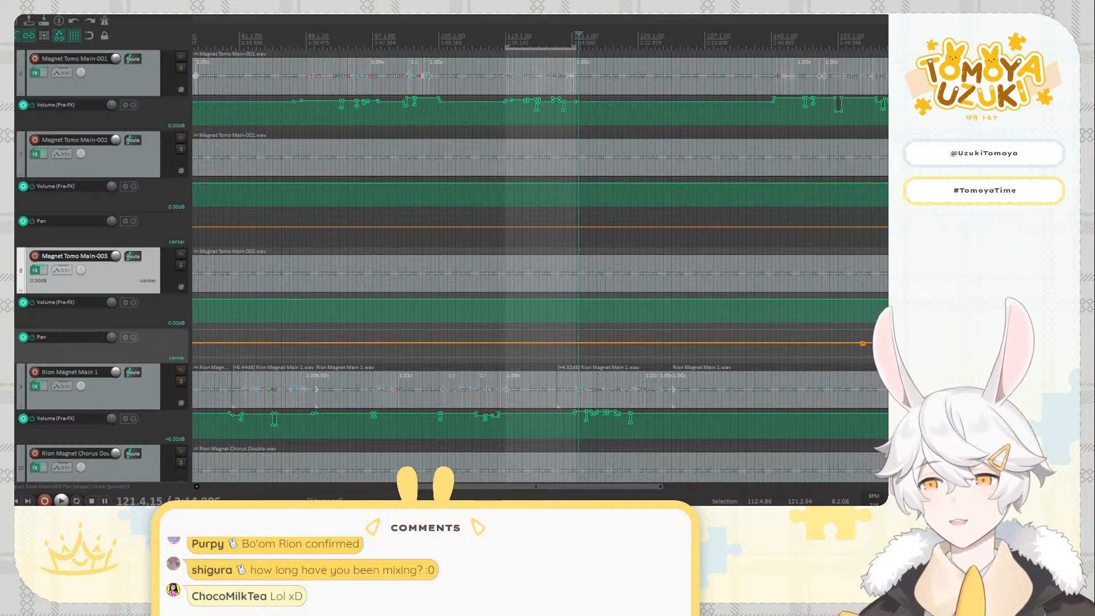
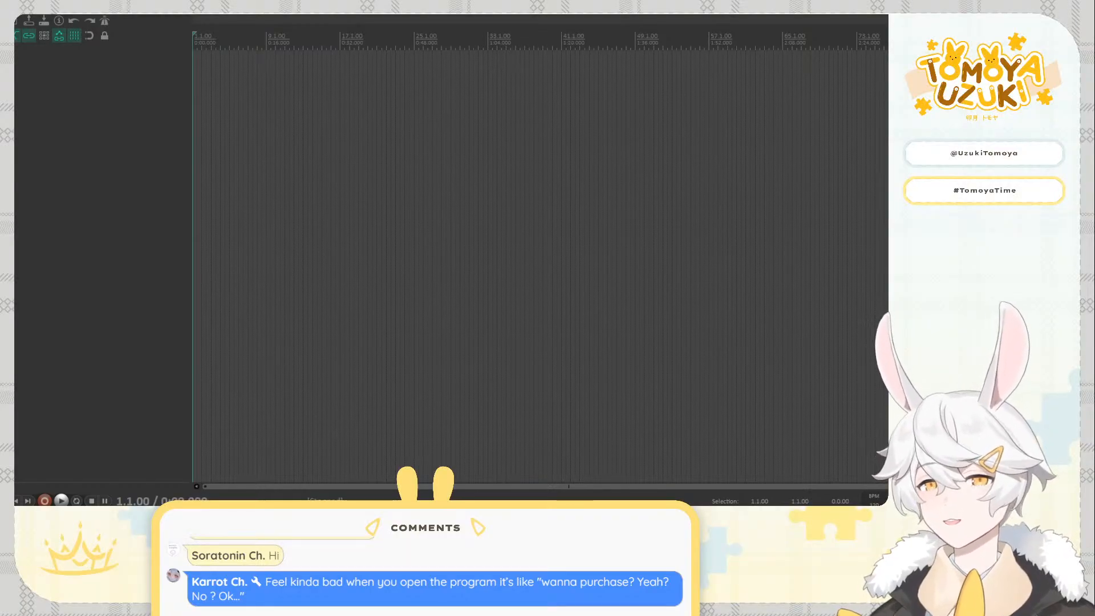
Insert two empty tracks in the blank project and toggle record arming on and off for the first one
double_click(55, 115)
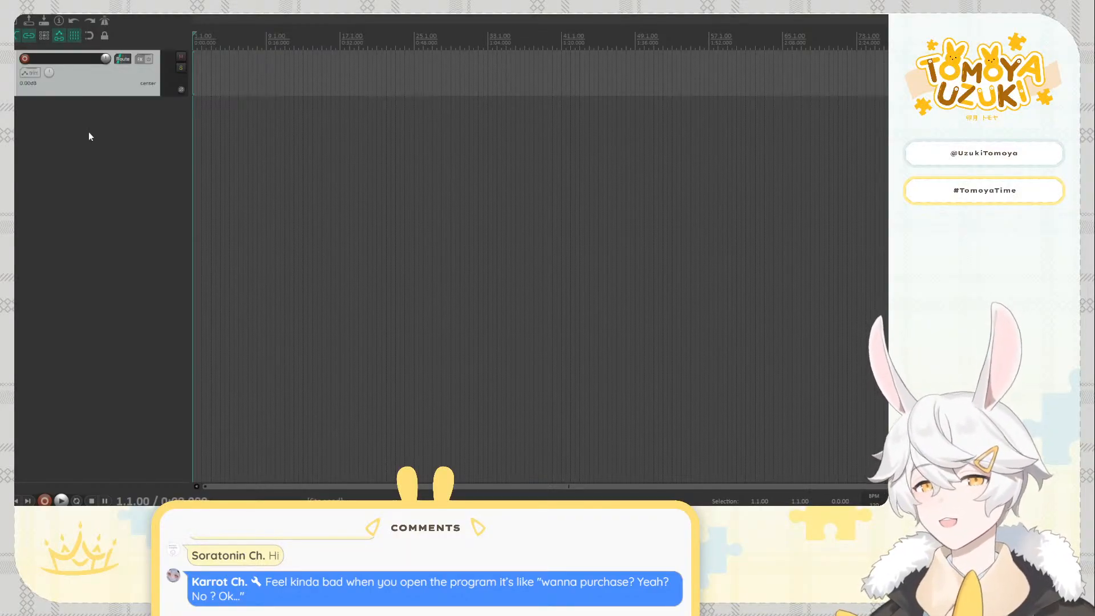
key(Delete)
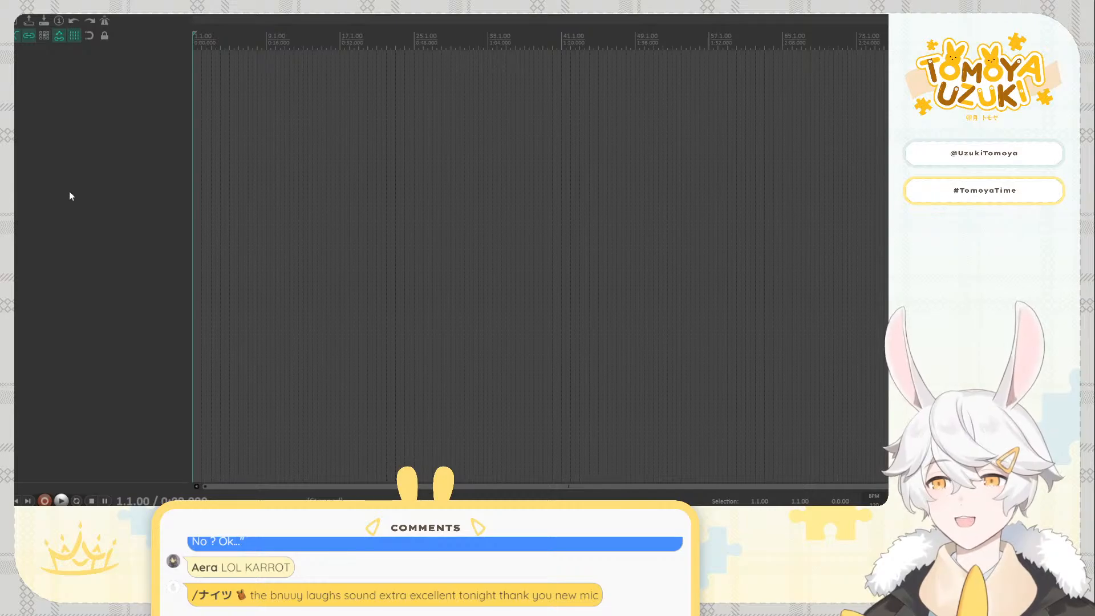
double_click(121, 157)
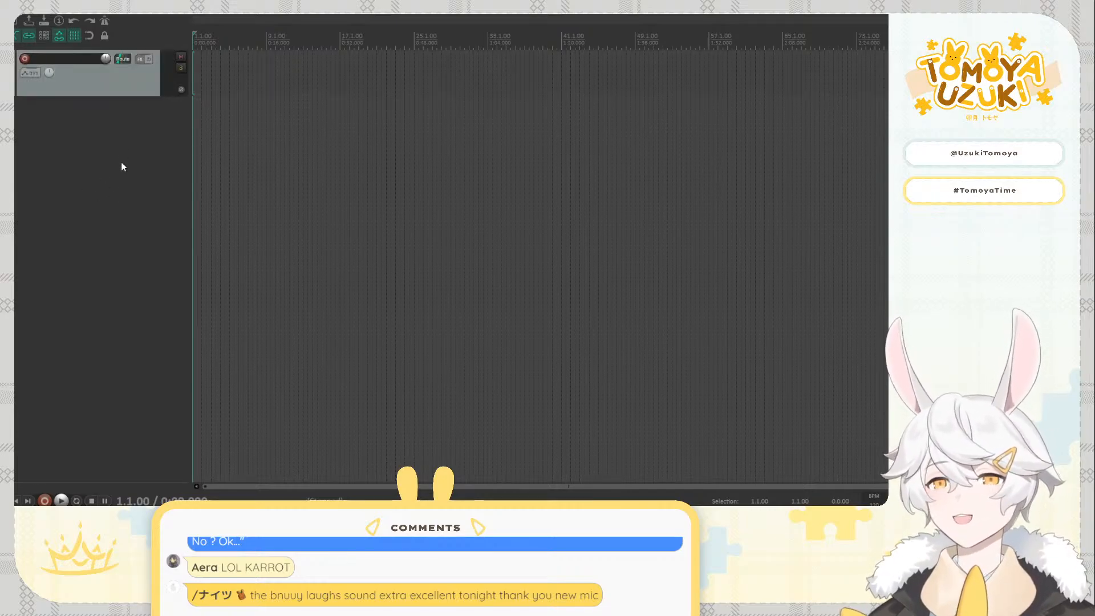
double_click(121, 162)
click(24, 59)
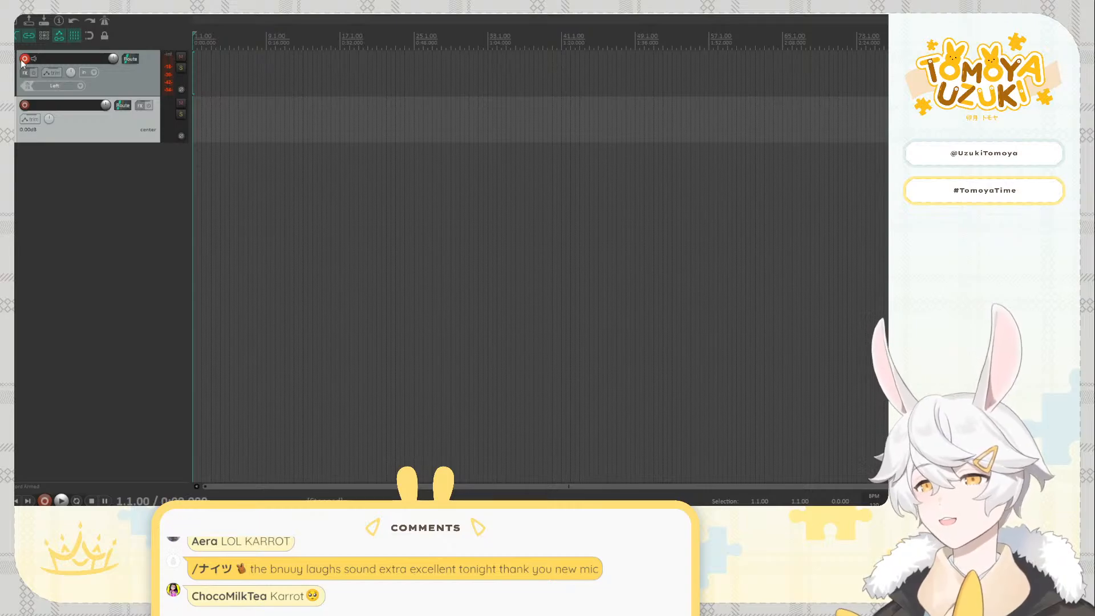
click(24, 60)
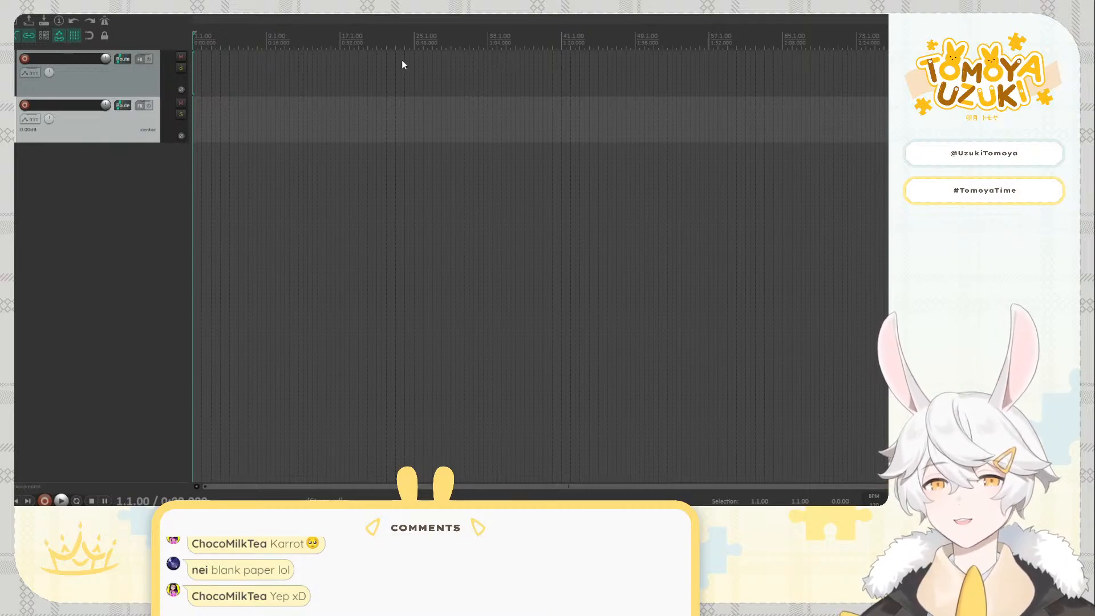
Add two more empty tracks and nest both together as children of the second track
double_click(142, 199)
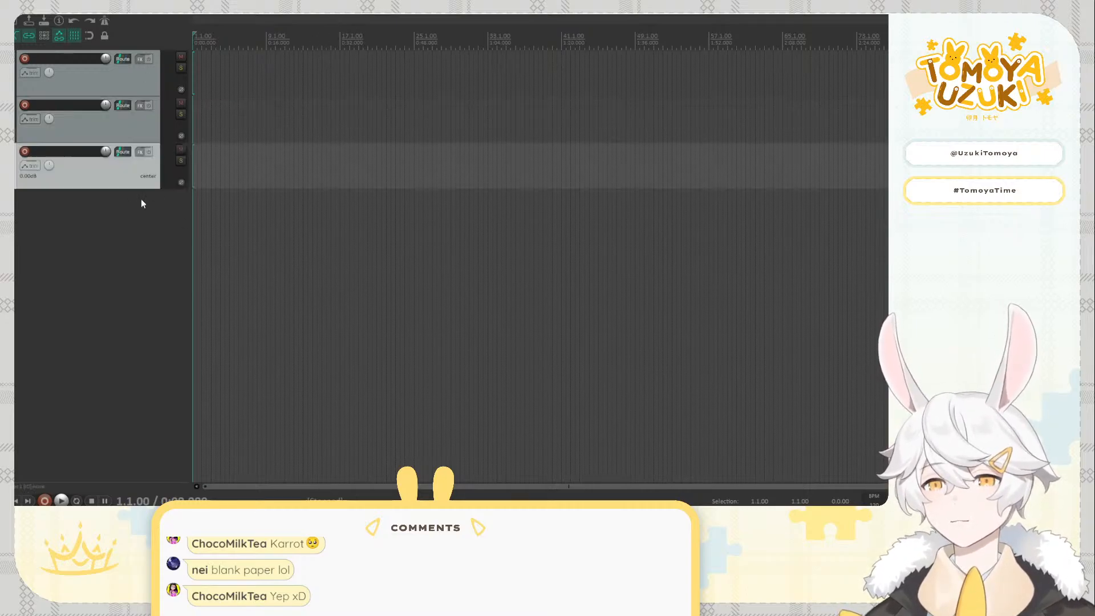
double_click(114, 218)
ctrl+click(97, 177)
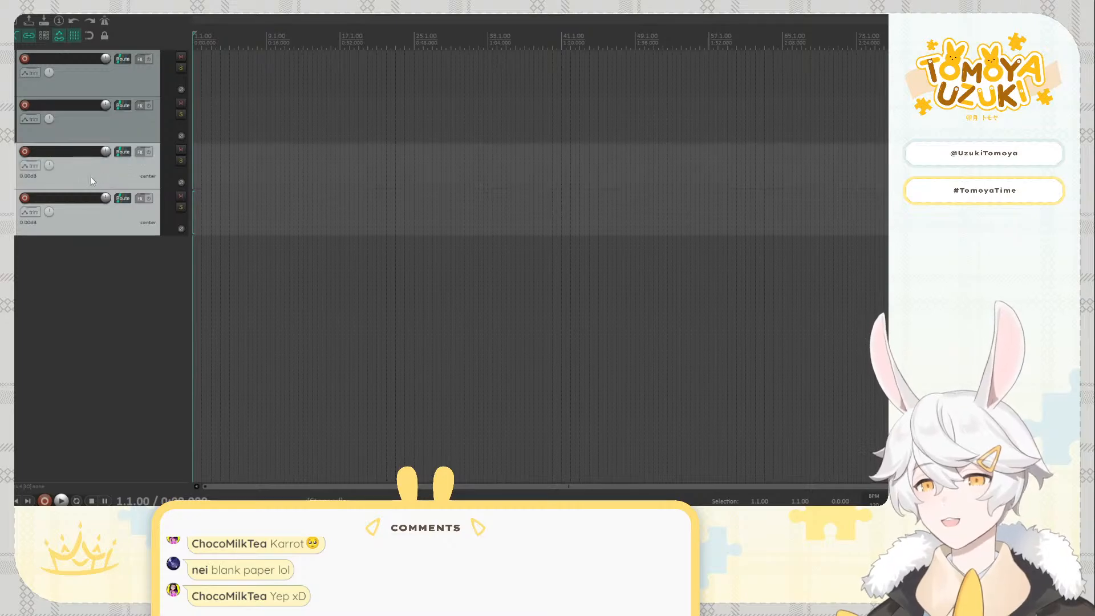
drag(90, 176, 99, 122)
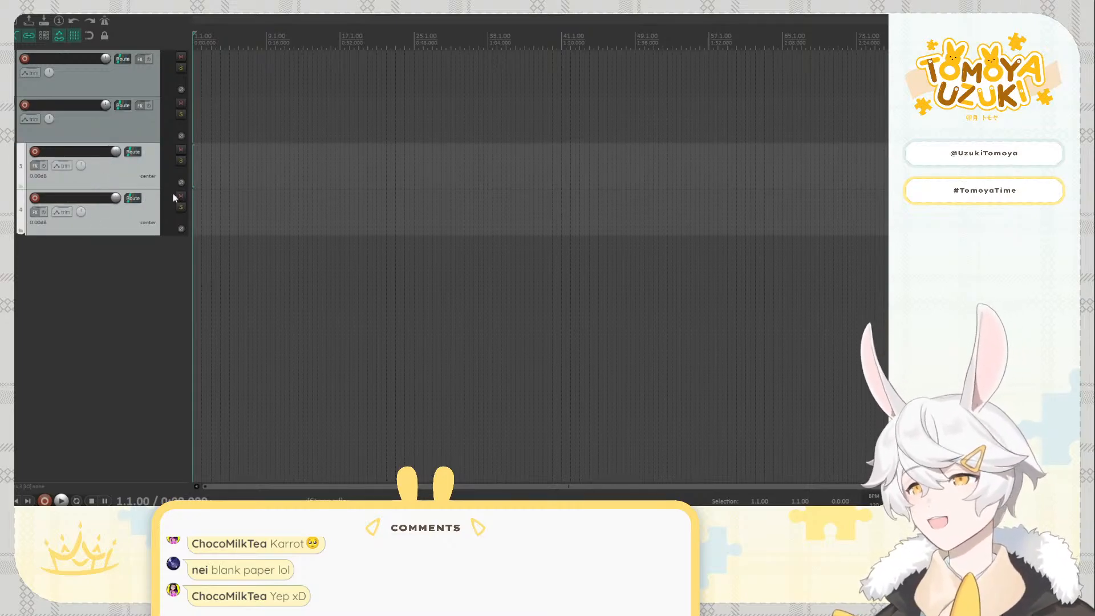
Add a fifth track and rearrange the nesting so the fourth track is a top-level folder containing the fifth
key(ctrl+t)
drag(119, 221, 121, 187)
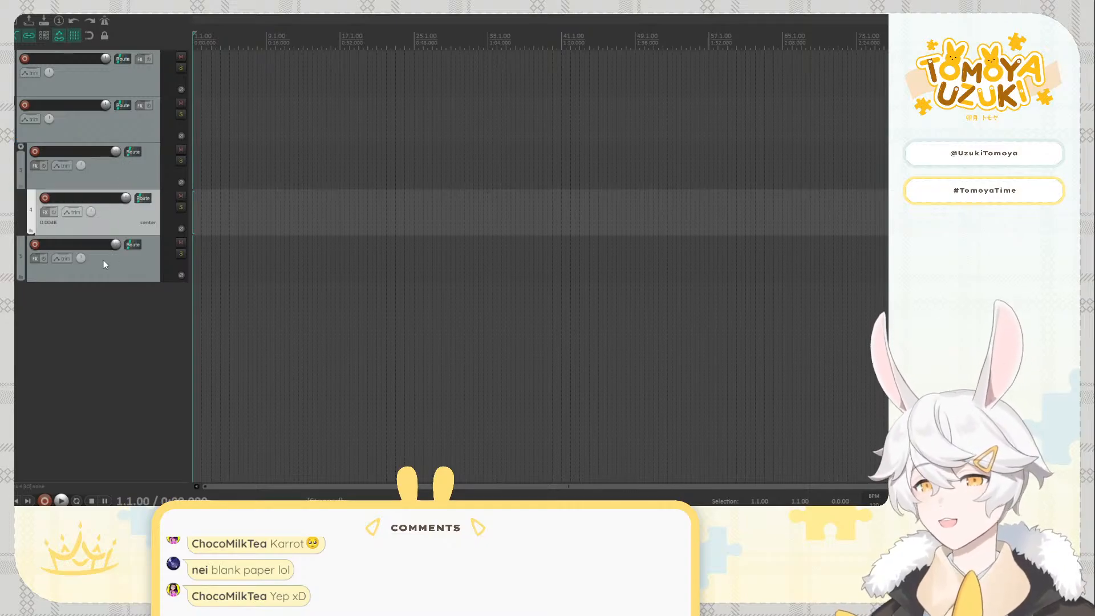
drag(104, 260, 67, 326)
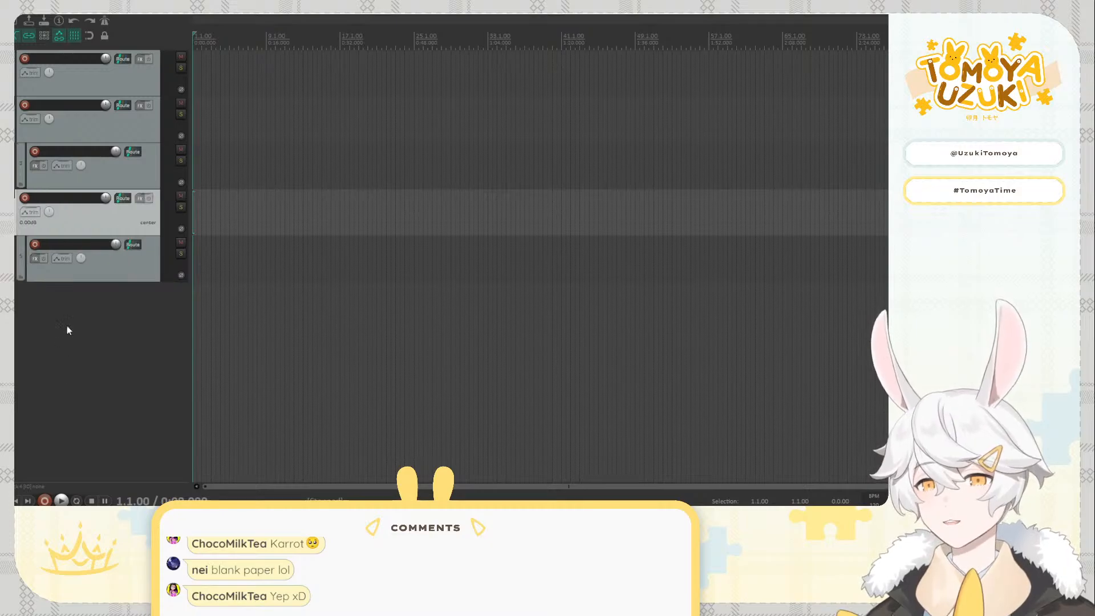